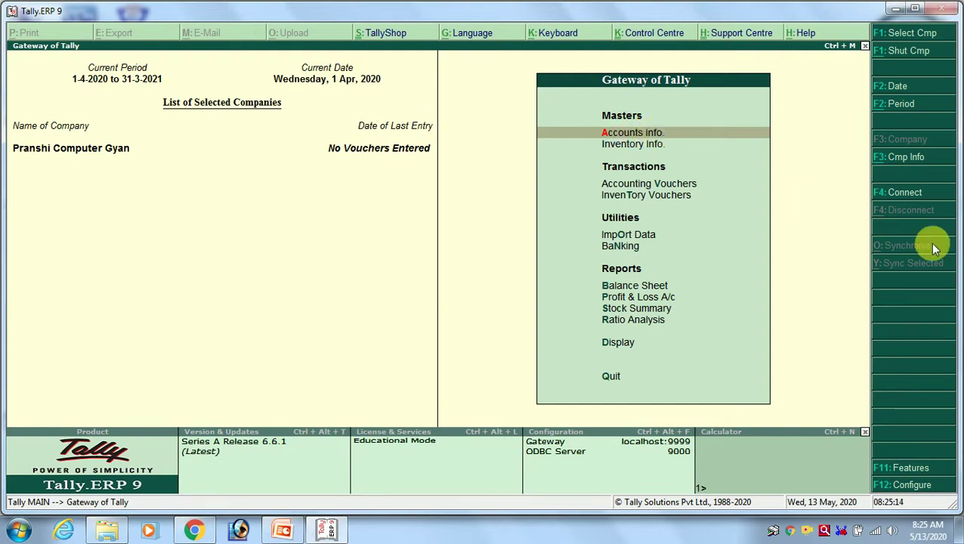
# From Gateway of Tally, enter Accounts Info. and open its Groups menu.
pyautogui.press('Return')
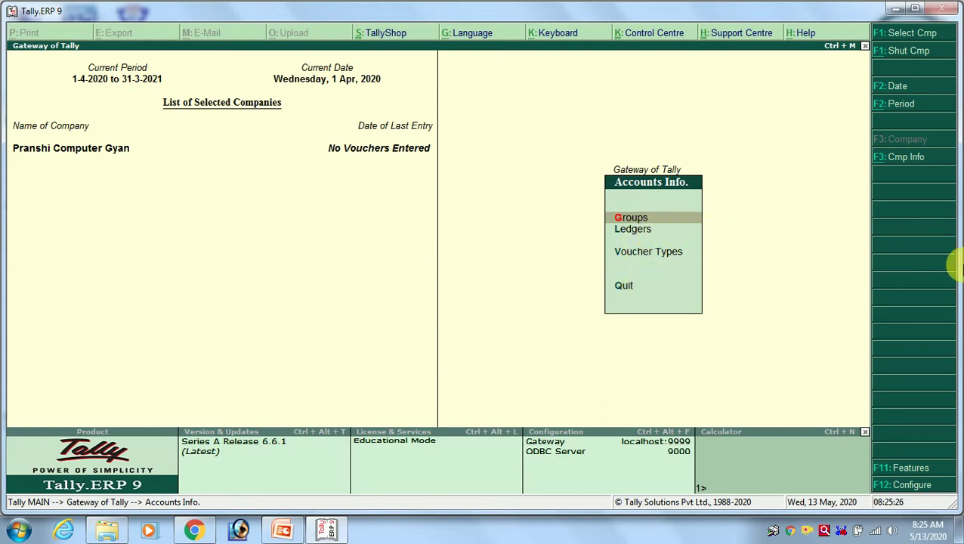
pyautogui.press('Return')
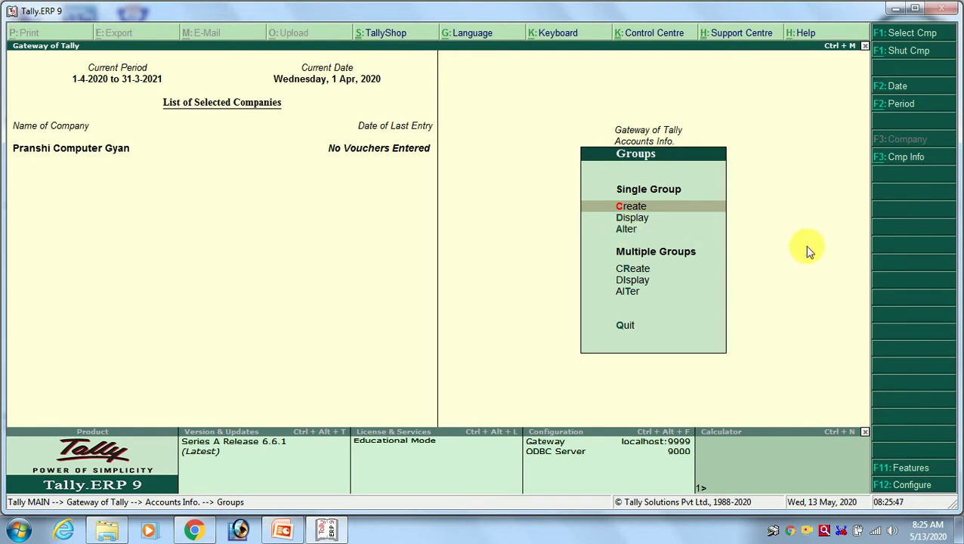
# View the List of Groups through Single Group Display, then Esc back to Gateway of Tally.
pyautogui.press('Down')
pyautogui.press('Down')
pyautogui.press('Down')
pyautogui.press('Down')
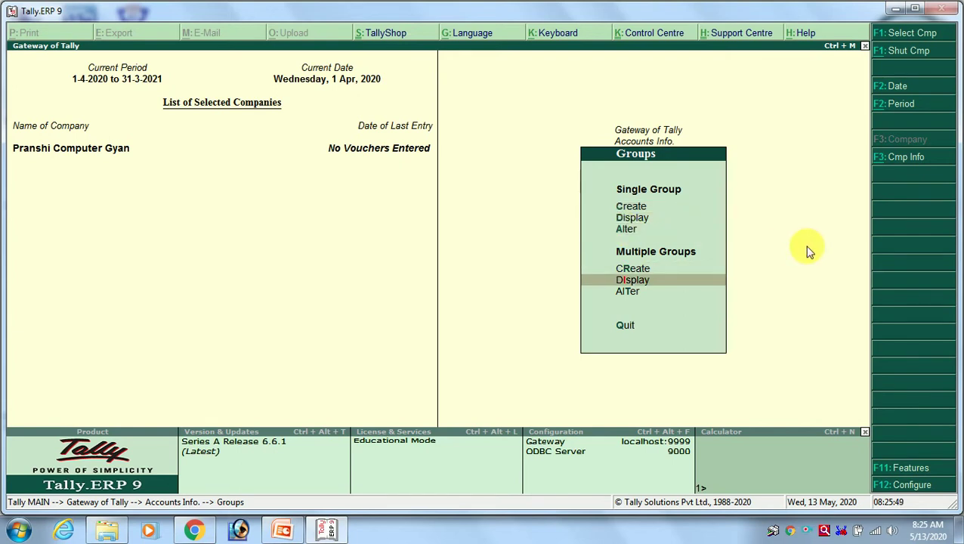
pyautogui.press('Up')
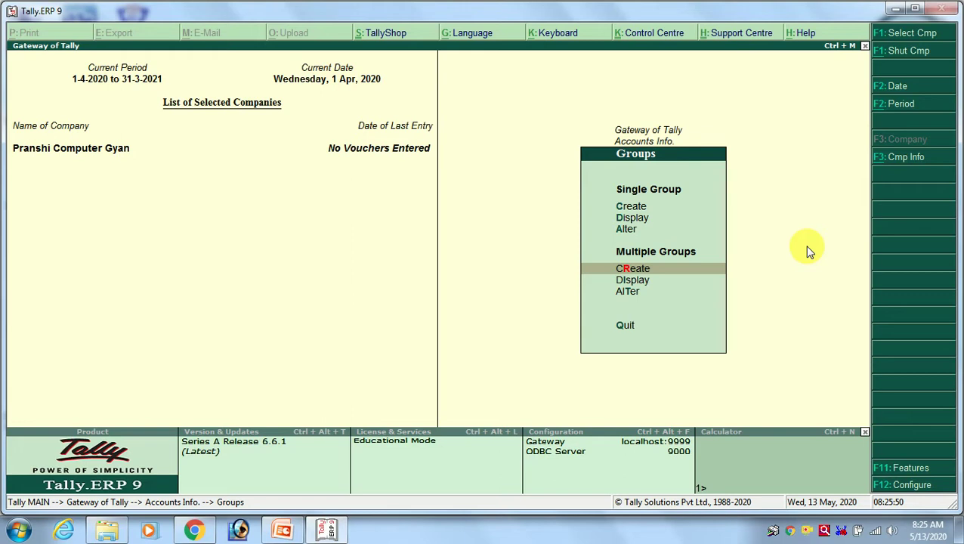
pyautogui.press('Down')
pyautogui.press('Down')
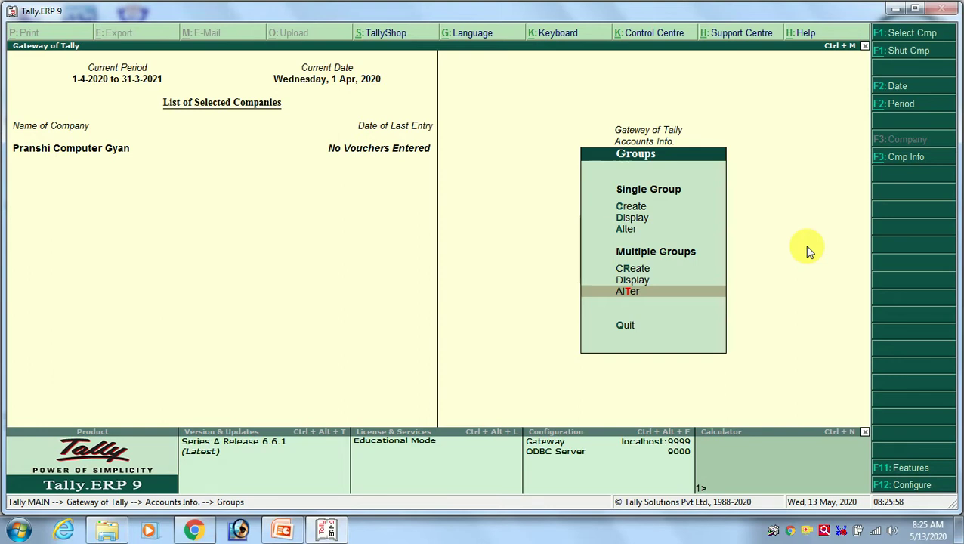
pyautogui.press('Up')
pyautogui.press('Up')
pyautogui.press('Up')
pyautogui.press('Up')
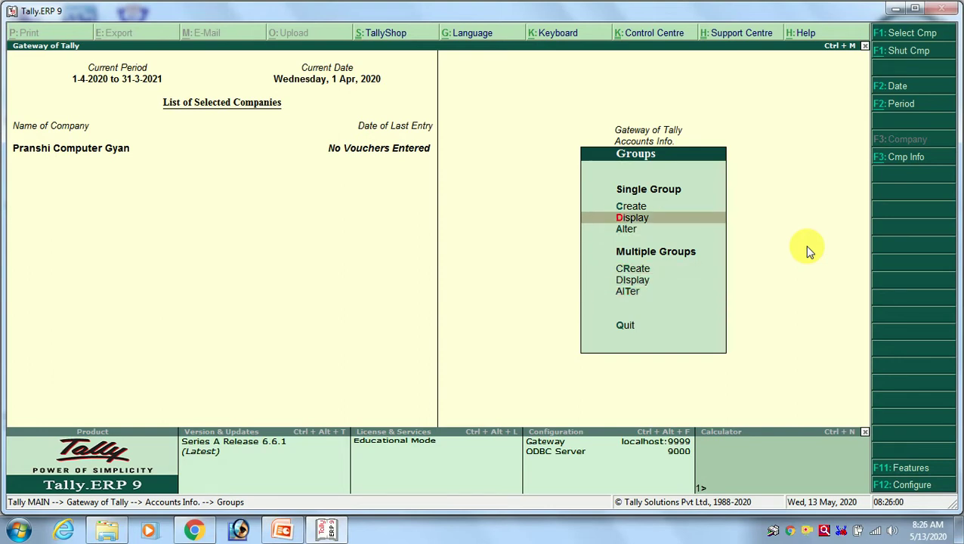
pyautogui.press('Return')
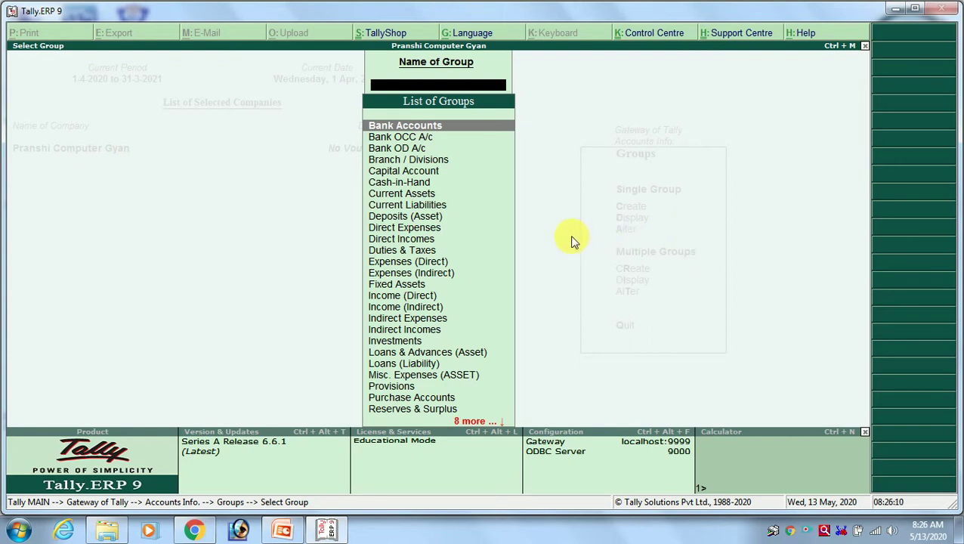
pyautogui.press('Escape')
pyautogui.press('Escape')
pyautogui.press('Escape')
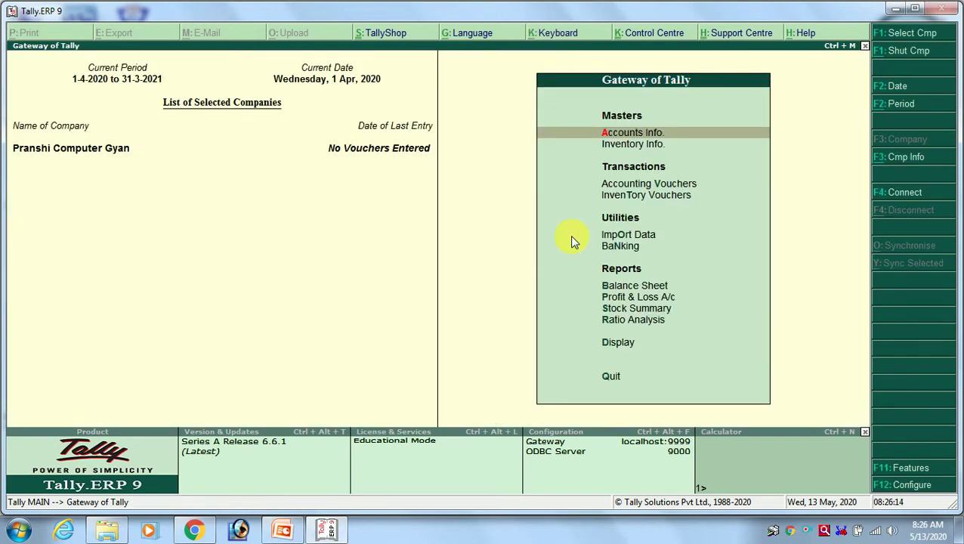
# Enter Accounts Info. and open the Ledgers menu from the second option.
pyautogui.press('Return')
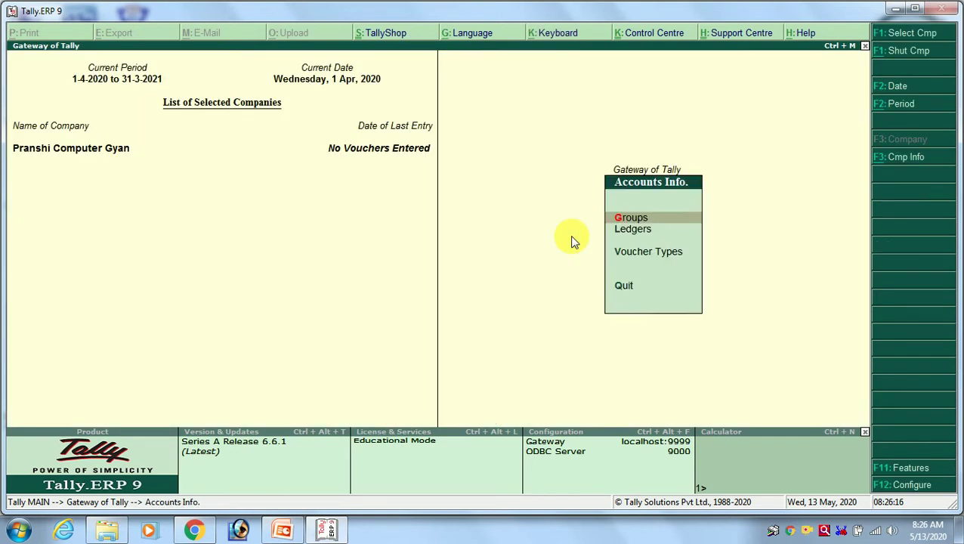
pyautogui.press('Down')
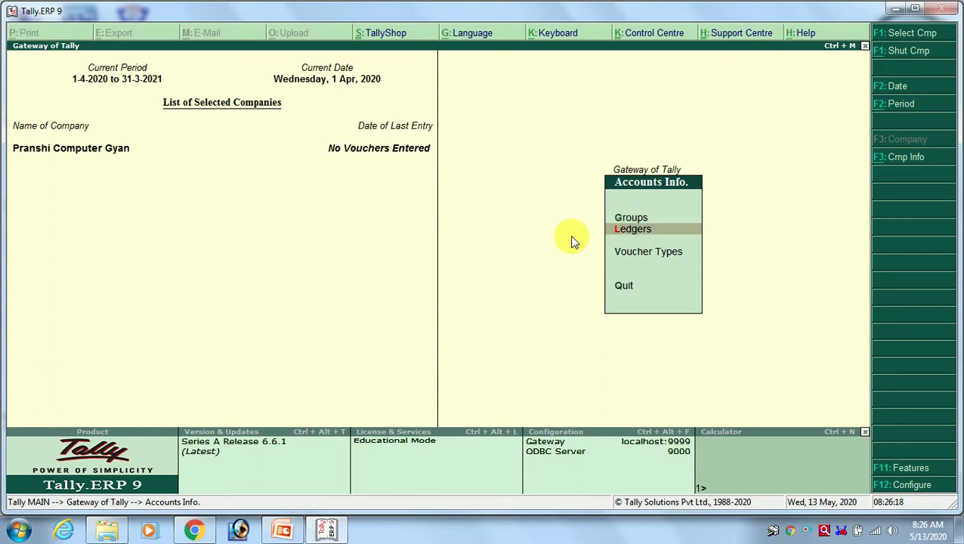
pyautogui.press('Return')
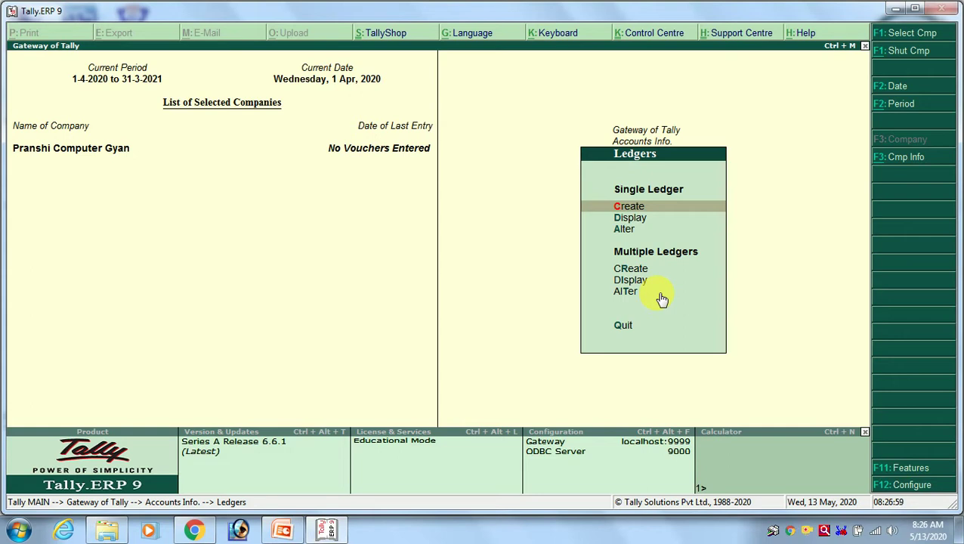
# Display the predefined Cash ledger under Cash-in-Hand, then exit to Gateway of Tally.
pyautogui.press('Down')
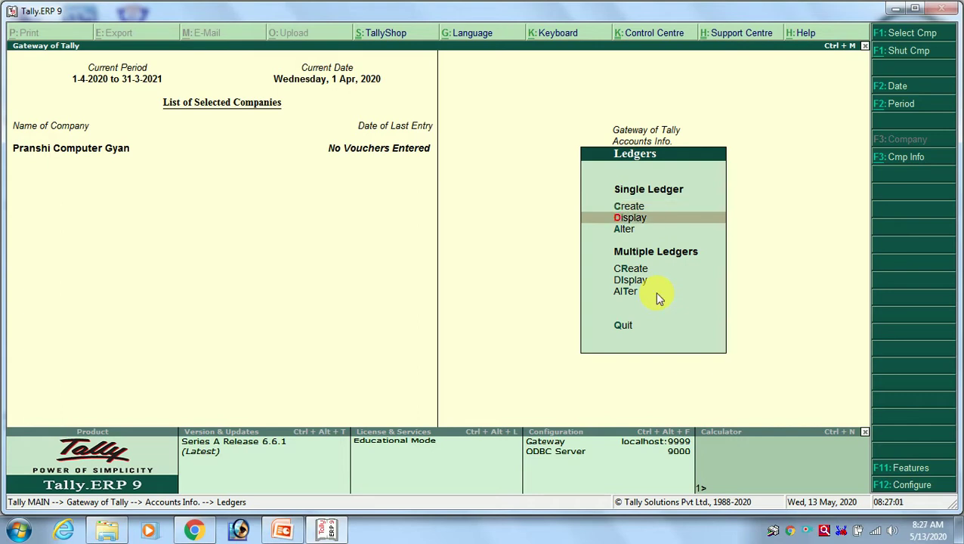
pyautogui.press('Return')
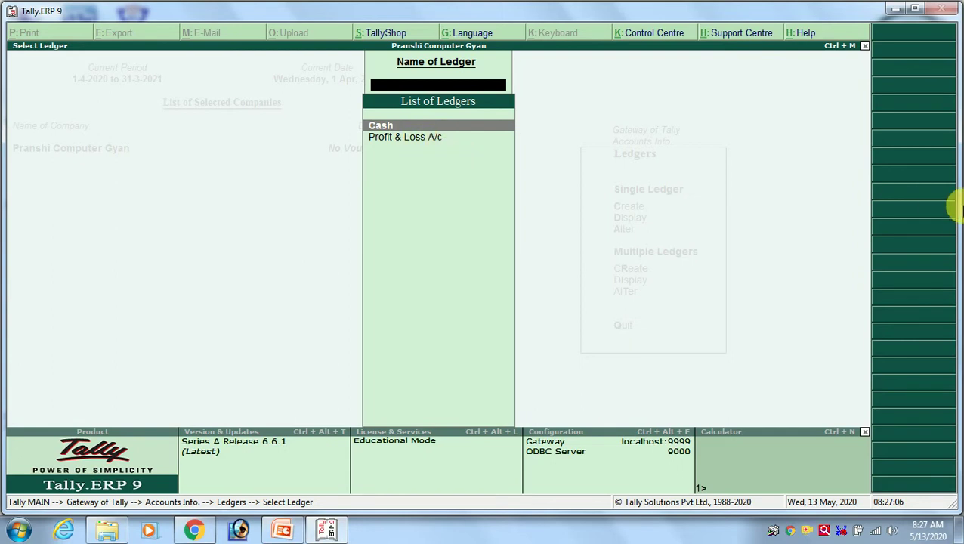
pyautogui.press('Return')
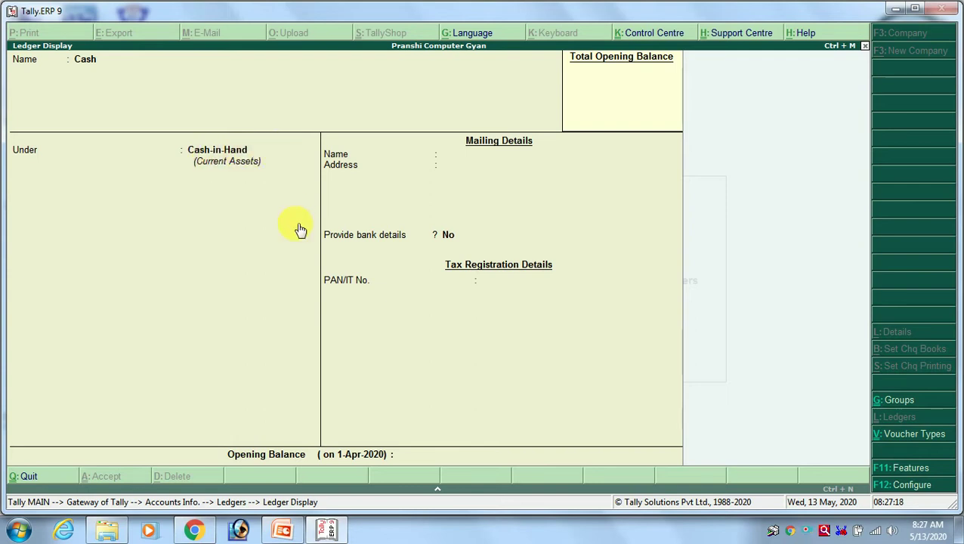
pyautogui.press('Escape')
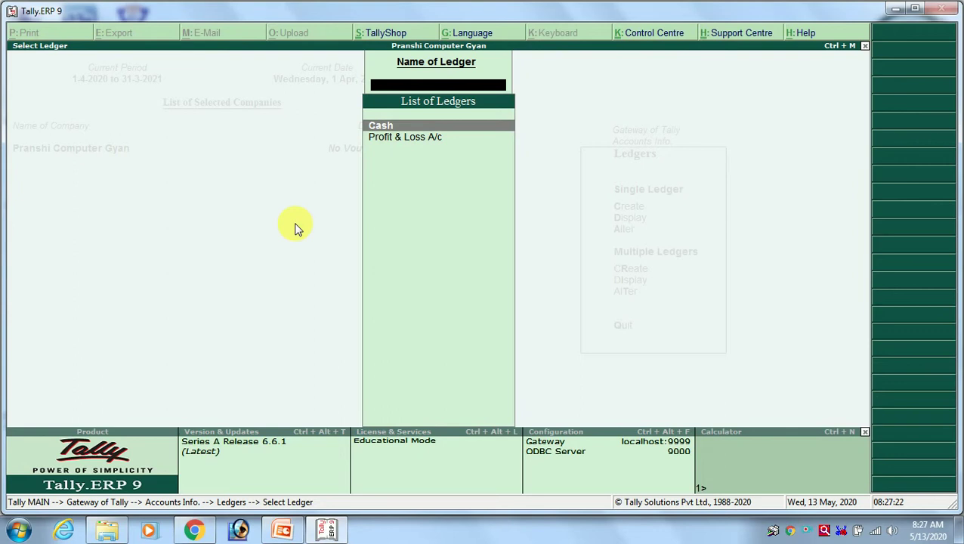
pyautogui.press('Escape')
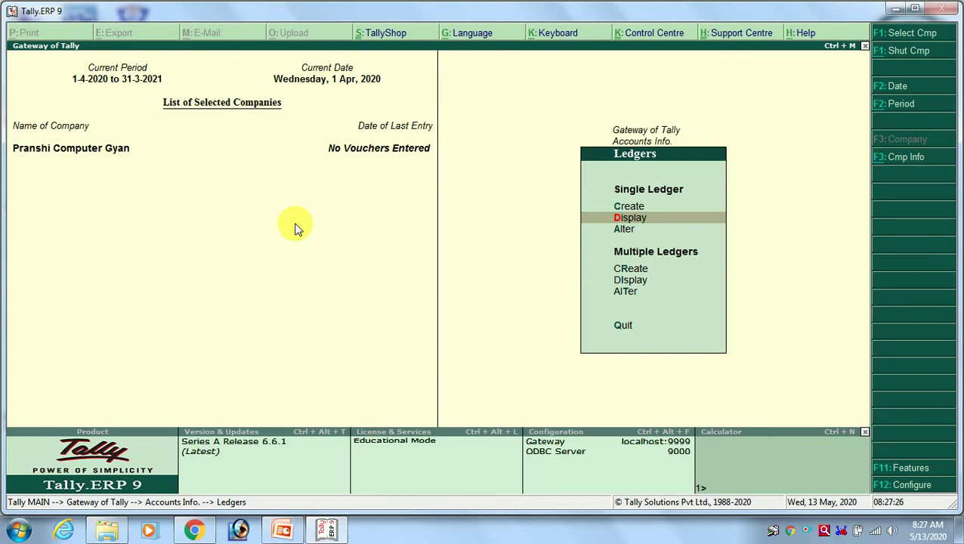
pyautogui.press('Up')
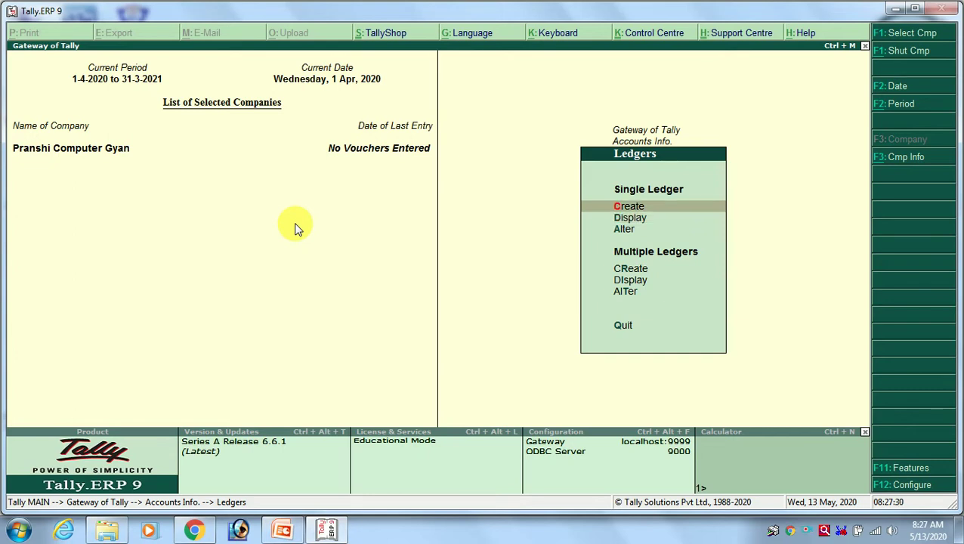
pyautogui.press('Escape')
pyautogui.press('Escape')
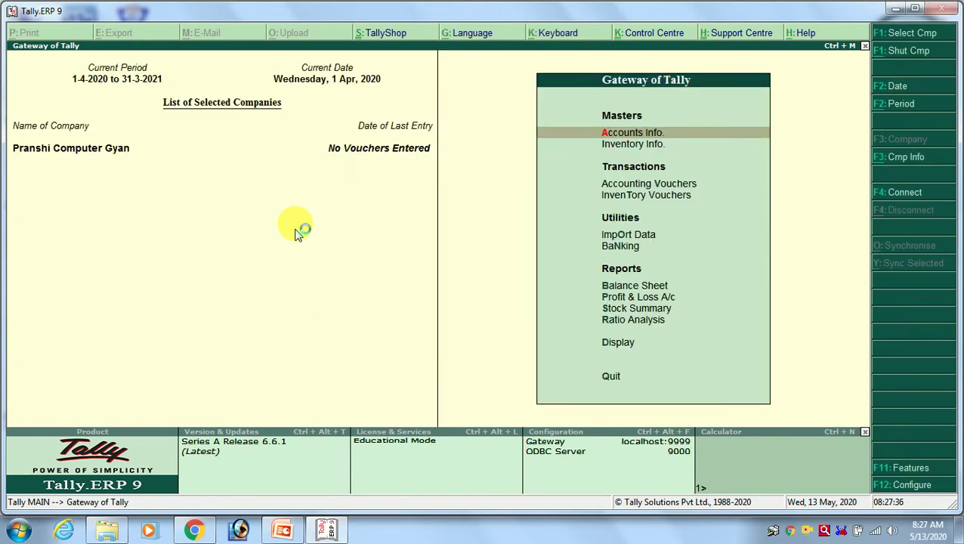
# Go to Accounts Info. > Ledgers and choose Single Ledger Create for a blank form.
pyautogui.press('Return')
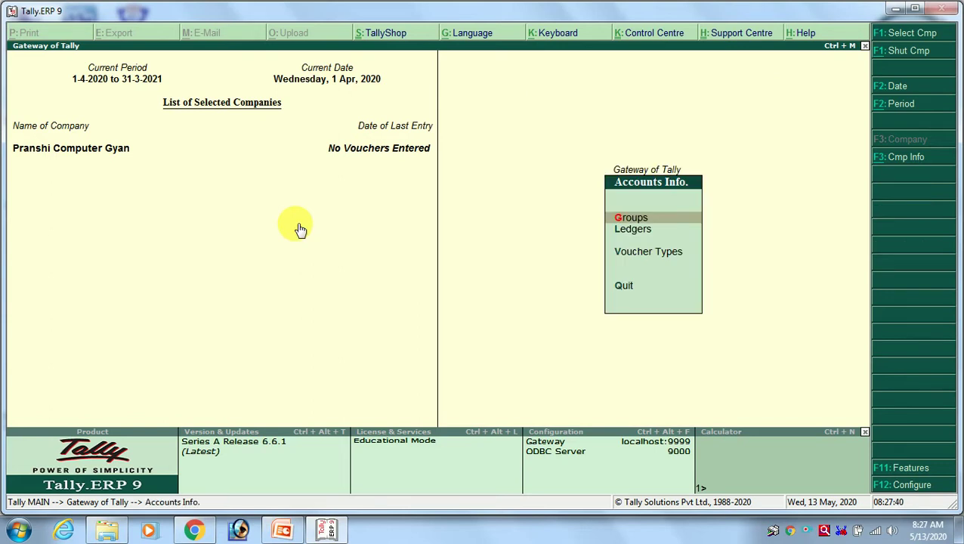
pyautogui.press('l')
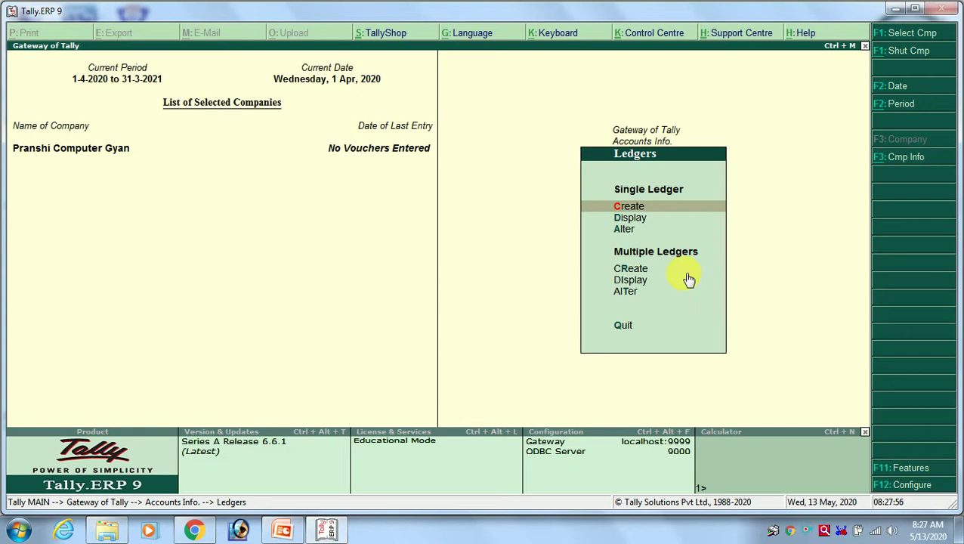
pyautogui.press('Down')
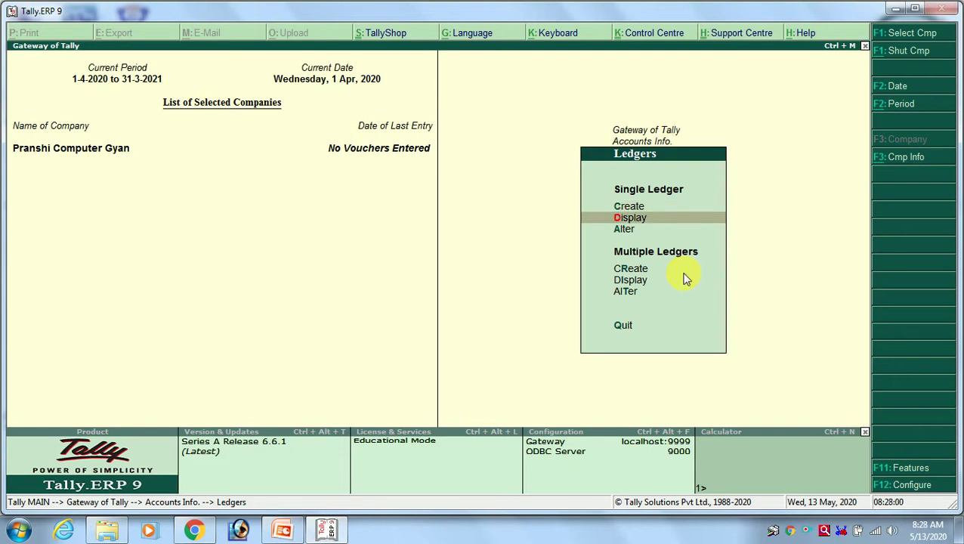
pyautogui.press('Down')
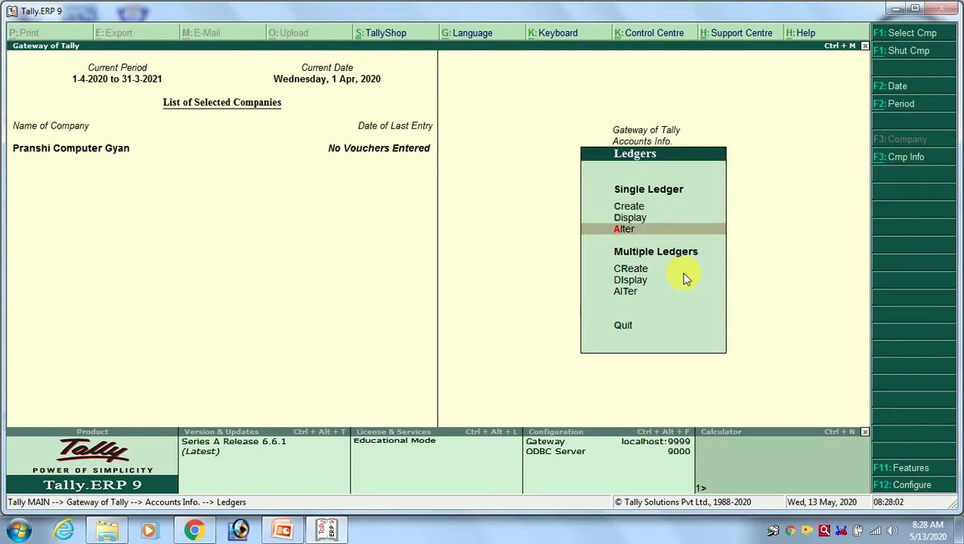
pyautogui.press('Down')
pyautogui.press('Down')
pyautogui.press('Down')
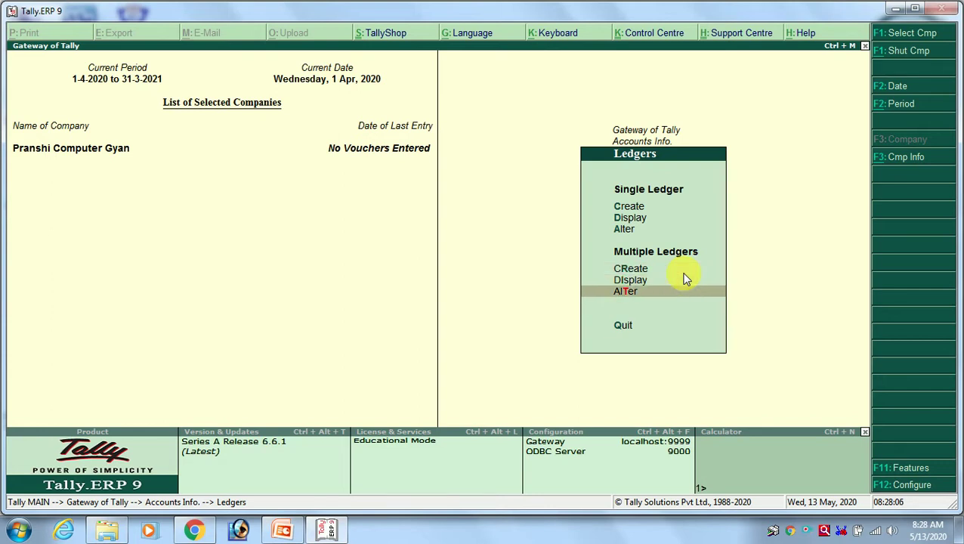
pyautogui.press('Up')
pyautogui.press('Up')
pyautogui.press('Up')
pyautogui.press('Up')
pyautogui.press('Up')
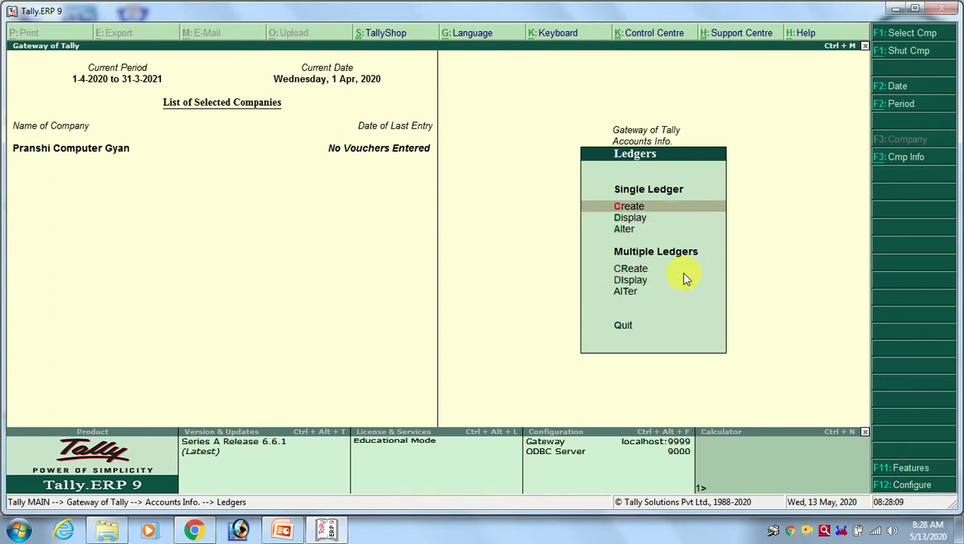
pyautogui.press('Return')
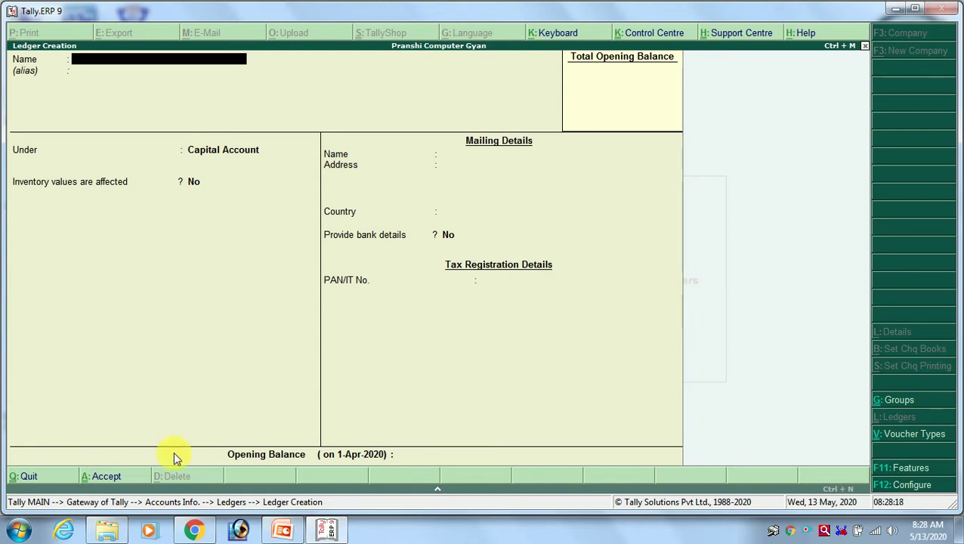
# Switch to Chrome and enter the address pranshicomputergyan.com.
pyautogui.click(195, 532)
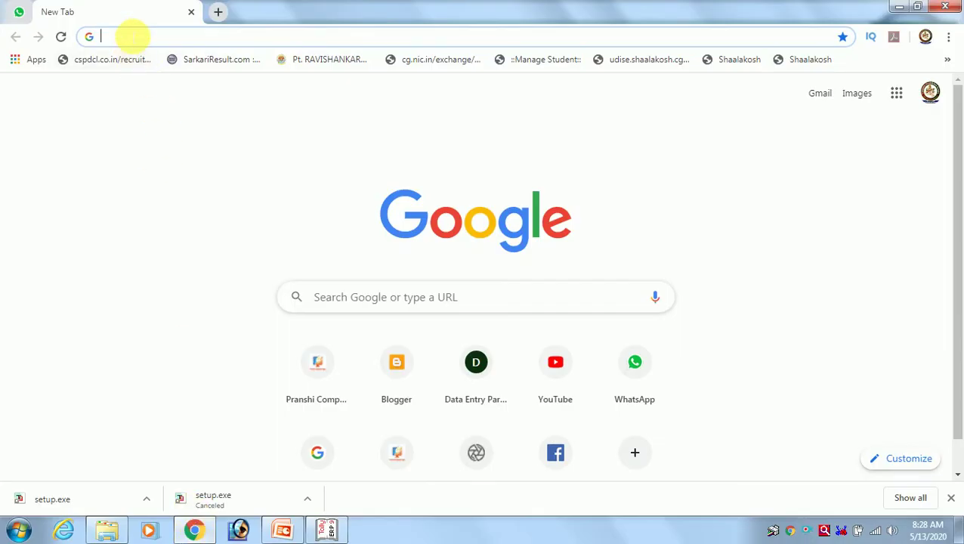
pyautogui.write('pran')
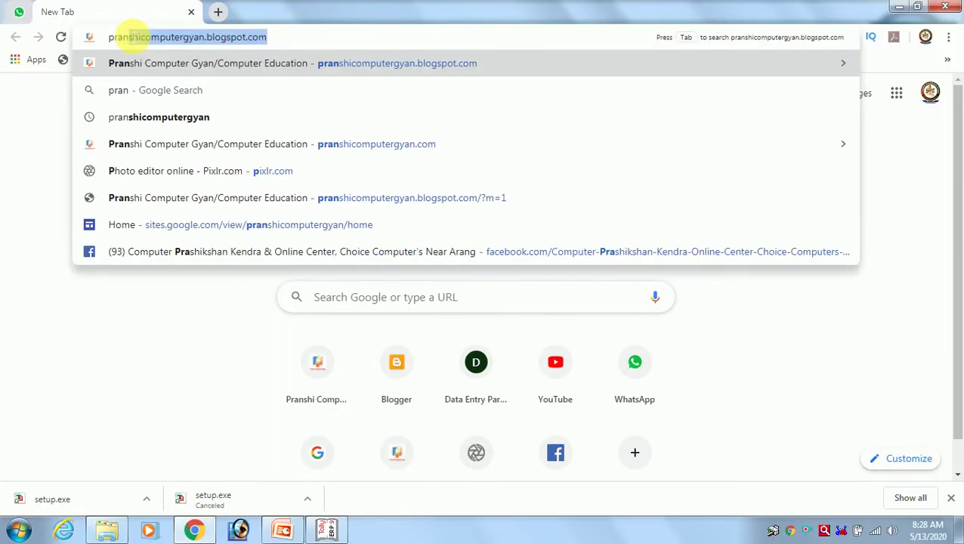
pyautogui.write('shi')
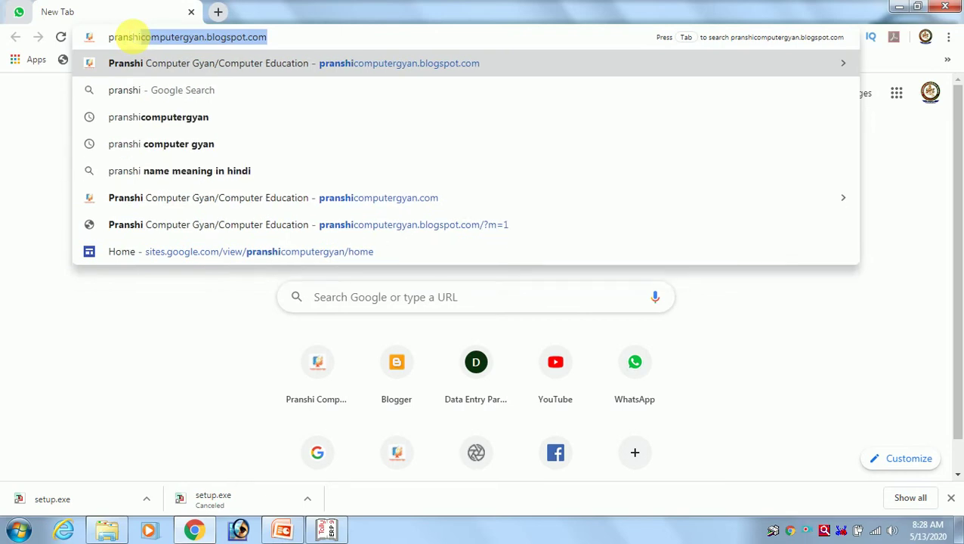
pyautogui.press('BackSpace')
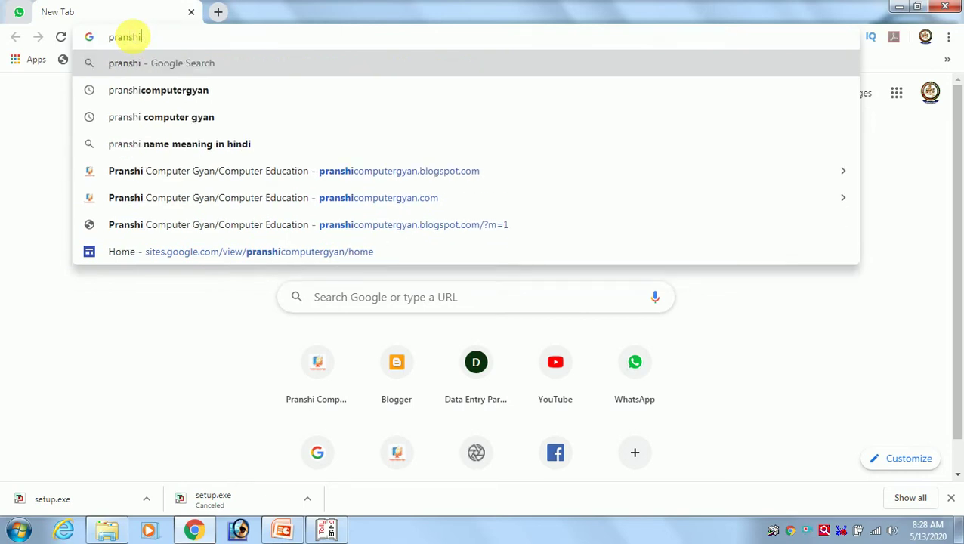
pyautogui.write('computergyan')
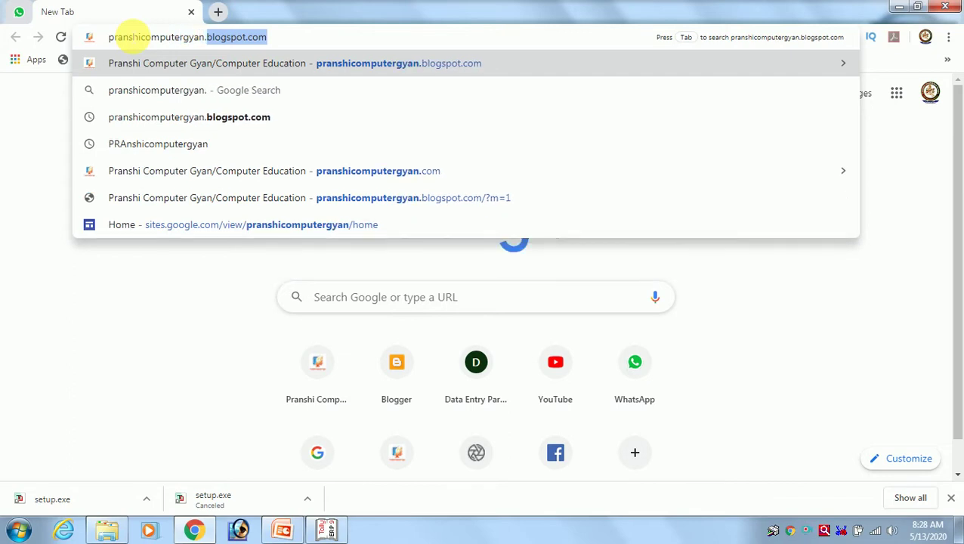
pyautogui.write('.com')
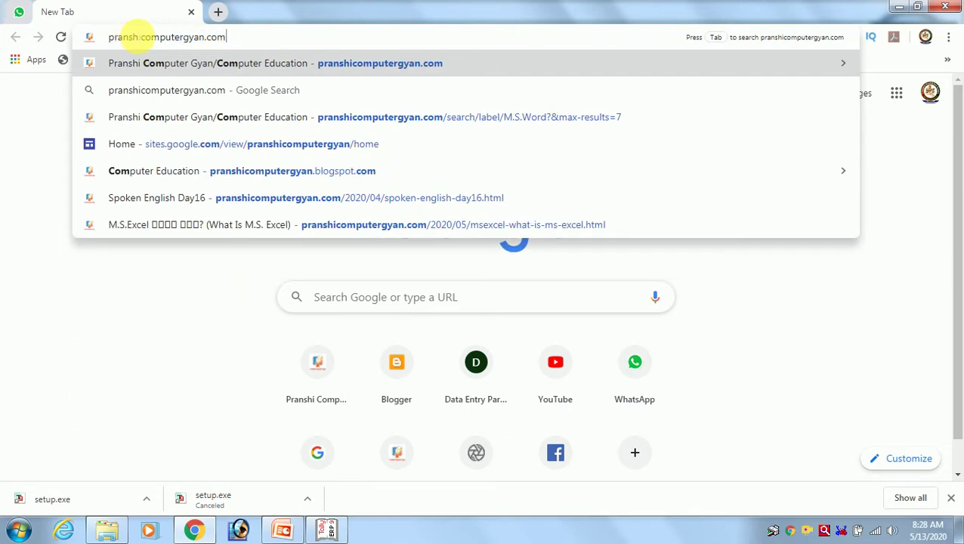
pyautogui.press('Return')
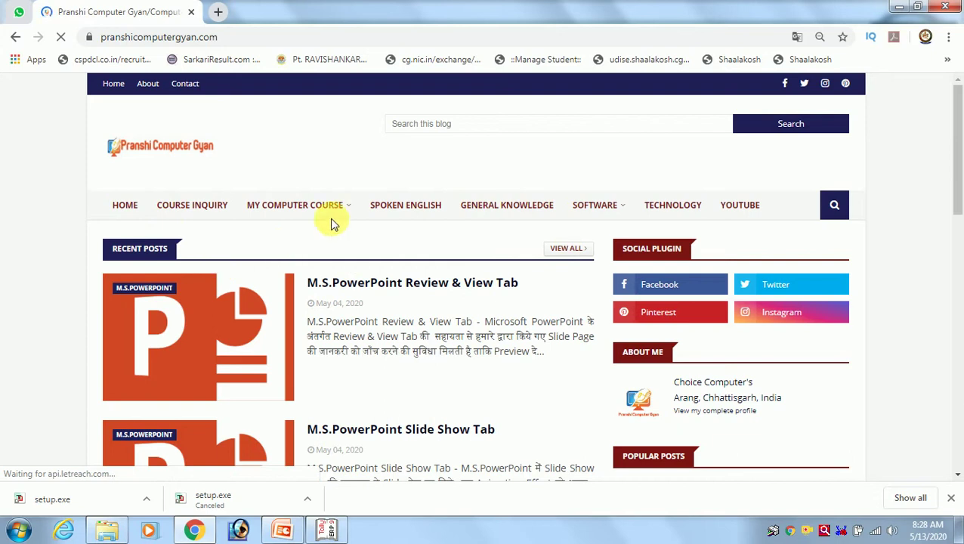
# Scroll down to the Labels widget and pick the Tally ERP9 label.
pyautogui.moveTo(333, 212)
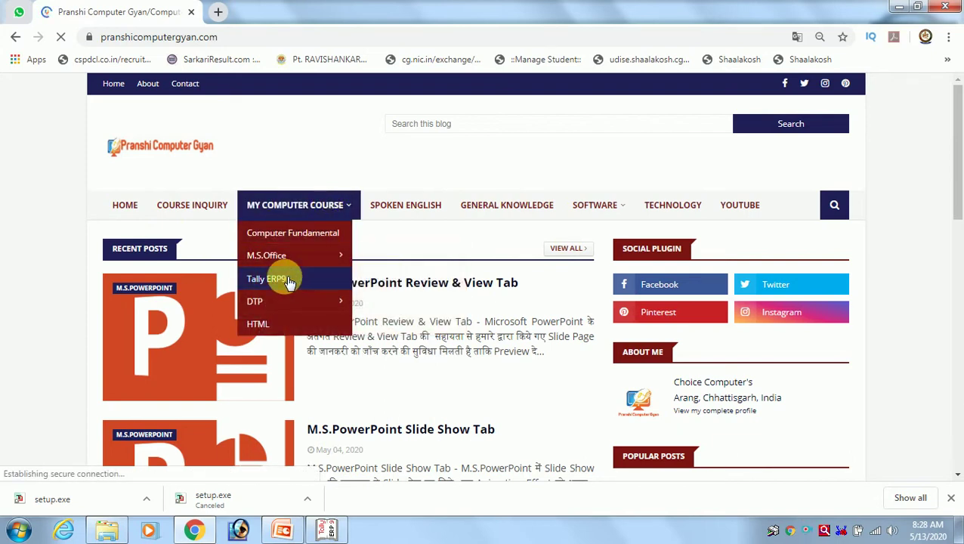
pyautogui.moveTo(317, 302)
pyautogui.scroll(-9, 476, 321)
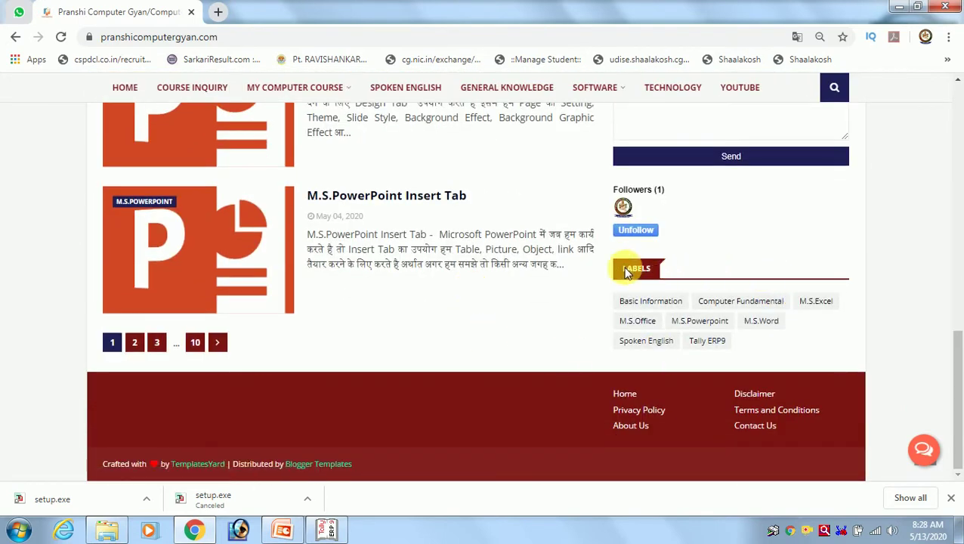
pyautogui.click(703, 344)
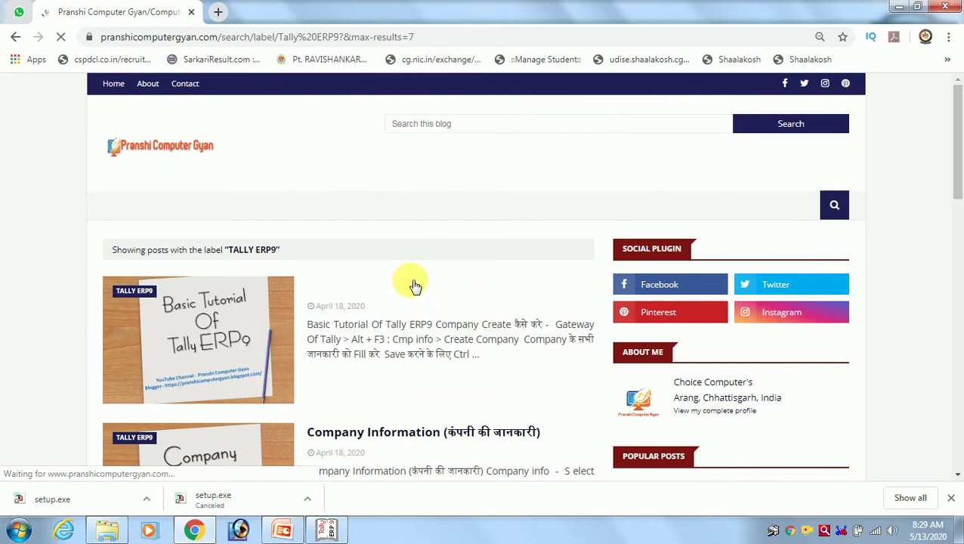
# Scroll through the Tally ERP9 posts and go to results page 2.
pyautogui.scroll(-5, 410, 282)
pyautogui.scroll(-4, 381, 258)
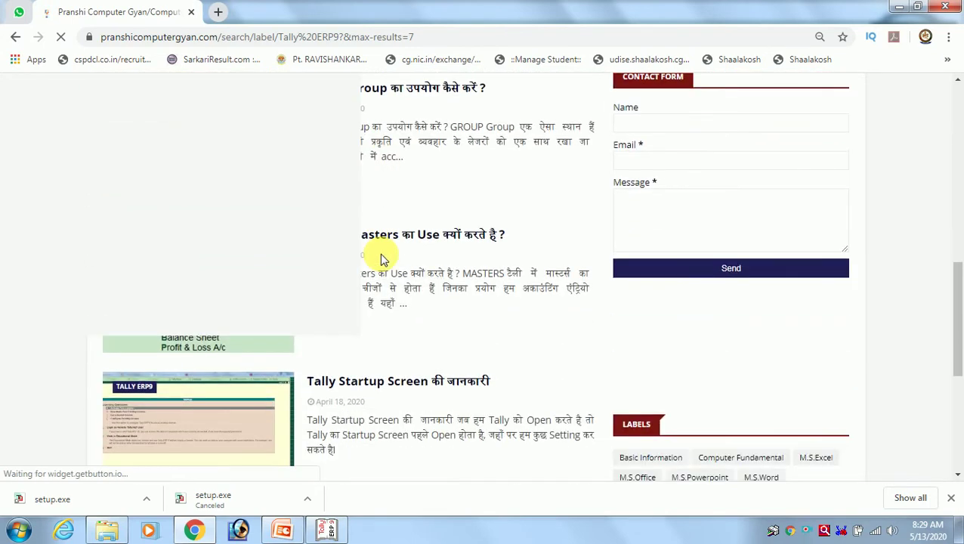
pyautogui.scroll(-1, 381, 258)
pyautogui.scroll(-4, 382, 258)
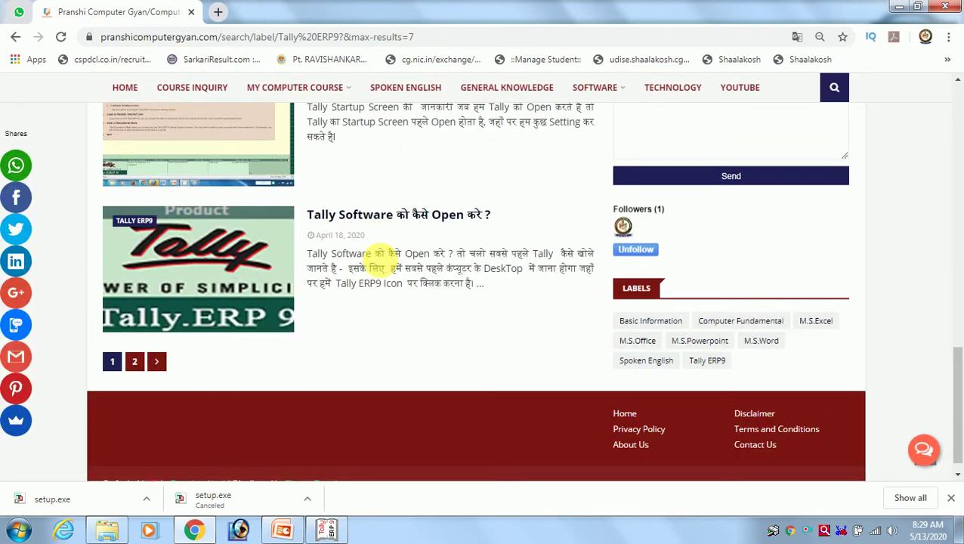
pyautogui.scroll(1, 382, 258)
pyautogui.scroll(-1, 382, 258)
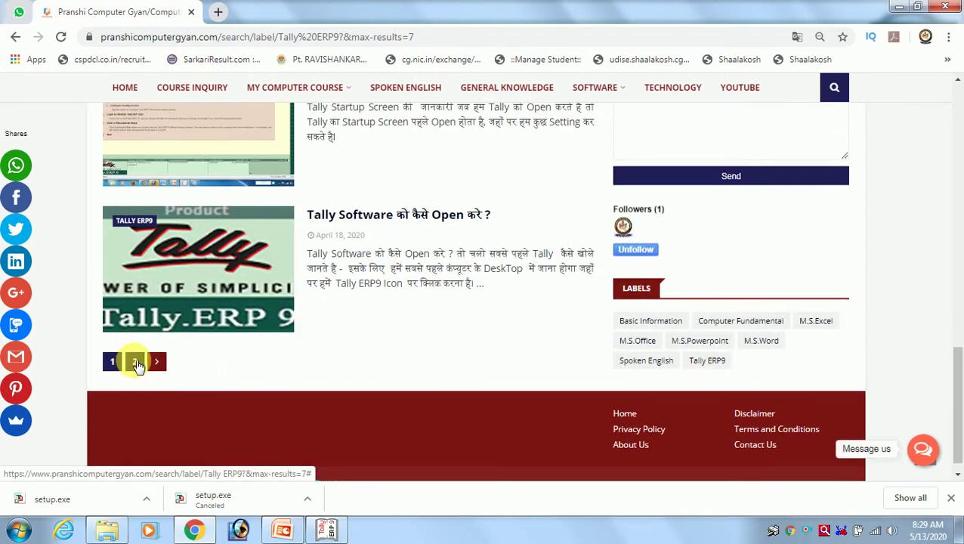
pyautogui.click(135, 363)
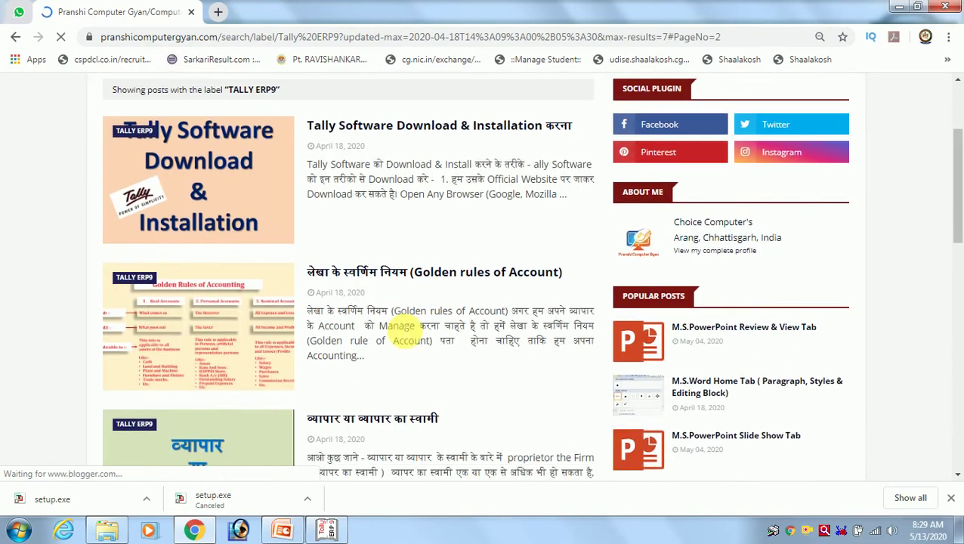
# Browse page 2 of the results, then return to the first page.
pyautogui.scroll(-10, 396, 325)
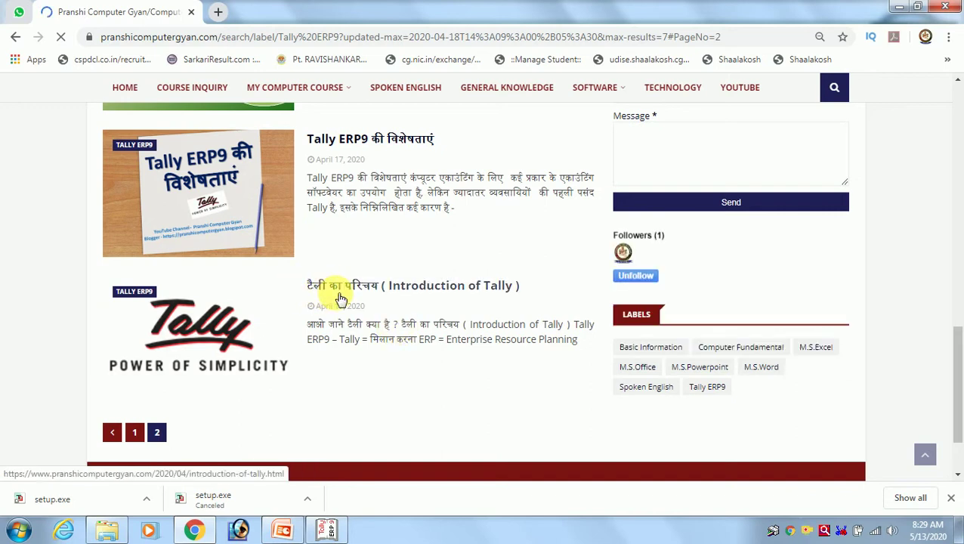
pyautogui.scroll(1, 391, 319)
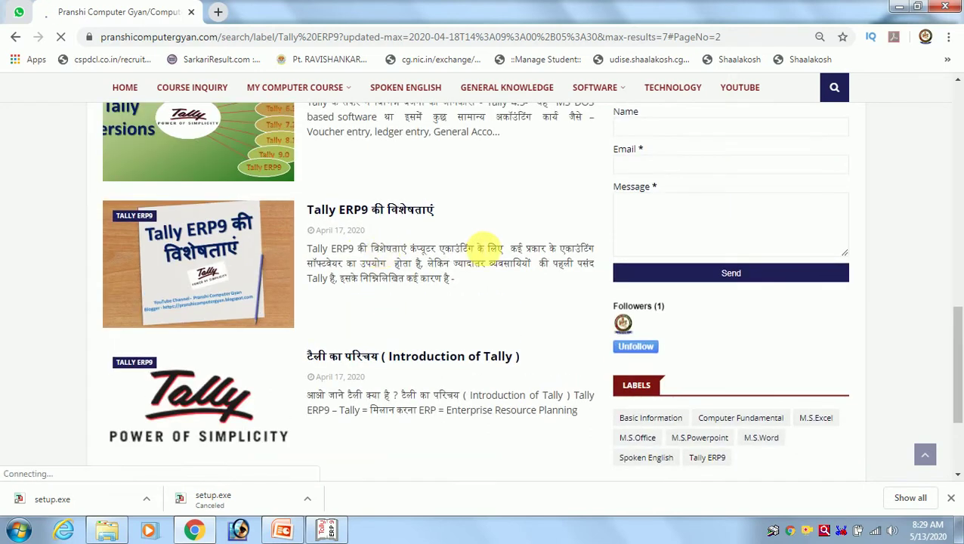
pyautogui.scroll(1, 482, 249)
pyautogui.scroll(2, 468, 248)
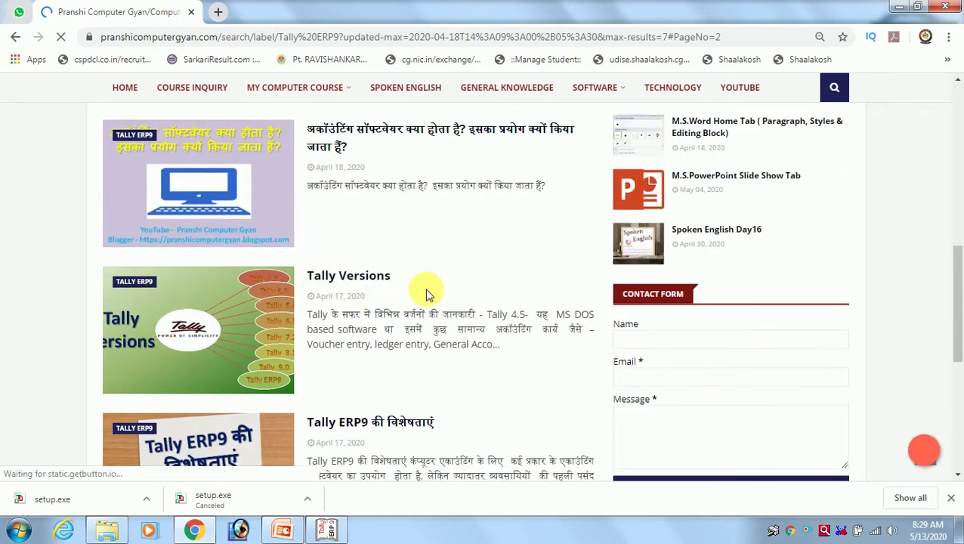
pyautogui.scroll(1, 427, 291)
pyautogui.scroll(1, 428, 293)
pyautogui.scroll(1, 505, 290)
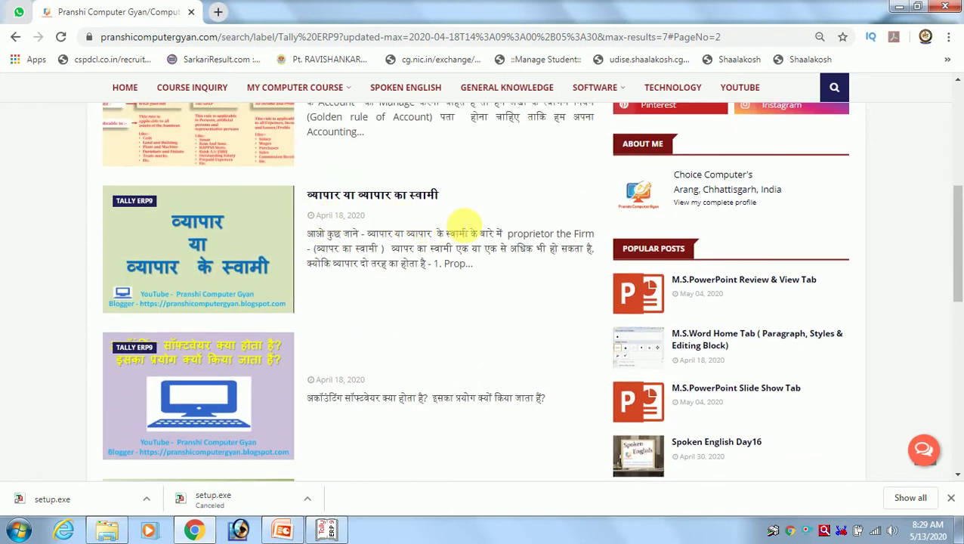
pyautogui.scroll(3, 462, 225)
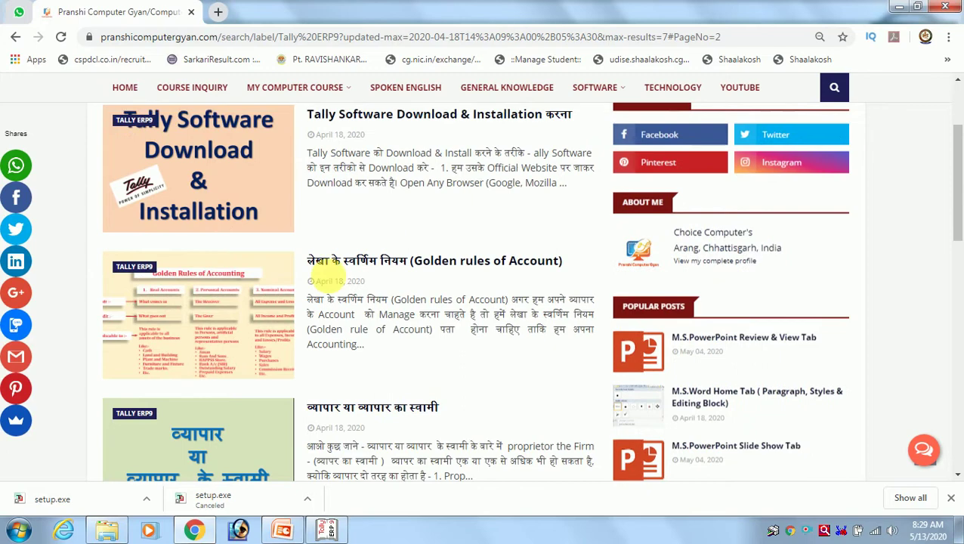
pyautogui.scroll(2, 429, 287)
pyautogui.scroll(-2, 425, 287)
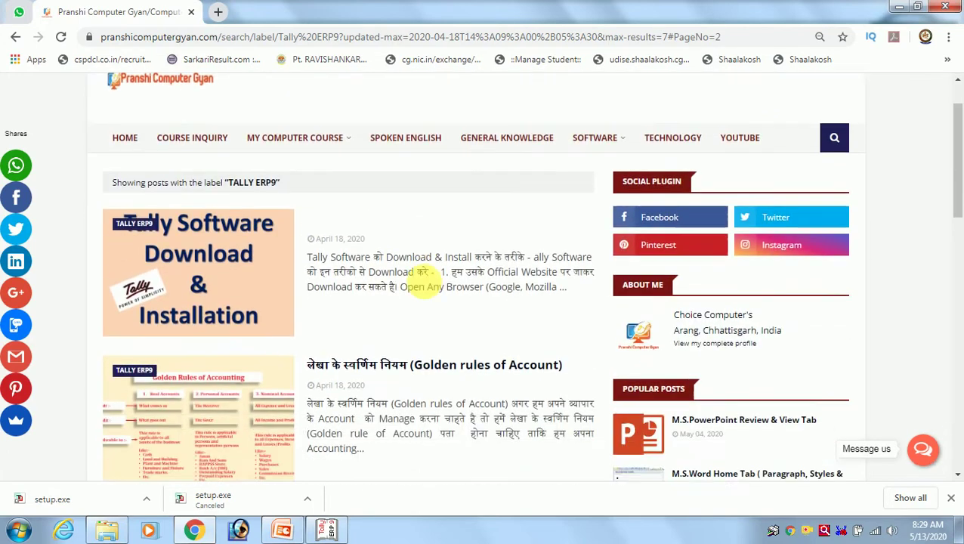
pyautogui.scroll(-4, 424, 285)
pyautogui.scroll(1, 424, 285)
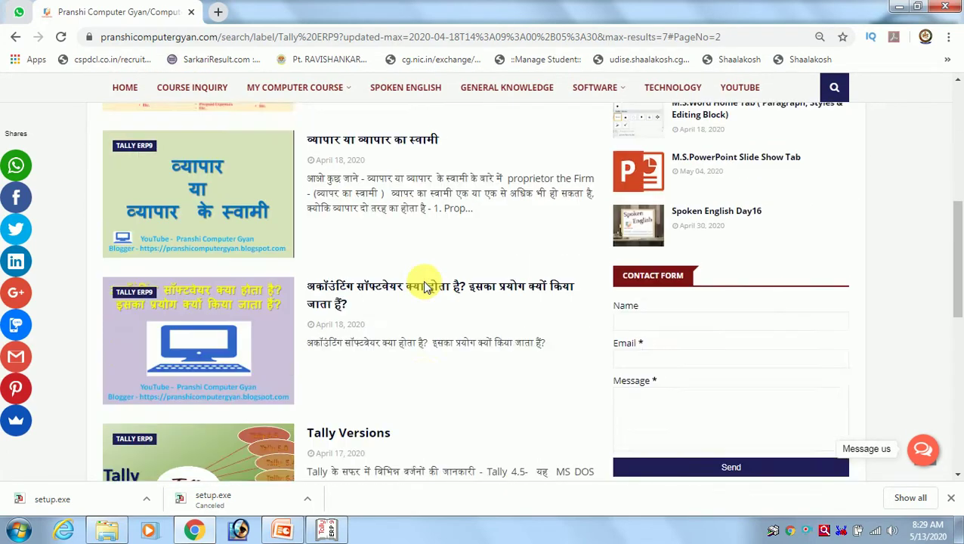
pyautogui.scroll(-3, 423, 285)
pyautogui.scroll(-4, 427, 286)
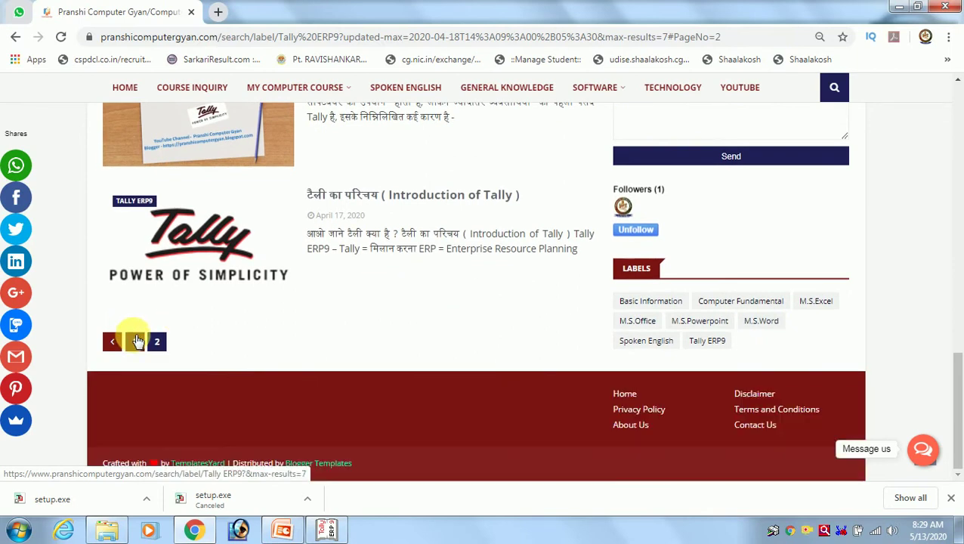
pyautogui.click(135, 341)
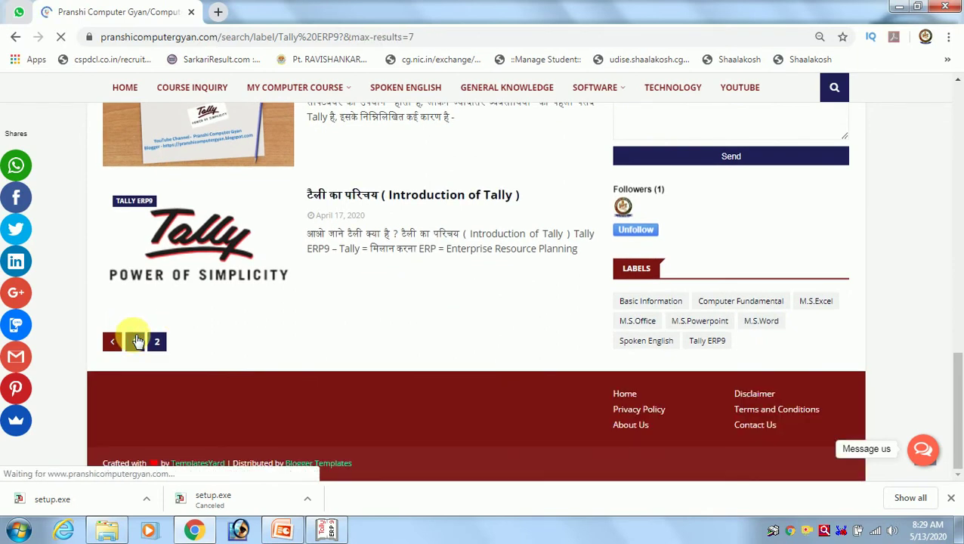
# Open the post 'Tally में Group का उपयोग कैसे करें ?' from the listing.
pyautogui.scroll(-5, 555, 304)
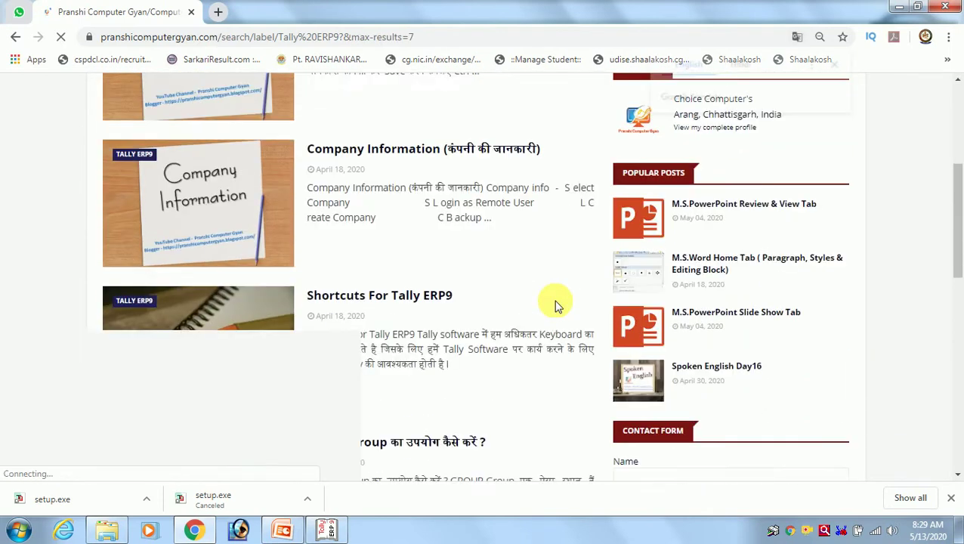
pyautogui.scroll(-2, 555, 303)
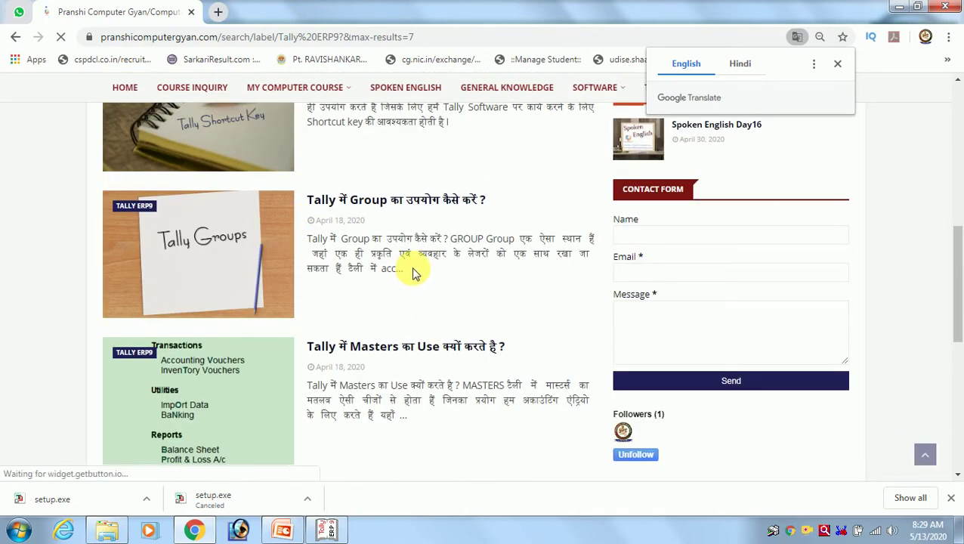
pyautogui.click(286, 267)
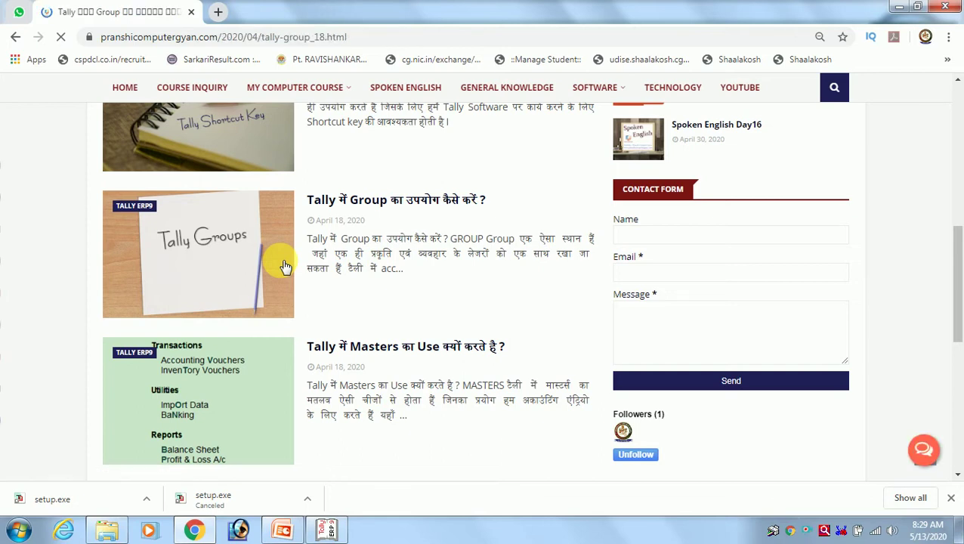
# Scroll past the 15 primary / 13 sub-groups table to the Capital Account and Loans explanations.
pyautogui.scroll(-1, 321, 262)
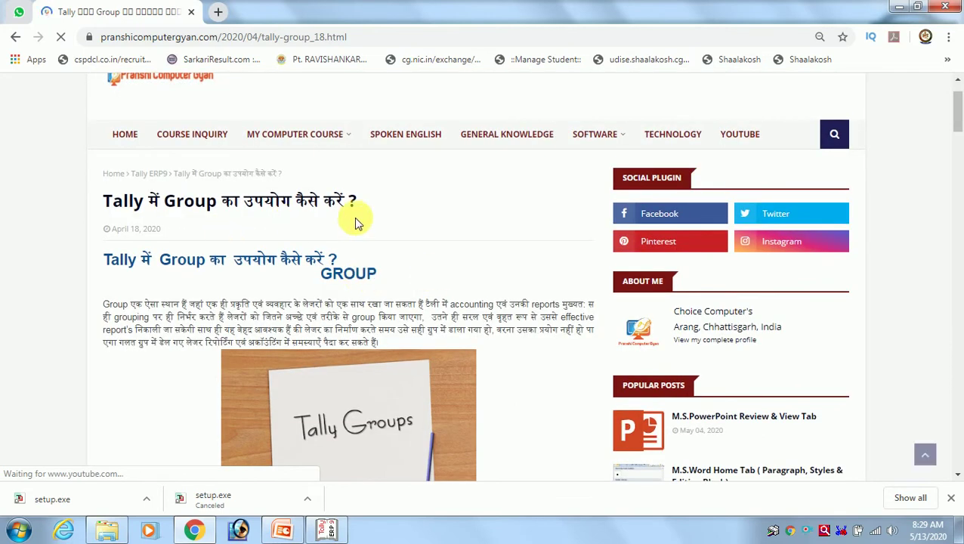
pyautogui.scroll(-10, 357, 223)
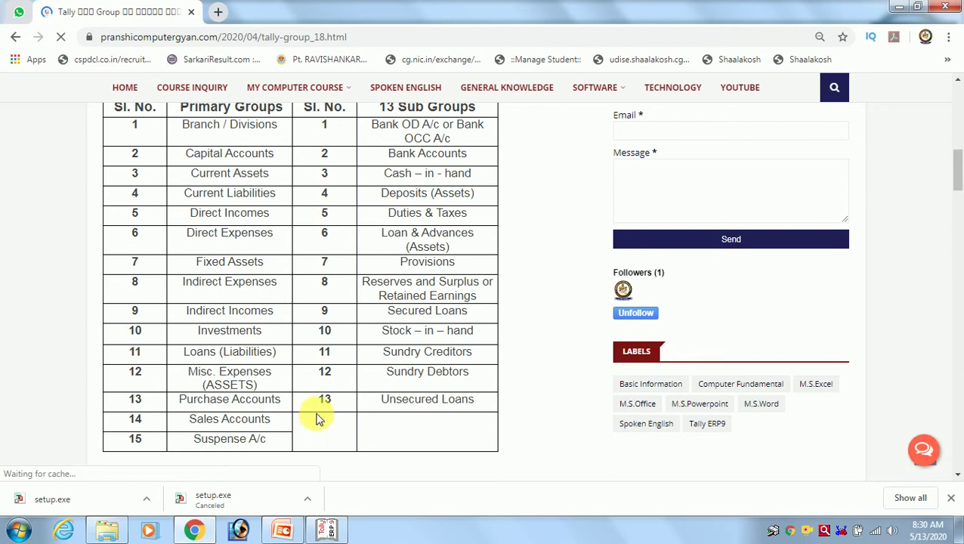
pyautogui.scroll(-4, 417, 192)
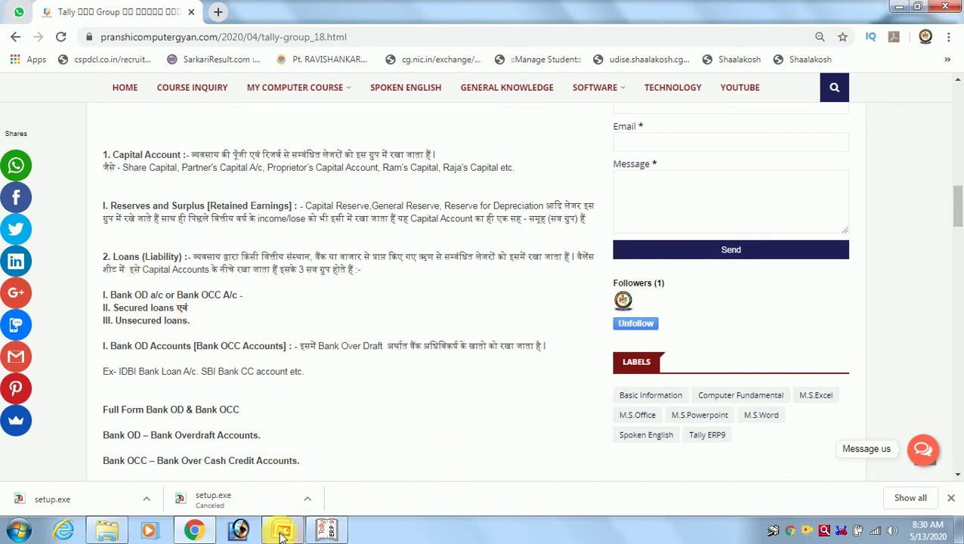
# Minimize Tally and Chrome, then relaunch Tally.ERP 9 from its desktop shortcut.
pyautogui.click(327, 531)
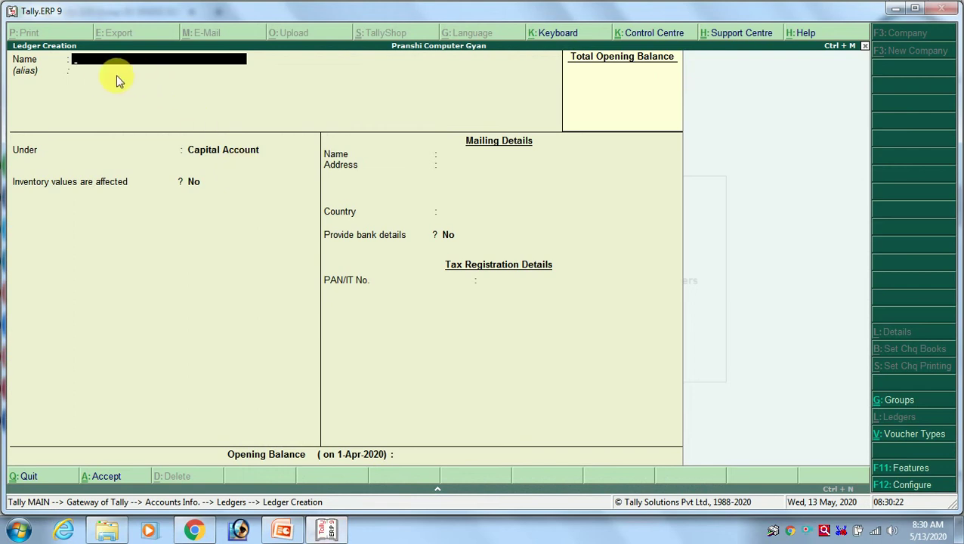
pyautogui.click(894, 9)
pyautogui.click(837, 10)
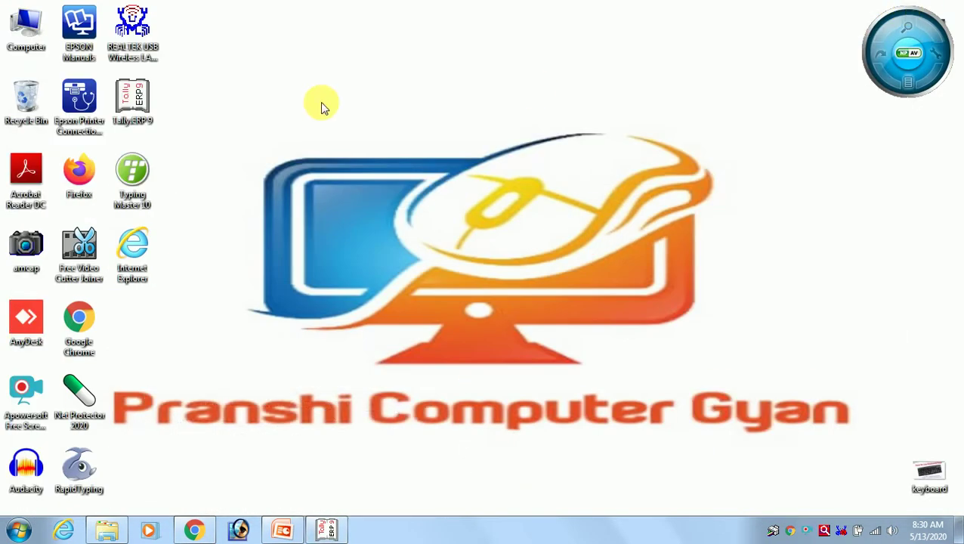
pyautogui.click(138, 106)
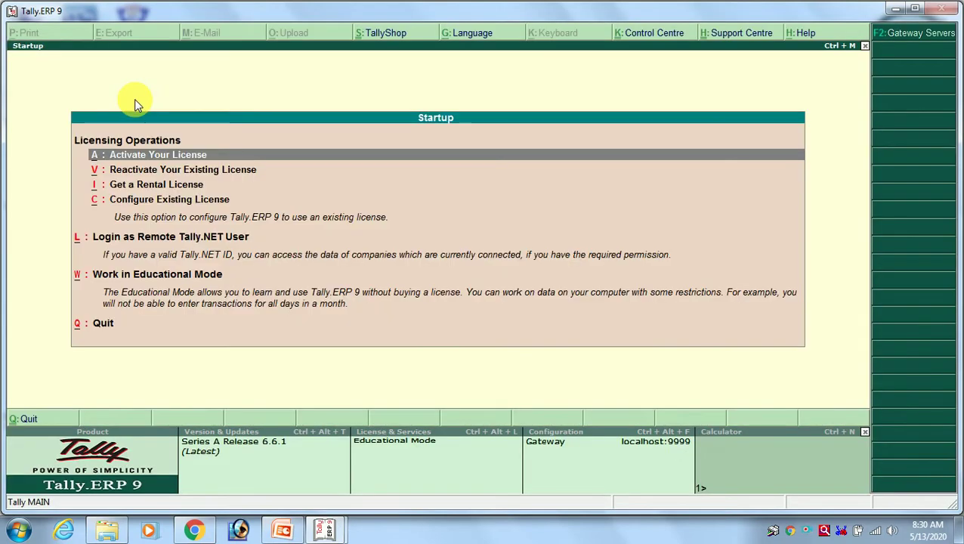
# Start Tally.ERP 9 in Work in Educational Mode.
pyautogui.press('Down')
pyautogui.press('Down')
pyautogui.press('Down')
pyautogui.press('Down')
pyautogui.press('Down')
pyautogui.press('Down')
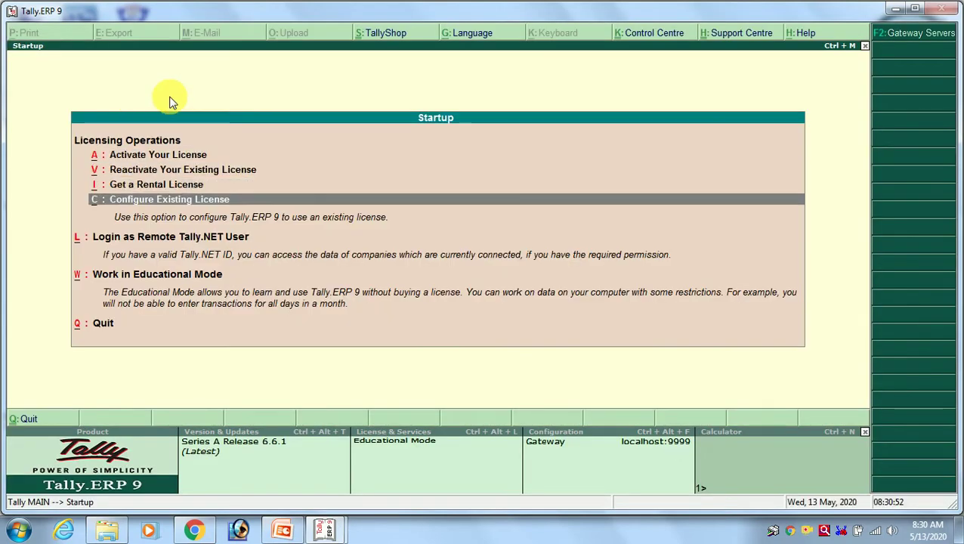
pyautogui.press('Up')
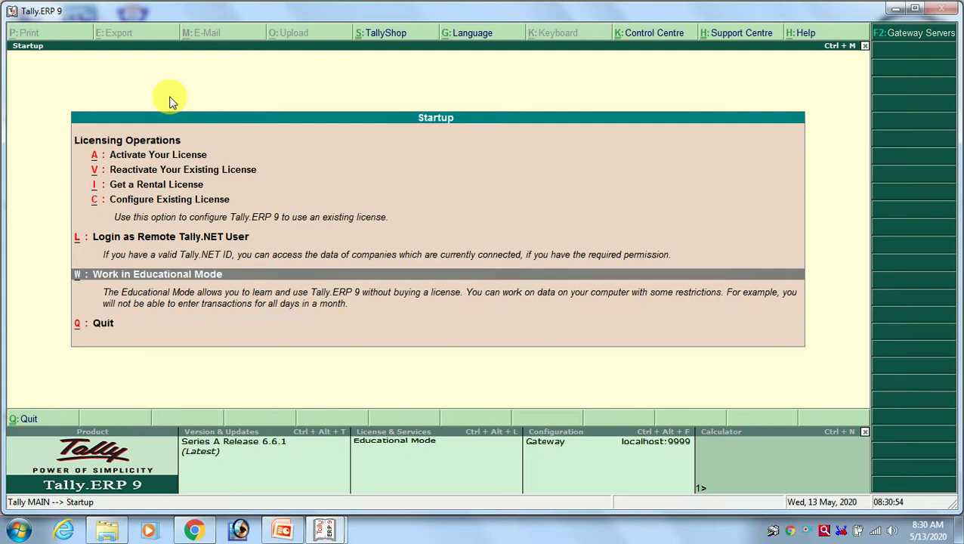
pyautogui.press('Return')
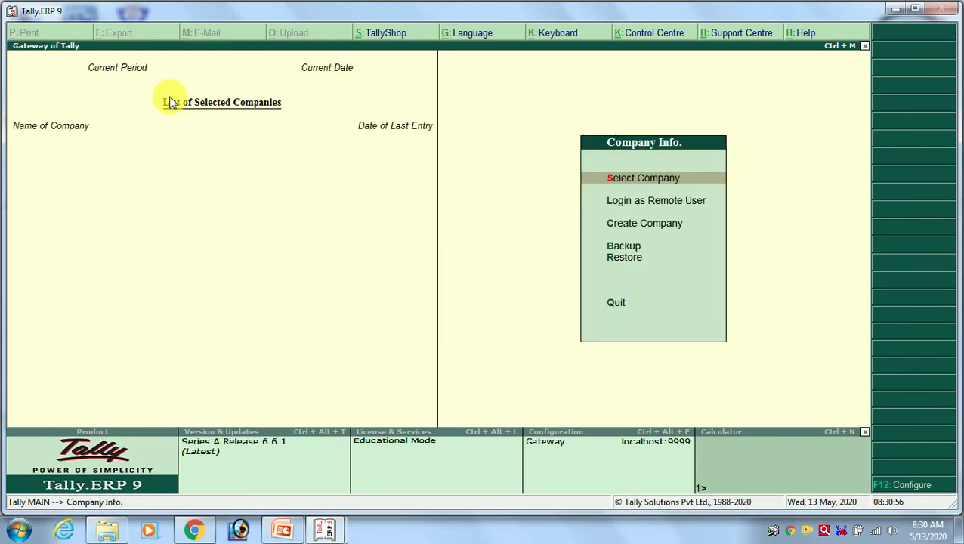
# Load the Rajshree Mills company from the List of Companies.
pyautogui.press('Return')
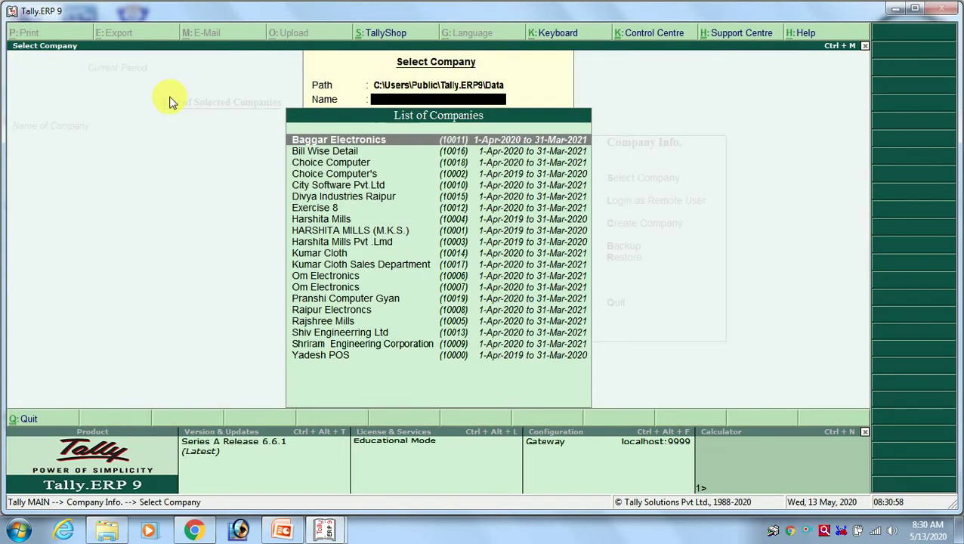
pyautogui.press('Down')
pyautogui.press('Down')
pyautogui.press('Down')
pyautogui.press('Down')
pyautogui.press('Down')
pyautogui.press('Down')
pyautogui.press('Down')
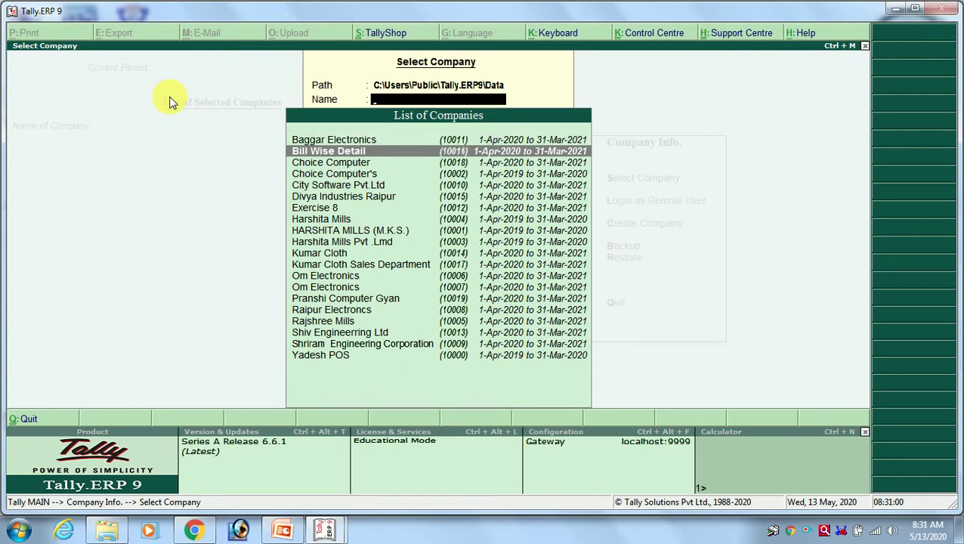
pyautogui.press('Down')
pyautogui.press('Down')
pyautogui.press('Down')
pyautogui.press('Down')
pyautogui.press('Down')
pyautogui.press('Down')
pyautogui.press('Down')
pyautogui.press('Down')
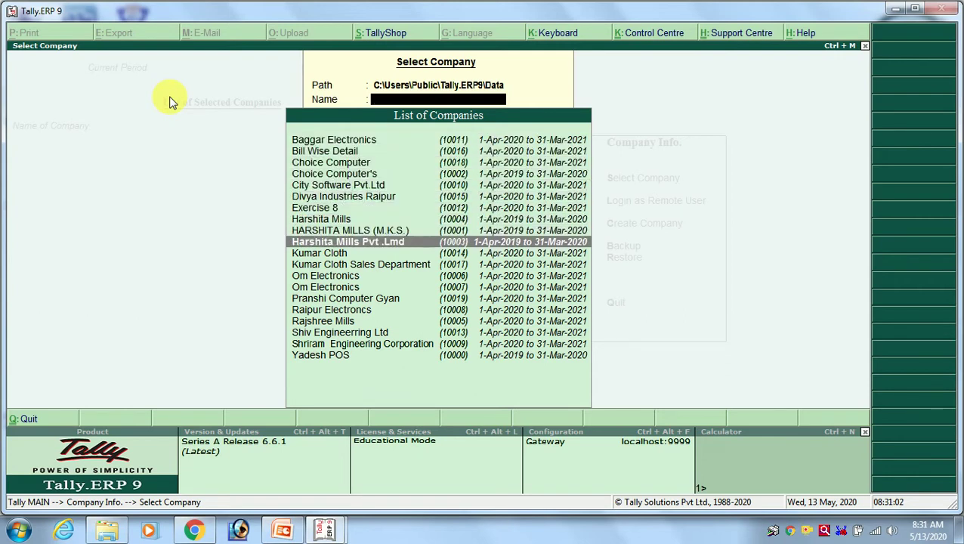
pyautogui.press('Down')
pyautogui.press('Down')
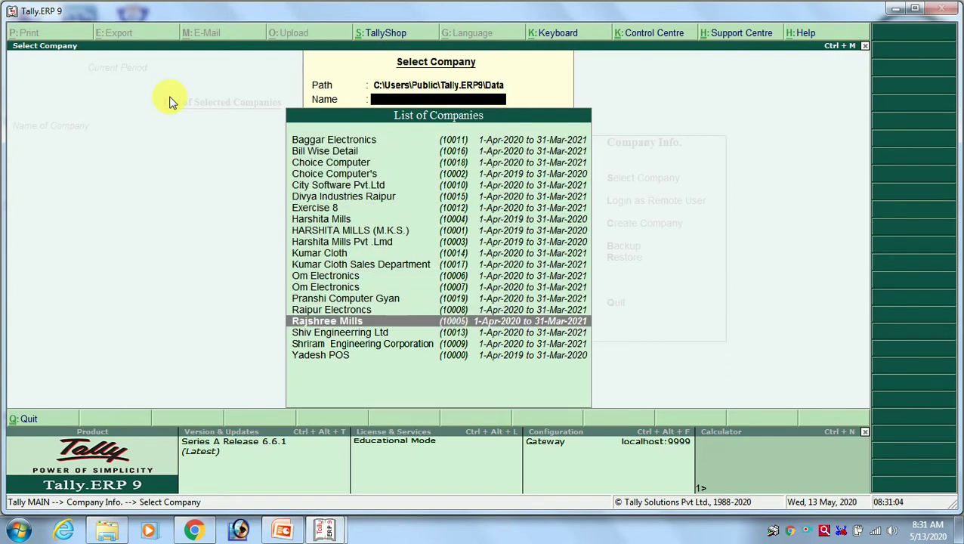
pyautogui.press('Down')
pyautogui.press('Down')
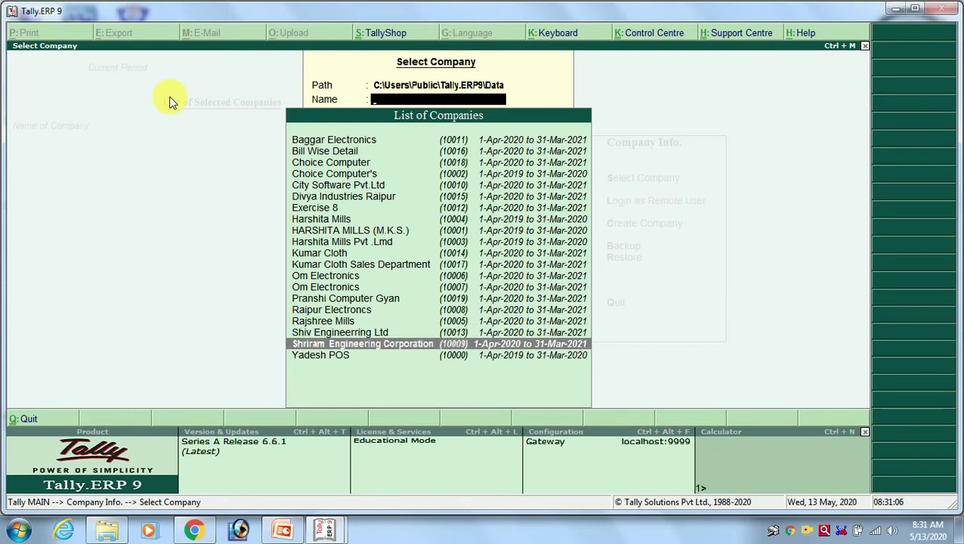
pyautogui.press('Up')
pyautogui.press('Up')
pyautogui.press('Up')
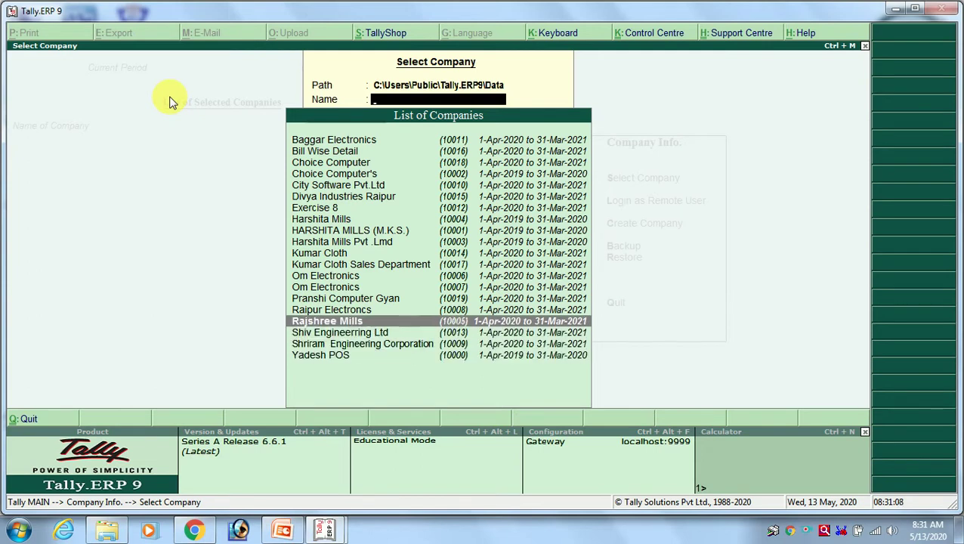
pyautogui.press('Return')
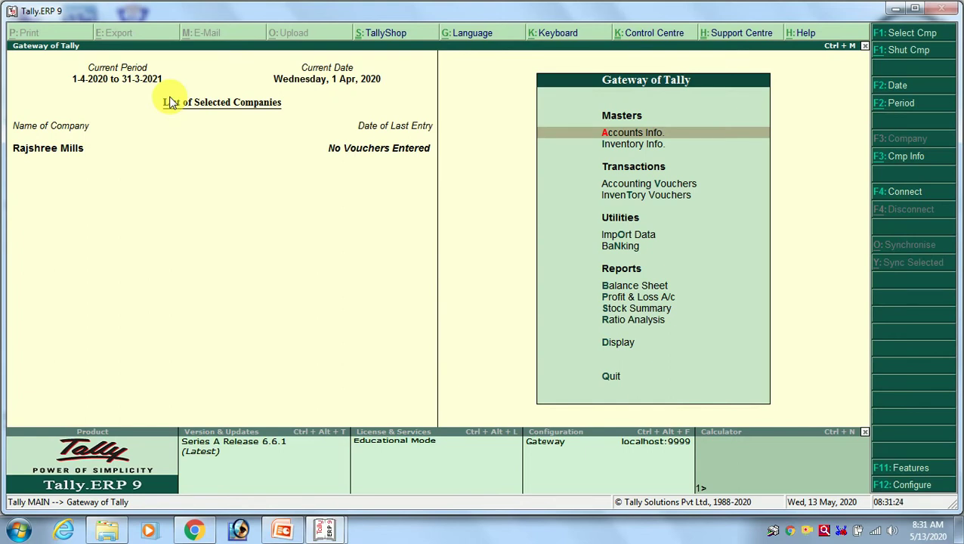
# Display Rajshree Mills' groups via Accounts Info > Groups, then switch to the Ledger Creation window.
pyautogui.press('Return')
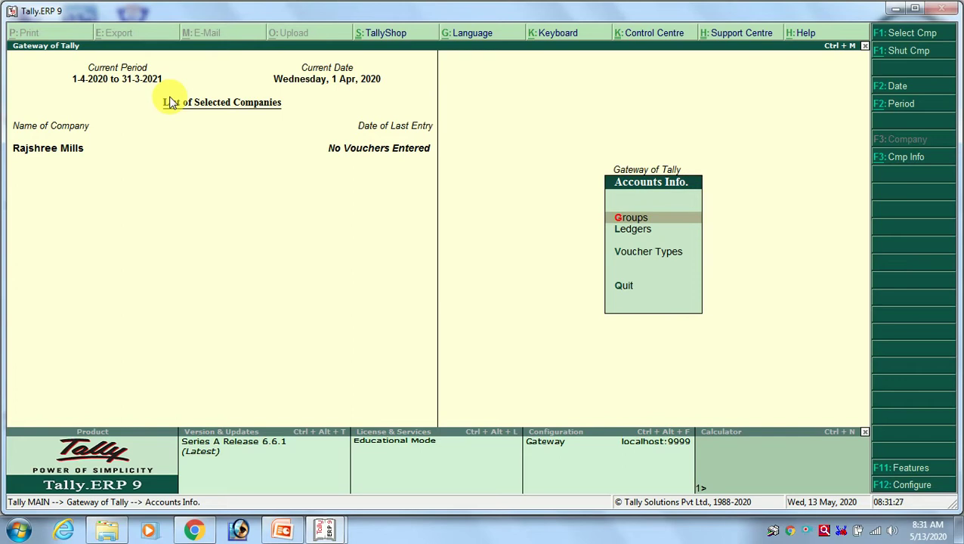
pyautogui.press('Return')
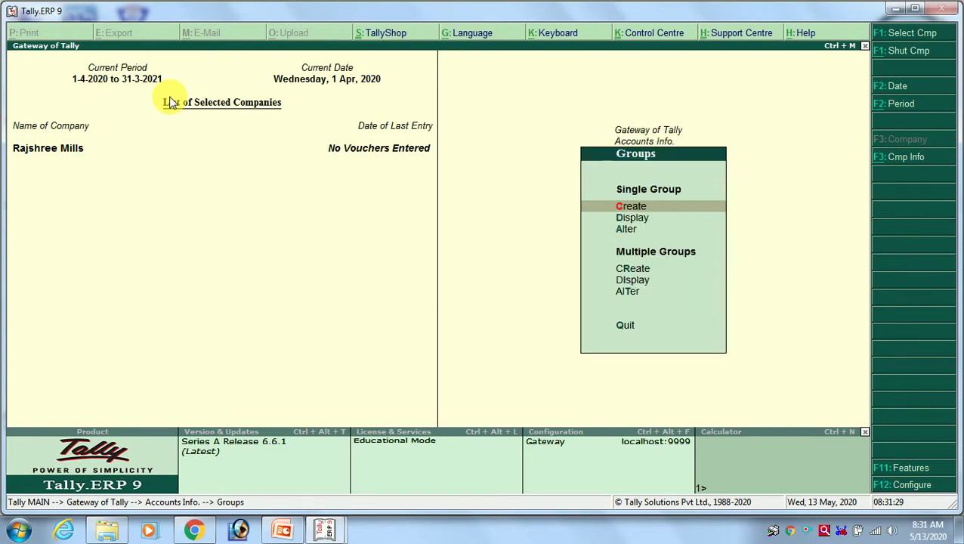
pyautogui.press('Down')
pyautogui.press('Return')
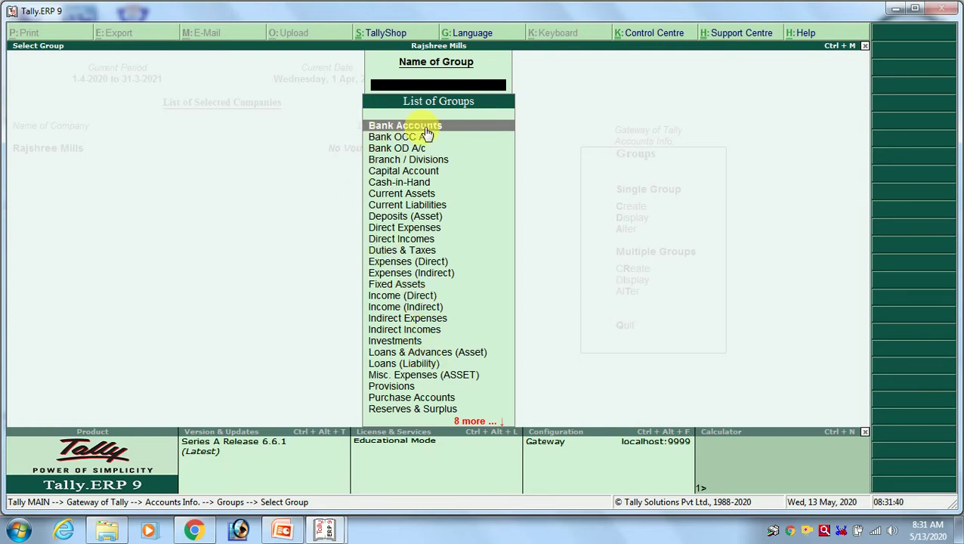
pyautogui.moveTo(324, 529)
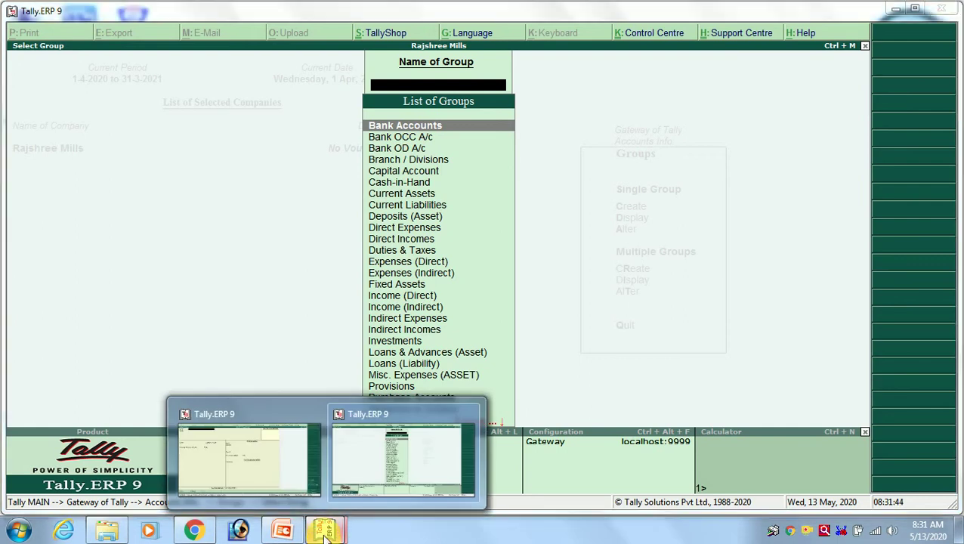
pyautogui.click(291, 476)
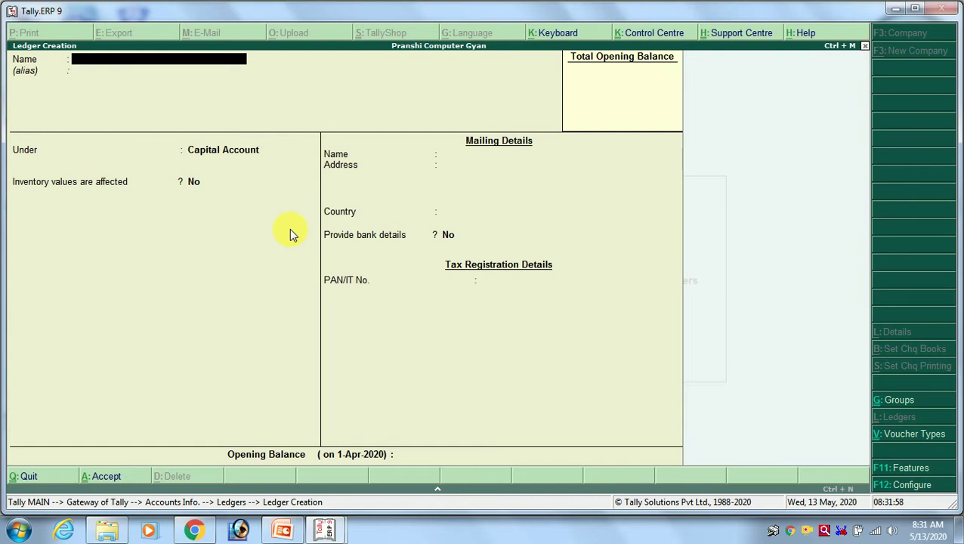
# Save a State Bank of India ledger under Bank Accounts, leaving bank and mailing details blank.
pyautogui.write('State Bank of India')
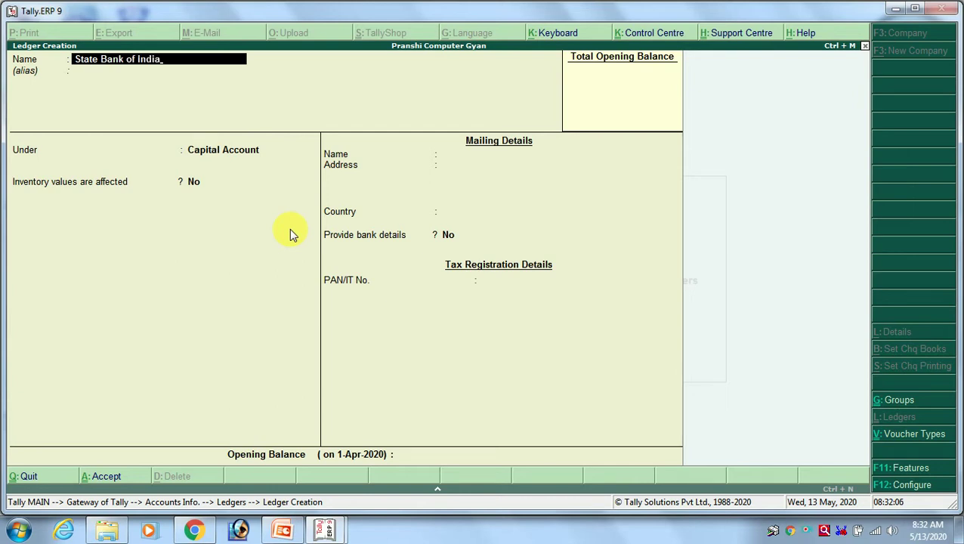
pyautogui.press('Return')
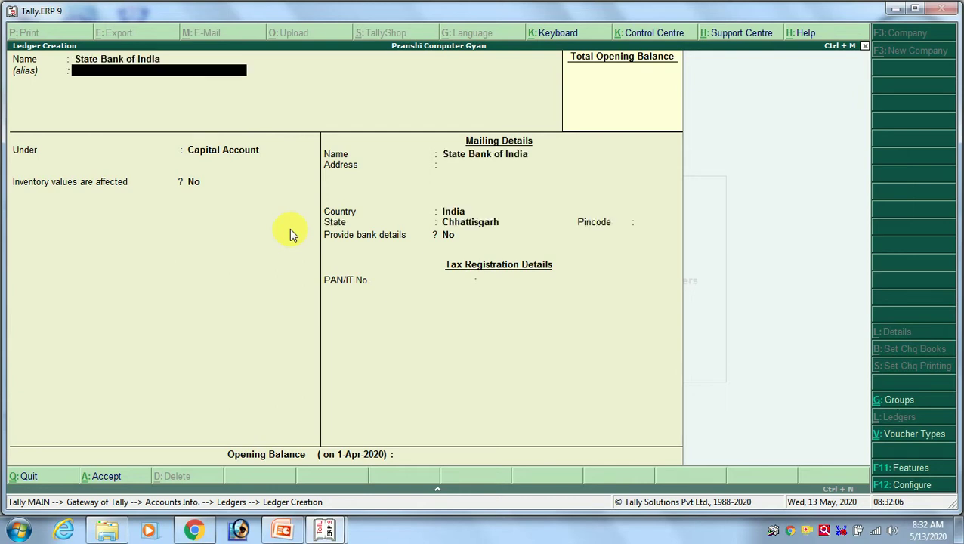
pyautogui.press('Return')
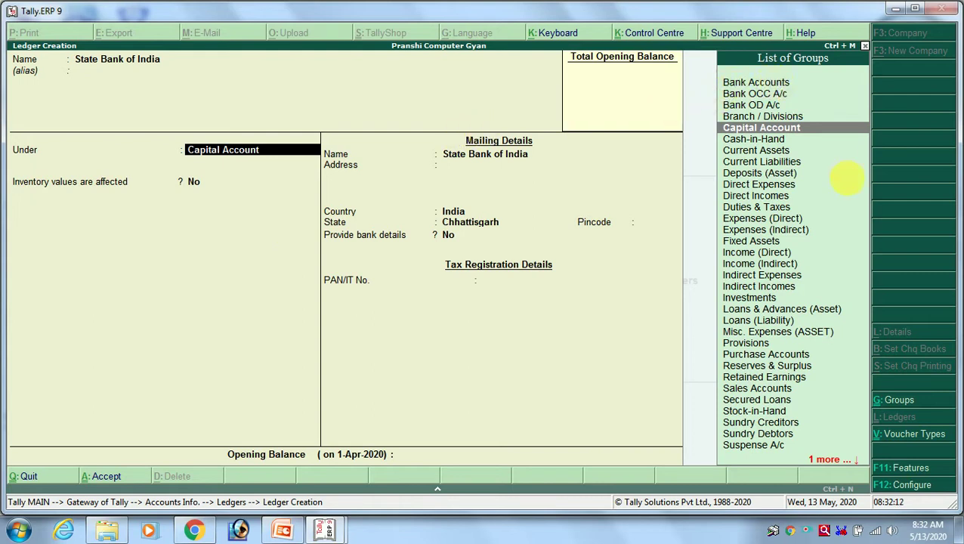
pyautogui.write('Bank')
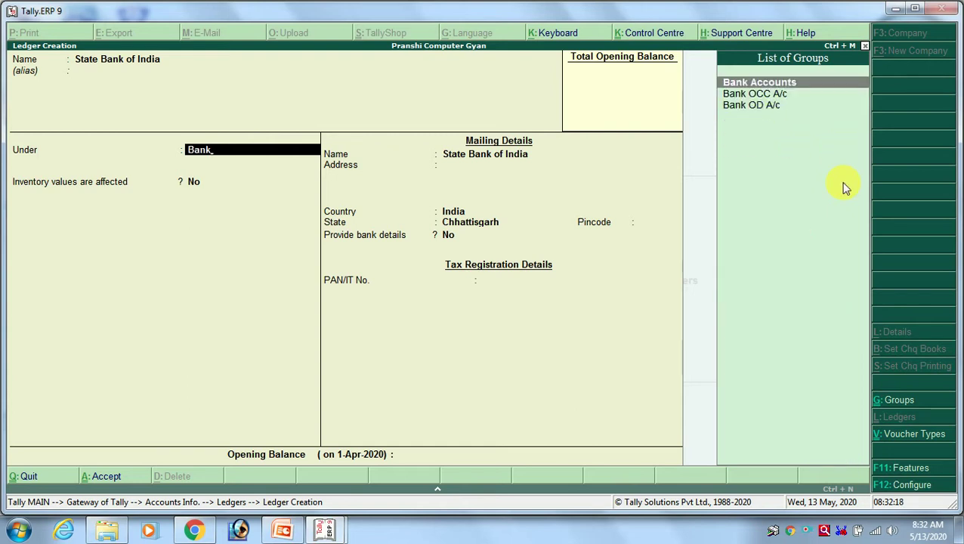
pyautogui.press('Return')
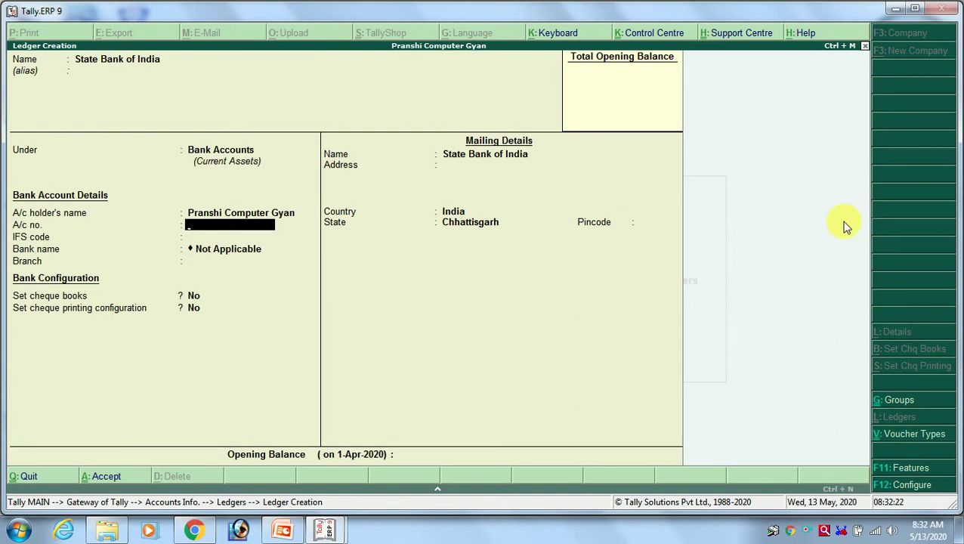
pyautogui.press('BackSpace')
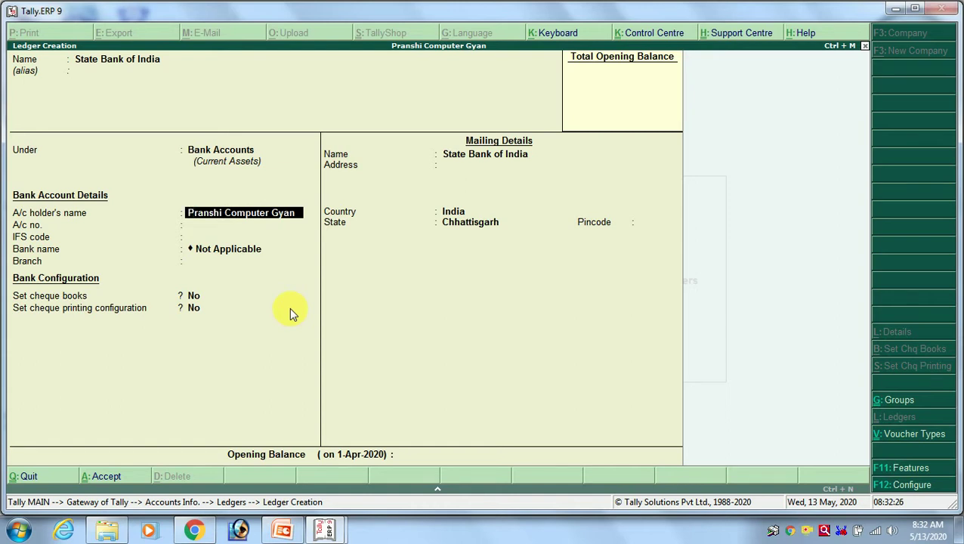
pyautogui.press('Return')
pyautogui.press('Return')
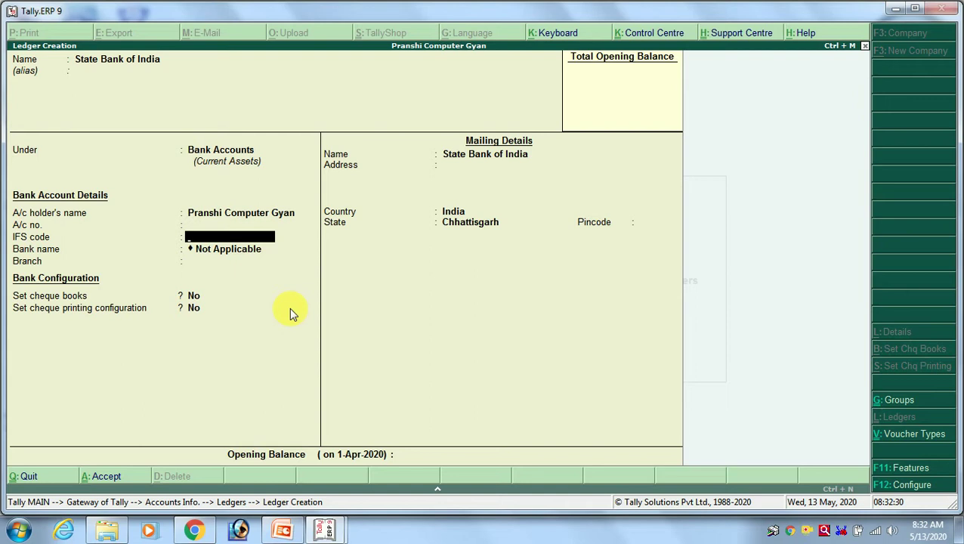
pyautogui.press('Return')
pyautogui.press('Return')
pyautogui.press('Return')
pyautogui.press('Return')
pyautogui.press('Return')
pyautogui.press('Return')
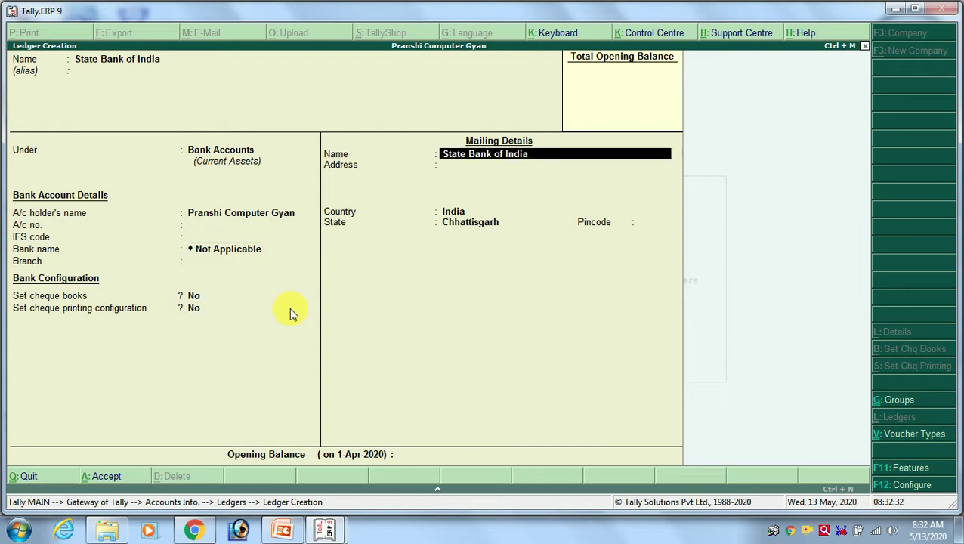
pyautogui.press('Return')
pyautogui.press('Return')
pyautogui.press('Return')
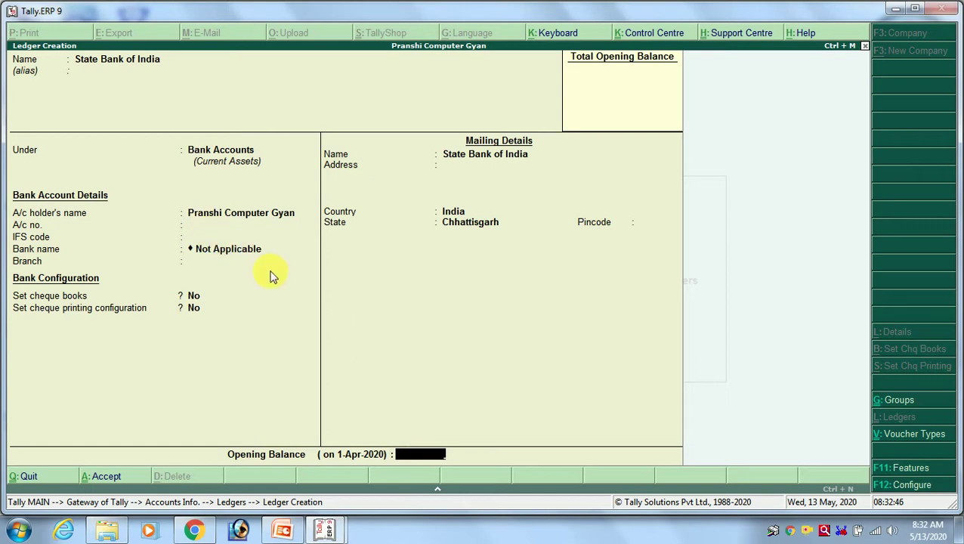
pyautogui.press('Return')
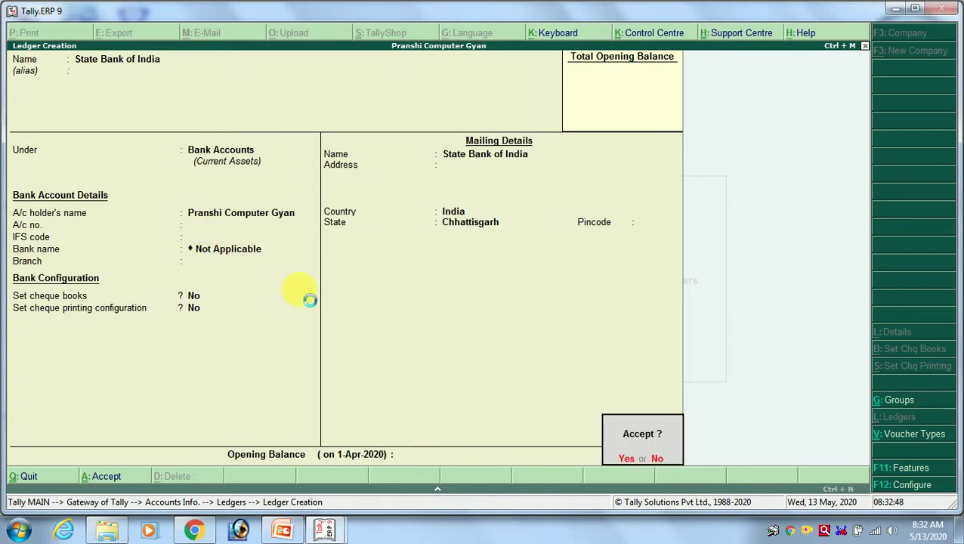
pyautogui.press('Return')
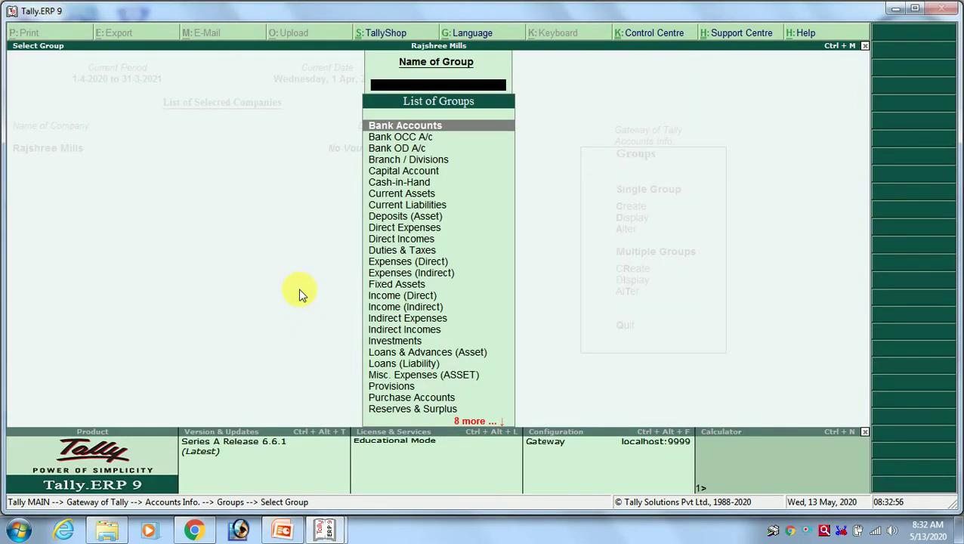
pyautogui.press('Down')
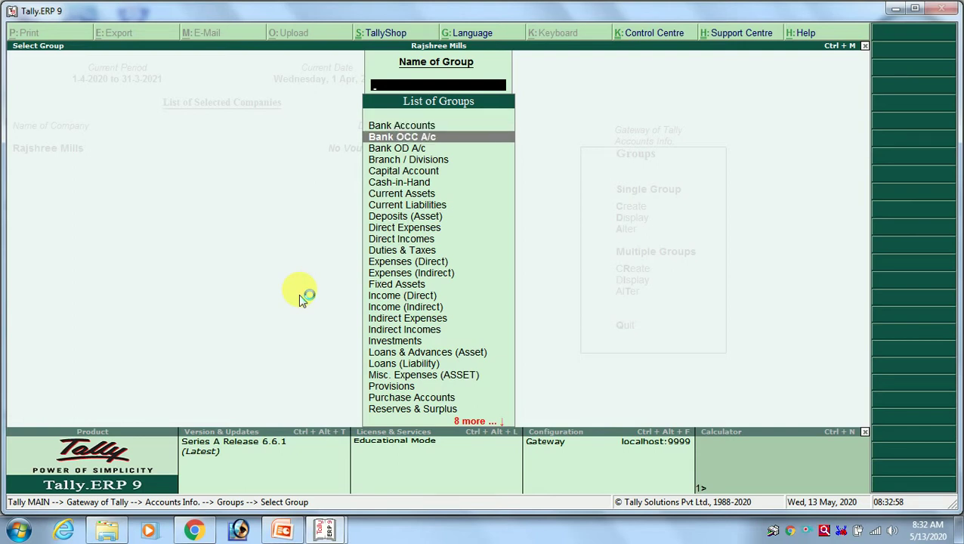
pyautogui.press('Down')
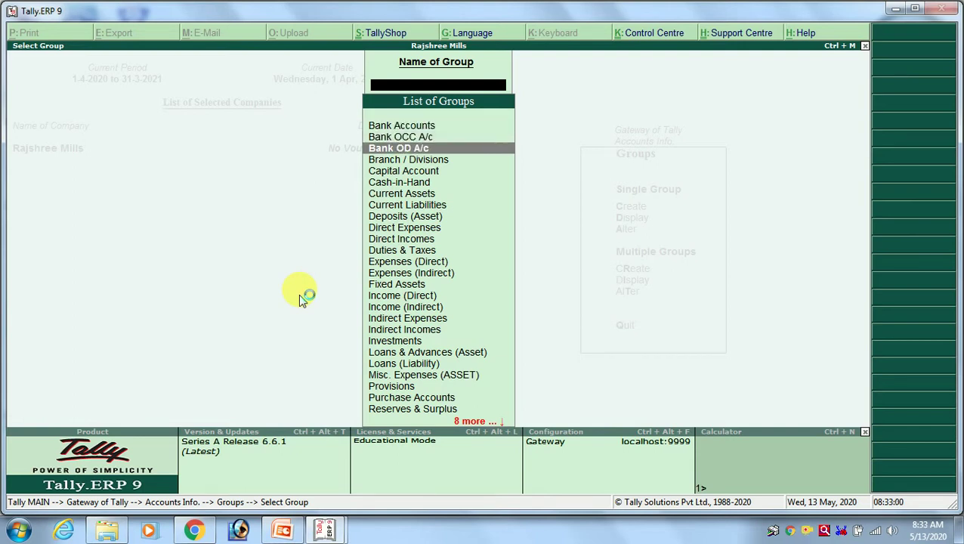
pyautogui.press('Return')
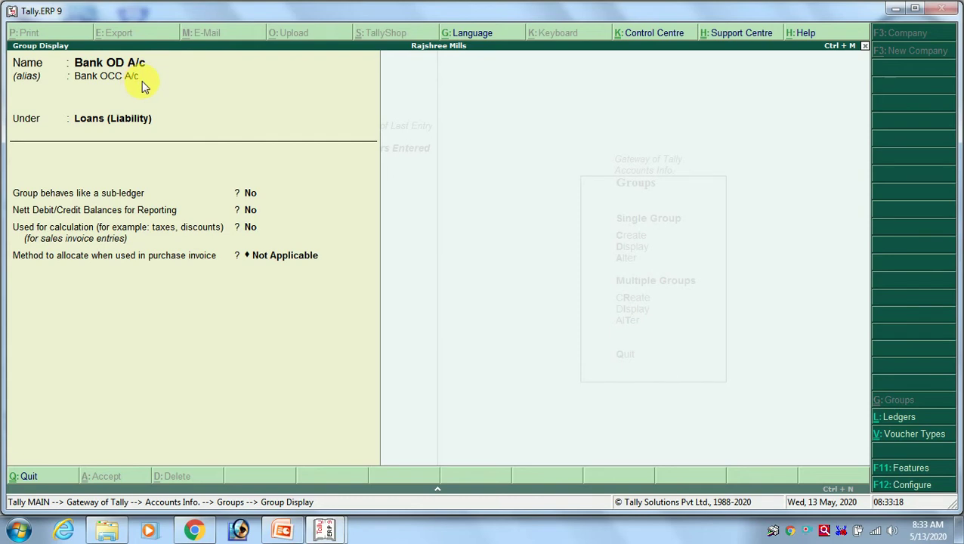
pyautogui.press('Escape')
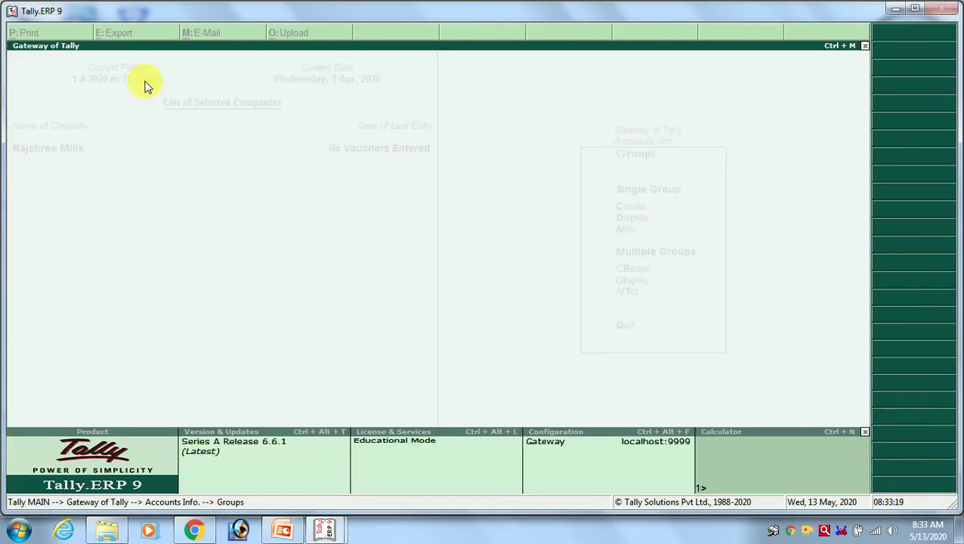
pyautogui.press('a')
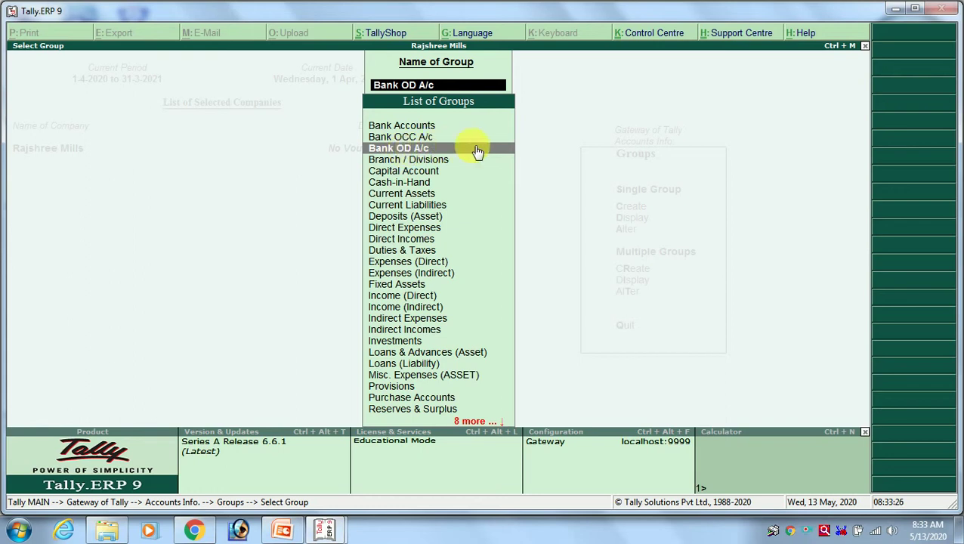
pyautogui.hotkey('alt', 'Tab')
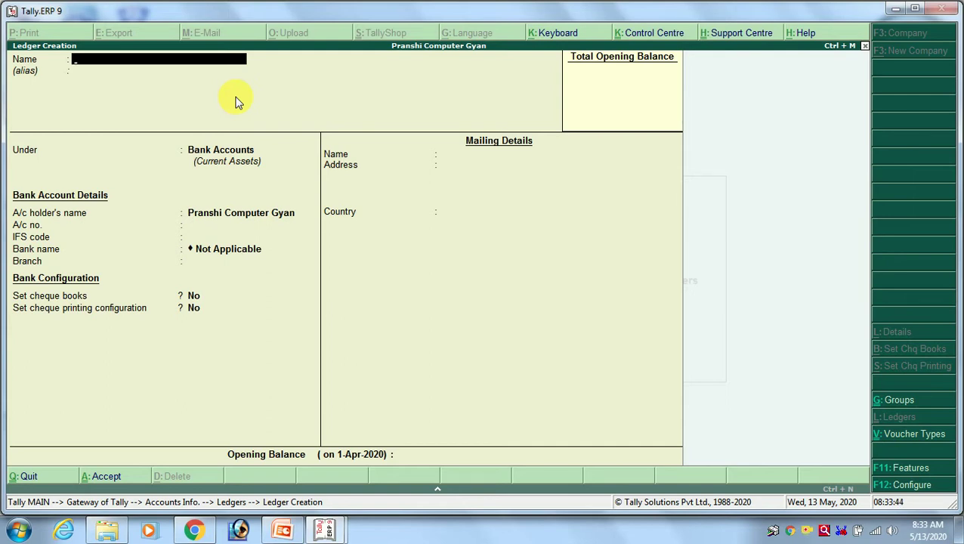
# Name the new ledger SBI OD A/c.
pyautogui.write('SBI OD a/c')
pyautogui.press('Return')
pyautogui.press('Return')
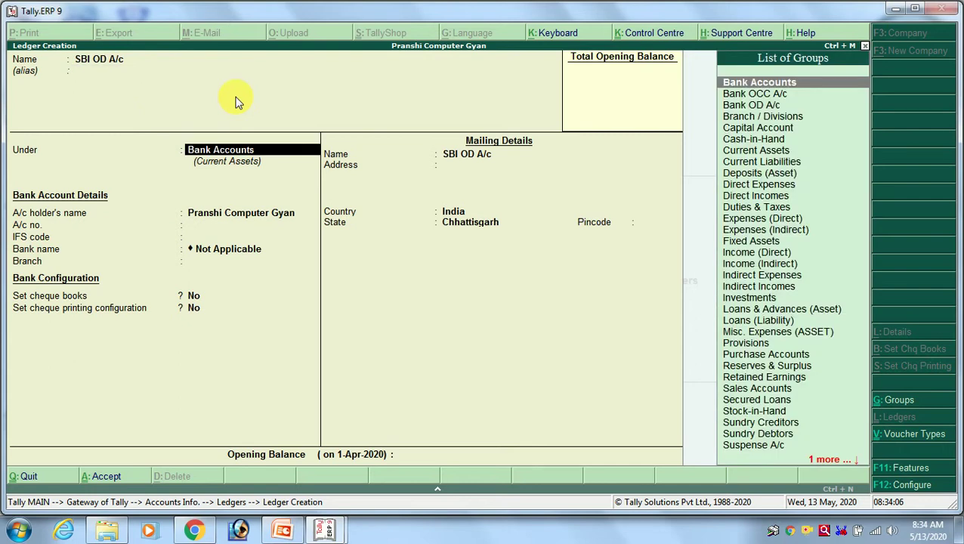
# Place SBI OD A/c under Bank OD A/c, save it, and show the other company's groups.
pyautogui.write('bod')
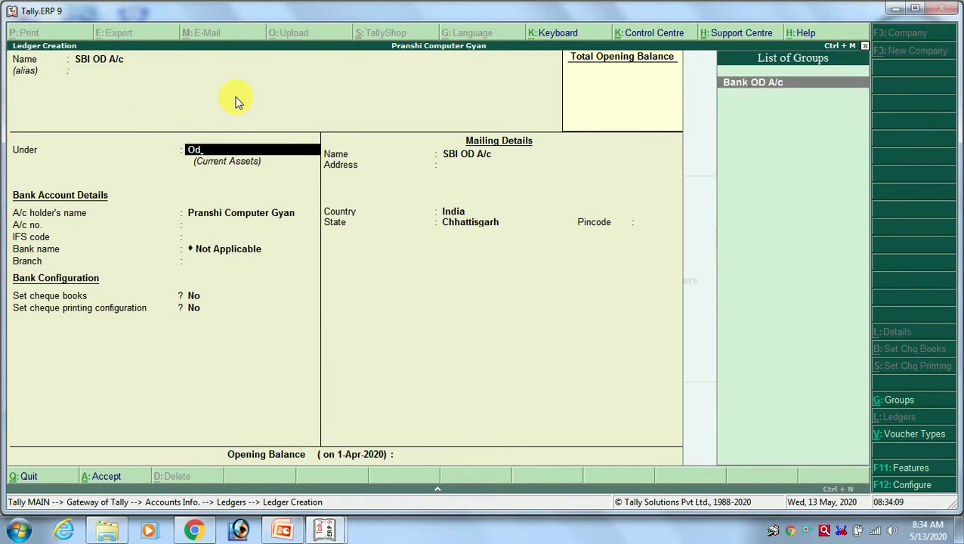
pyautogui.press('Return')
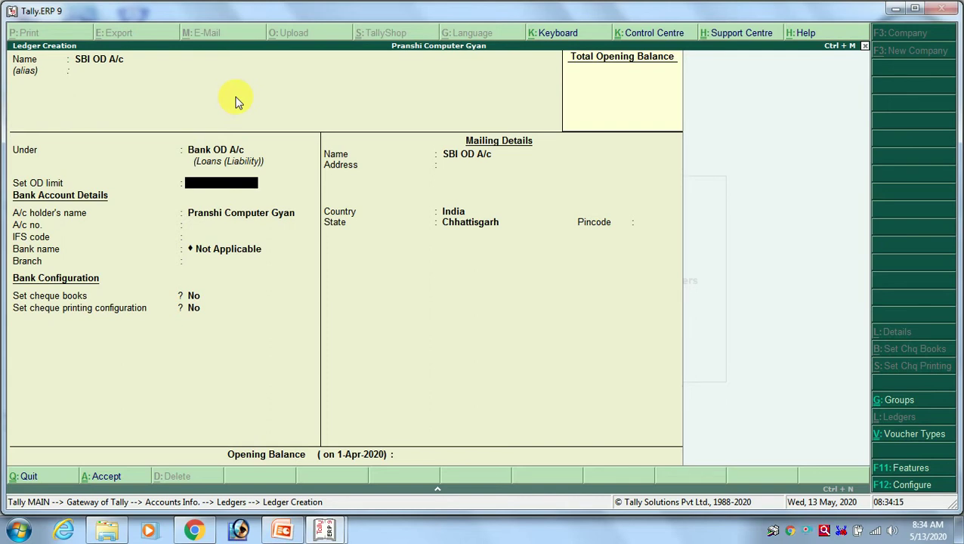
pyautogui.press('Return')
pyautogui.press('Return')
pyautogui.press('Return')
pyautogui.press('Return')
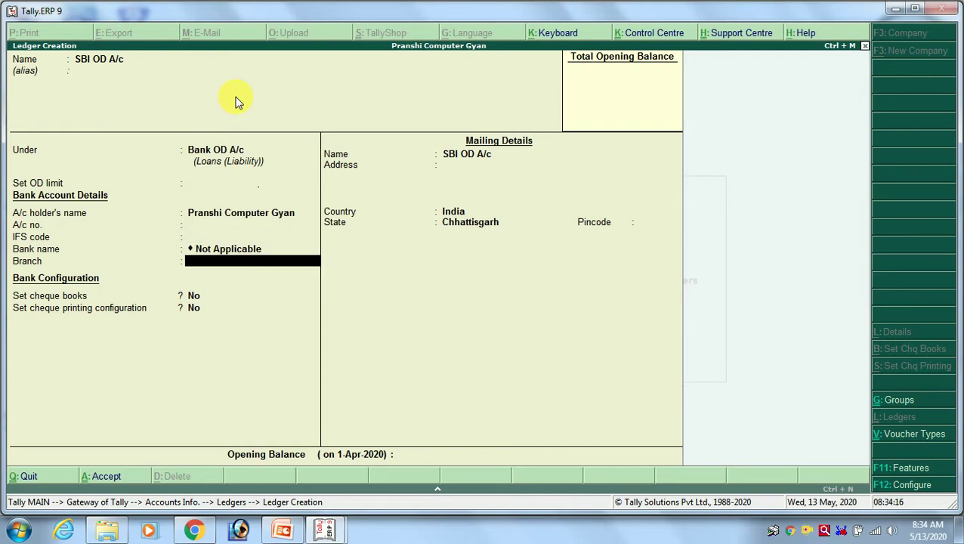
pyautogui.press('Return')
pyautogui.press('Return')
pyautogui.press('Return')
pyautogui.press('Return')
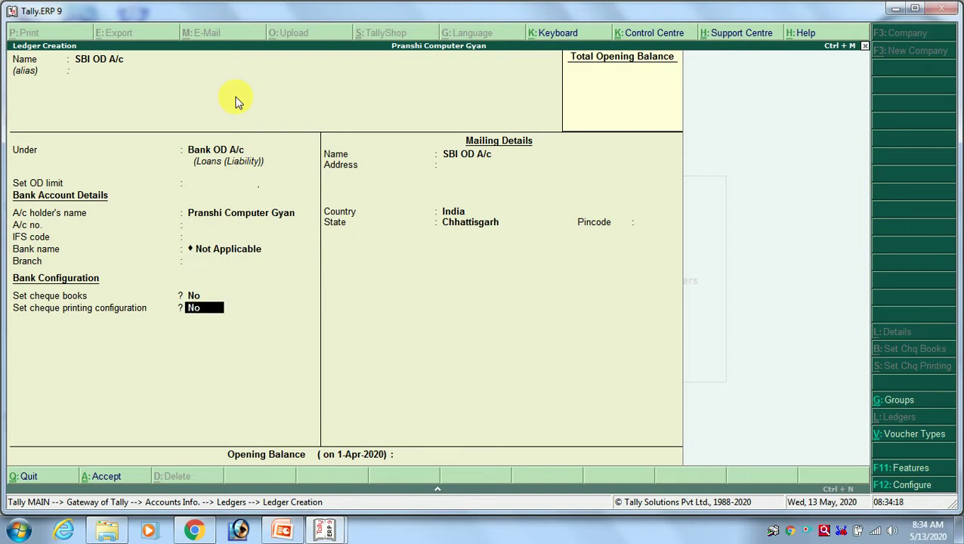
pyautogui.press('Return')
pyautogui.press('Return')
pyautogui.press('Return')
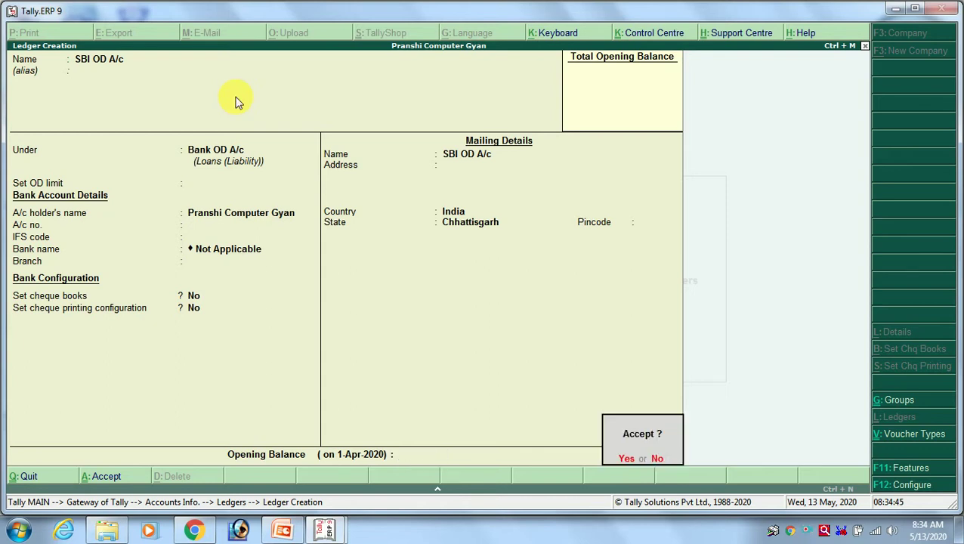
pyautogui.press('Return')
pyautogui.hotkey('alt', 'Tab')
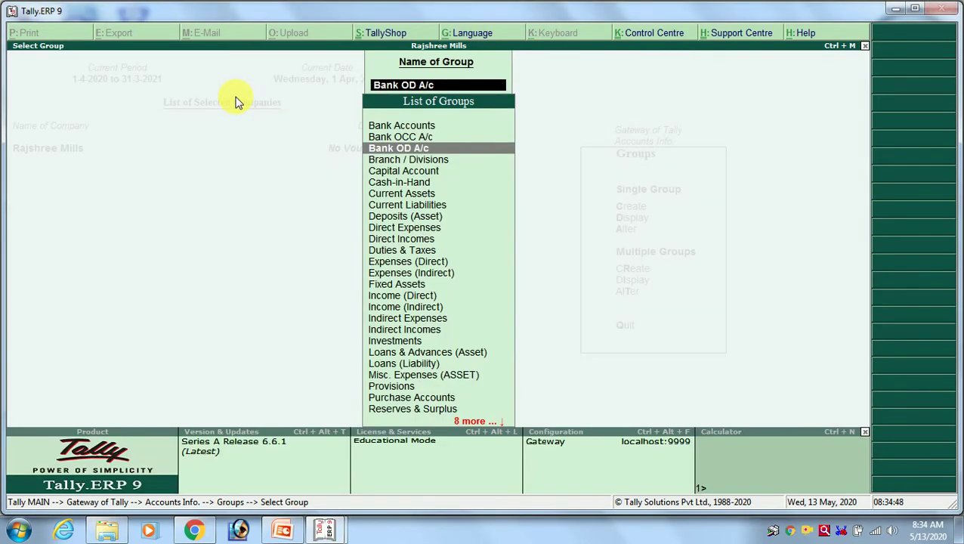
# Check Branch / Divisions in the group list, then name the new ledger Choice Computer.
pyautogui.press('Down')
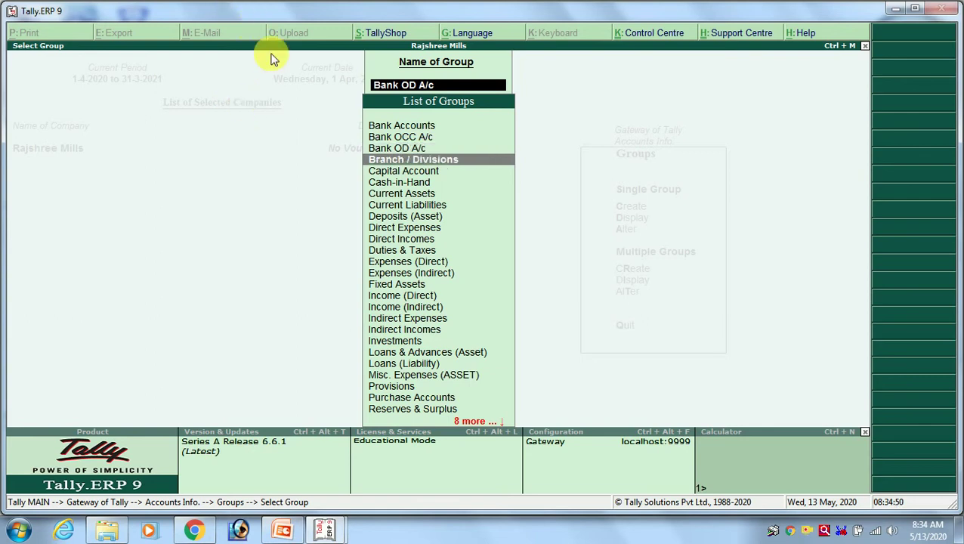
pyautogui.hotkey('alt', 'Tab')
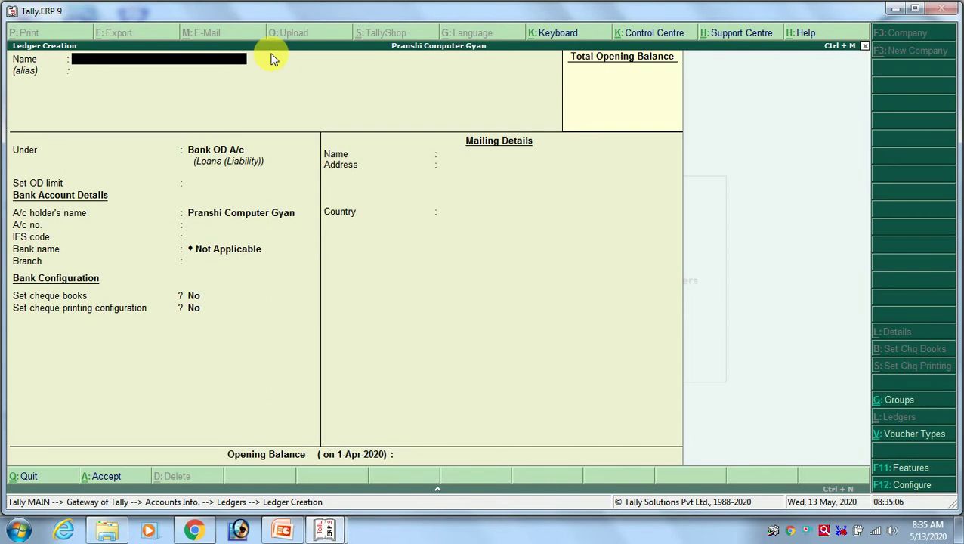
pyautogui.write('Choice Computer')
pyautogui.press('Return')
pyautogui.press('Return')
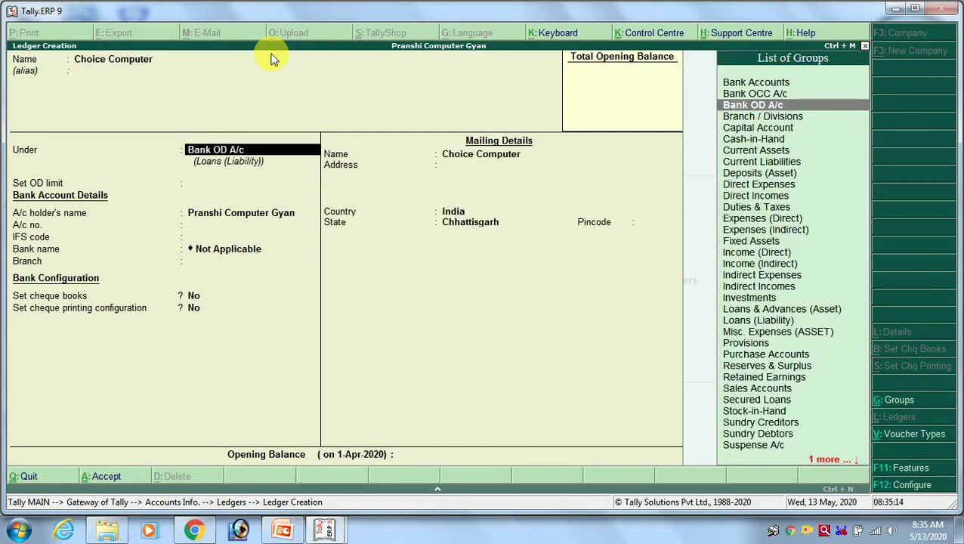
# Place Choice Computer under Branch / Divisions and save the ledger.
pyautogui.write('Bran')
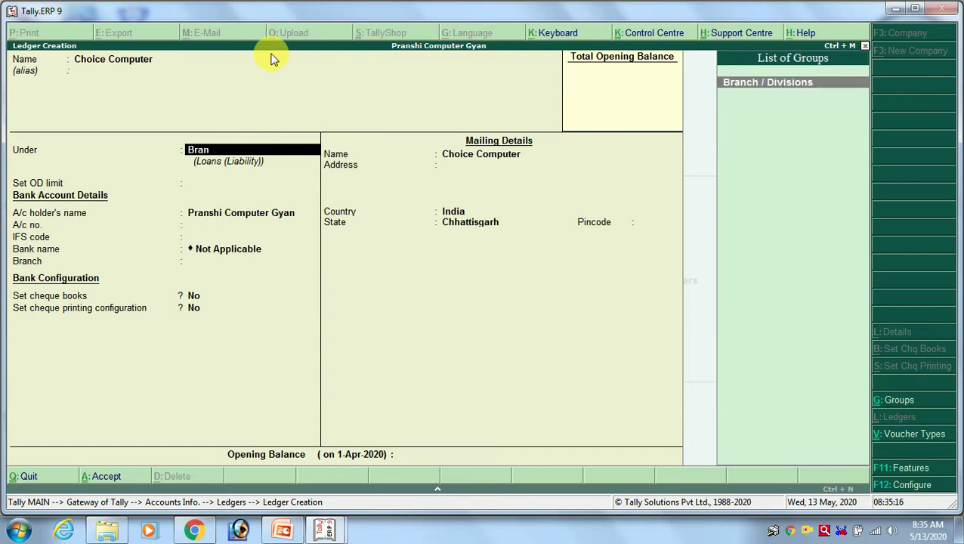
pyautogui.press('Return')
pyautogui.press('Return')
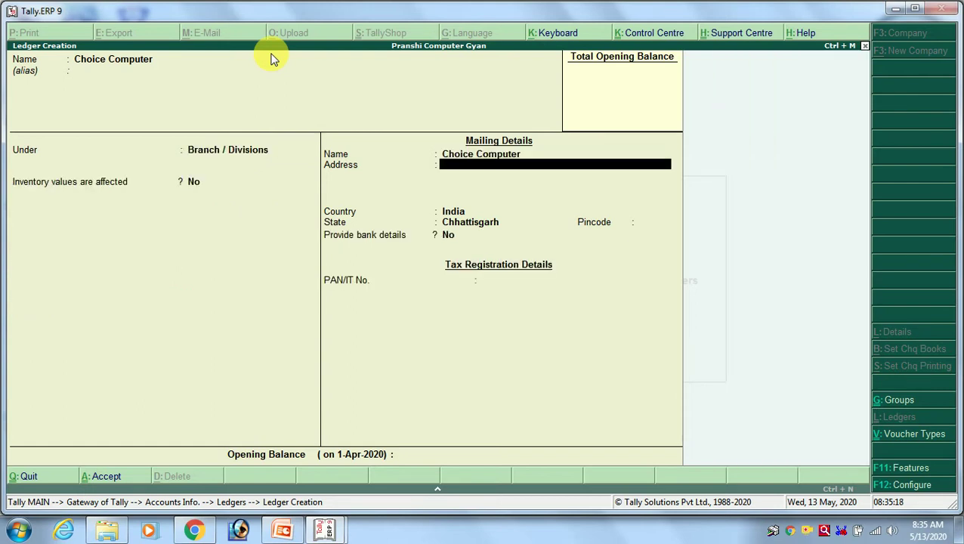
pyautogui.press('Return')
pyautogui.press('Return')
pyautogui.press('Return')
pyautogui.press('Return')
pyautogui.press('Return')
pyautogui.press('Return')
pyautogui.press('Return')
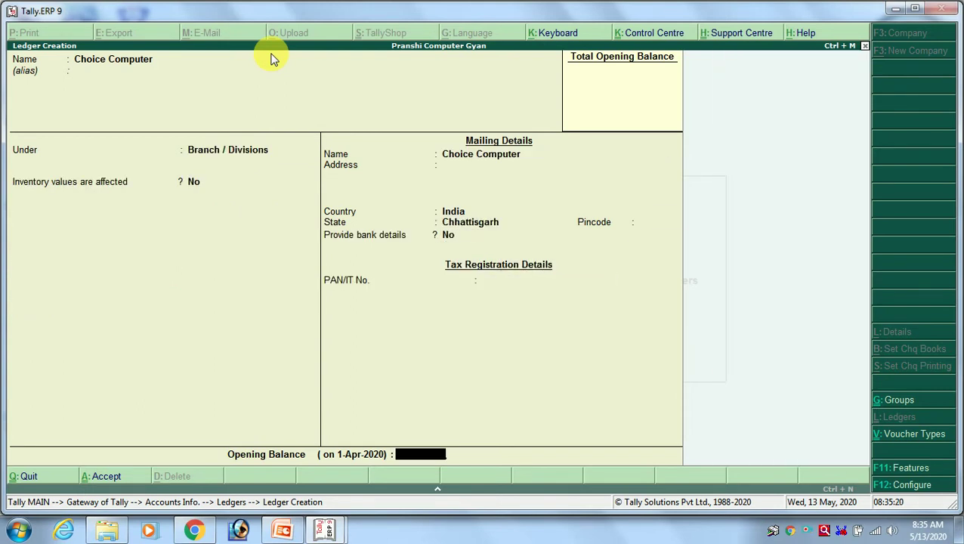
pyautogui.press('Return')
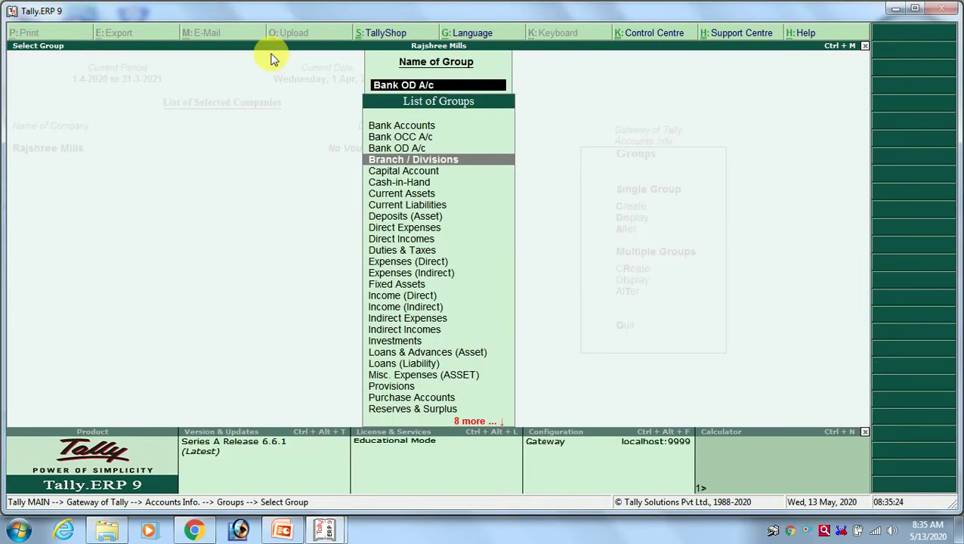
pyautogui.press('Down')
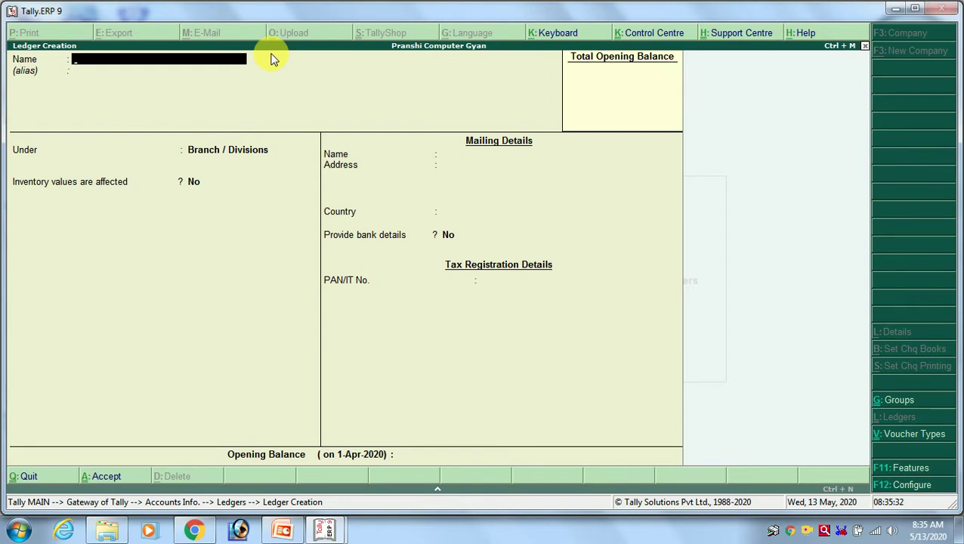
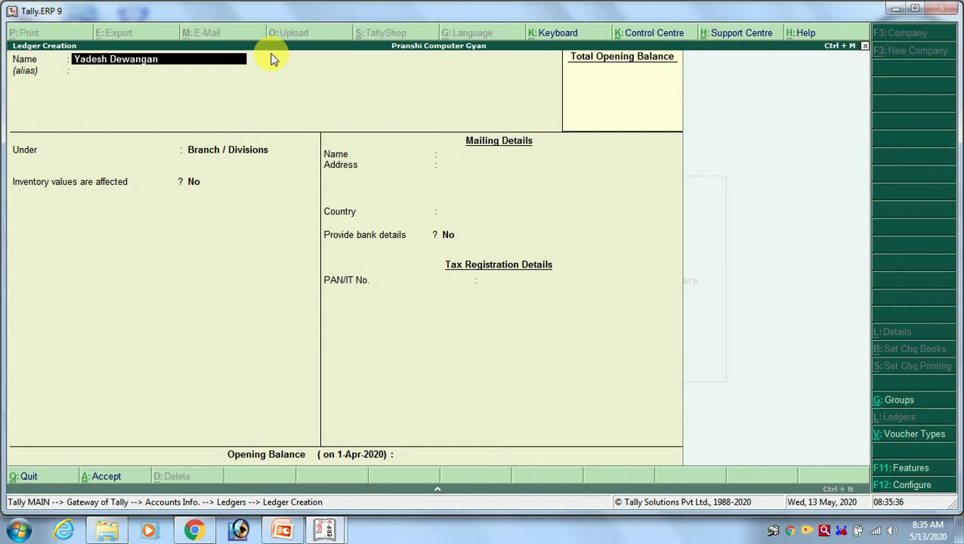
# Enter the proprietor's Capital A/c ledger under Capital Account and accept it at Opening Balance.
pyautogui.write(' Capital A/c')
pyautogui.press('Return')
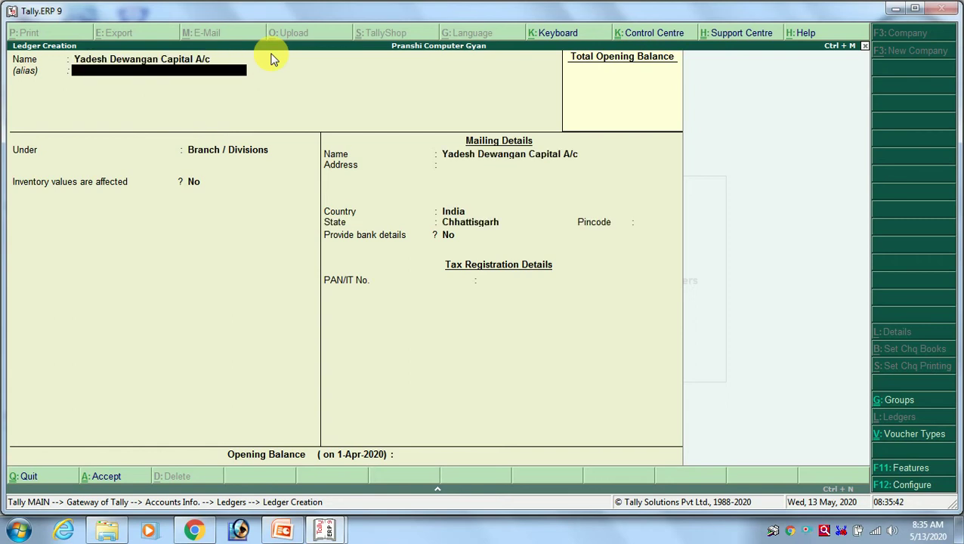
pyautogui.press('Return')
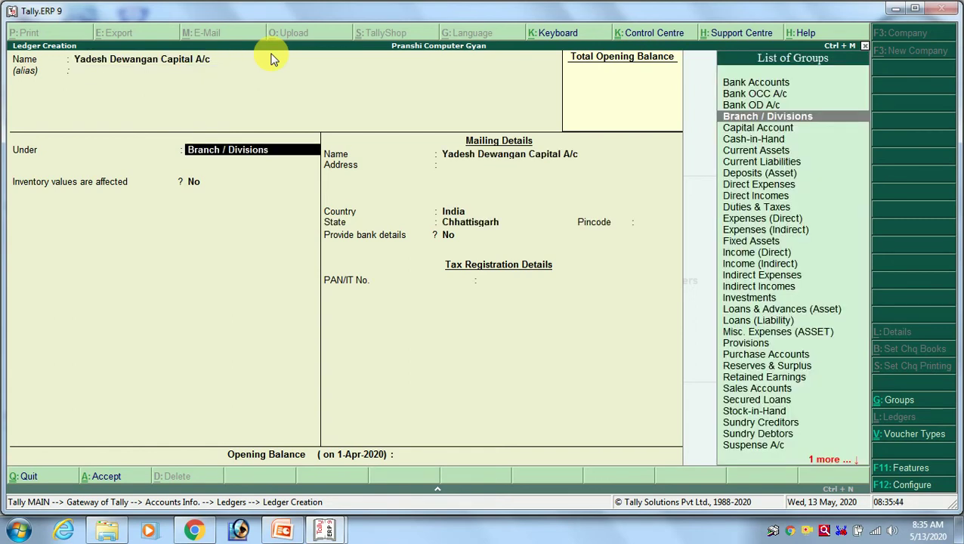
pyautogui.write('c')
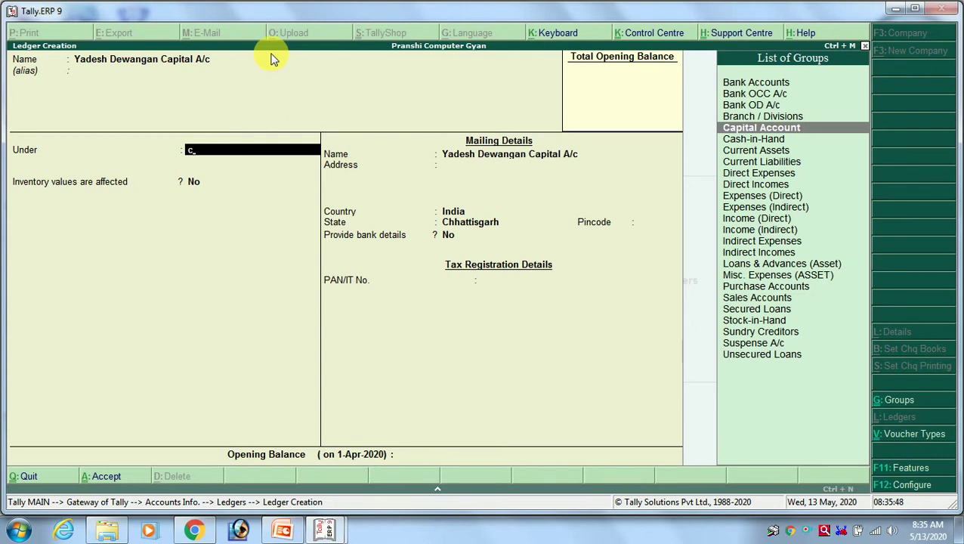
pyautogui.press('Return')
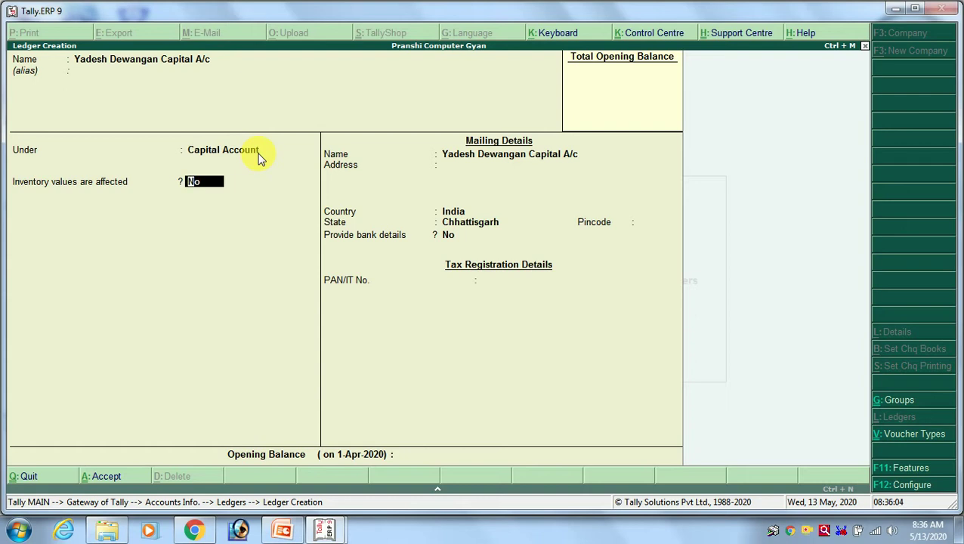
pyautogui.press('Return')
pyautogui.press('Return')
pyautogui.press('Return')
pyautogui.press('Return')
pyautogui.press('Return')
pyautogui.press('Return')
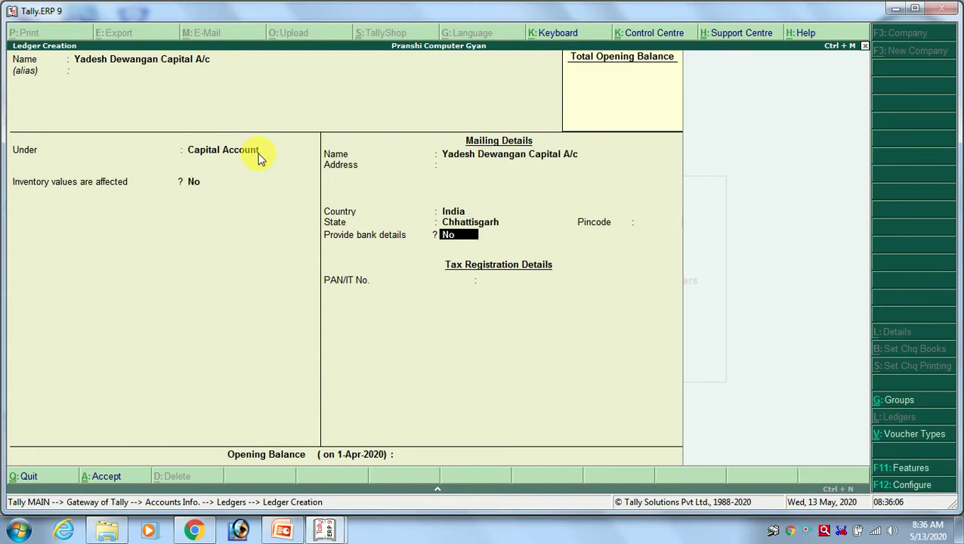
pyautogui.press('Return')
pyautogui.press('Return')
pyautogui.press('Return')
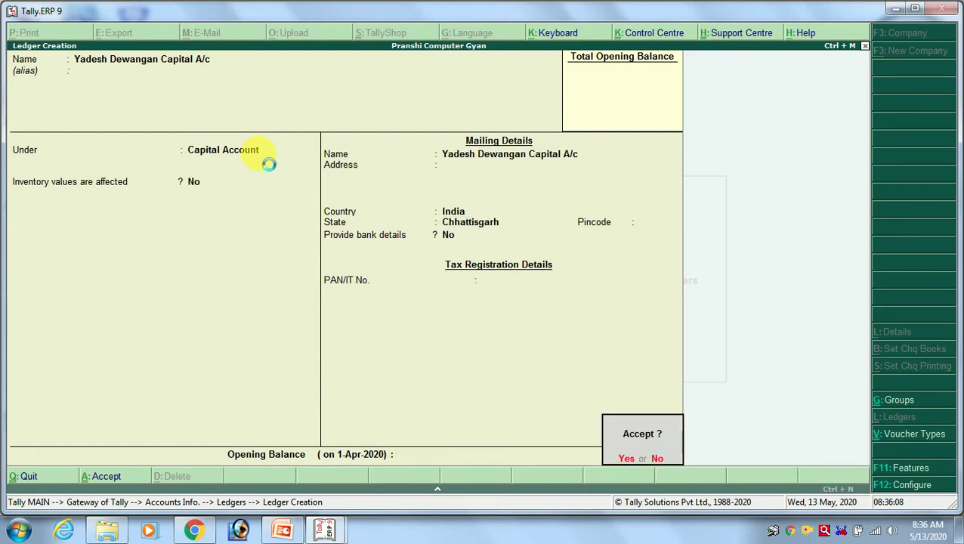
pyautogui.press('Return')
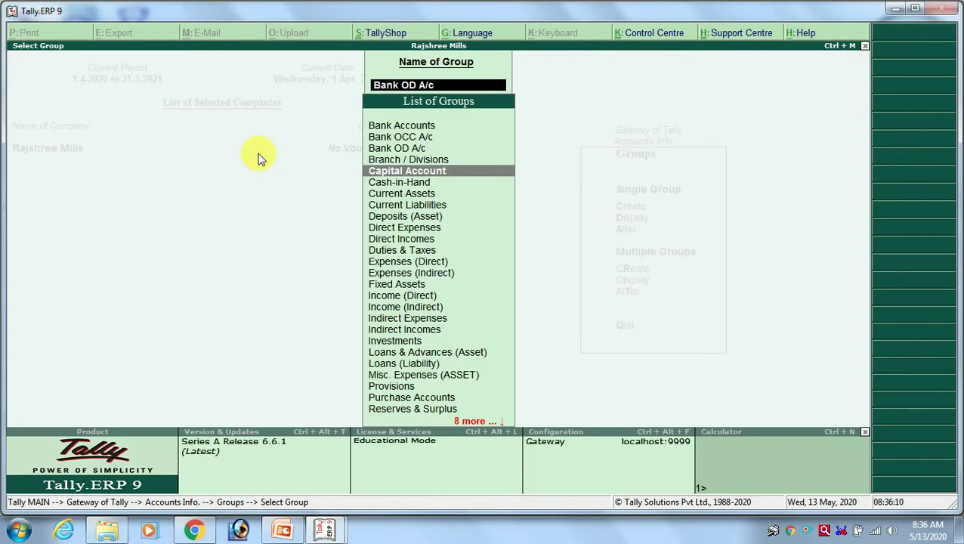
# Try naming a ledger Cash, hit the duplicate-name error, and quit back to the Ledgers menu.
pyautogui.press('Down')
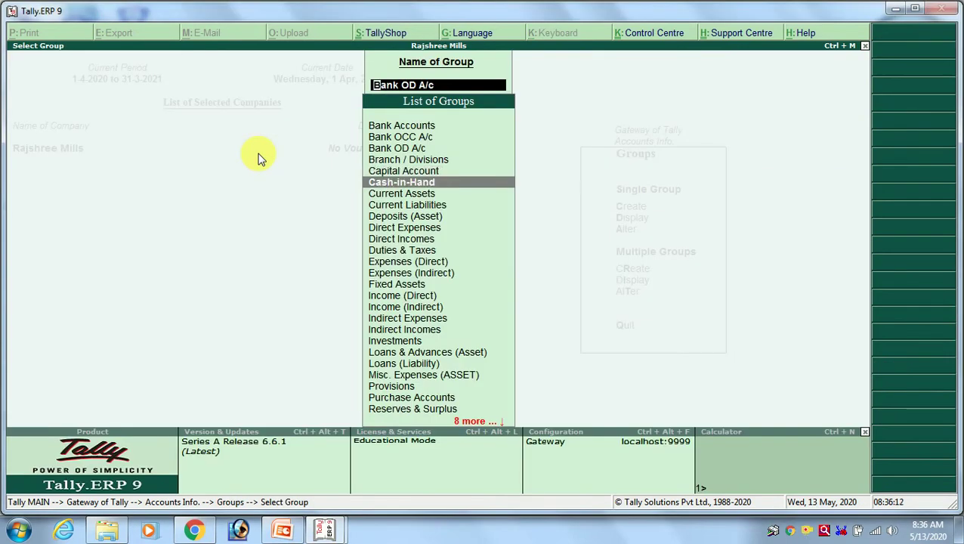
pyautogui.hotkey('alt', 'Tab')
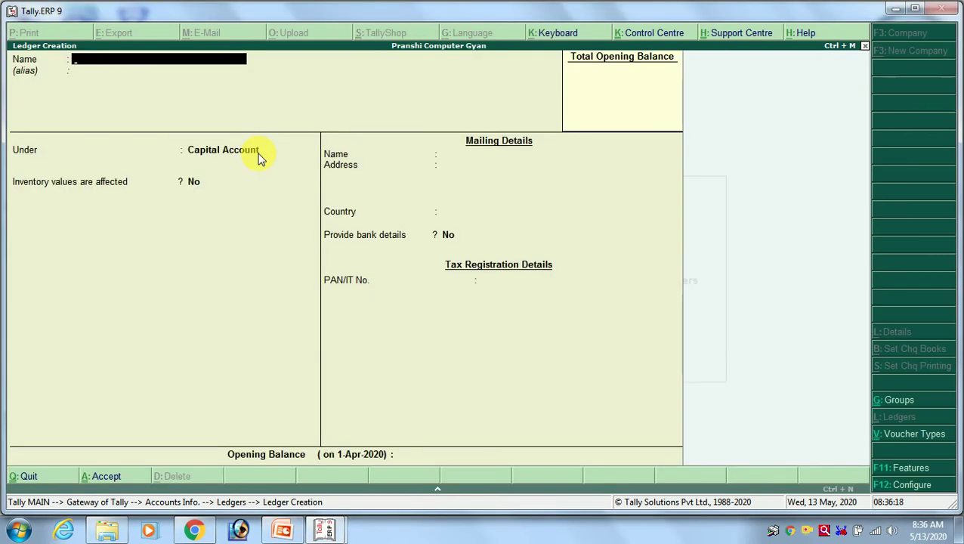
pyautogui.write('Cash')
pyautogui.press('Return')
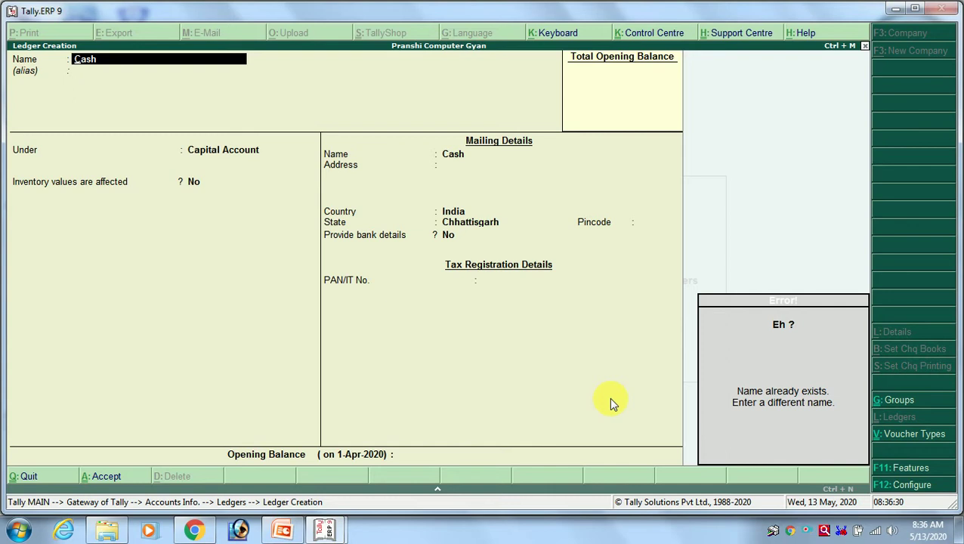
pyautogui.press('Escape')
pyautogui.press('Escape')
pyautogui.press('Return')
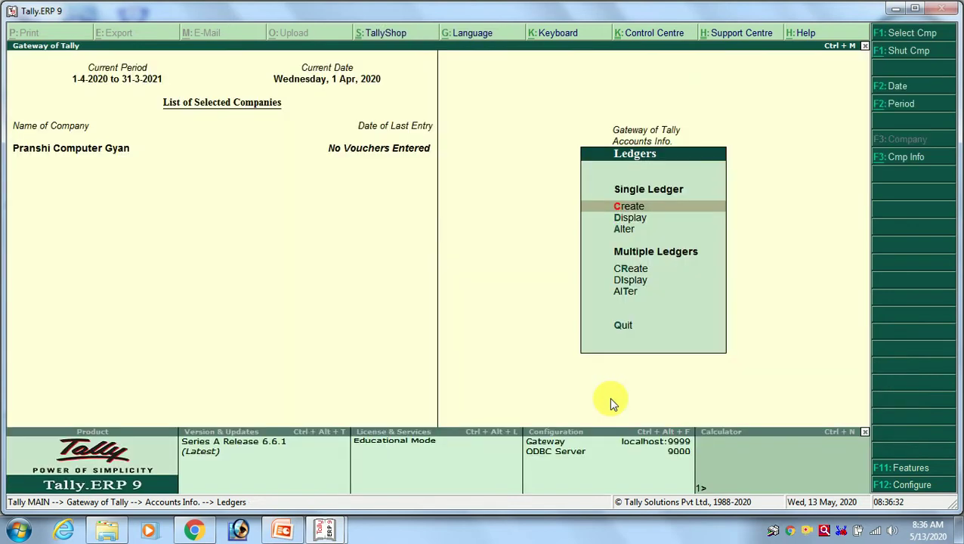
# Open a new Single Ledger creation form and highlight Current Assets in the group list.
pyautogui.press('Return')
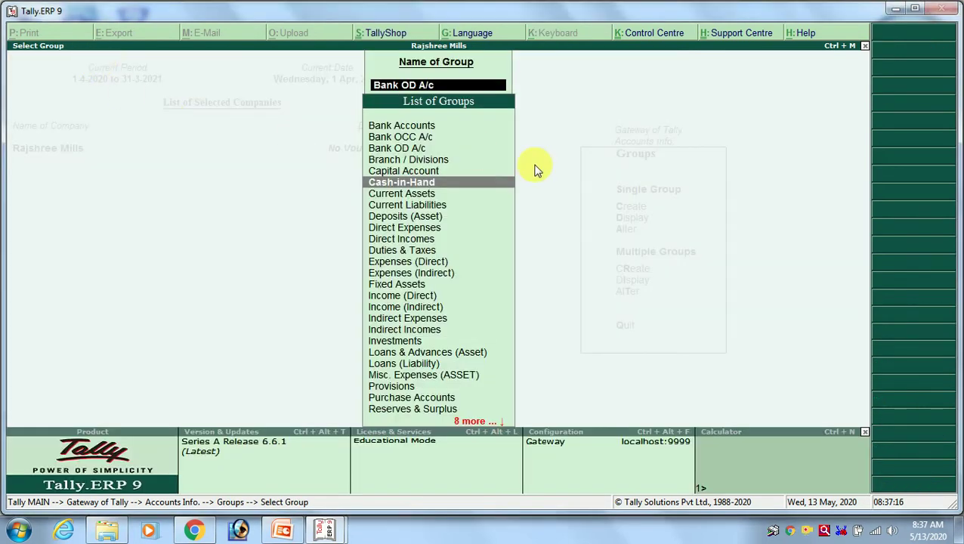
pyautogui.press('Down')
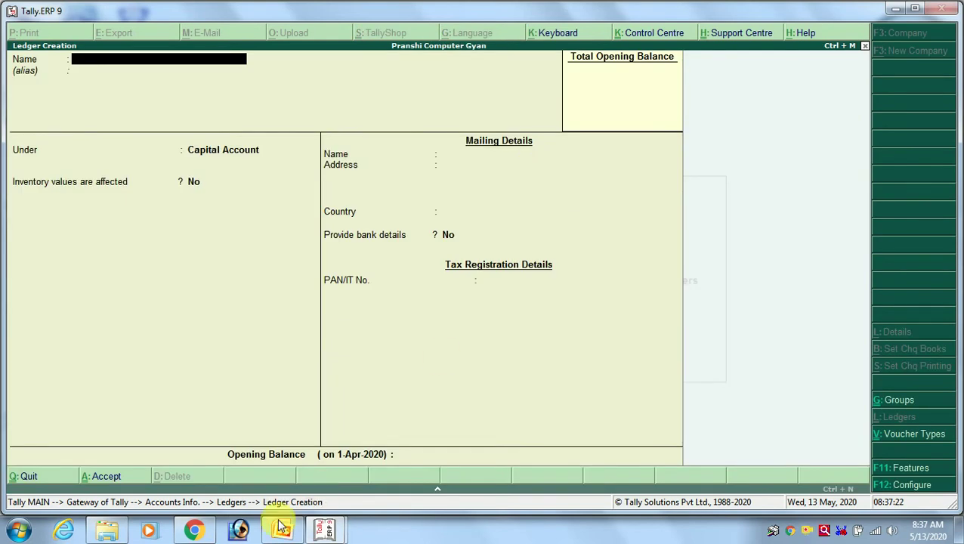
# Read the blog's Current Assets groups, such as Cash-in-hand and Stock-in-hand, then return to Tally.
pyautogui.click(194, 530)
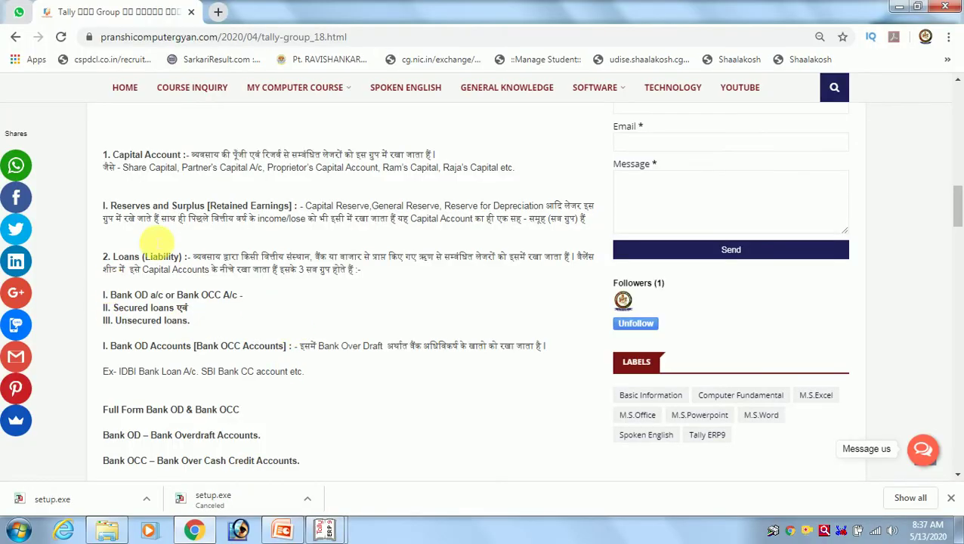
pyautogui.scroll(-1, 173, 238)
pyautogui.scroll(-3, 172, 239)
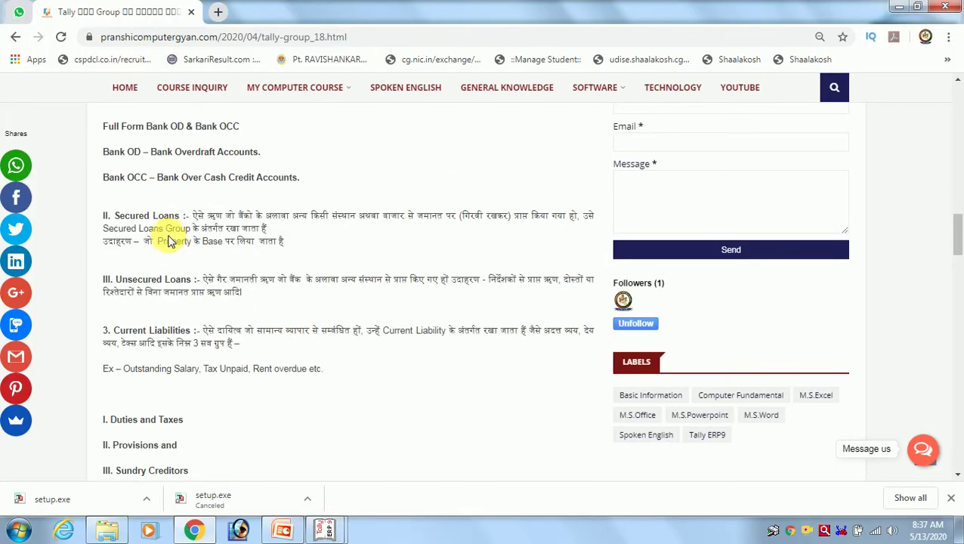
pyautogui.scroll(-1, 168, 236)
pyautogui.scroll(-3, 168, 236)
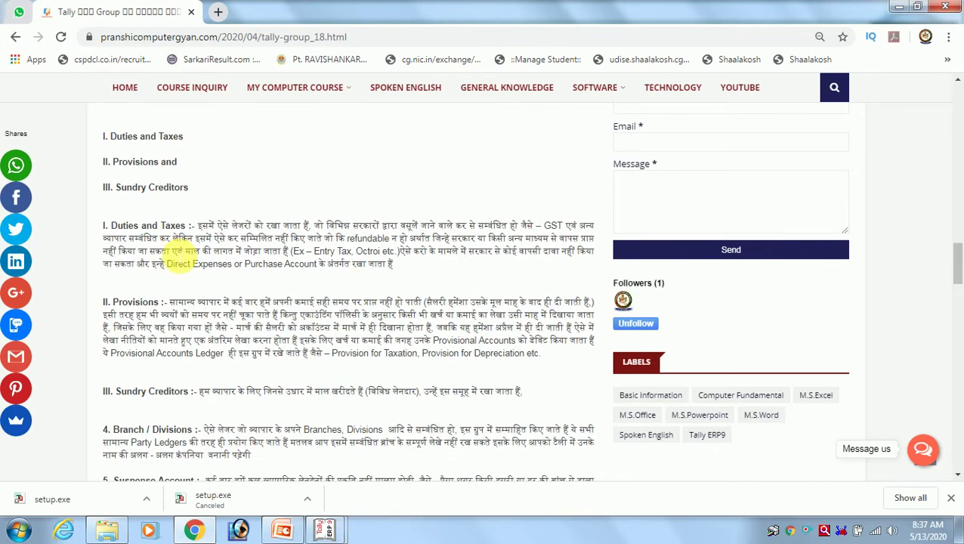
pyautogui.scroll(-3, 172, 249)
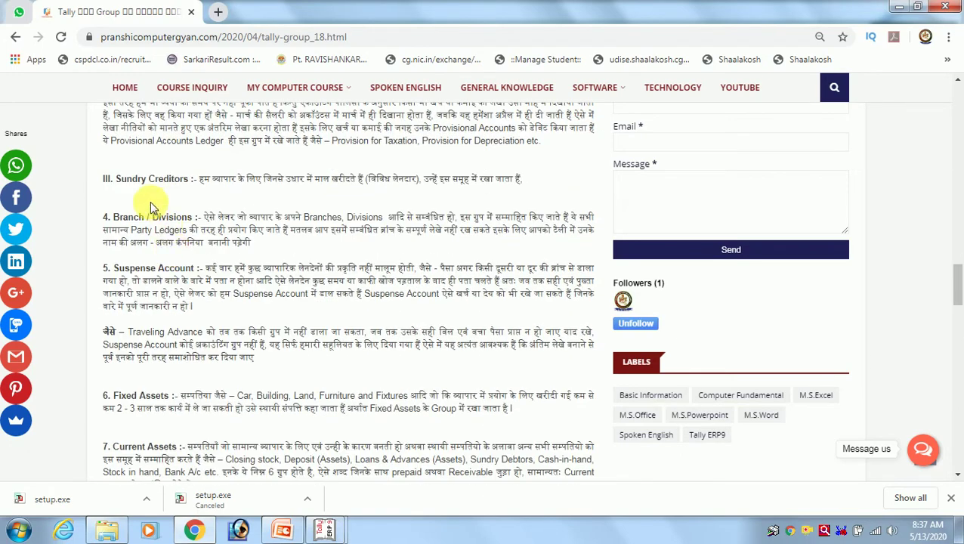
pyautogui.scroll(-3, 130, 204)
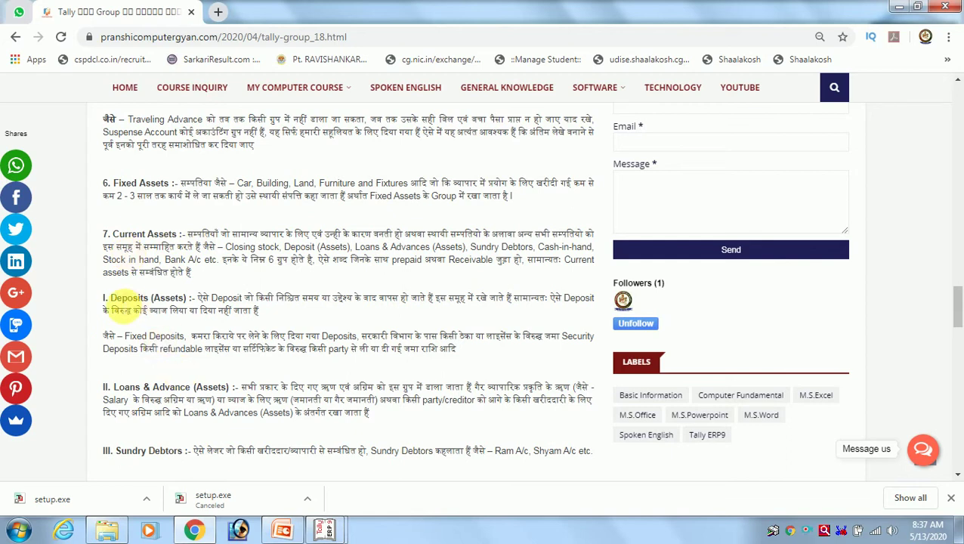
pyautogui.scroll(-2, 243, 296)
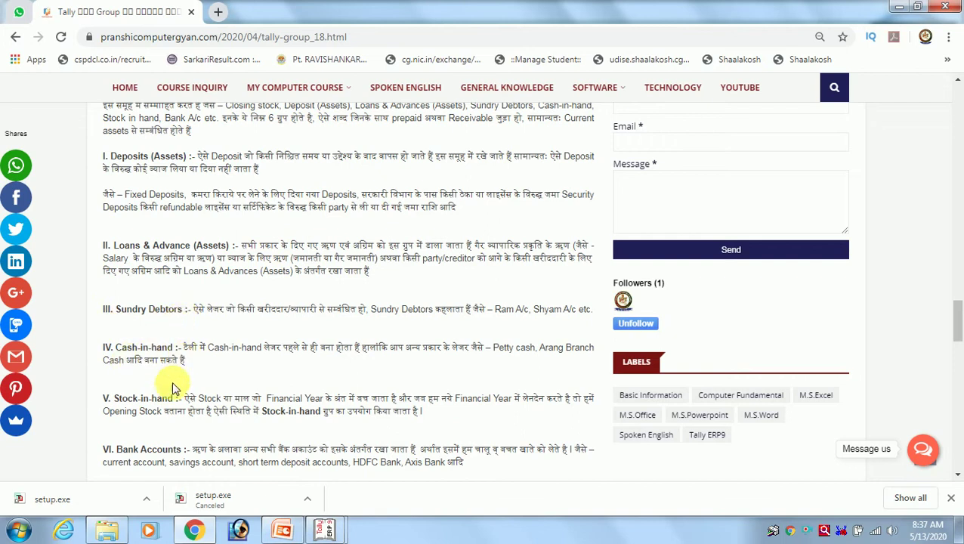
pyautogui.scroll(-1, 130, 370)
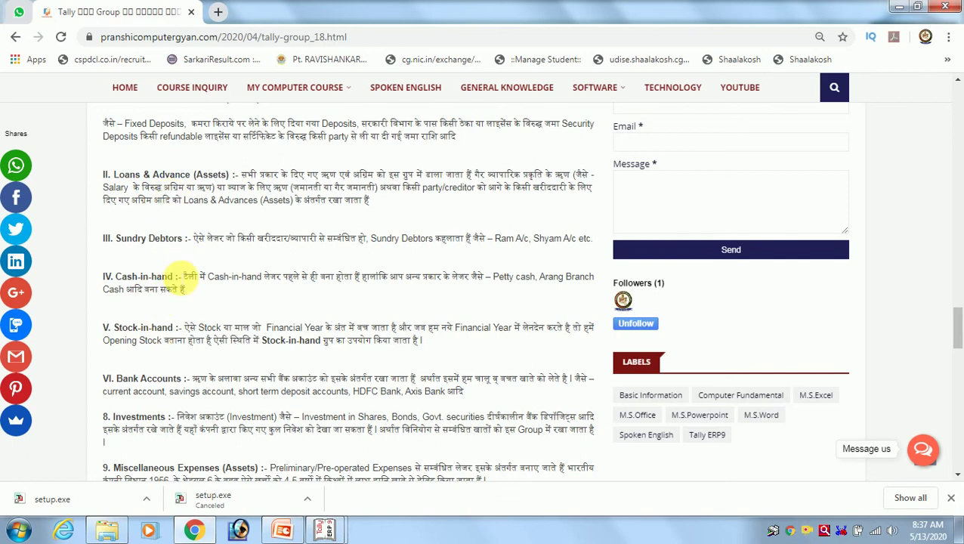
pyautogui.scroll(1, 189, 276)
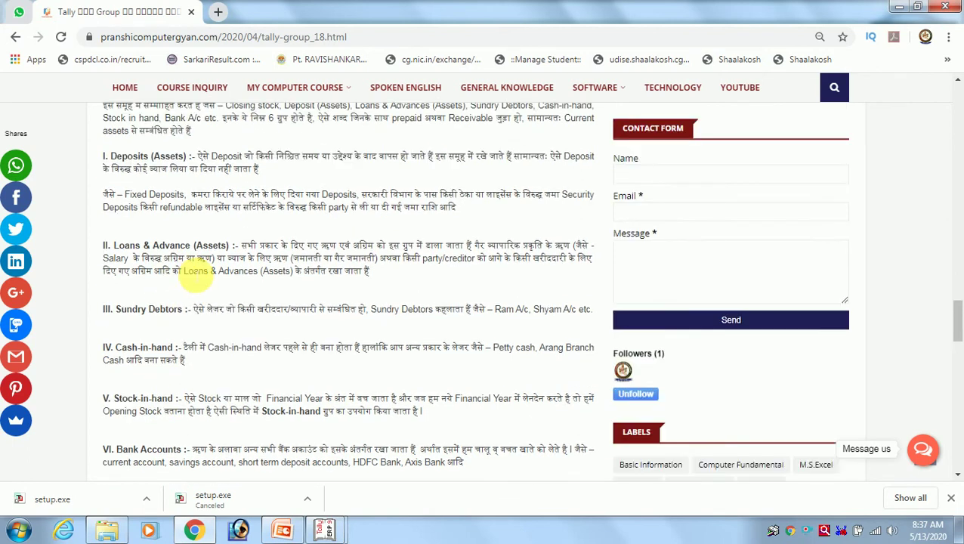
pyautogui.scroll(1, 150, 235)
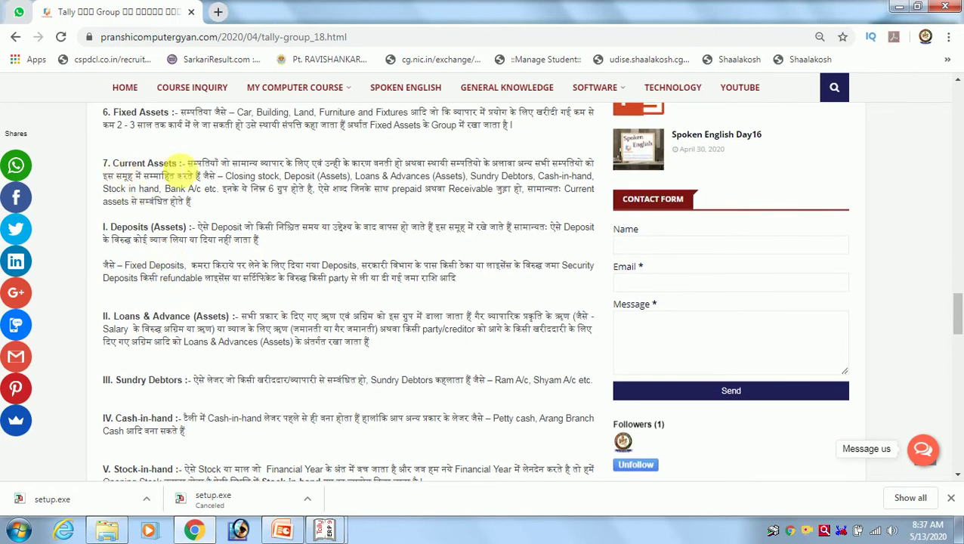
pyautogui.hotkey('alt', 'Tab')
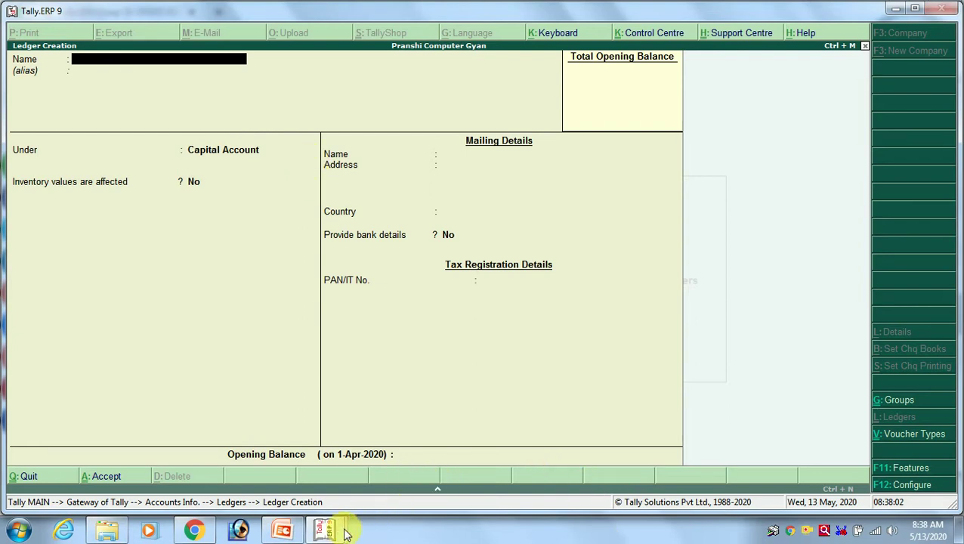
# Name the new ledger Petty Cash.
pyautogui.moveTo(336, 530)
pyautogui.click(391, 476)
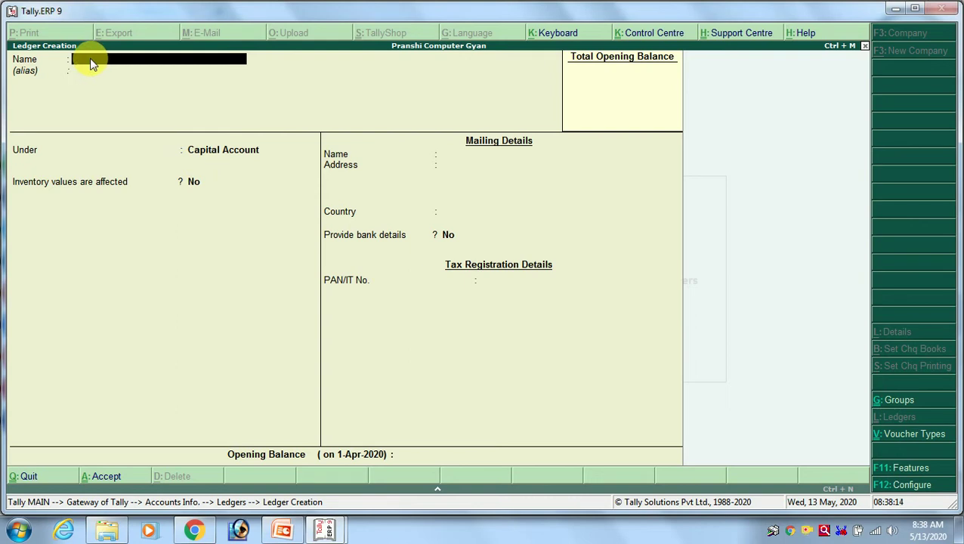
pyautogui.write('Petty Caash')
pyautogui.press('BackSpace')
pyautogui.press('BackSpace')
pyautogui.press('BackSpace')
pyautogui.write('sh')
pyautogui.press('Return')
pyautogui.press('Return')
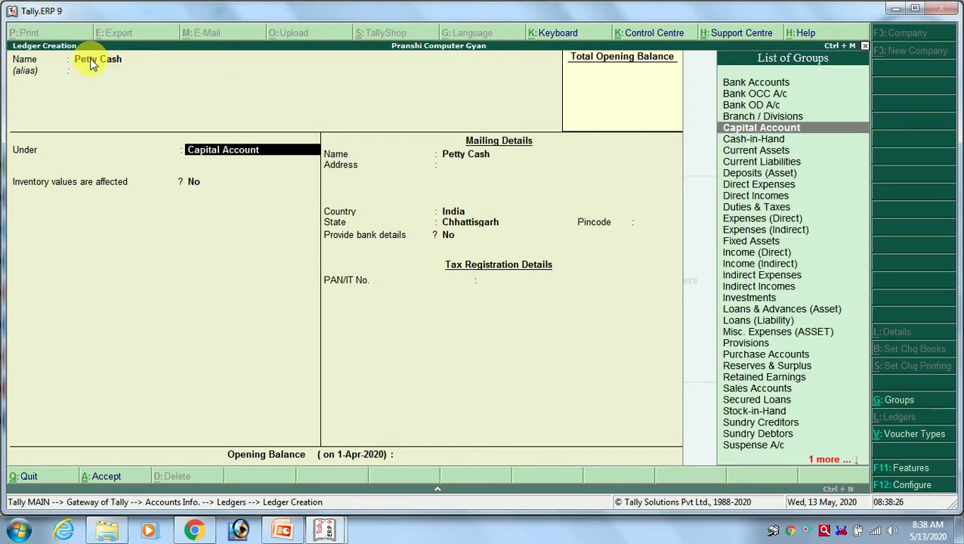
# Set Petty Cash under Cash-in-Hand, then switch to the Rajshree Mills group list.
pyautogui.write('c')
pyautogui.press('BackSpace')
pyautogui.write('a')
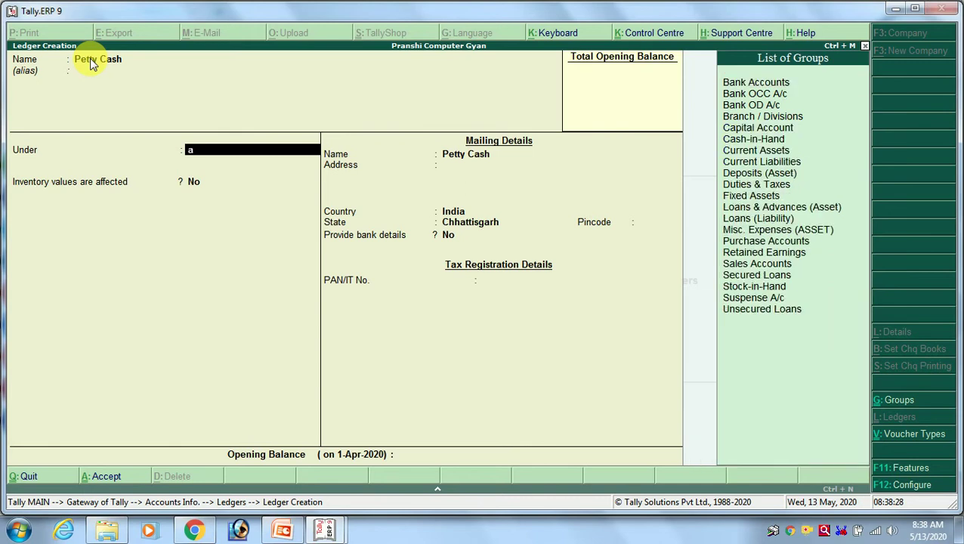
pyautogui.write('cash')
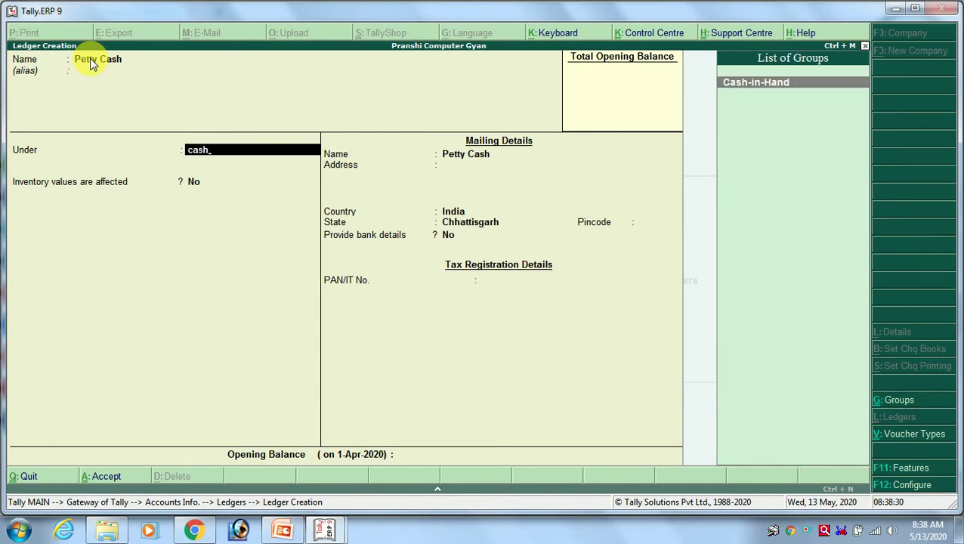
pyautogui.press('Return')
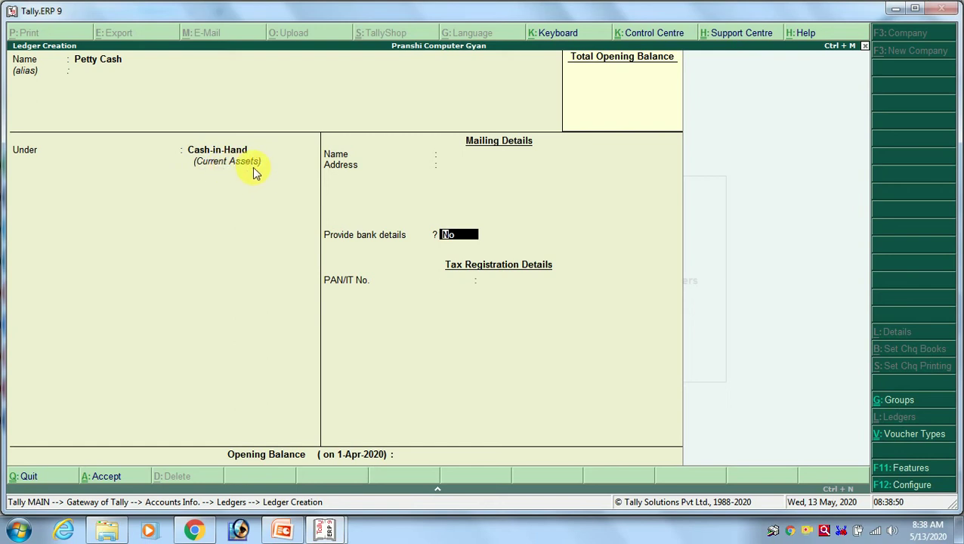
pyautogui.hotkey('alt', 'Tab')
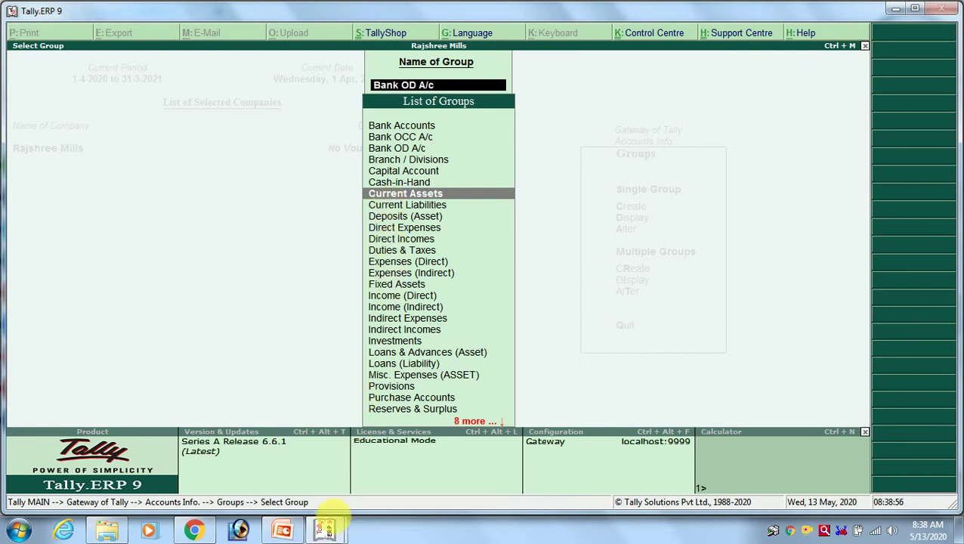
pyautogui.moveTo(326, 528)
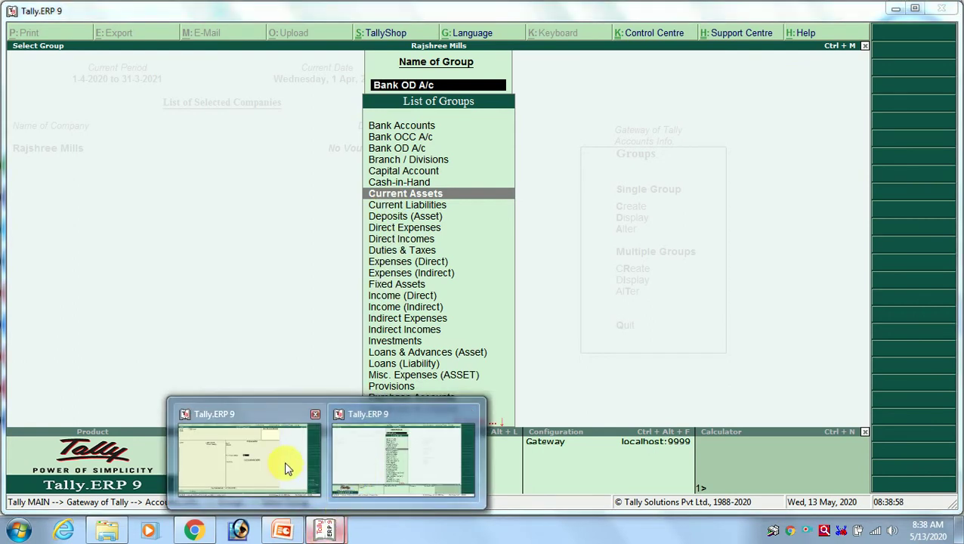
pyautogui.click(205, 533)
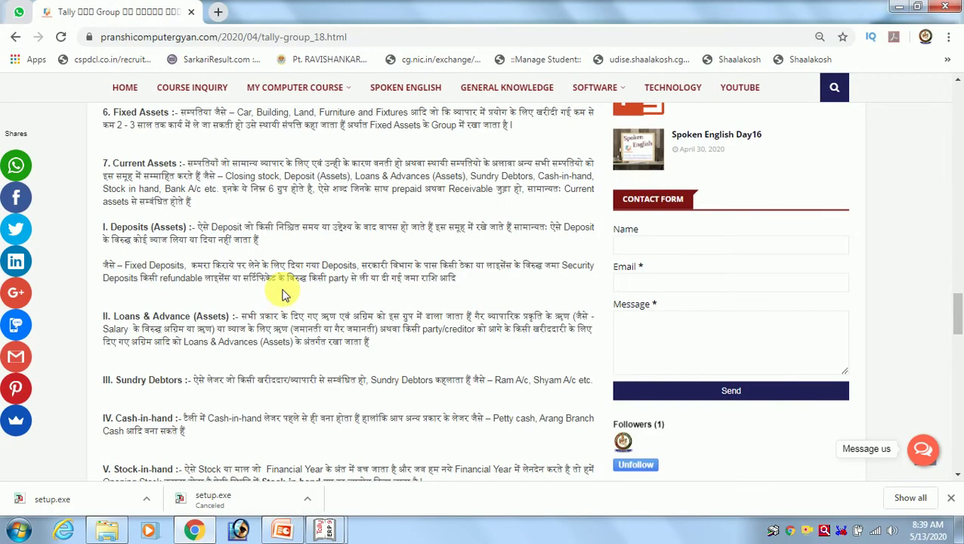
pyautogui.scroll(1, 280, 293)
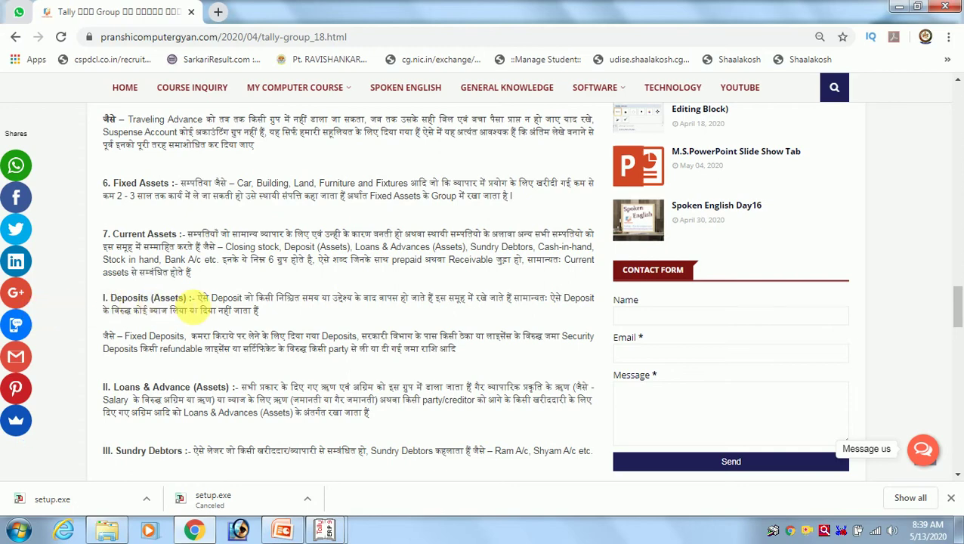
pyautogui.hotkey('alt', 'Tab')
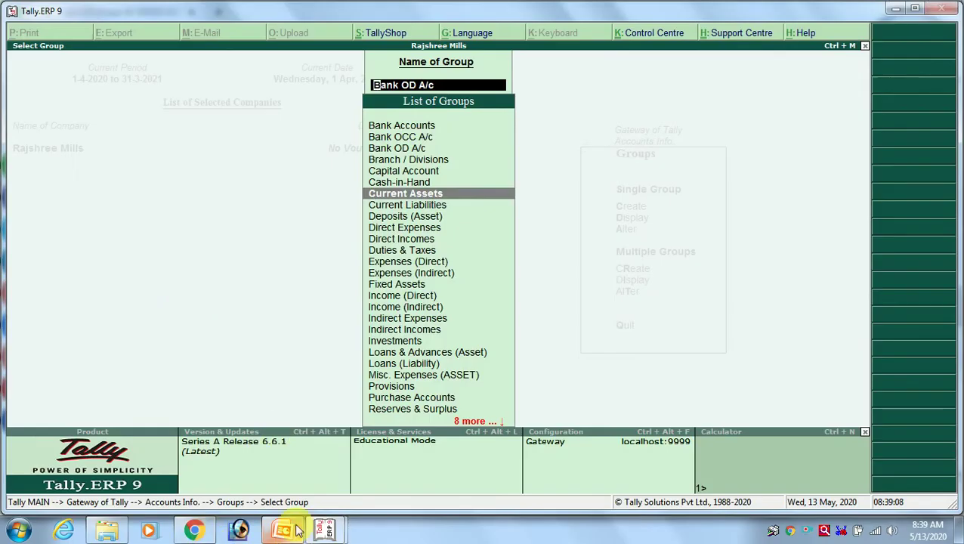
# Save the Petty Cash ledger with bank details off and no opening balance.
pyautogui.moveTo(324, 529)
pyautogui.click(286, 407)
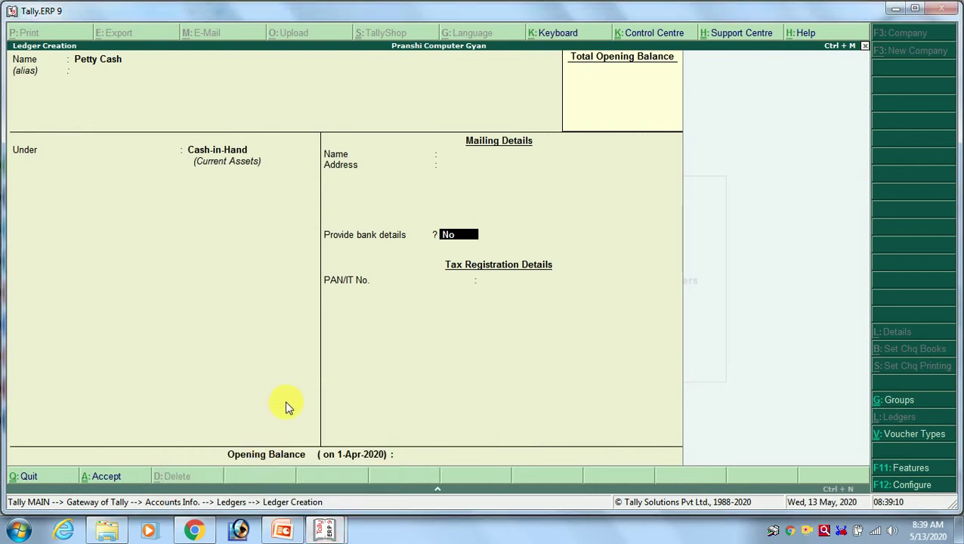
pyautogui.press('Return')
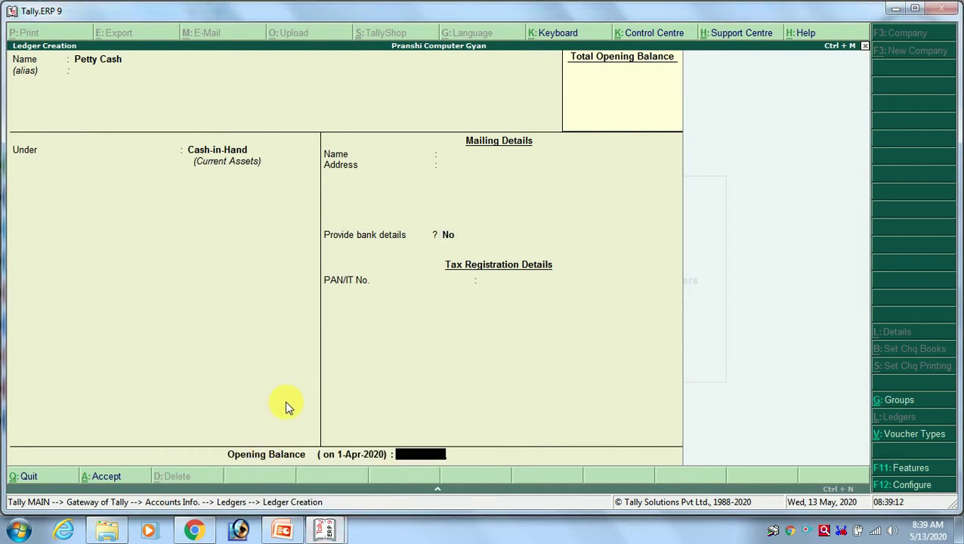
pyautogui.press('Return')
pyautogui.press('Return')
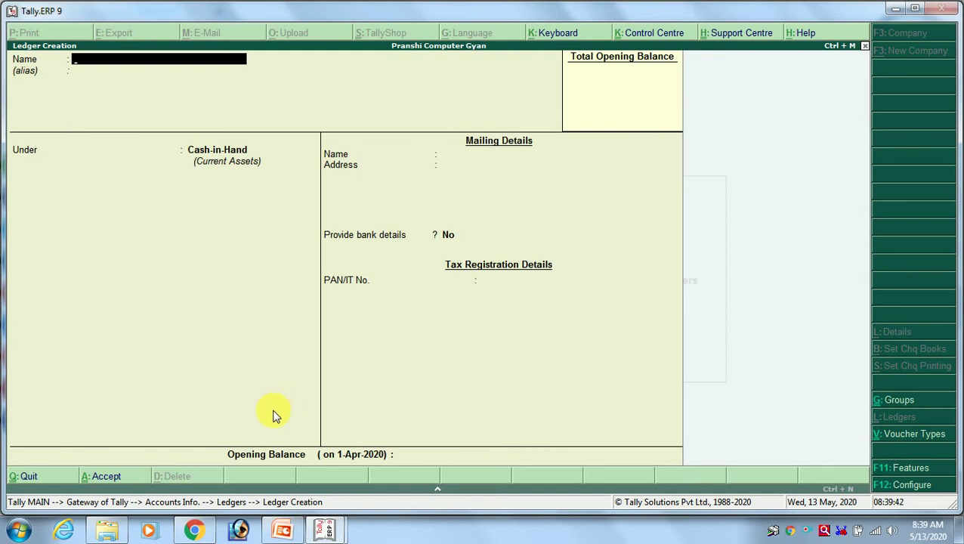
pyautogui.click(194, 531)
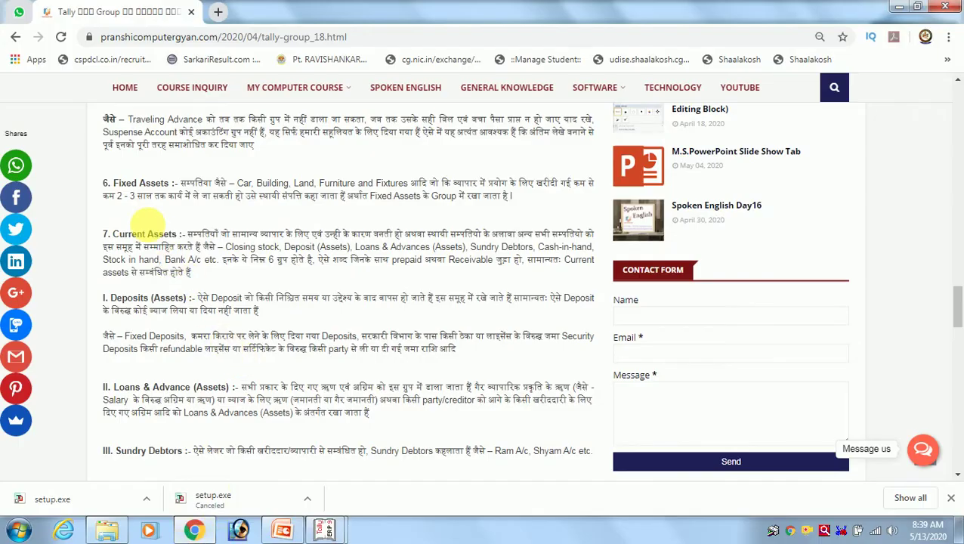
pyautogui.scroll(1, 155, 193)
pyautogui.scroll(2, 155, 195)
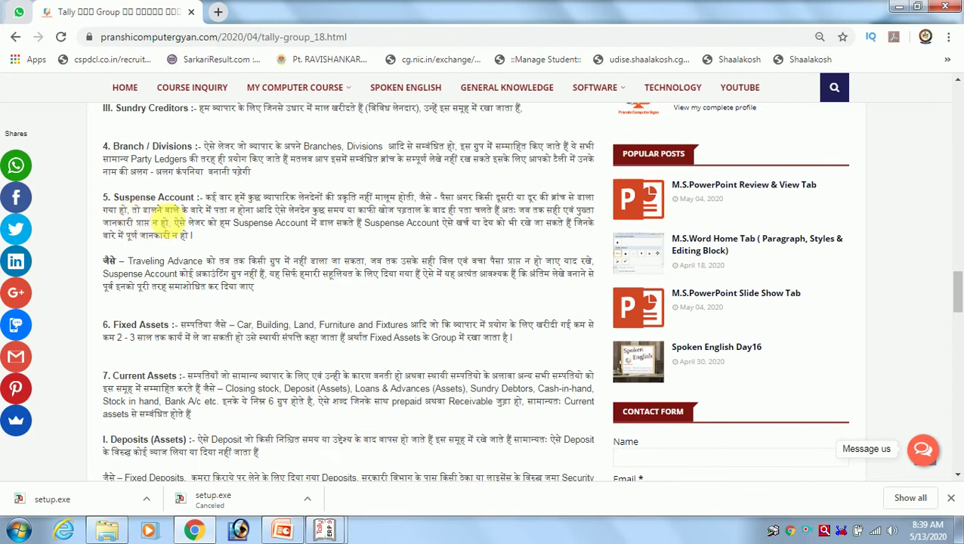
pyautogui.scroll(-3, 140, 208)
pyautogui.scroll(1, 142, 207)
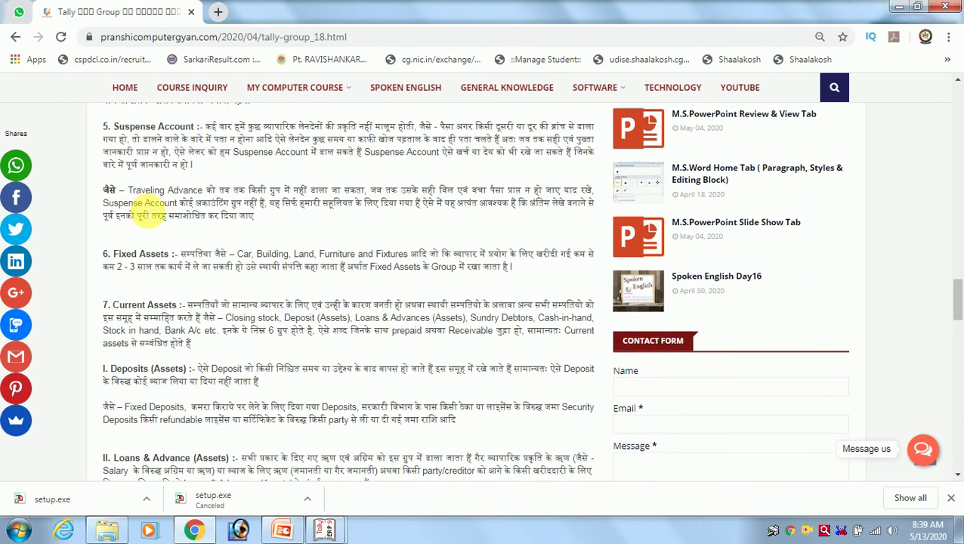
pyautogui.scroll(-1, 143, 213)
pyautogui.scroll(-1, 150, 308)
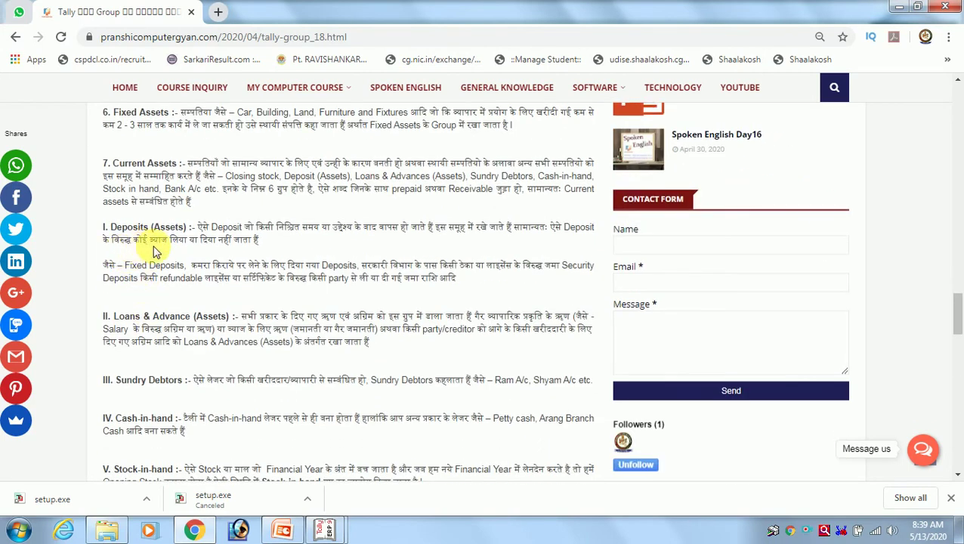
pyautogui.hotkey('alt', 'Tab')
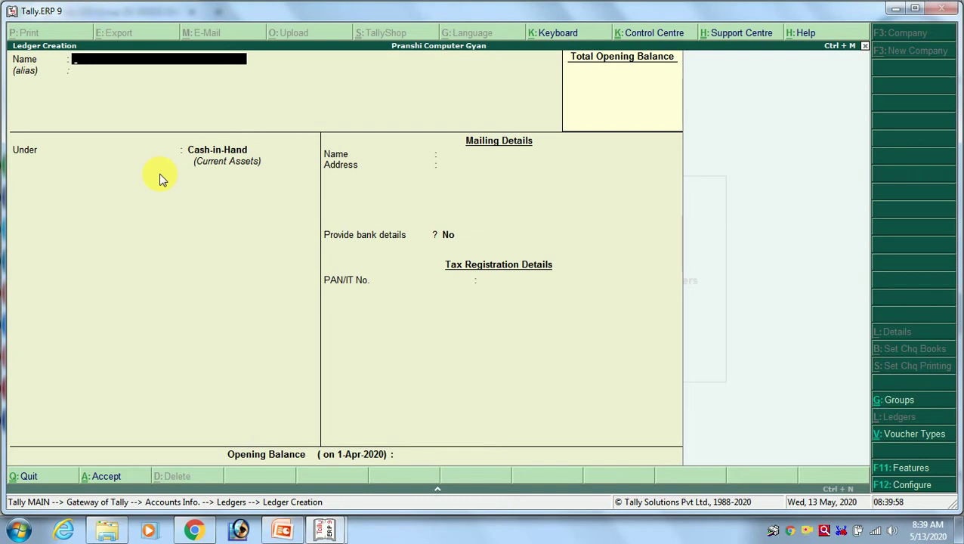
# Create the 'Sequrity Deposit Office' ledger under Deposits (Asset), state Chhattisgarh, and save it.
pyautogui.write('Depos')
pyautogui.press('BackSpace')
pyautogui.press('BackSpace')
pyautogui.press('BackSpace')
pyautogui.press('BackSpace')
pyautogui.press('BackSpace')
pyautogui.write('Sequrity')
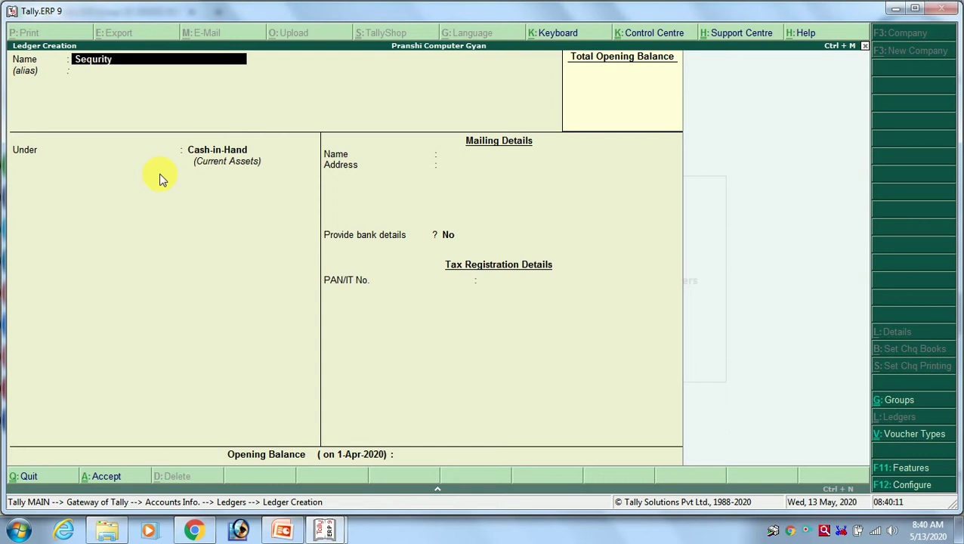
pyautogui.write(' Deposit Office')
pyautogui.press('Return')
pyautogui.press('Return')
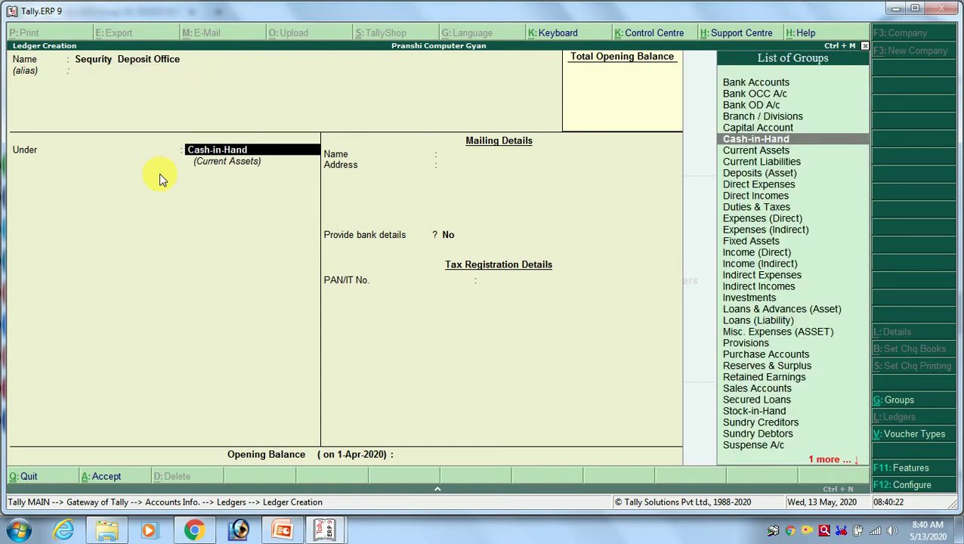
pyautogui.write('De')
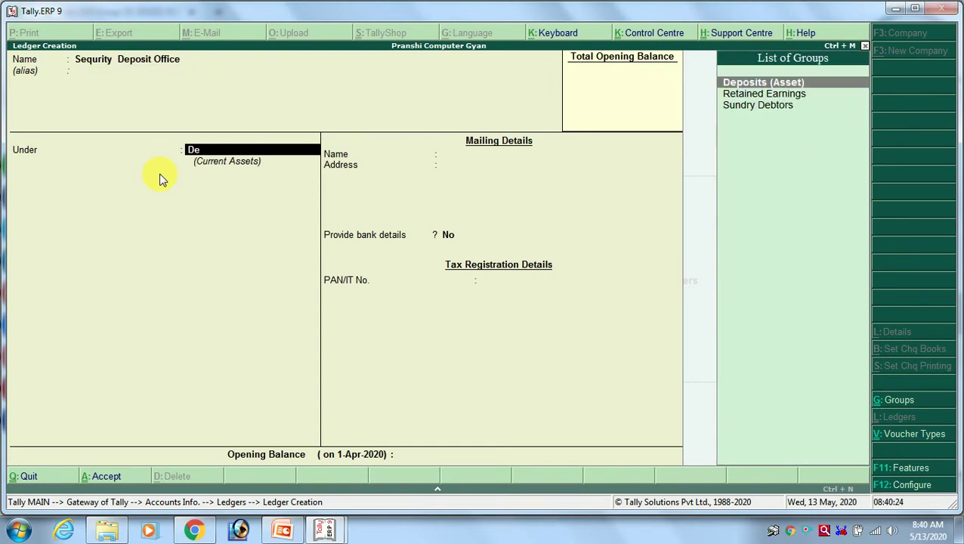
pyautogui.press('Return')
pyautogui.press('Return')
pyautogui.press('Return')
pyautogui.press('Return')
pyautogui.press('Return')
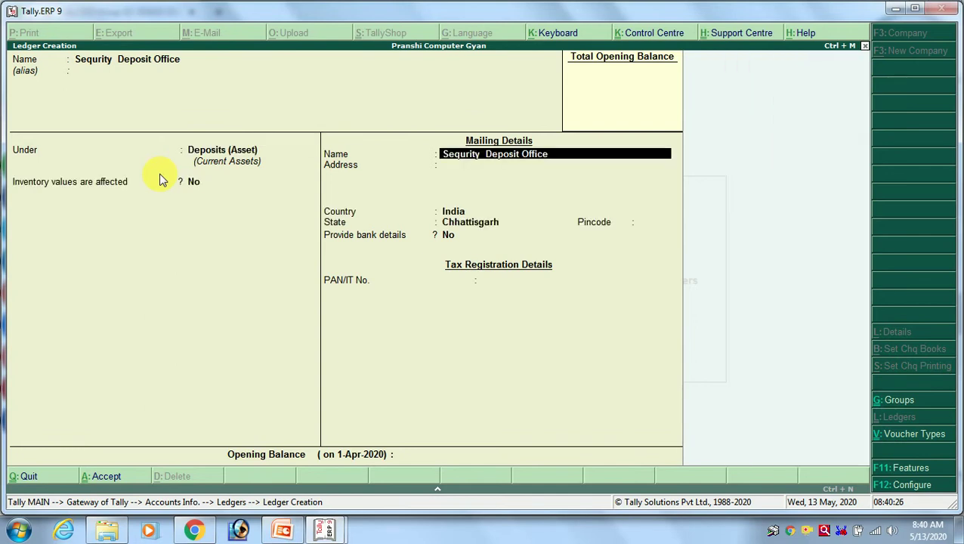
pyautogui.press('Return')
pyautogui.press('Return')
pyautogui.press('Return')
pyautogui.press('Return')
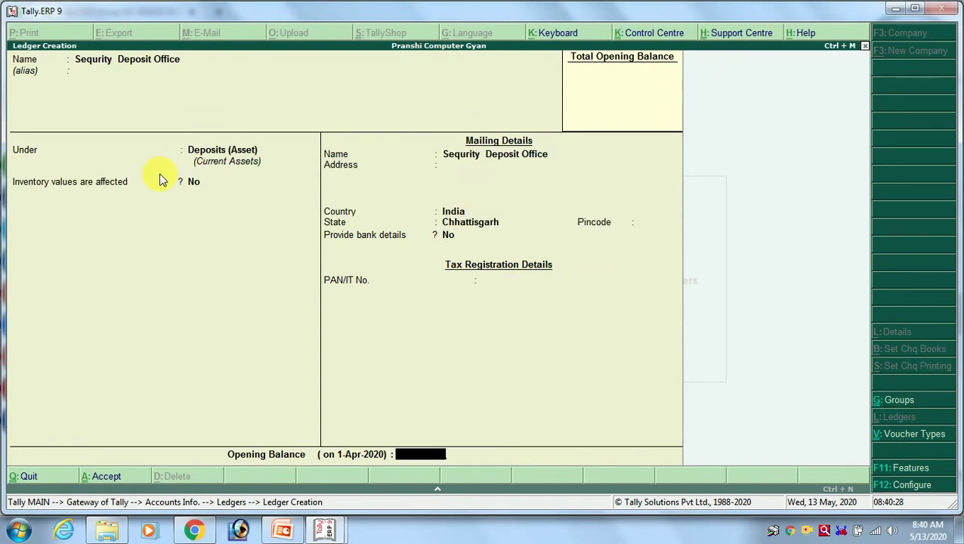
pyautogui.press('Return')
pyautogui.press('Return')
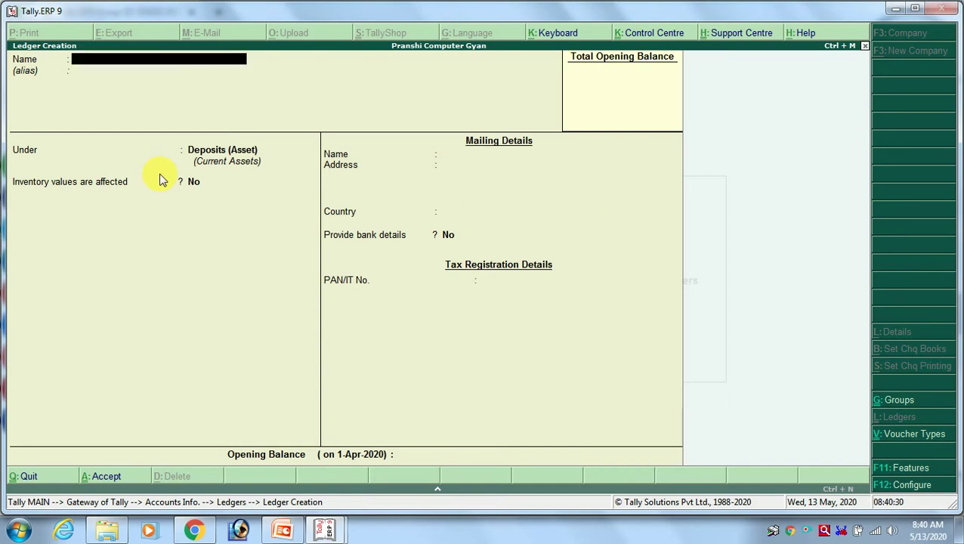
pyautogui.hotkey('alt', 'Tab')
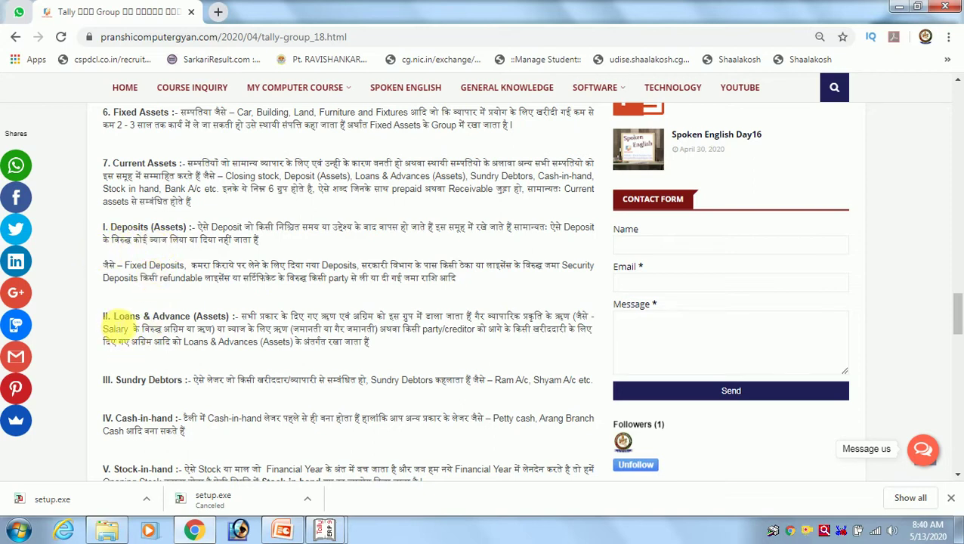
pyautogui.hotkey('alt', 'Tab')
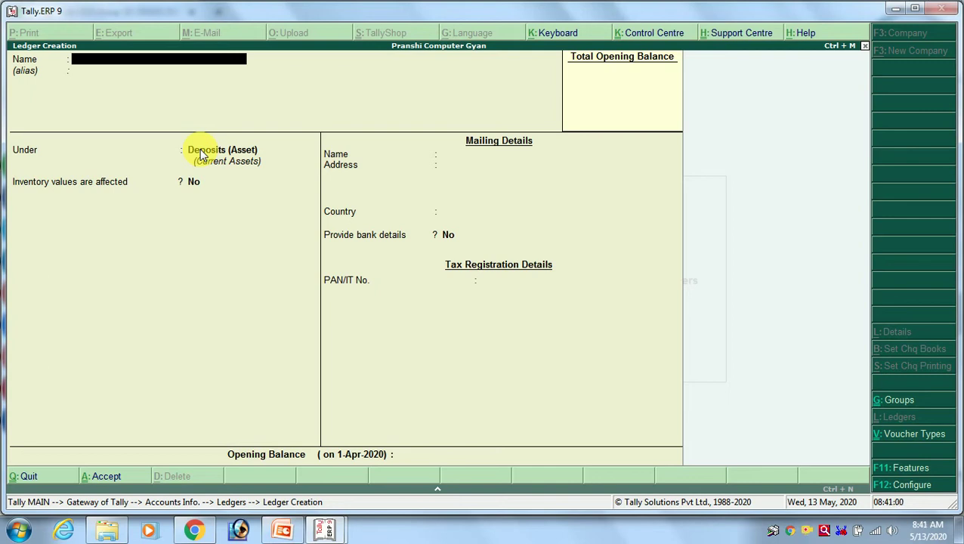
# Save a person's advance ledger under the Loans & Advances (Asset) group.
pyautogui.hotkey('alt', 'Tab')
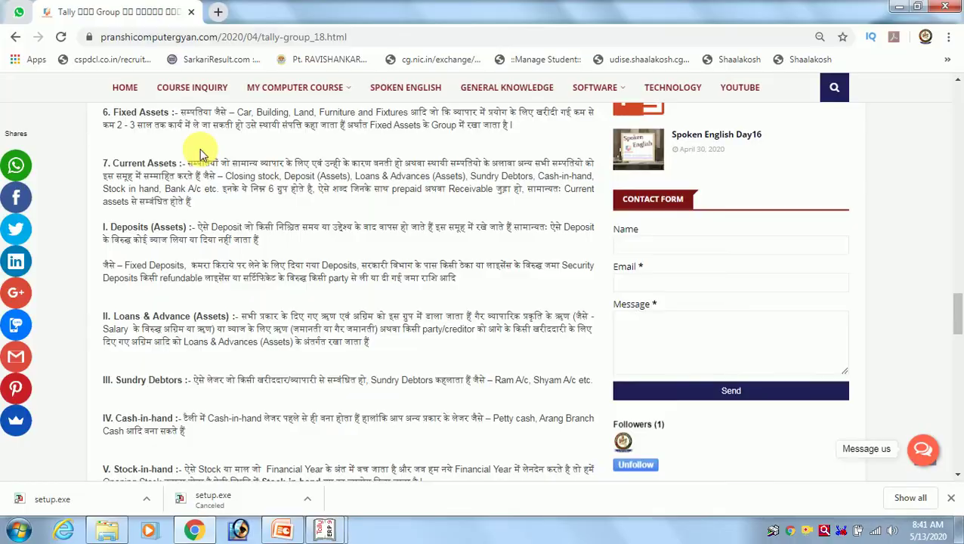
pyautogui.hotkey('alt', 'Tab')
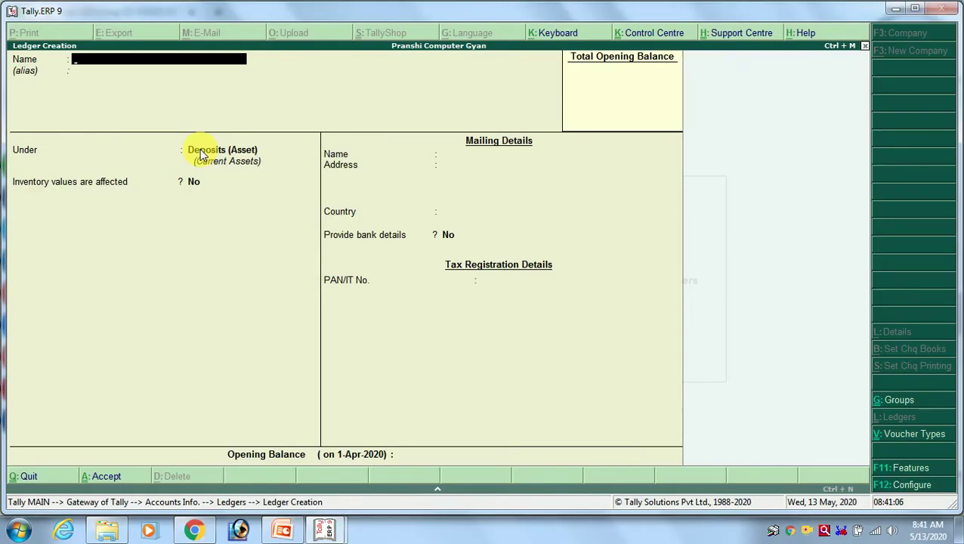
pyautogui.write('Ram')
pyautogui.write('Advance')
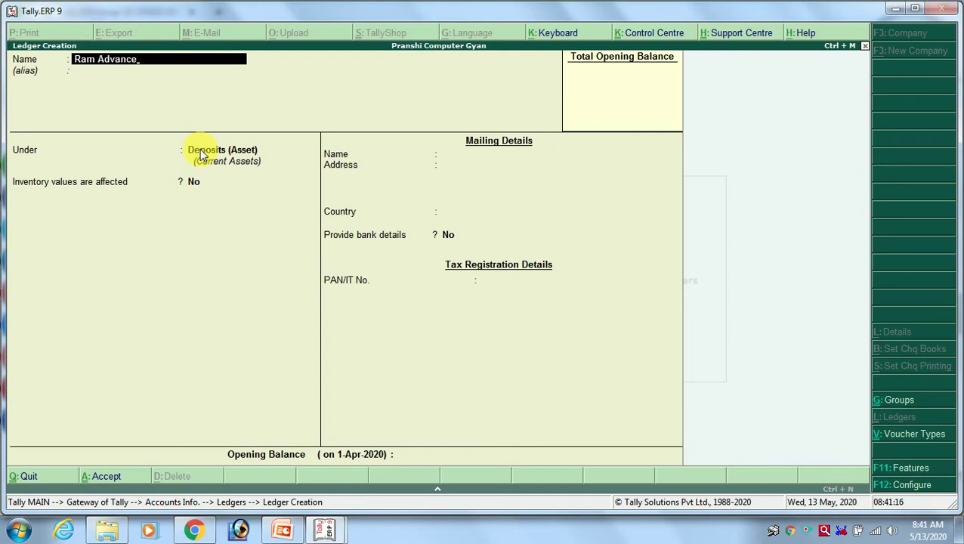
pyautogui.press('Return')
pyautogui.press('Return')
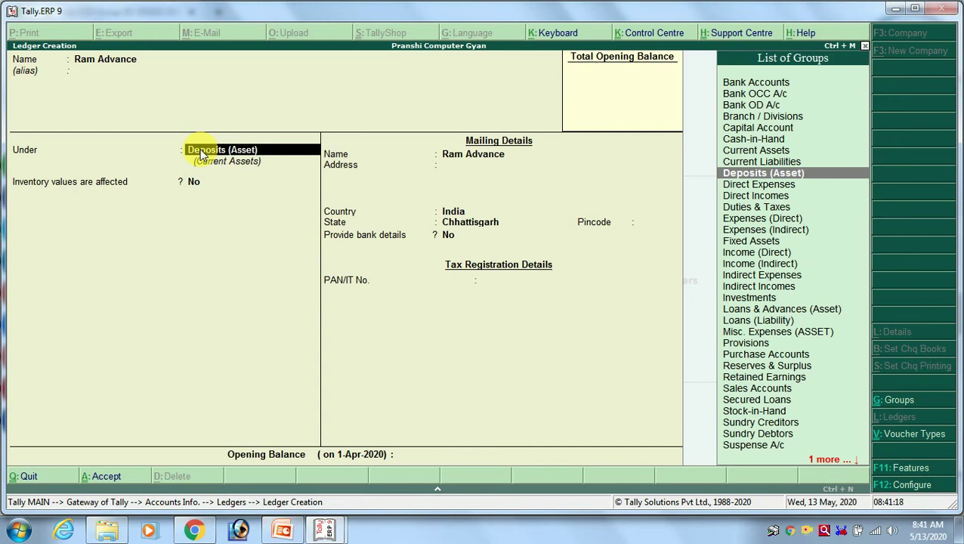
pyautogui.write('lo')
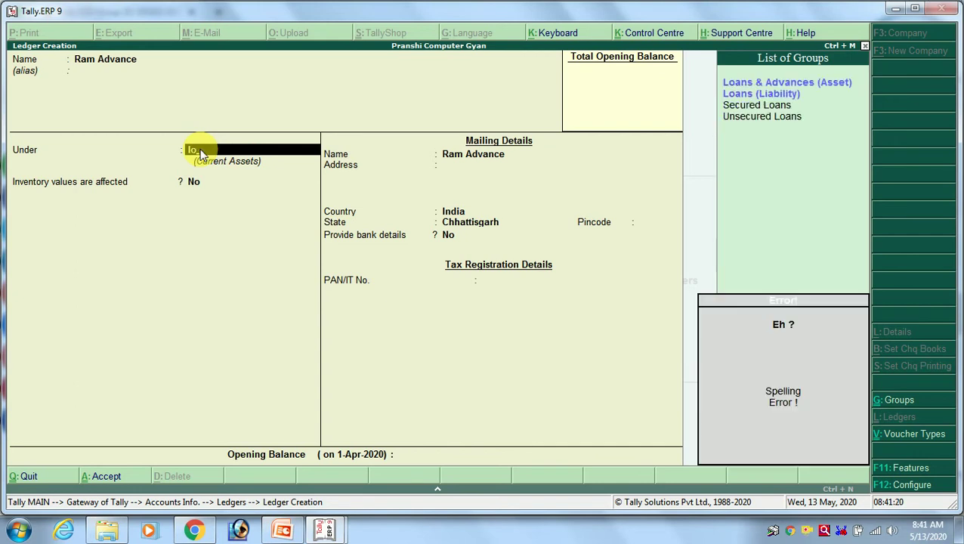
pyautogui.press('Return')
pyautogui.press('Return')
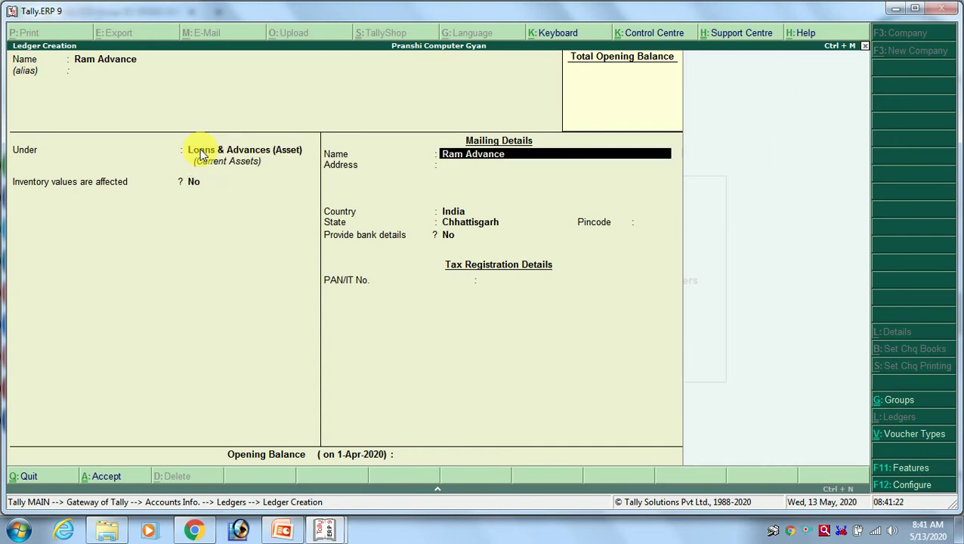
pyautogui.press('Return')
pyautogui.press('Return')
pyautogui.press('Return')
pyautogui.press('Return')
pyautogui.press('Return')
pyautogui.press('Return')
pyautogui.press('Return')
pyautogui.press('Return')
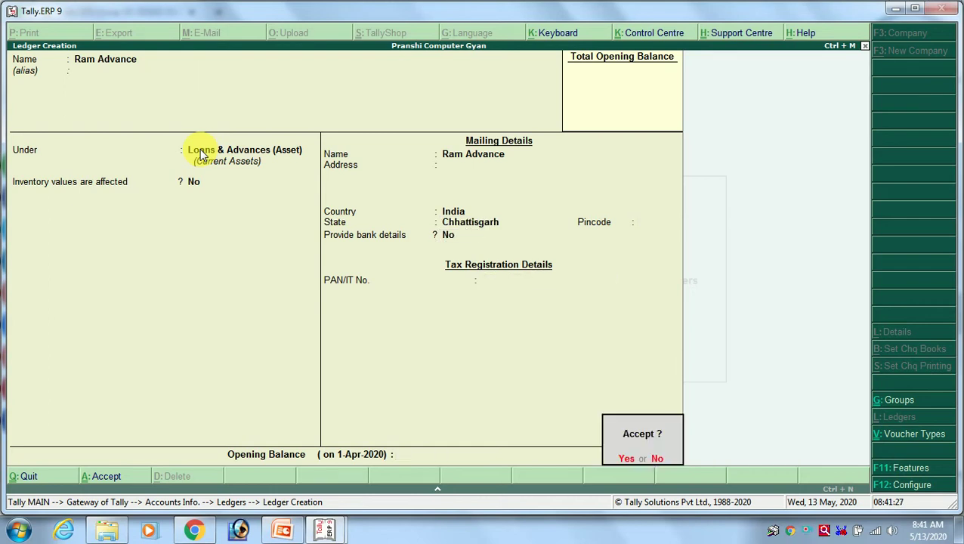
pyautogui.press('Return')
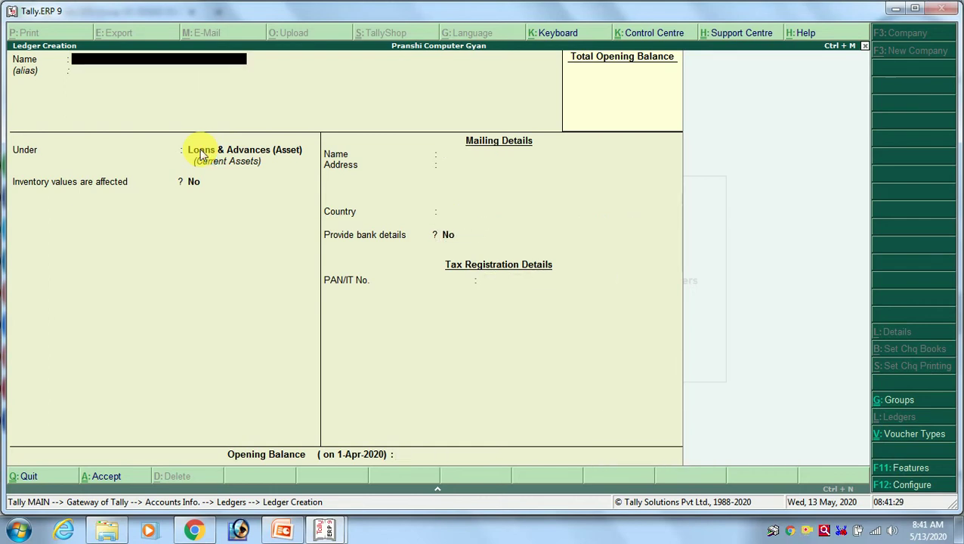
# Scroll through the Tally groups tutorial, then return to the ledger form.
pyautogui.hotkey('alt', 'Tab')
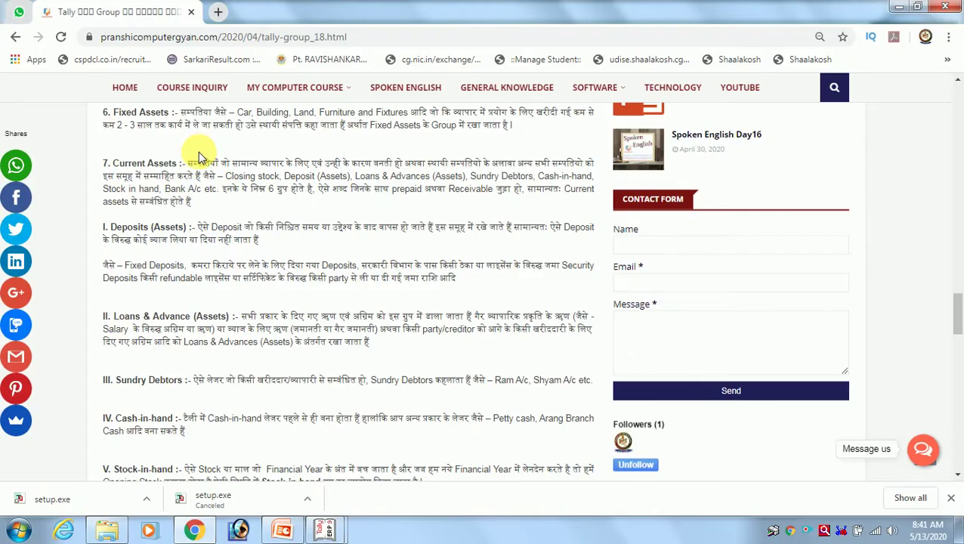
pyautogui.scroll(-1, 130, 344)
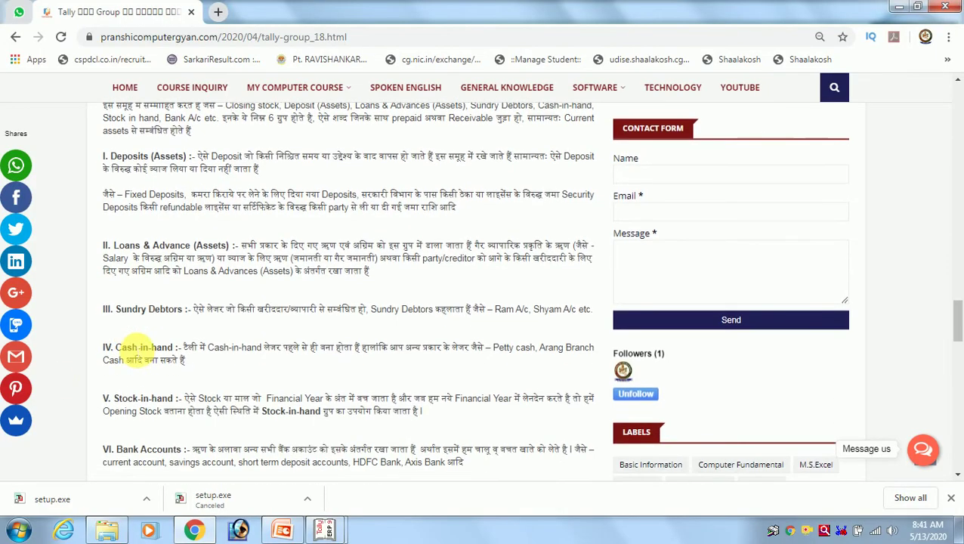
pyautogui.scroll(1, 119, 200)
pyautogui.scroll(-2, 112, 198)
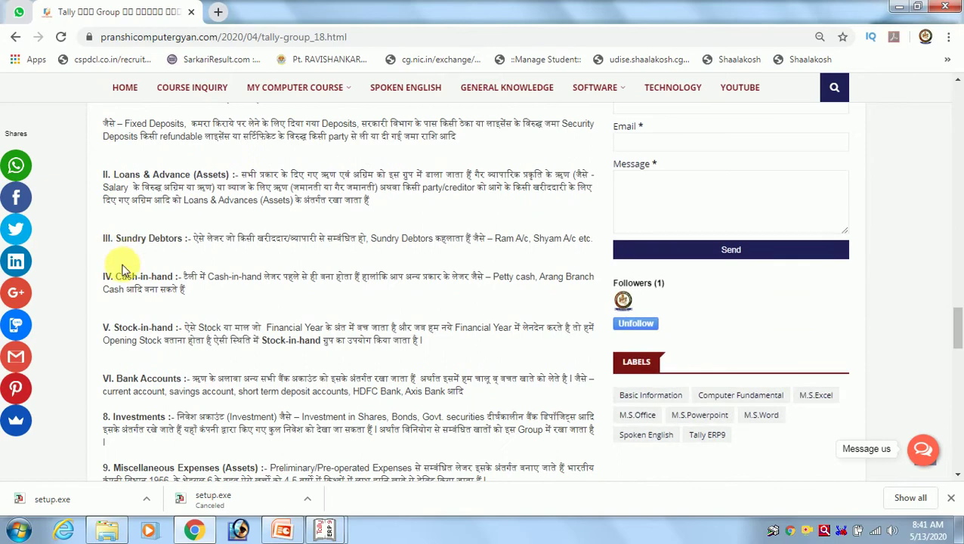
pyautogui.hotkey('alt', 'Tab')
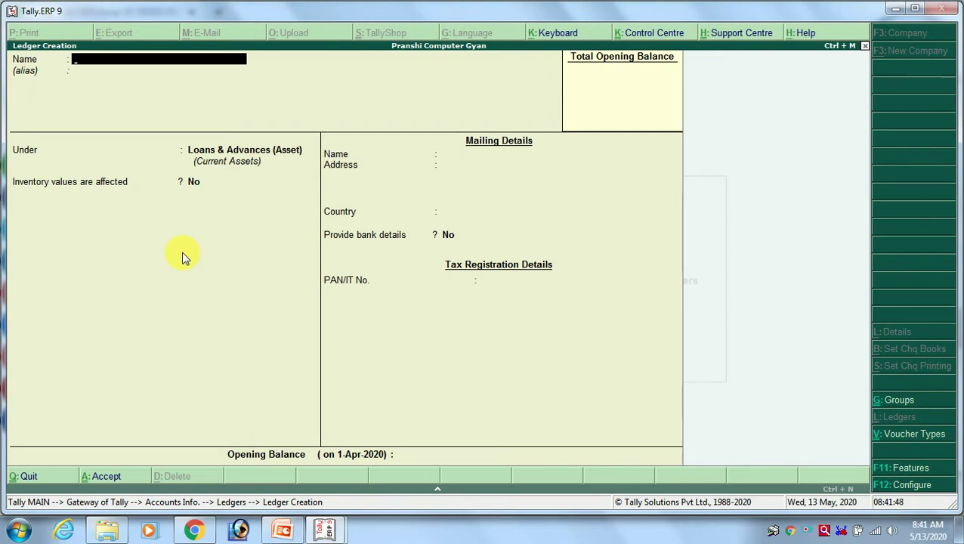
# Save a customer's ledger under Sundry Debtors with bill-by-bill balances, then view the groups article.
pyautogui.press('Return')
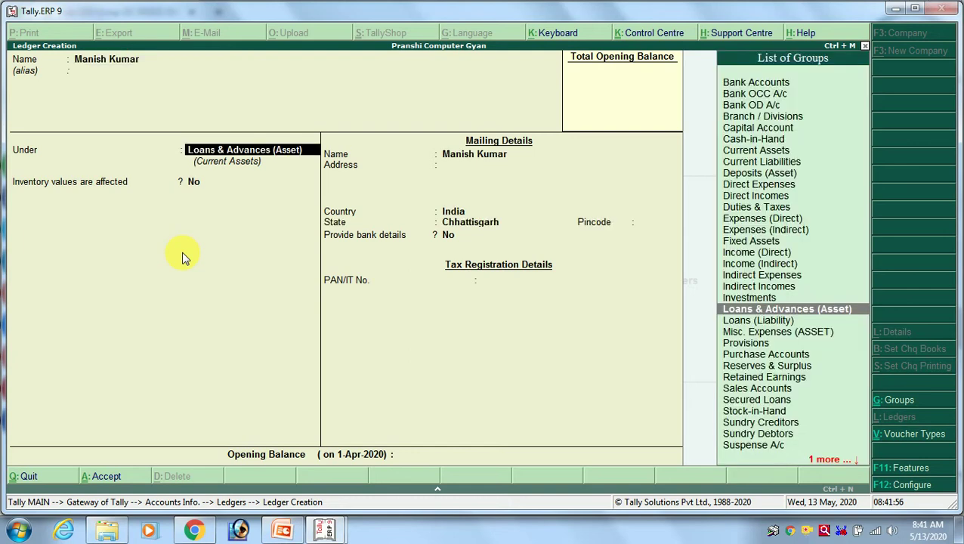
pyautogui.write('Sund')
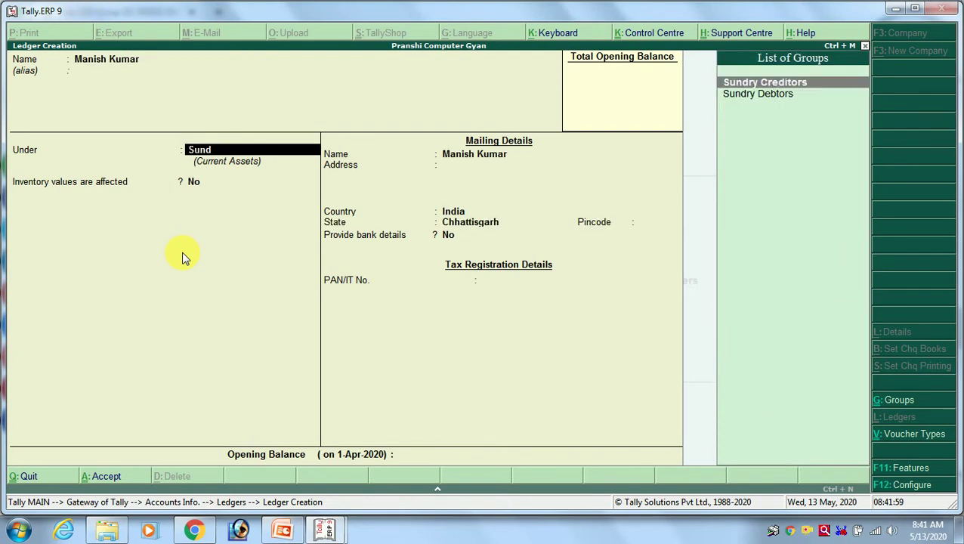
pyautogui.press('Down')
pyautogui.press('Return')
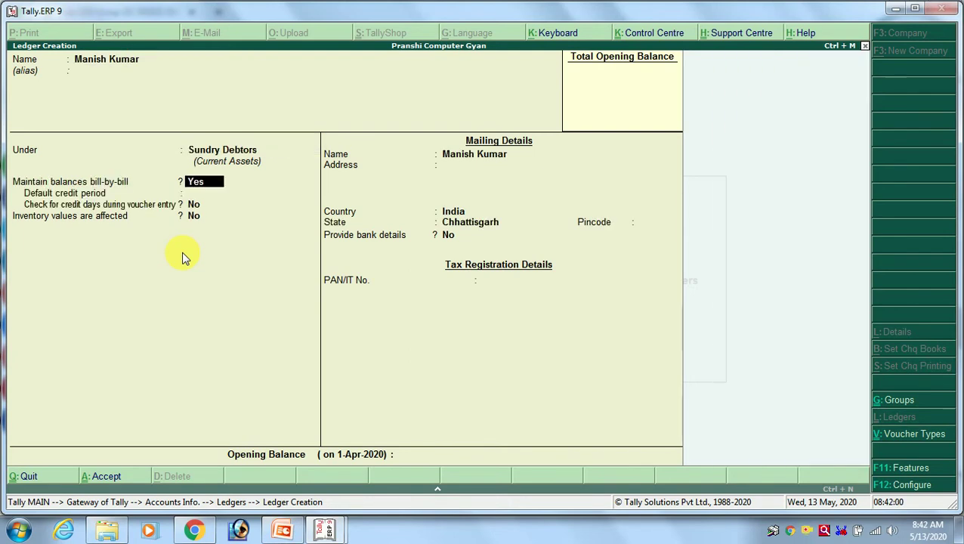
pyautogui.press('Return')
pyautogui.press('Return')
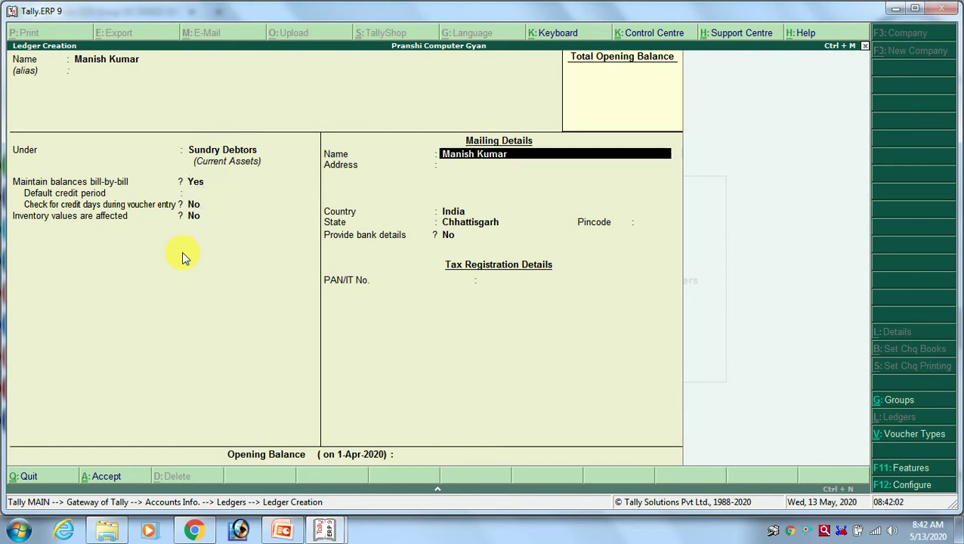
pyautogui.press('Return')
pyautogui.press('Return')
pyautogui.press('Return')
pyautogui.press('Return')
pyautogui.press('Return')
pyautogui.press('Return')
pyautogui.press('Return')
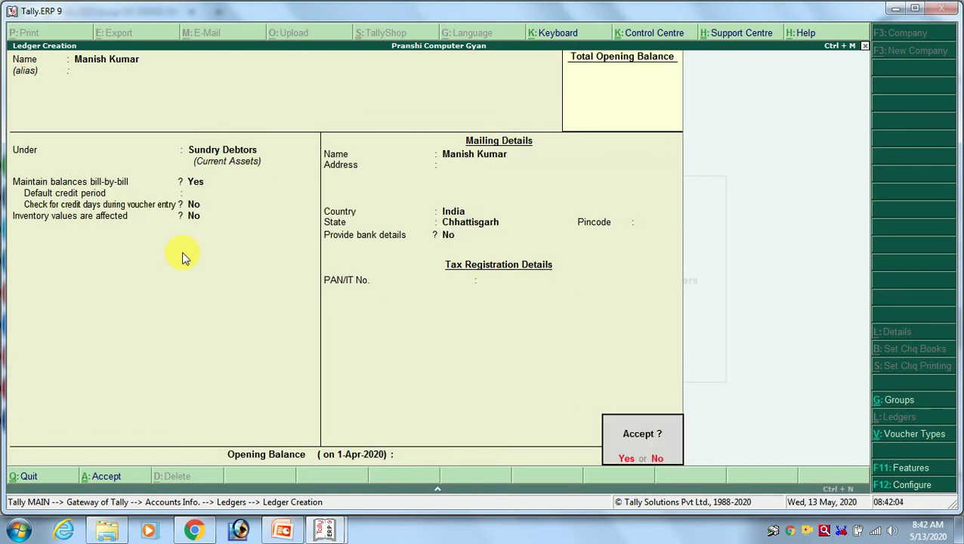
pyautogui.press('Return')
pyautogui.hotkey('alt', 'Tab')
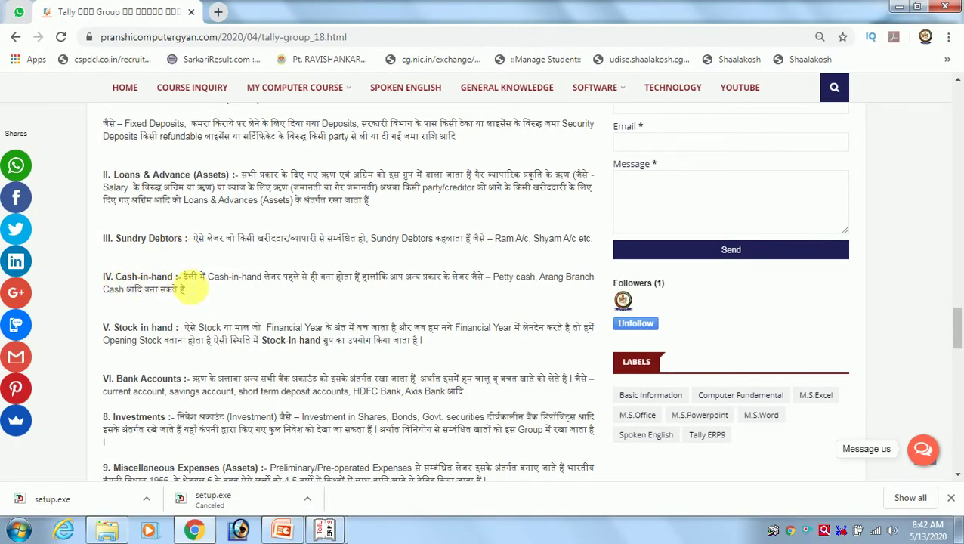
# Scroll the groups article to the Stock-in-hand section and return to Tally.
pyautogui.scroll(-1, 191, 289)
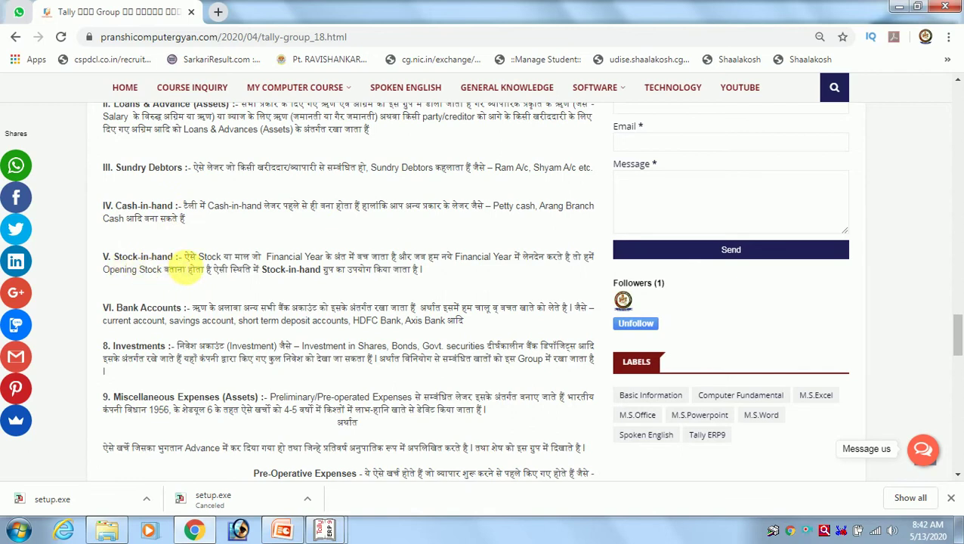
pyautogui.hotkey('alt', 'Tab')
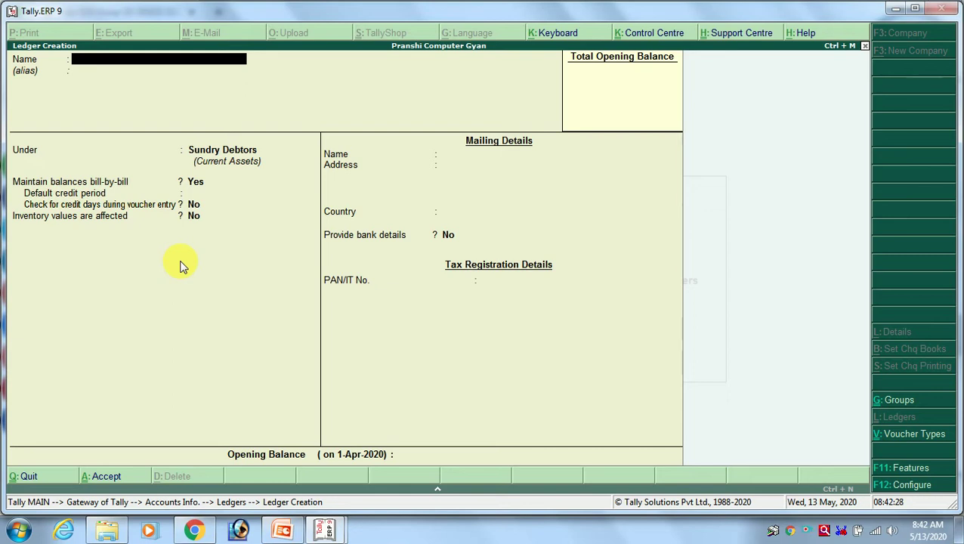
# Leave ledger creation and start a new stock item from the inventory masters.
pyautogui.press('Escape')
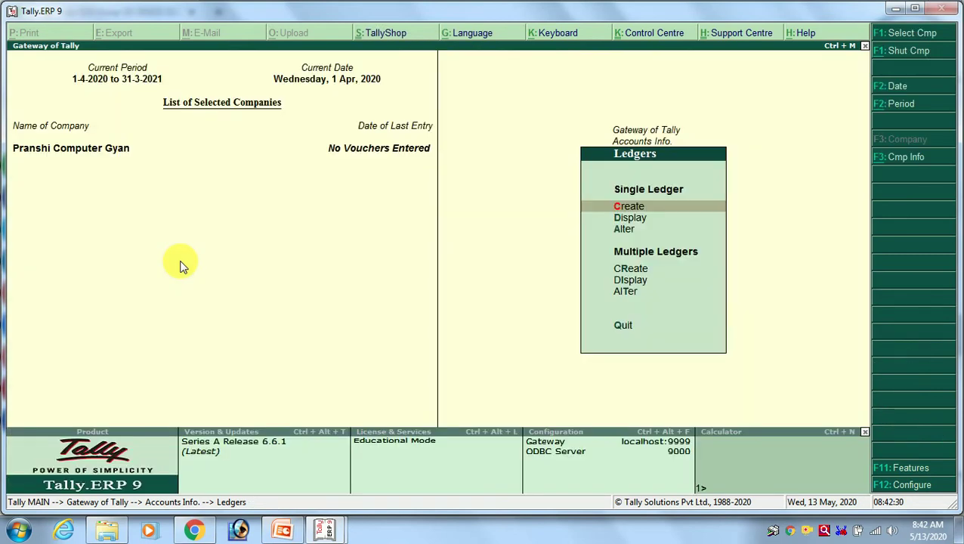
pyautogui.press('Escape')
pyautogui.press('Escape')
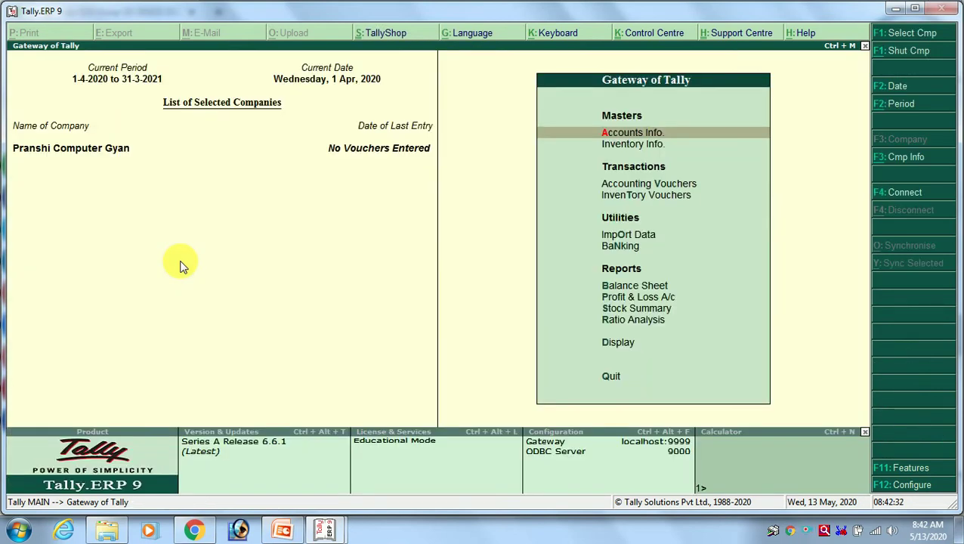
pyautogui.press('Down')
pyautogui.press('Return')
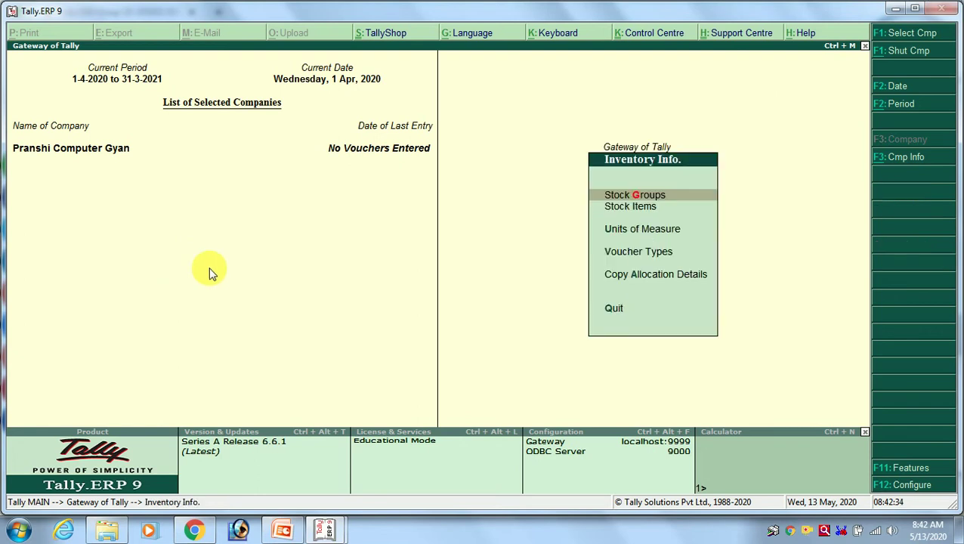
pyautogui.press('Down')
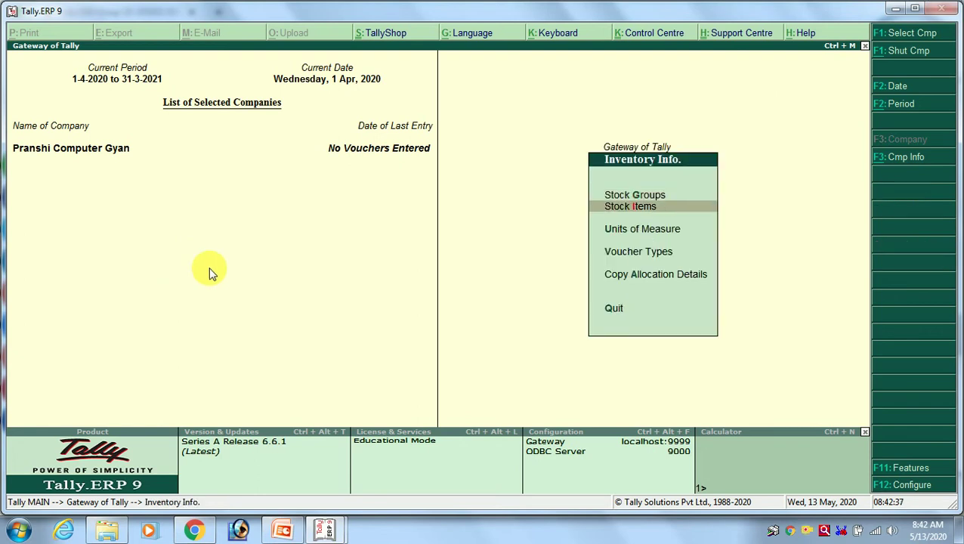
pyautogui.press('Return')
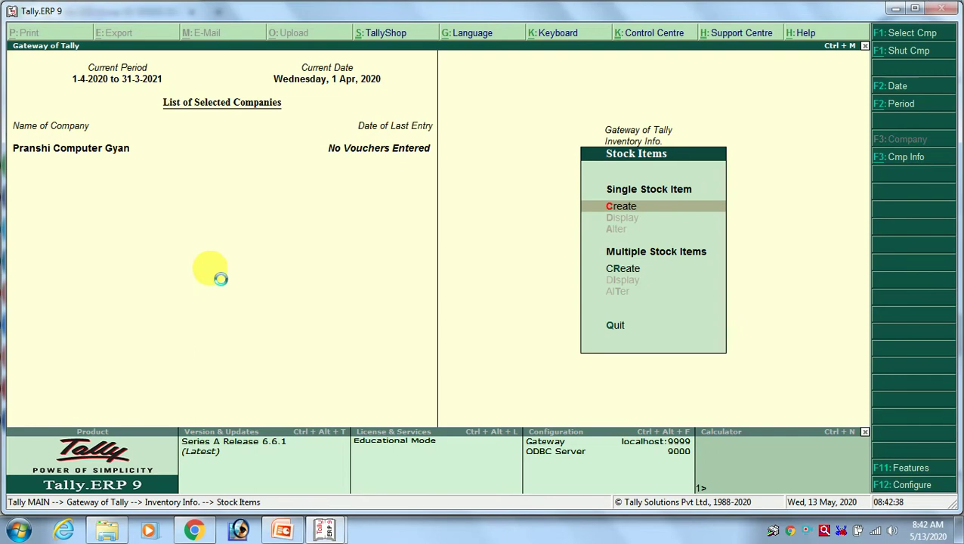
pyautogui.press('Return')
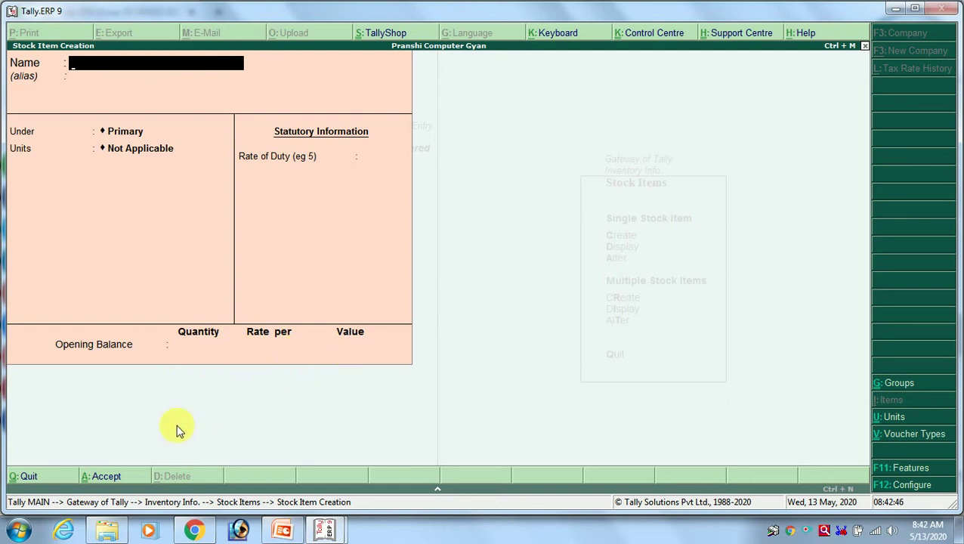
# Discard the unsaved stock item and open a new form via Accounts Info > Ledgers > Create.
pyautogui.press('Escape')
pyautogui.press('Return')
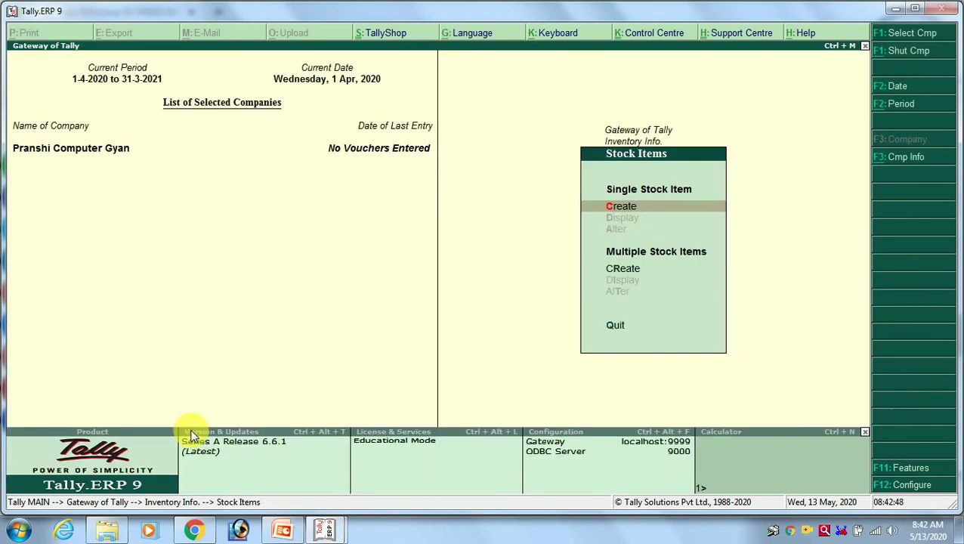
pyautogui.press('Escape')
pyautogui.press('Escape')
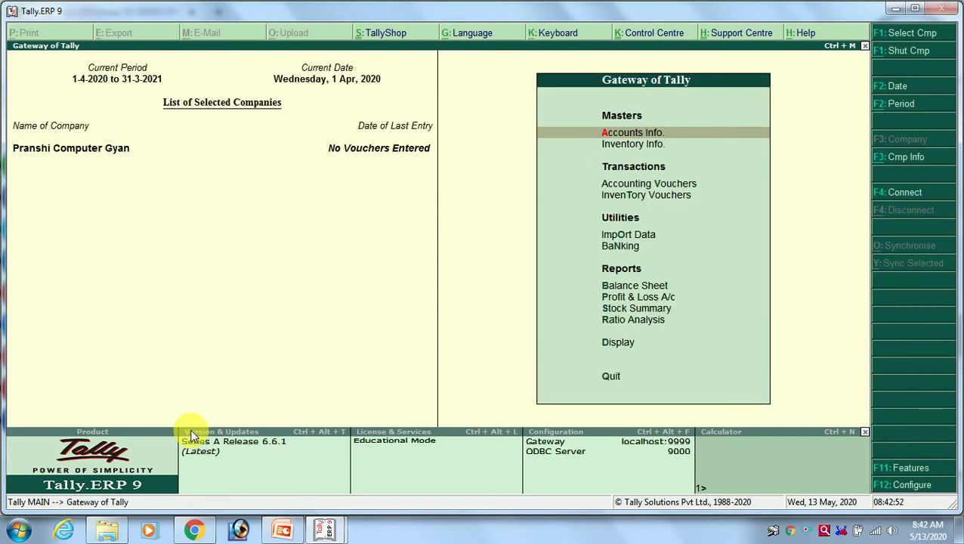
pyautogui.press('Return')
pyautogui.press('Down')
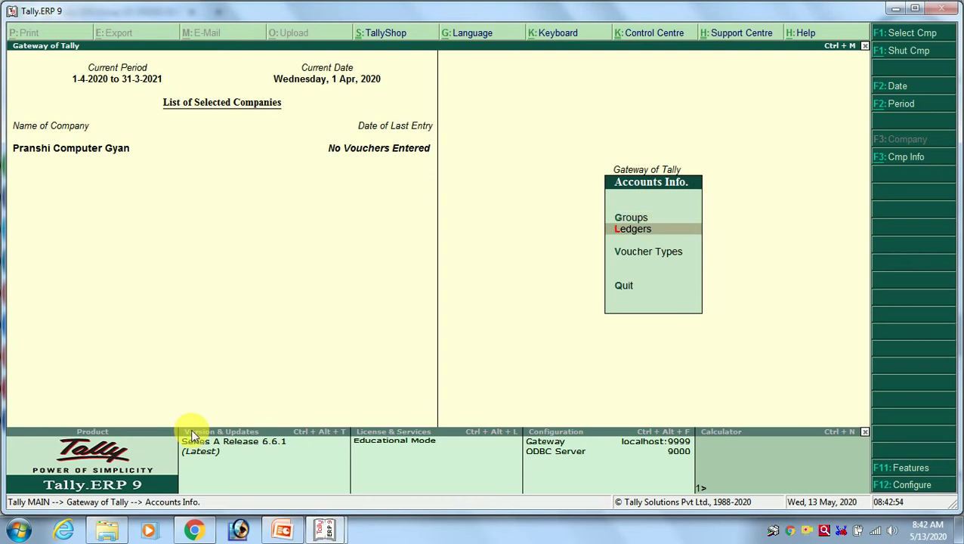
pyautogui.press('Return')
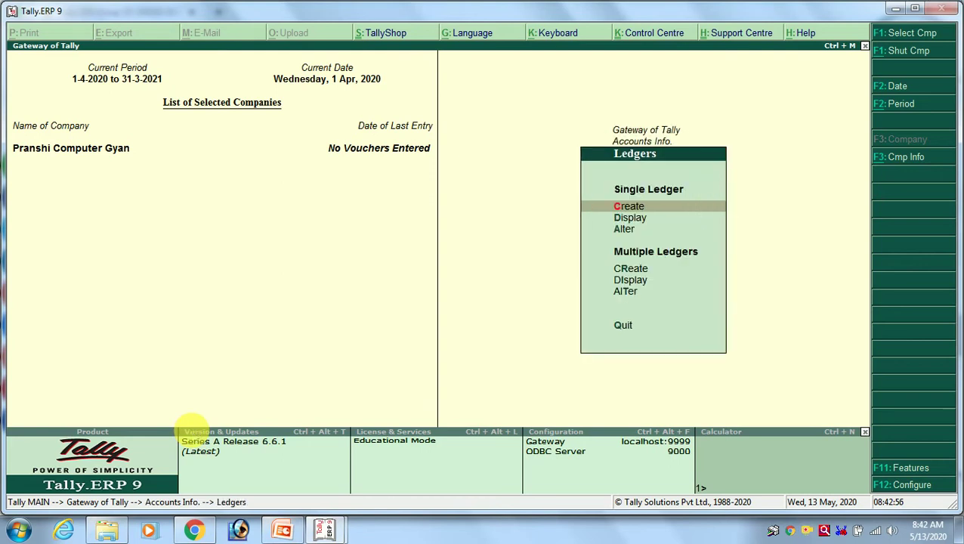
pyautogui.press('Return')
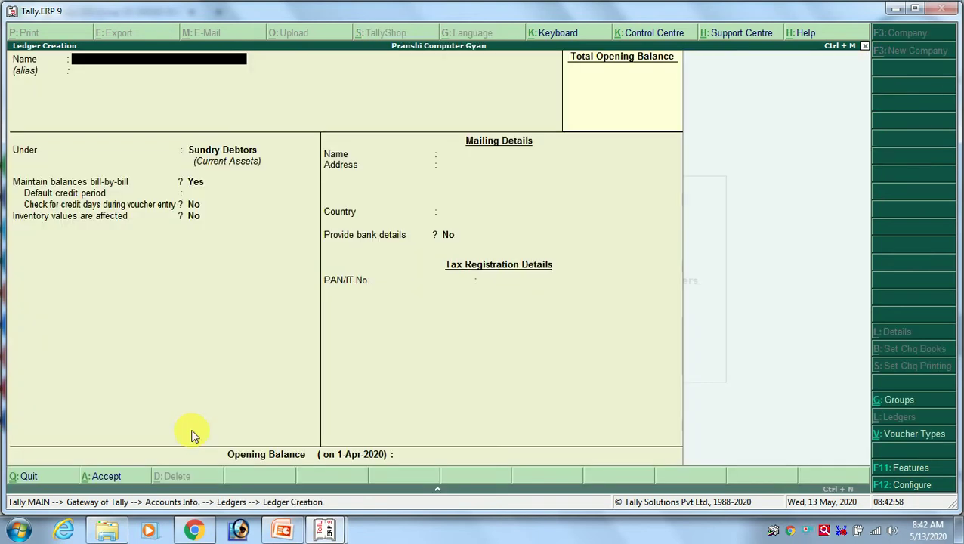
pyautogui.hotkey('alt', 'Tab')
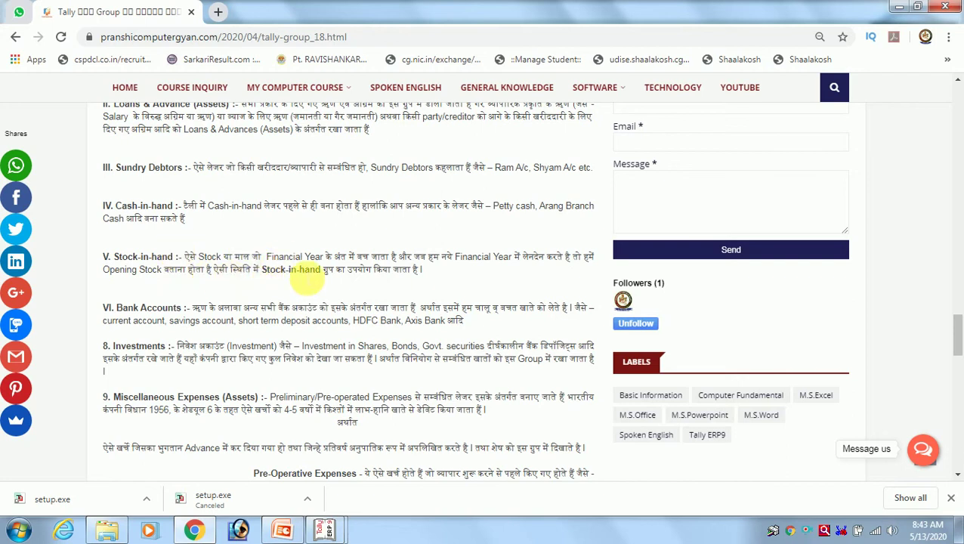
pyautogui.hotkey('alt', 'Tab')
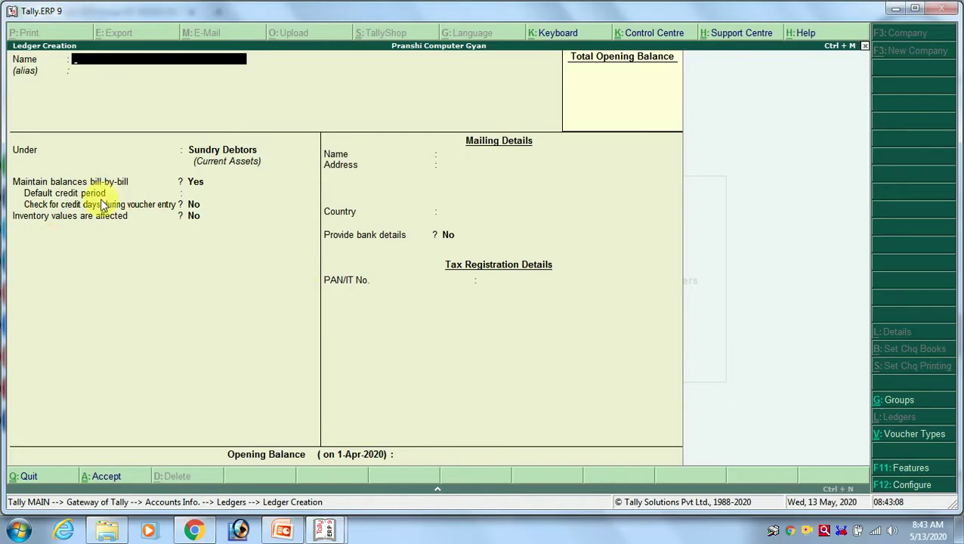
# Save a 'Stock in Hand' ledger under Stock-in-Hand with no bank details or opening balance.
pyautogui.write('S')
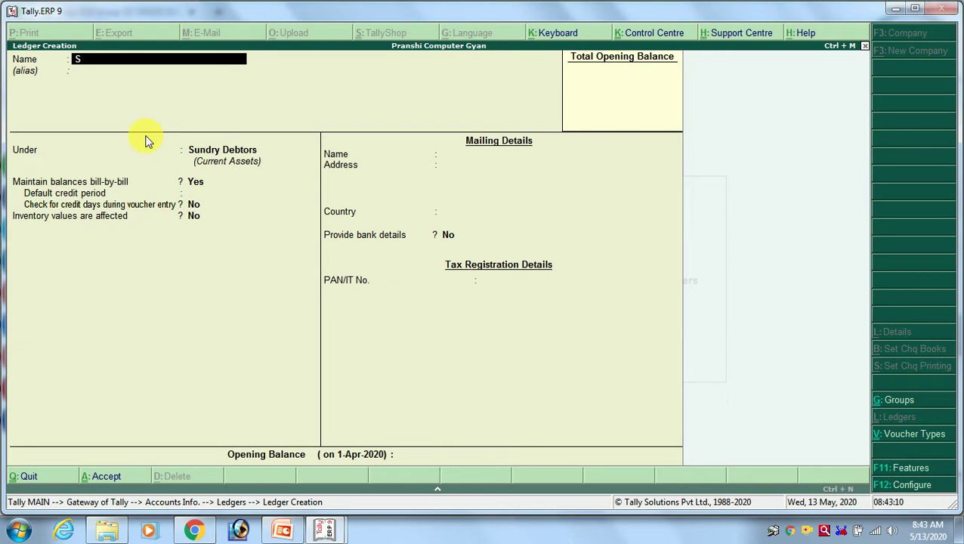
pyautogui.write('tock in Hand')
pyautogui.press('Return')
pyautogui.write('sto')
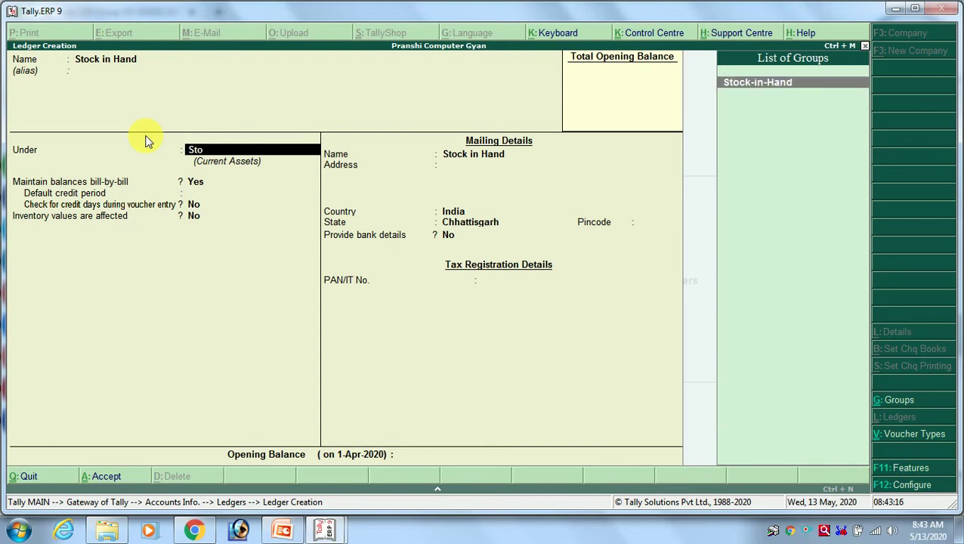
pyautogui.press('Return')
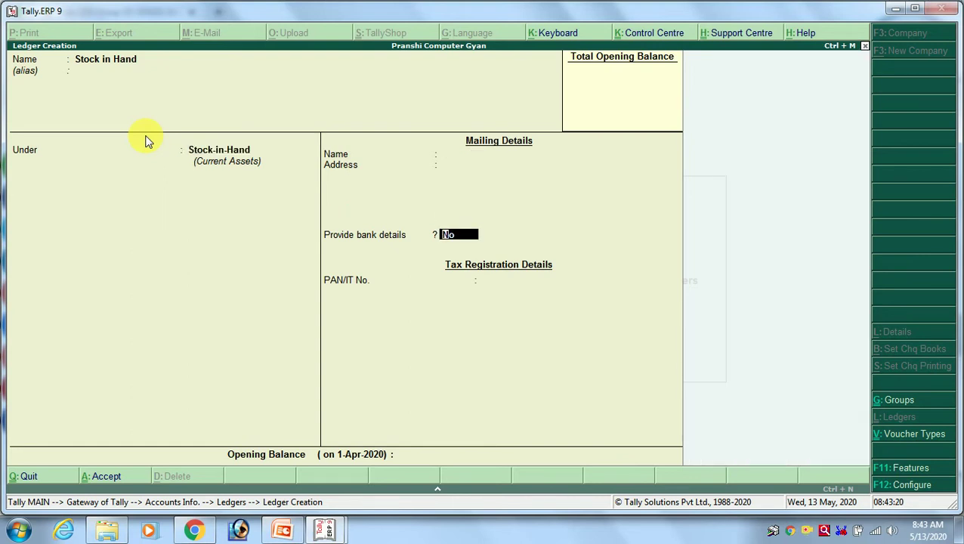
pyautogui.press('Return')
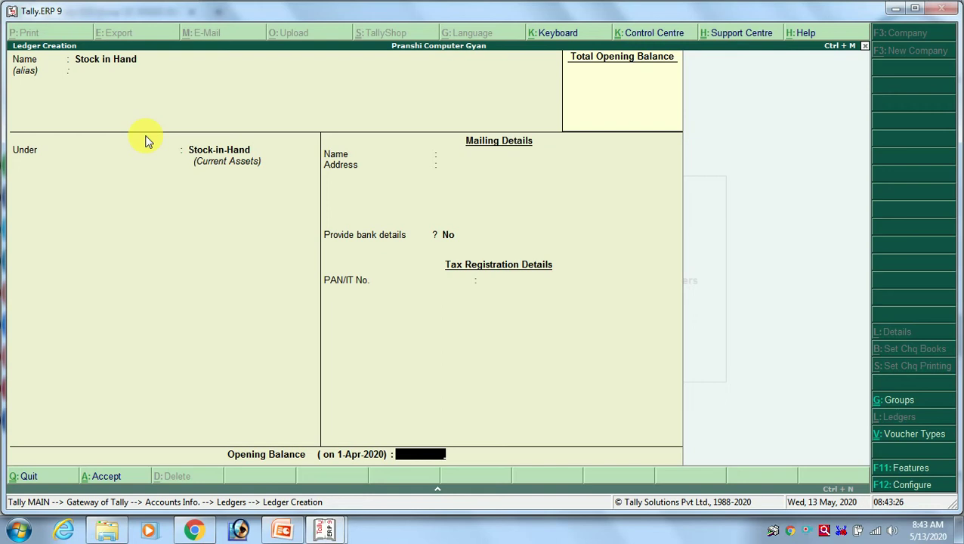
pyautogui.press('Return')
pyautogui.press('Return')
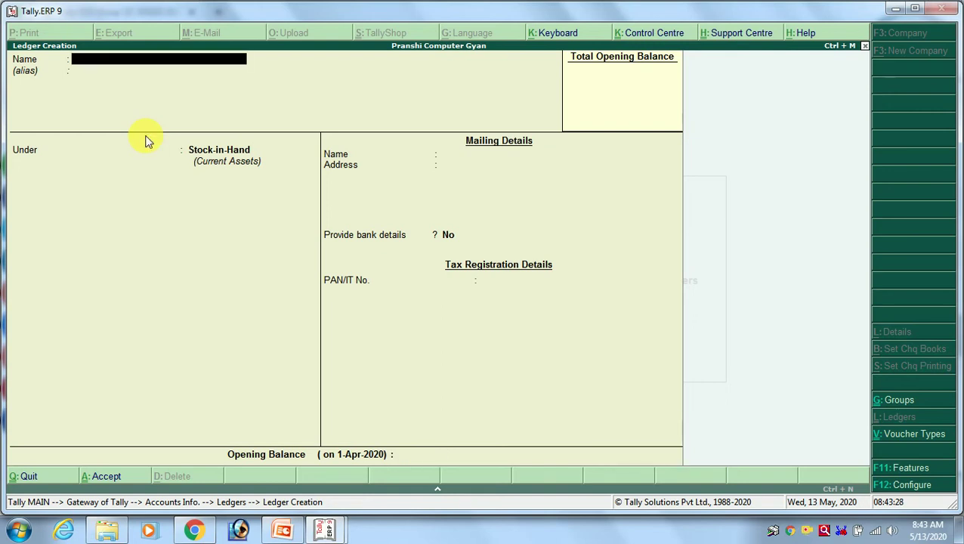
pyautogui.hotkey('alt', 'Tab')
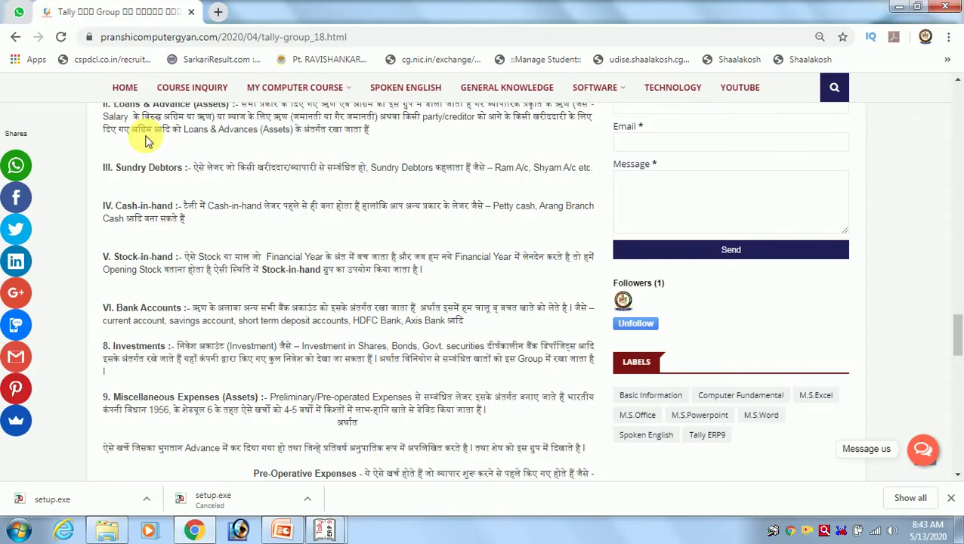
# Scroll the article's Stock-in-Hand and Bank Accounts notes, then bring the second Tally window forward.
pyautogui.scroll(-1, 147, 151)
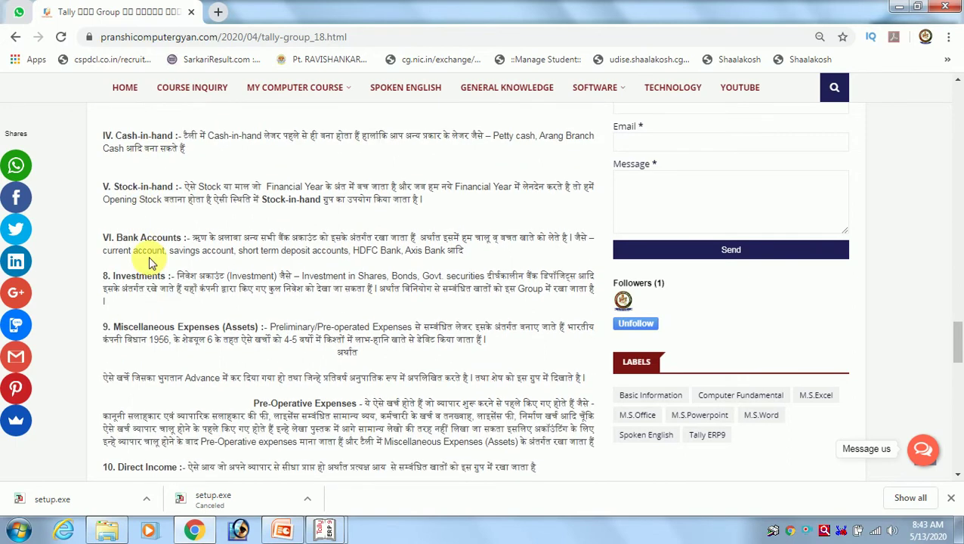
pyautogui.scroll(1, 113, 299)
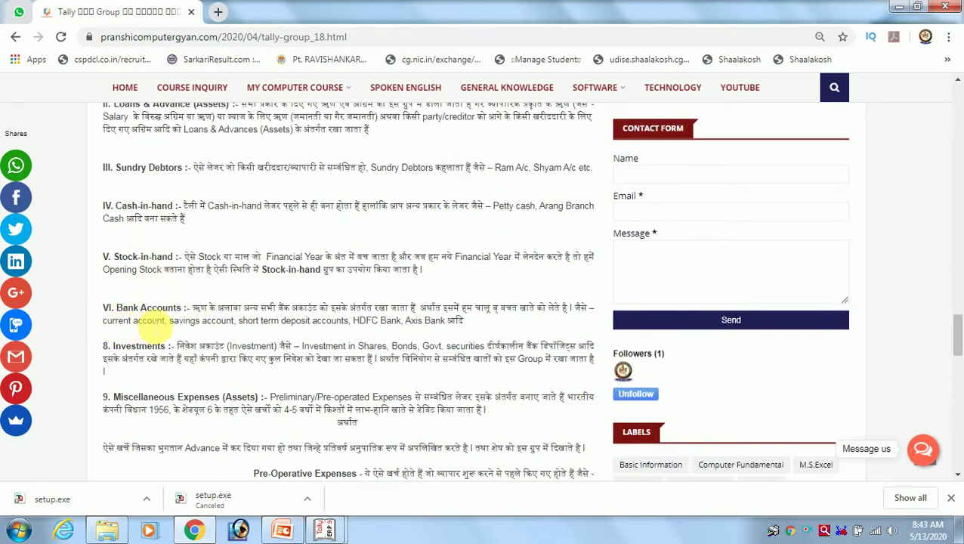
pyautogui.hotkey('alt', 'Tab')
pyautogui.hotkey('alt', 'Tab')
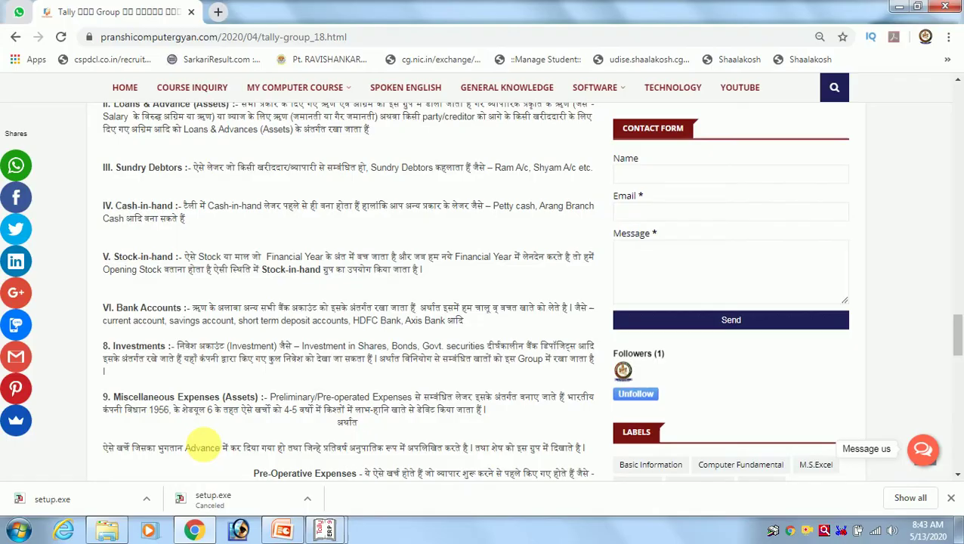
pyautogui.click(325, 535)
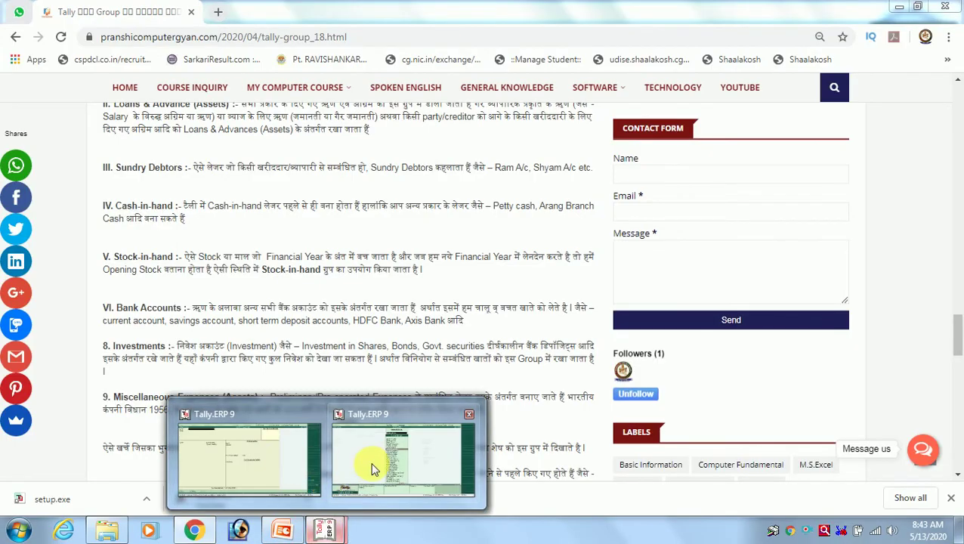
pyautogui.click(370, 464)
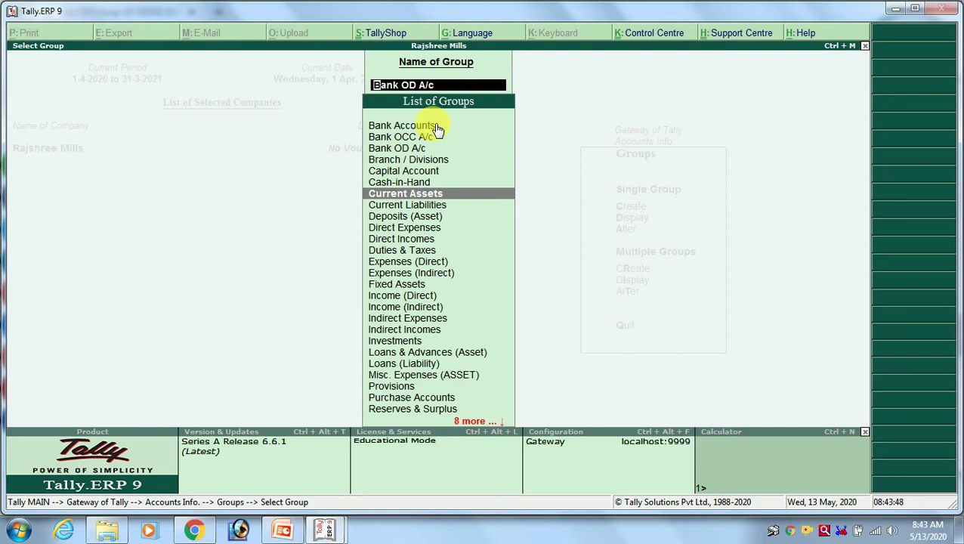
# Browse the group list from Bank Accounts to Expenses (Indirect), checking the article alongside.
pyautogui.press('Up')
pyautogui.press('Up')
pyautogui.press('Up')
pyautogui.press('Up')
pyautogui.press('Up')
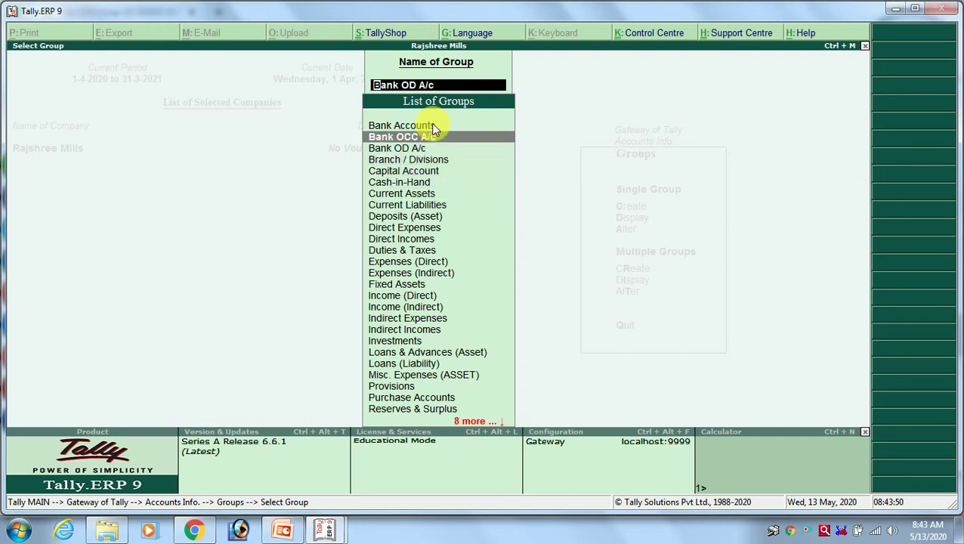
pyautogui.press('Down')
pyautogui.press('Down')
pyautogui.press('Down')
pyautogui.press('Down')
pyautogui.press('Down')
pyautogui.press('Down')
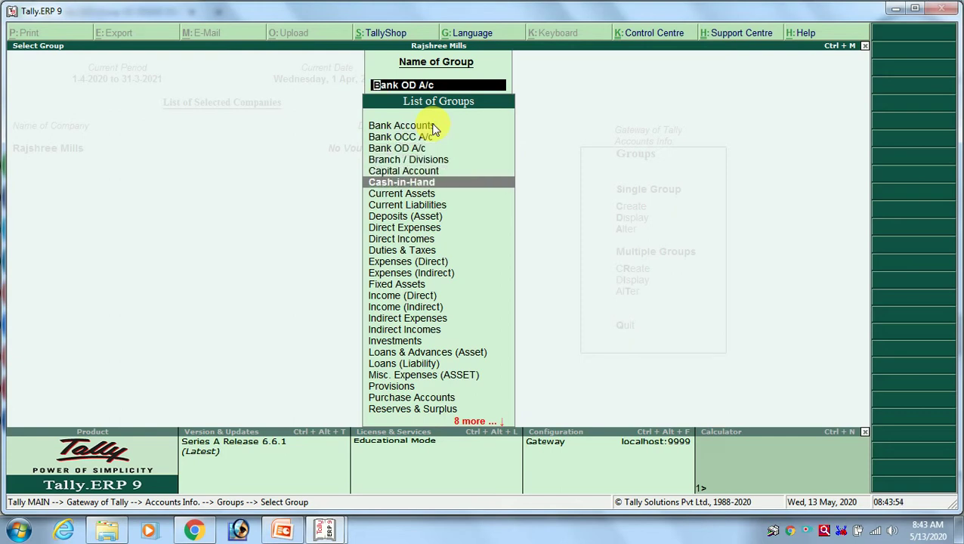
pyautogui.press('Down')
pyautogui.press('Down')
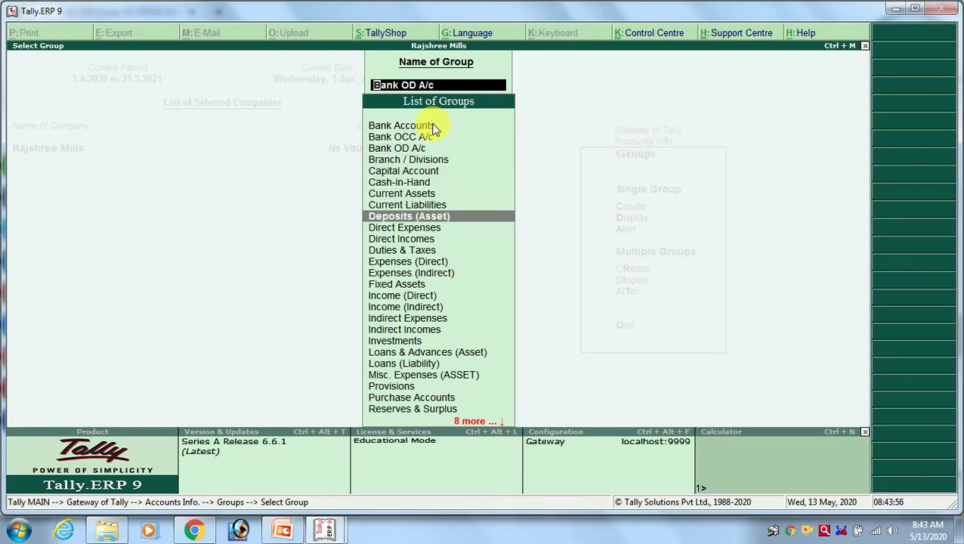
pyautogui.press('Down')
pyautogui.press('Down')
pyautogui.press('Down')
pyautogui.press('Down')
pyautogui.press('Down')
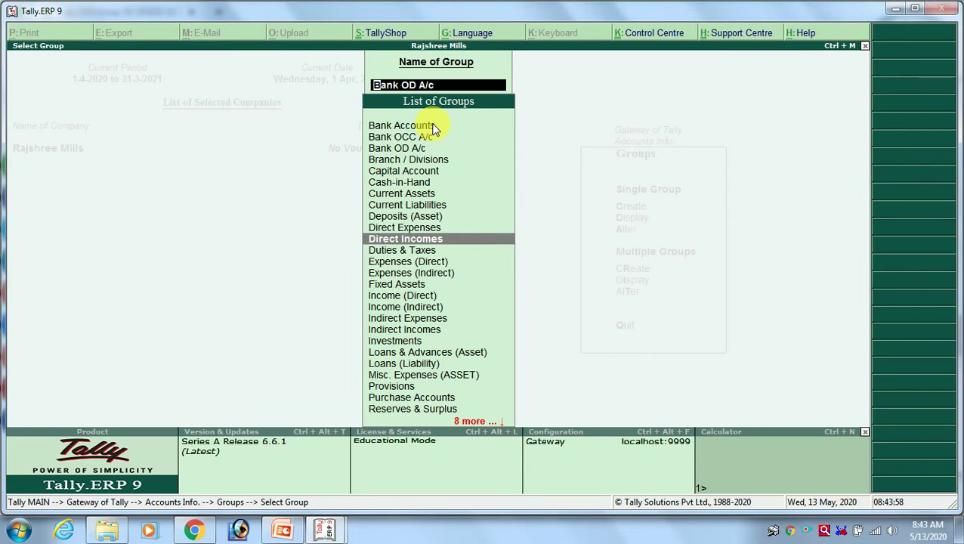
pyautogui.press('Down')
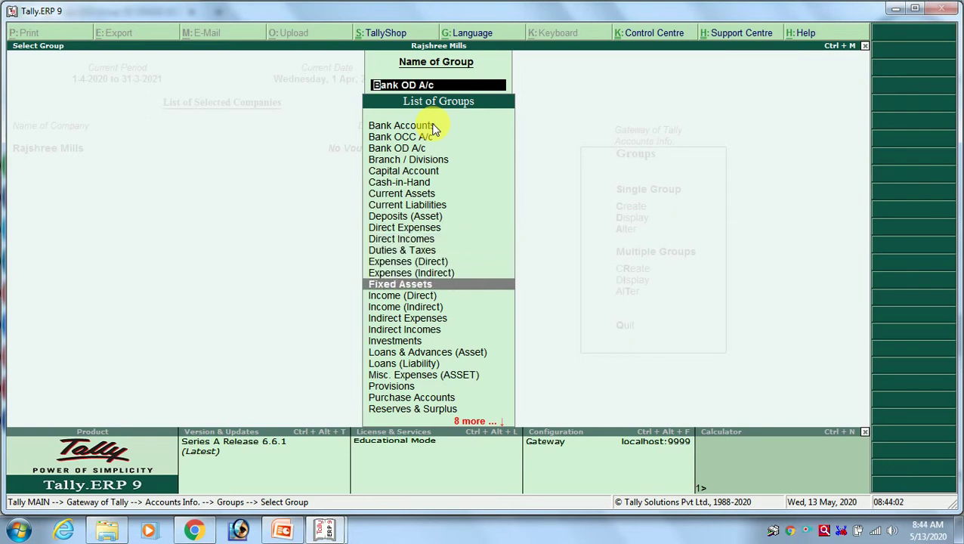
pyautogui.hotkey('alt', 'Tab')
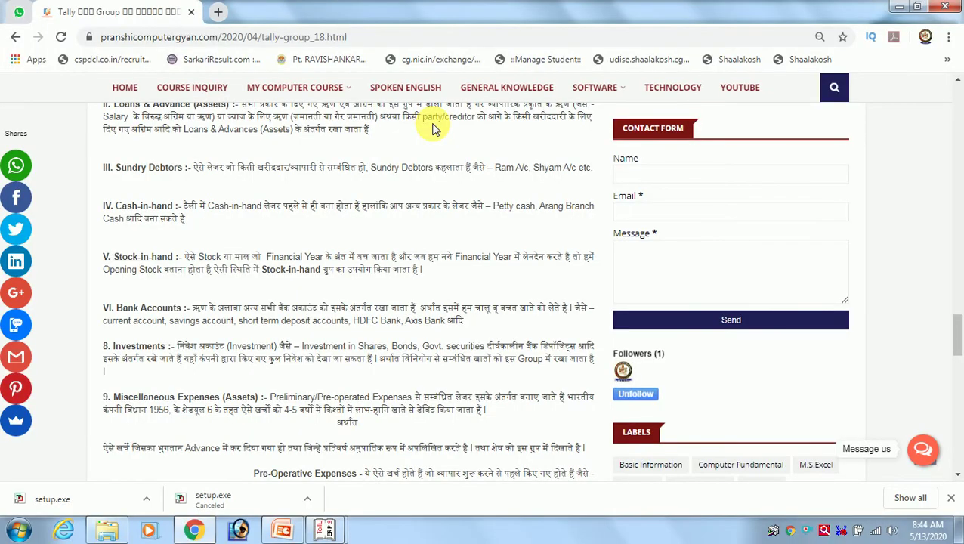
pyautogui.scroll(2, 279, 227)
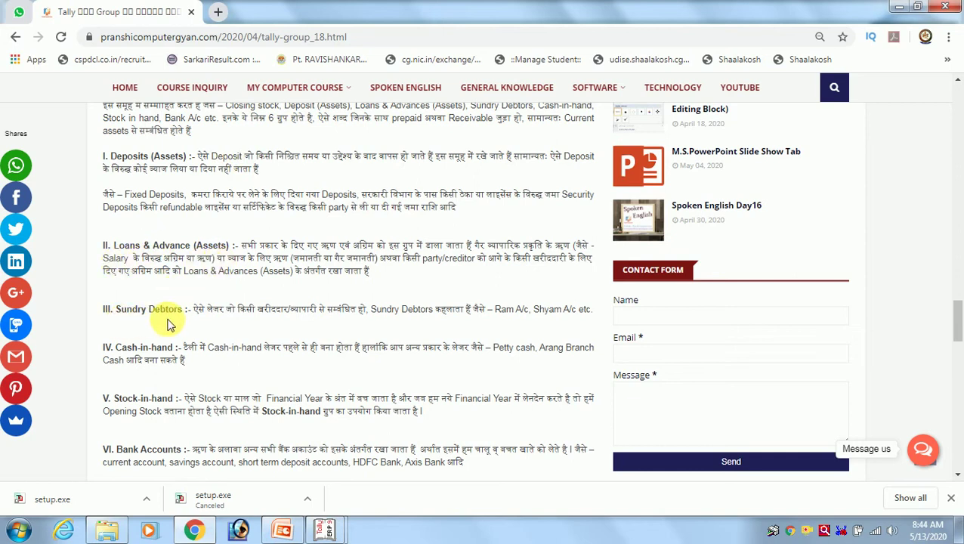
pyautogui.scroll(-2, 162, 321)
# Continue through Loans & Advances, Provisions and Sundry Creditors, settling on Current Liabilities.
pyautogui.click(324, 530)
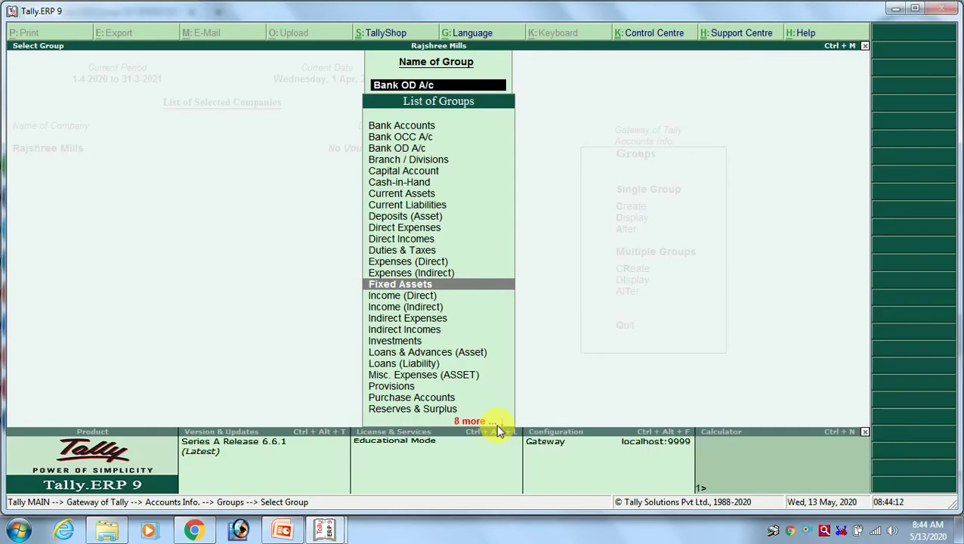
pyautogui.press('Down')
pyautogui.press('Down')
pyautogui.press('Down')
pyautogui.press('Down')
pyautogui.press('Down')
pyautogui.press('Down')
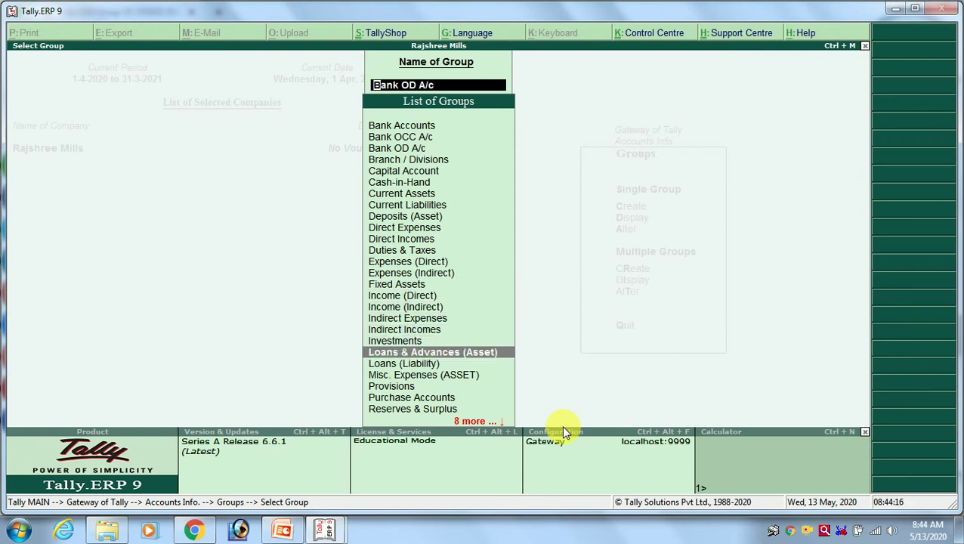
pyautogui.press('Down')
pyautogui.press('Down')
pyautogui.press('Down')
pyautogui.press('Down')
pyautogui.press('Down')
pyautogui.press('Down')
pyautogui.press('Down')
pyautogui.press('Down')
pyautogui.press('Down')
pyautogui.press('Down')
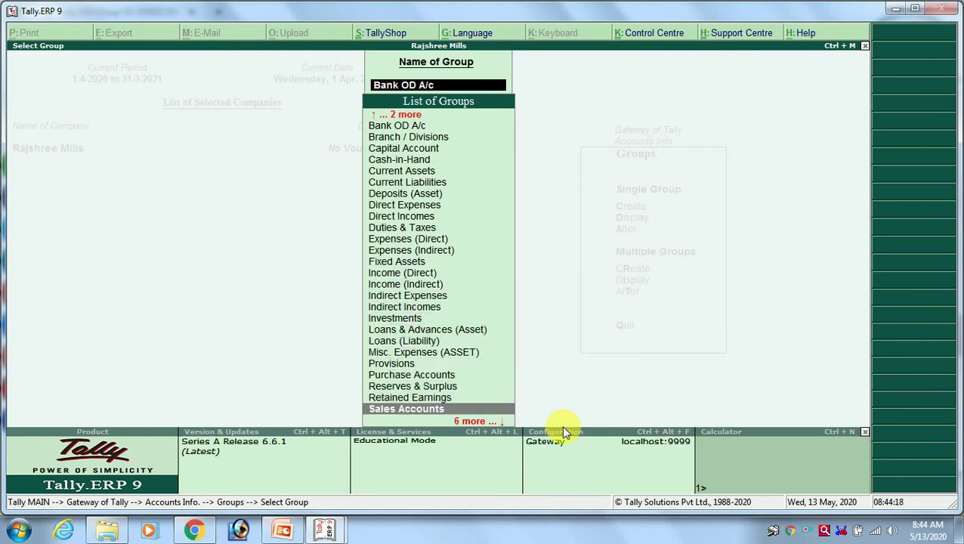
pyautogui.press('Down')
pyautogui.press('Down')
pyautogui.press('Down')
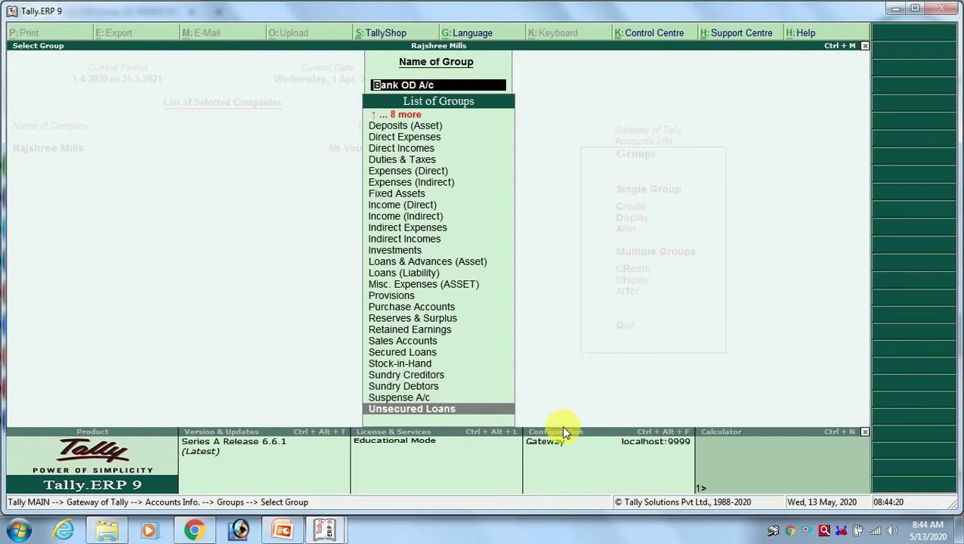
pyautogui.press('Up')
pyautogui.press('Up')
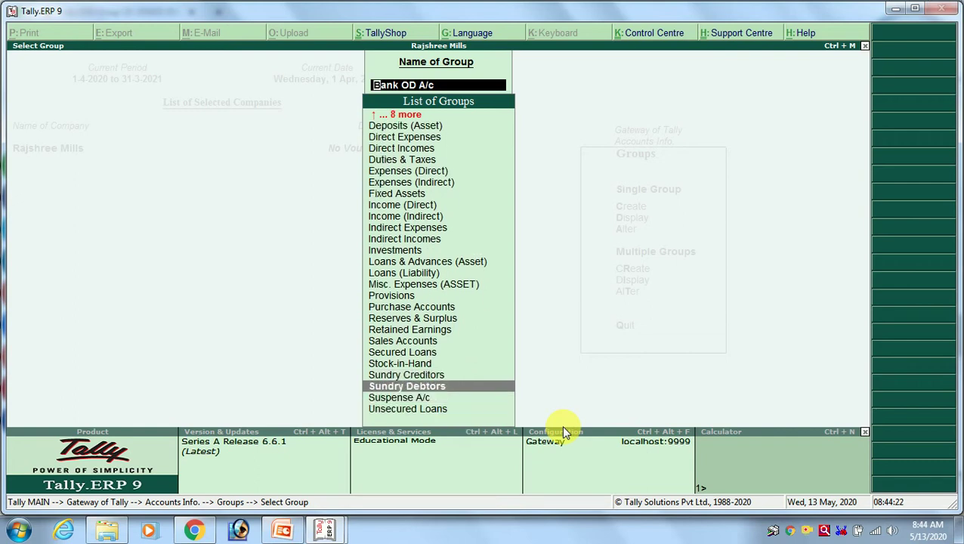
pyautogui.hotkey('alt', 'Tab')
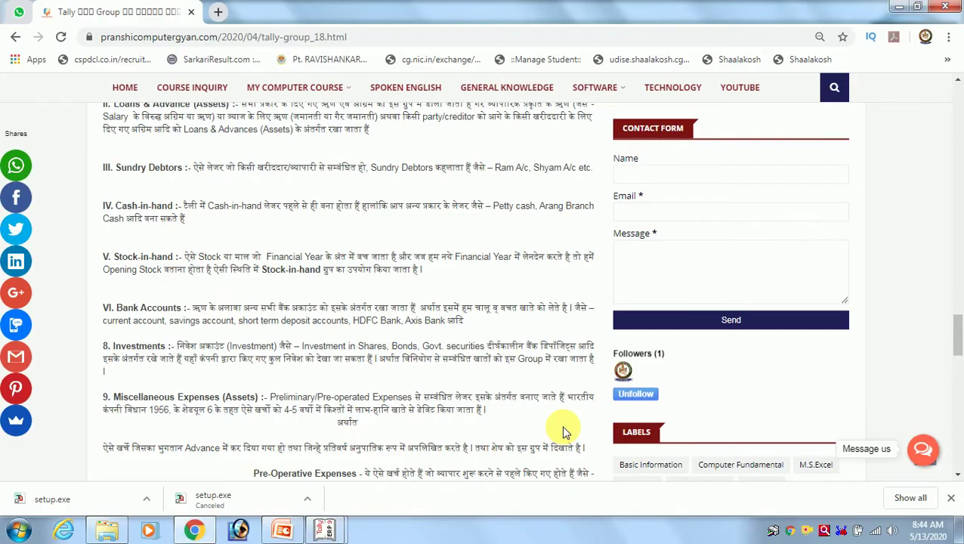
pyautogui.hotkey('alt', 'Tab')
pyautogui.press('Up')
pyautogui.press('Up')
pyautogui.press('Up')
pyautogui.press('Up')
pyautogui.press('Up')
pyautogui.press('Up')
pyautogui.press('Up')
pyautogui.press('Up')
pyautogui.press('Up')
pyautogui.press('Up')
pyautogui.press('Up')
pyautogui.press('Up')
pyautogui.press('Up')
pyautogui.press('Up')
pyautogui.press('Up')
pyautogui.press('Up')
pyautogui.press('Up')
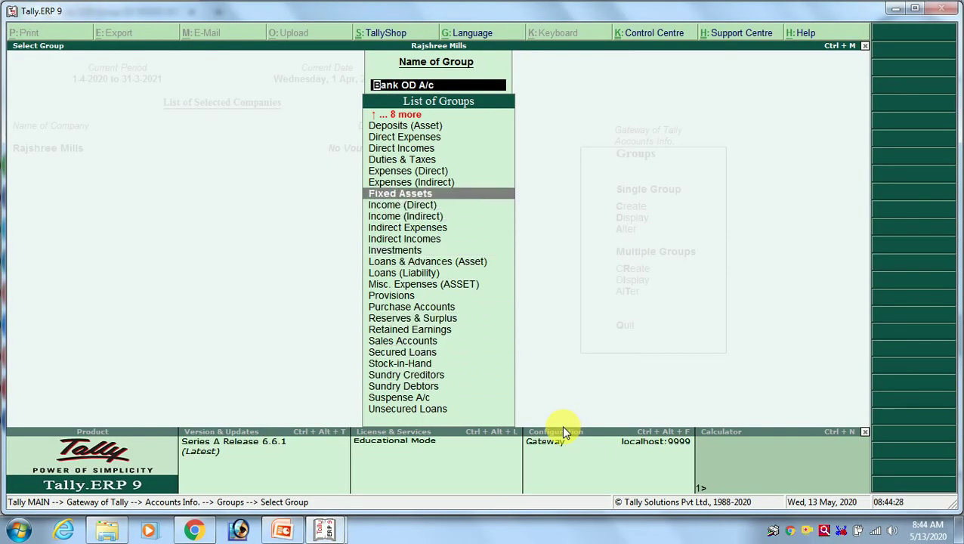
pyautogui.press('Up')
pyautogui.press('Up')
pyautogui.press('Up')
pyautogui.press('Up')
pyautogui.press('Up')
pyautogui.press('Up')
pyautogui.press('Up')
pyautogui.press('Up')
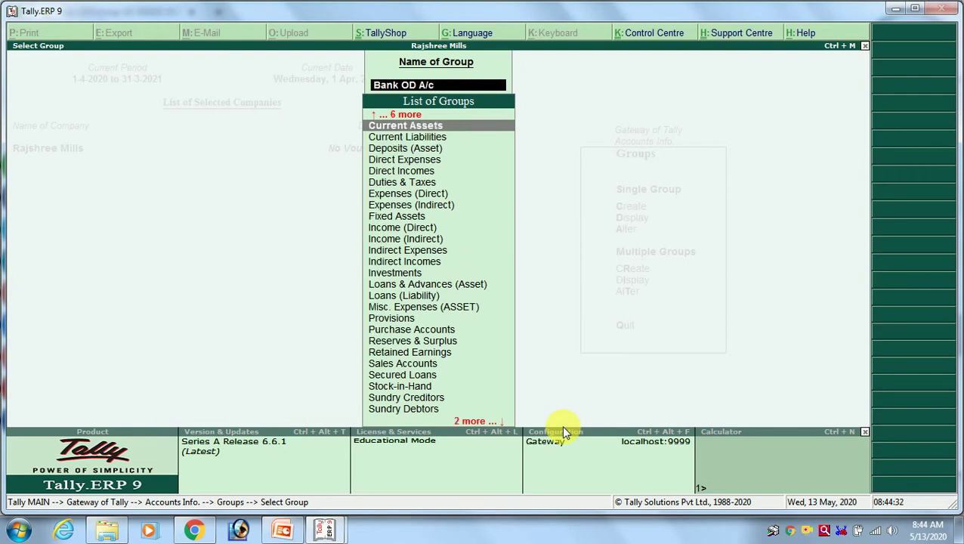
pyautogui.press('Down')
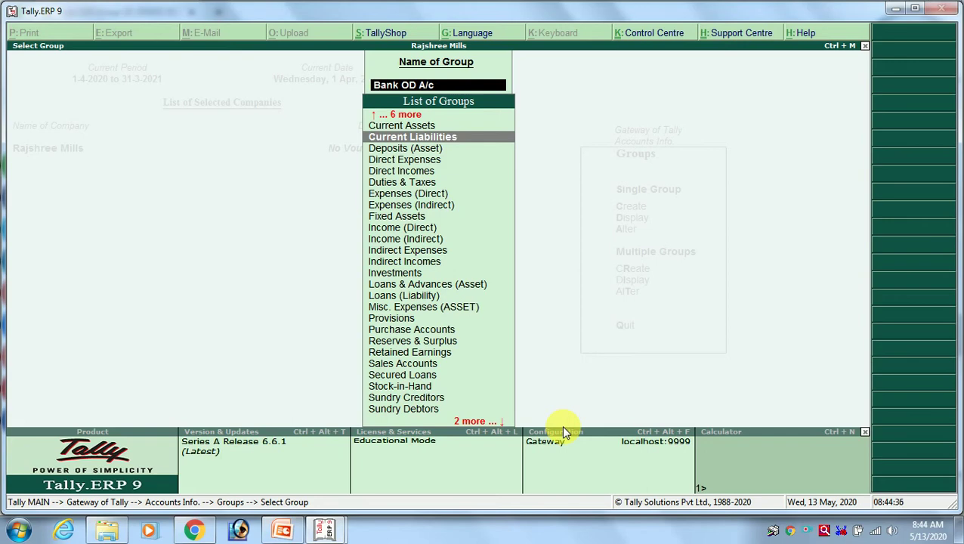
pyautogui.hotkey('alt', 'Tab')
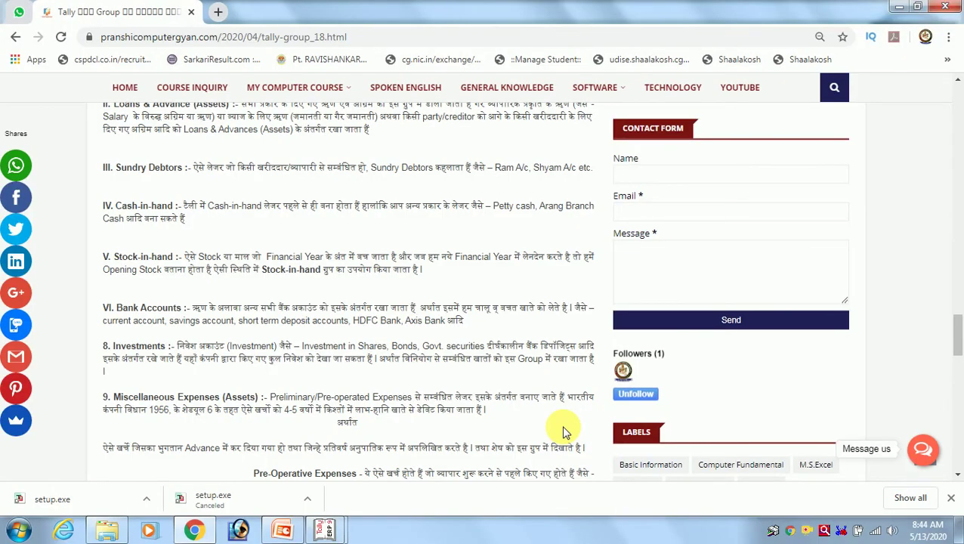
# Highlight the Duties and Taxes, Provisions and Sundry Creditors subgroups under Current Liabilities, then return to Tally.
pyautogui.scroll(5, 155, 364)
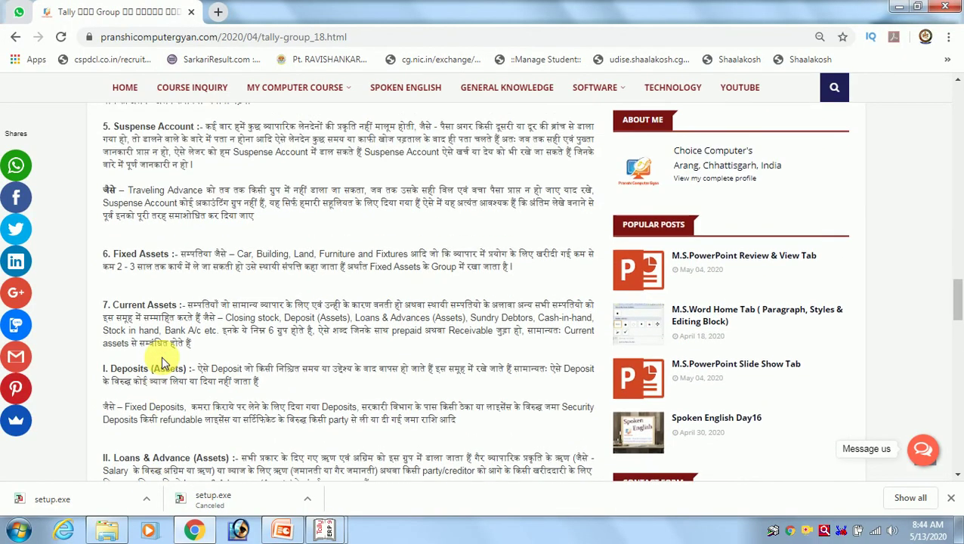
pyautogui.scroll(4, 161, 363)
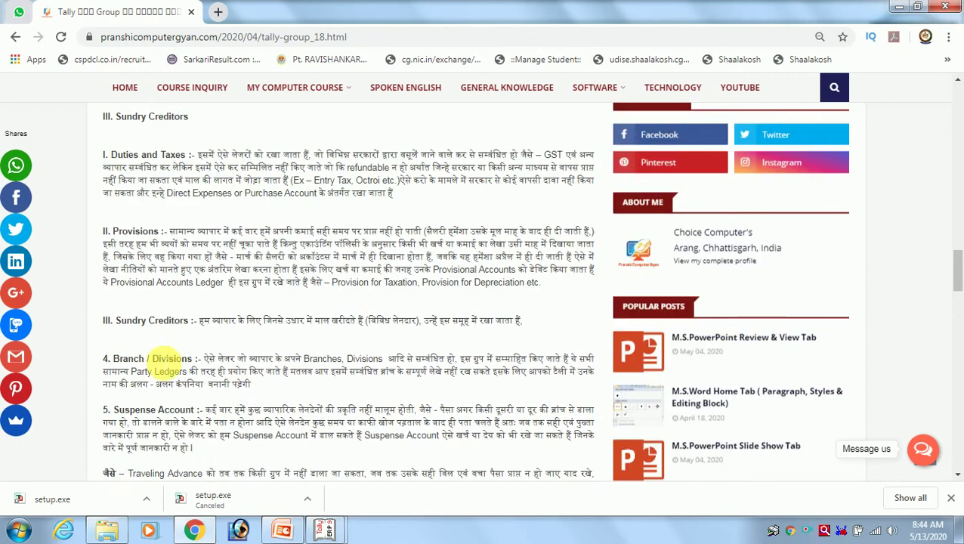
pyautogui.scroll(2, 160, 361)
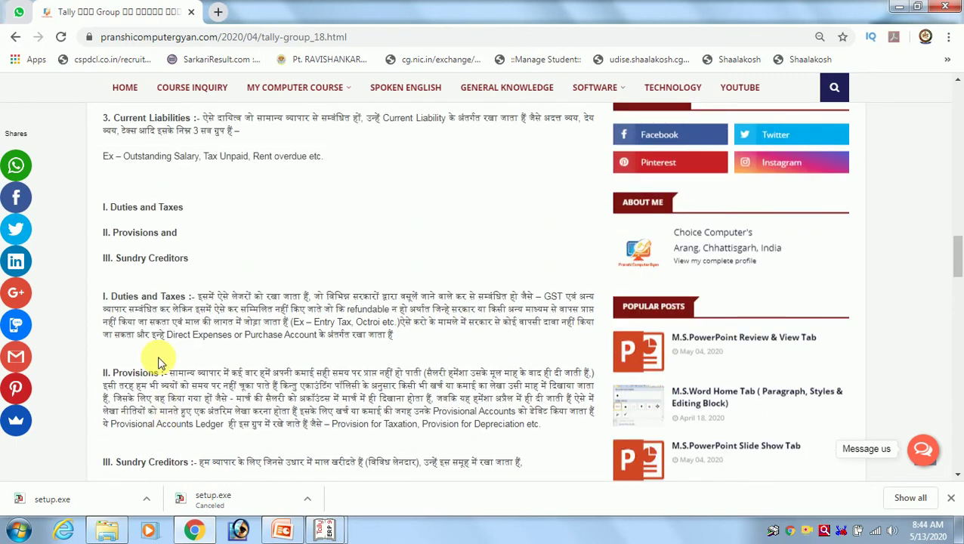
pyautogui.scroll(1, 156, 363)
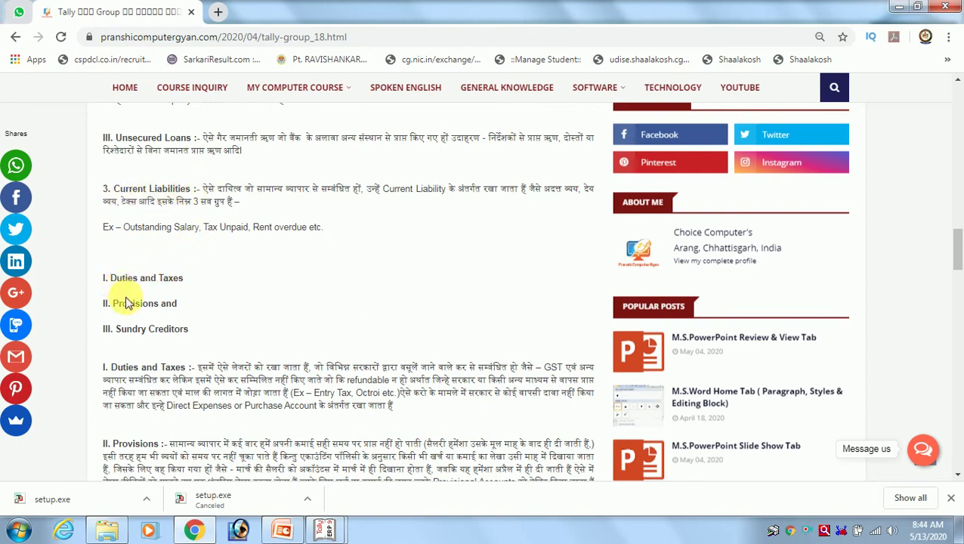
pyautogui.moveTo(103, 273); pyautogui.dragTo(193, 336)
pyautogui.click(226, 333)
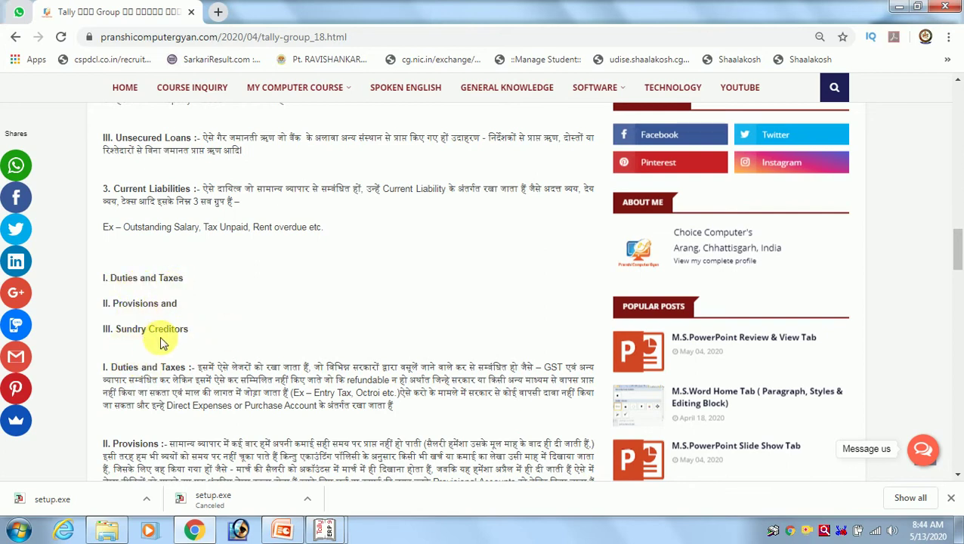
pyautogui.hotkey('alt', 'Tab')
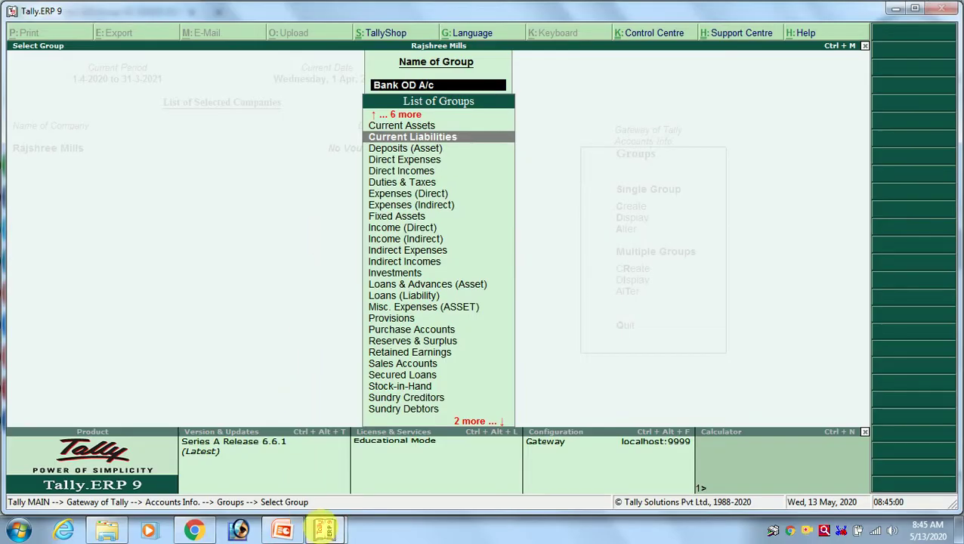
# Check the Rajshree Mills group list and the groups article, then return to Tally's Ledger Creation screen.
pyautogui.moveTo(325, 529)
pyautogui.click(290, 462)
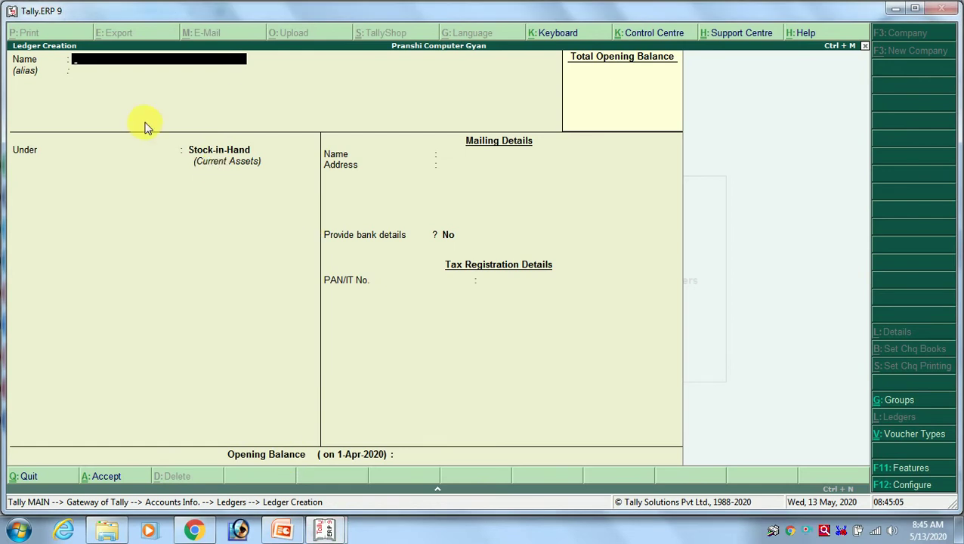
pyautogui.moveTo(318, 527)
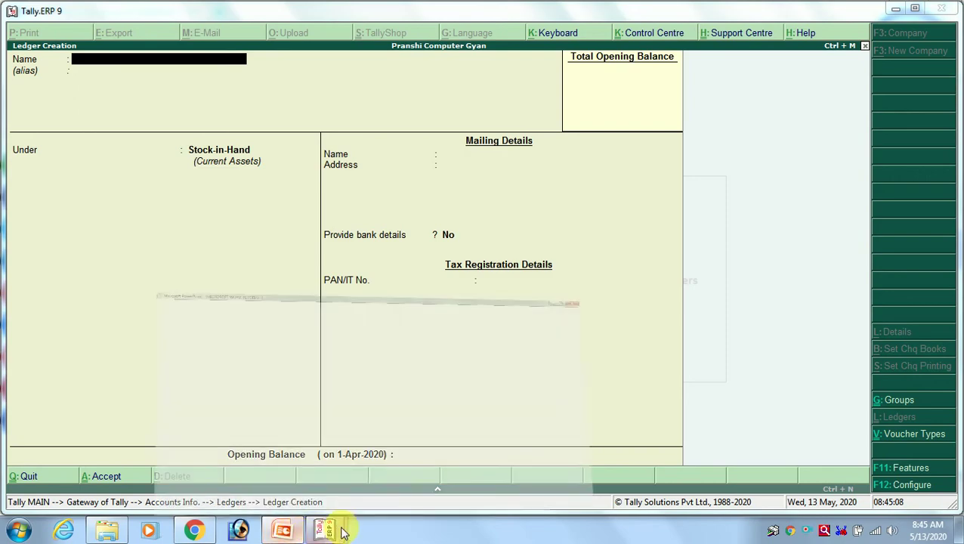
pyautogui.click(279, 533)
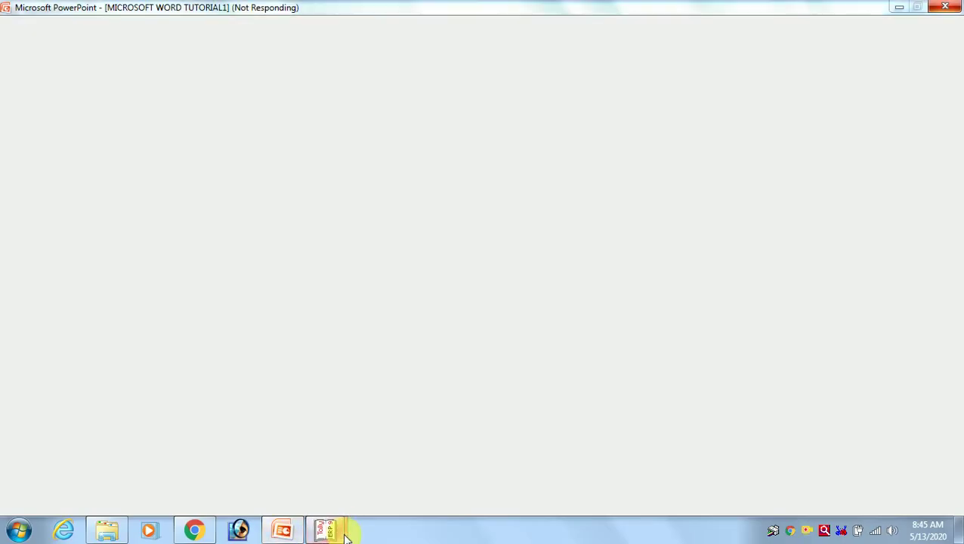
pyautogui.moveTo(345, 535)
pyautogui.click(338, 468)
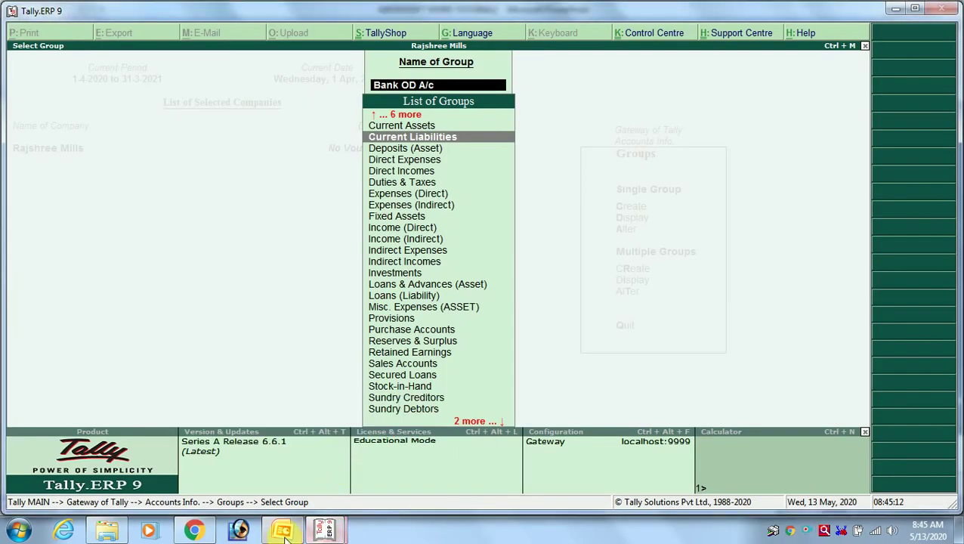
pyautogui.click(208, 532)
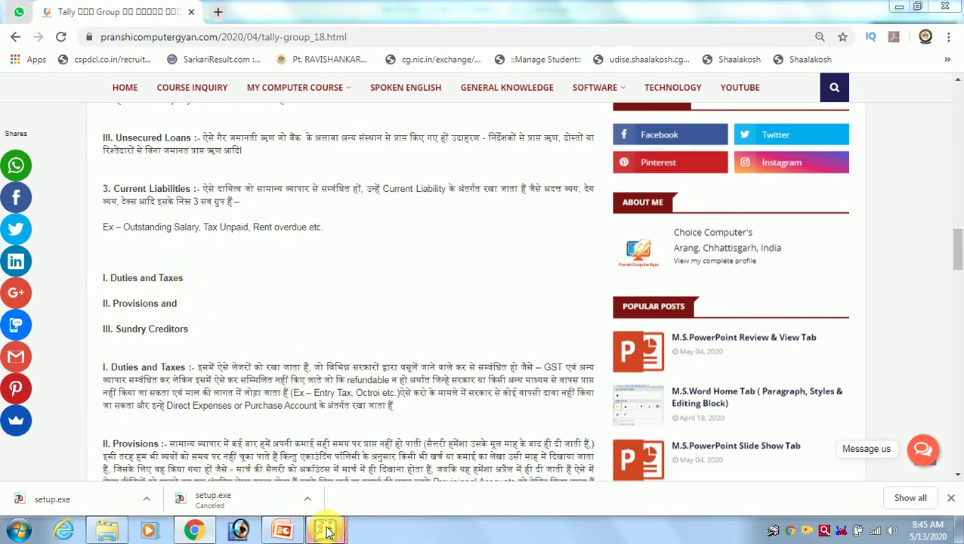
pyautogui.moveTo(332, 527)
pyautogui.click(276, 454)
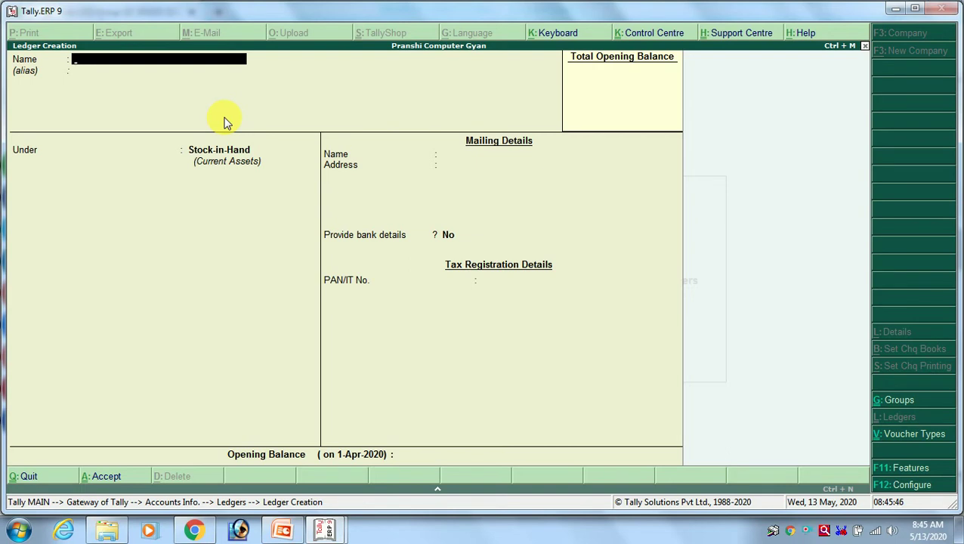
# Name the new ledger IGST.
pyautogui.write('GST')
pyautogui.press('Return')
# Put IGST under Duties & Taxes with duty type Others at 0% and reach the opening balance.
pyautogui.press('Return')
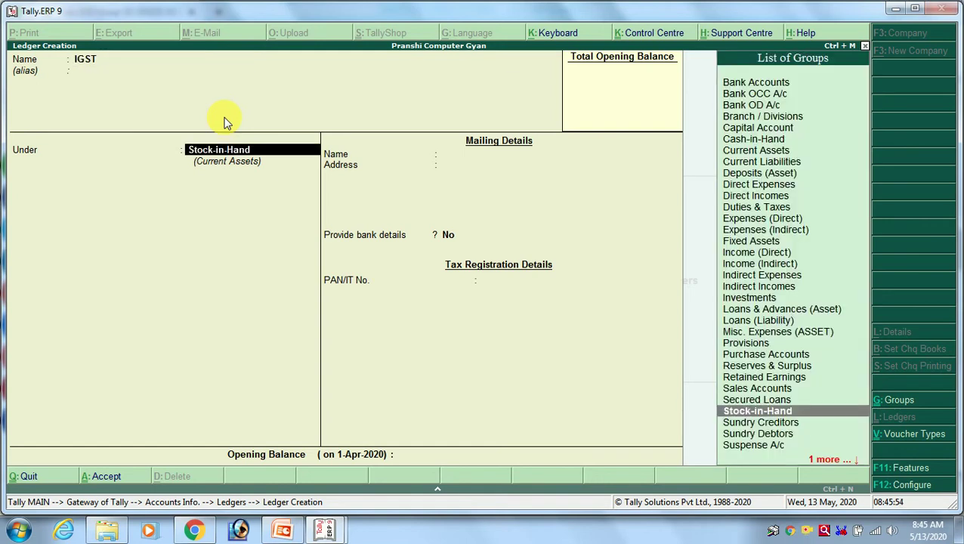
pyautogui.write('DU')
pyautogui.press('Return')
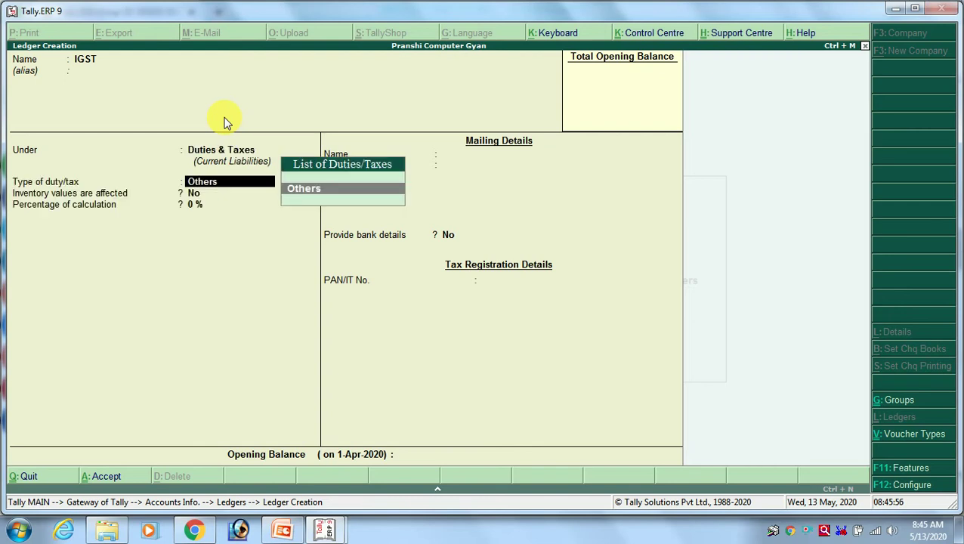
pyautogui.press('Return')
pyautogui.press('BackSpace')
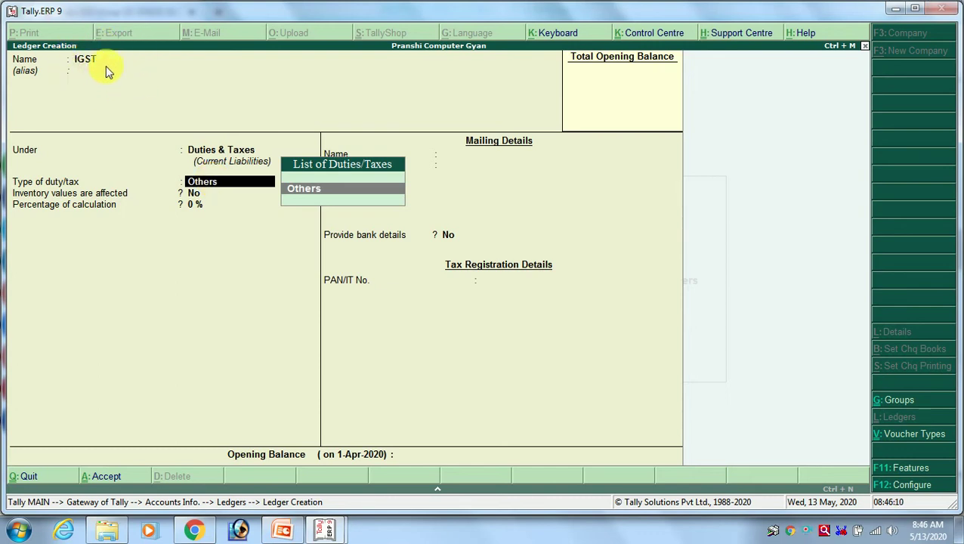
pyautogui.press('Return')
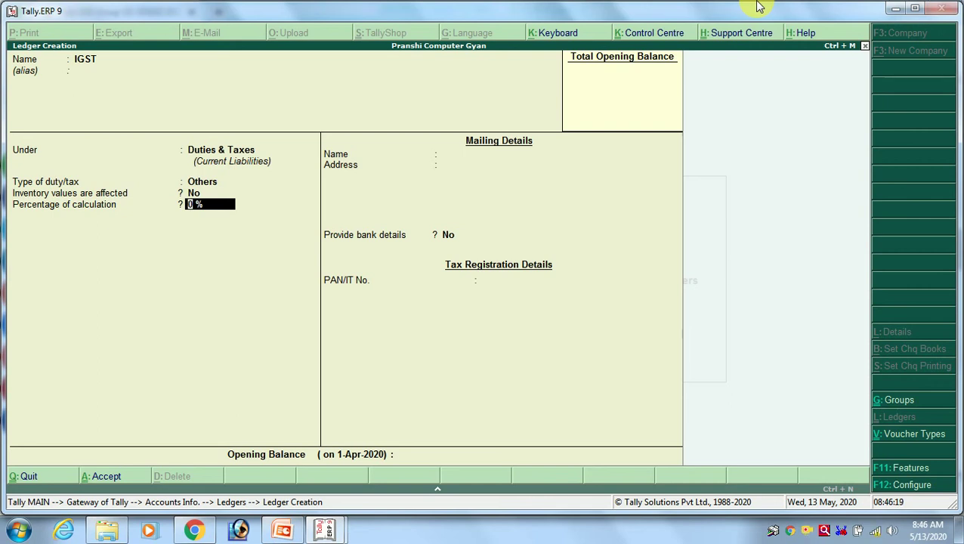
pyautogui.press('Return')
pyautogui.press('Return')
pyautogui.press('Return')
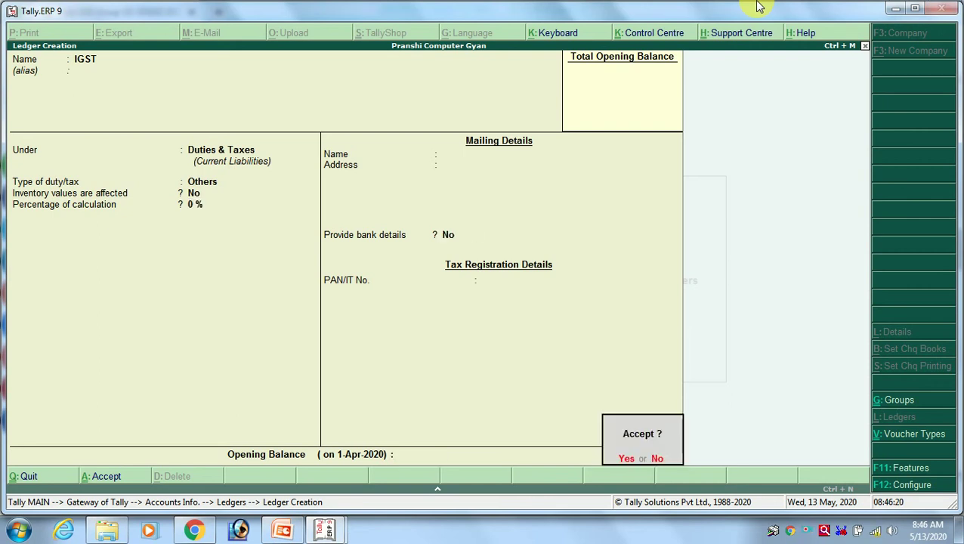
pyautogui.press('Return')
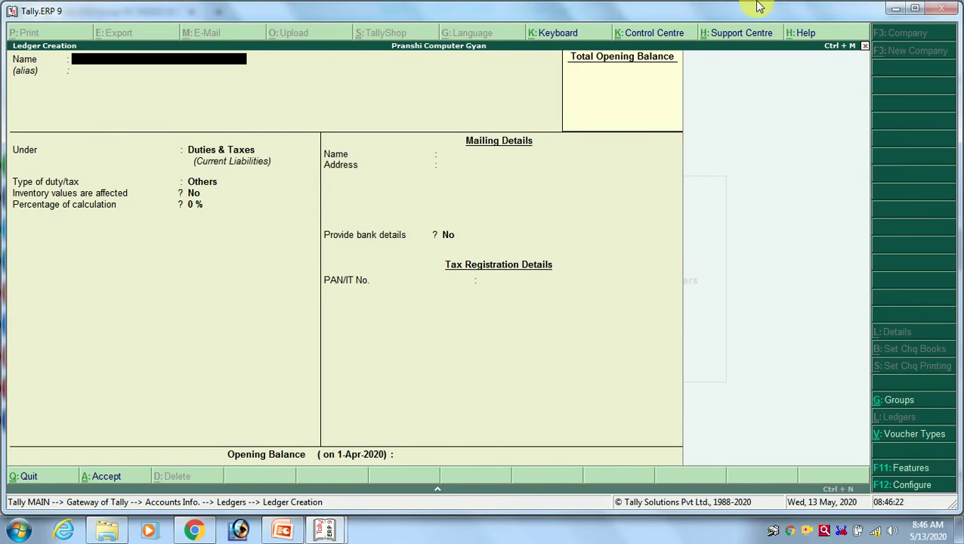
pyautogui.hotkey('alt', 'Tab')
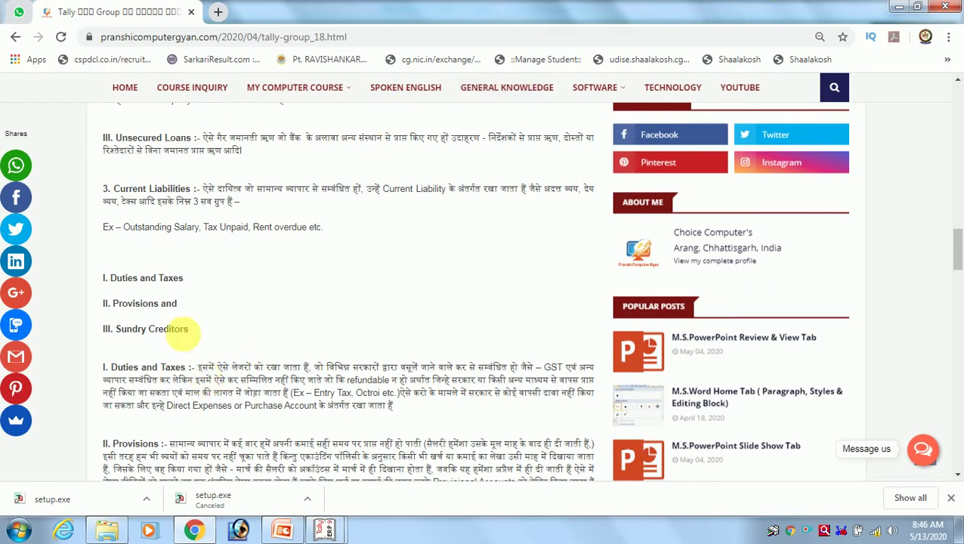
pyautogui.hotkey('alt', 'Tab')
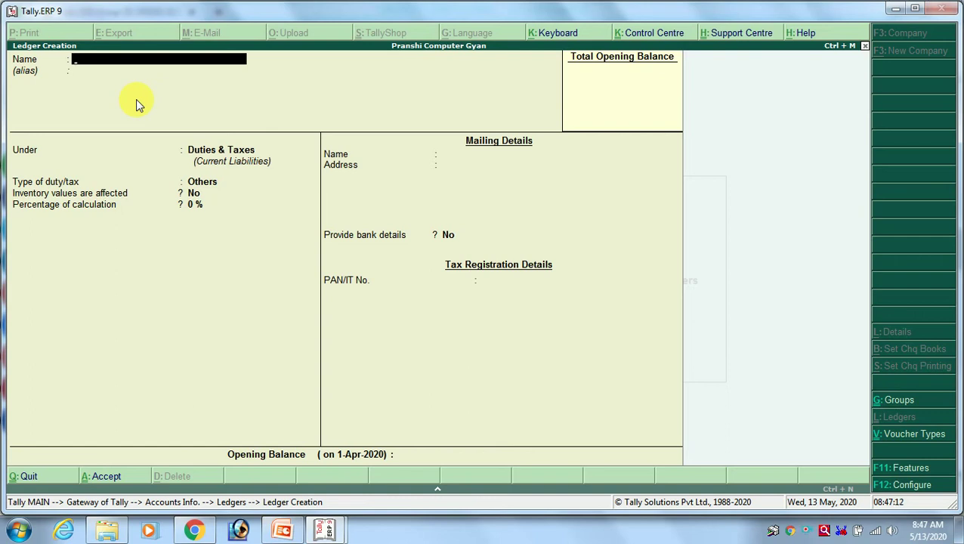
# Name the new ledger Outstanding Salary.
pyautogui.write('OUT')
pyautogui.press('BackSpace')
pyautogui.press('BackSpace')
pyautogui.write('utstanding')
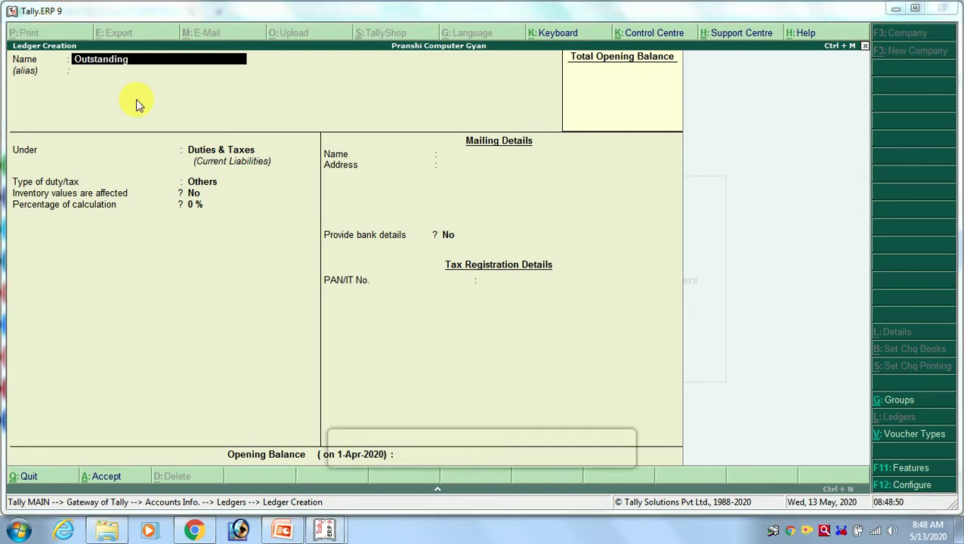
pyautogui.press('Return')
pyautogui.press('Return')
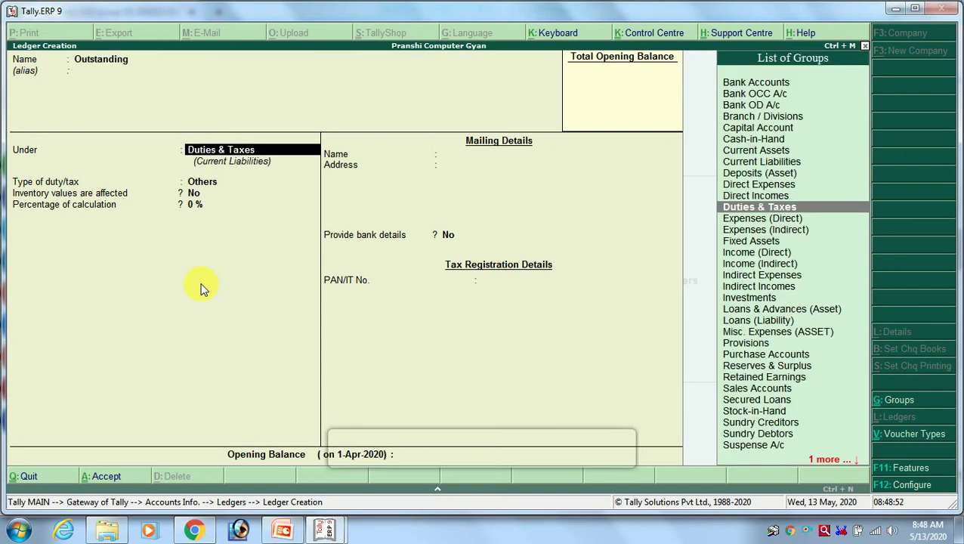
pyautogui.press('BackSpace')
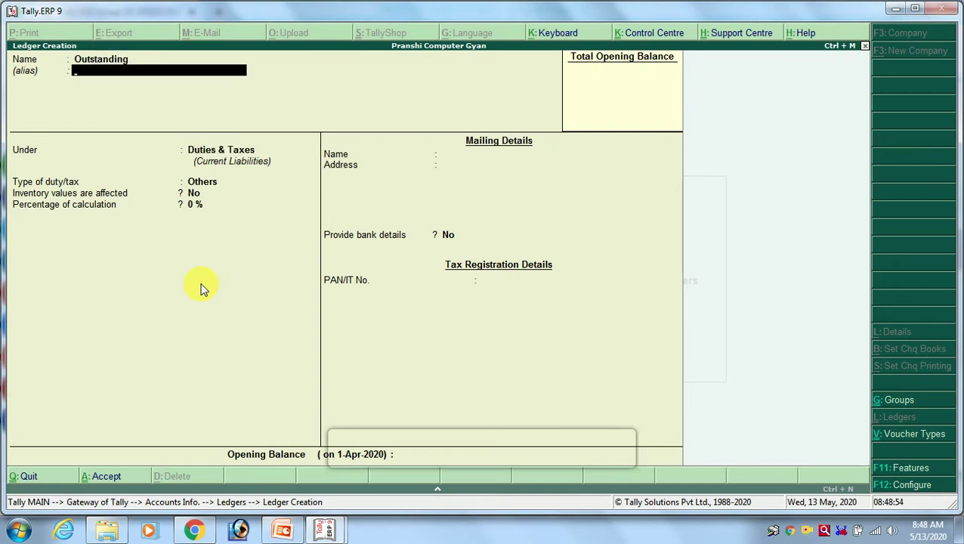
pyautogui.press('BackSpace')
pyautogui.write('Sat')
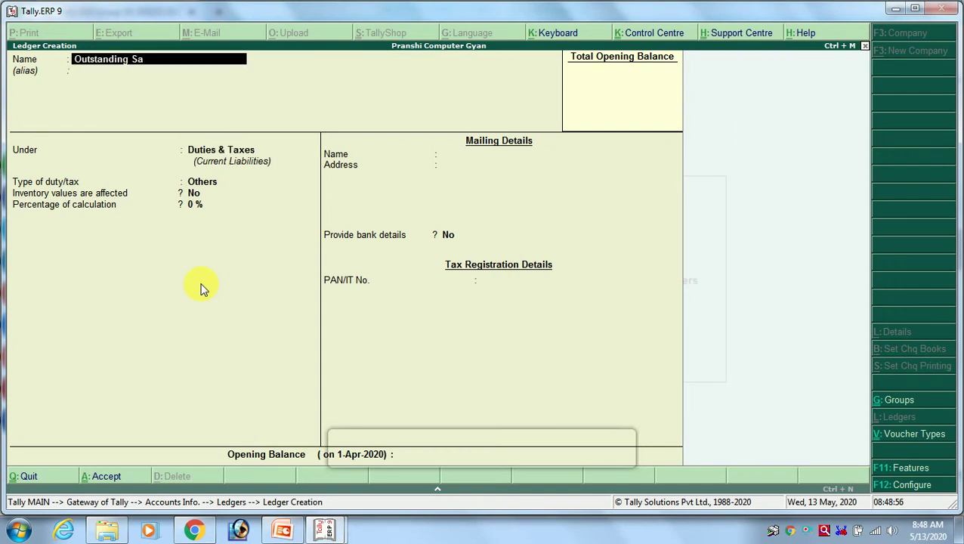
pyautogui.press('BackSpace')
pyautogui.press('BackSpace')
pyautogui.write('tandin')
pyautogui.press('BackSpace')
pyautogui.press('BackSpace')
pyautogui.press('BackSpace')
pyautogui.press('BackSpace')
pyautogui.press('BackSpace')
pyautogui.press('BackSpace')
pyautogui.write('alary')
pyautogui.press('Return')
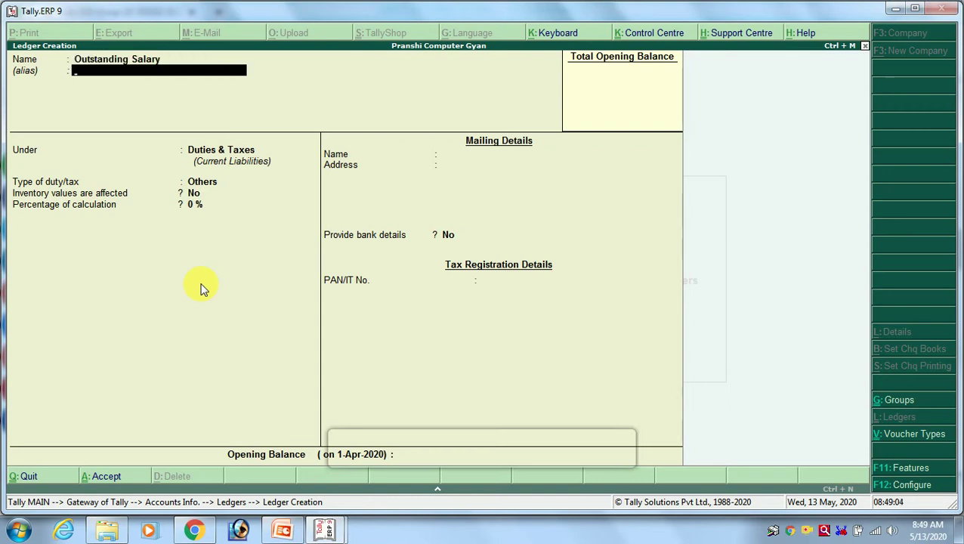
# Put Outstanding Salary under Provisions, save it, and switch to the current liabilities blog page.
pyautogui.press('Return')
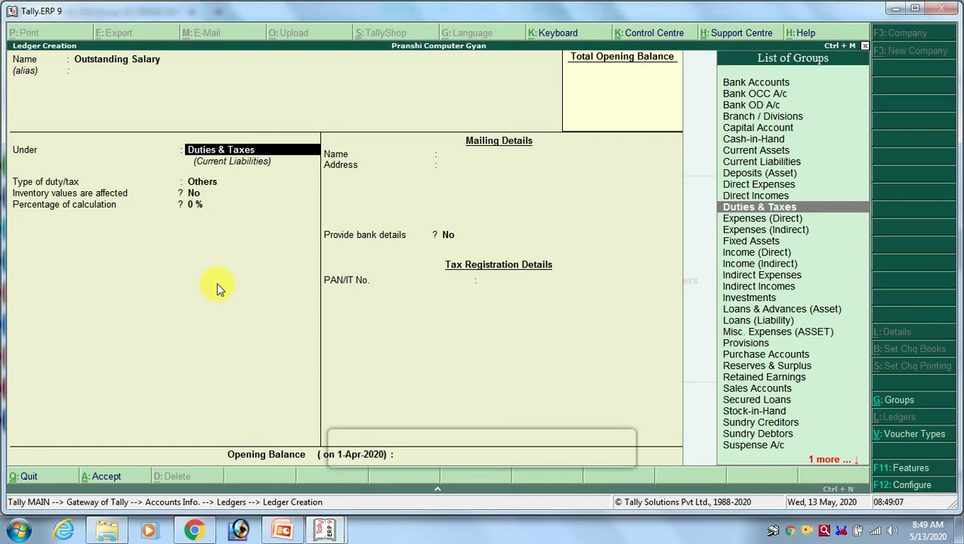
pyautogui.write('Pro')
pyautogui.press('Return')
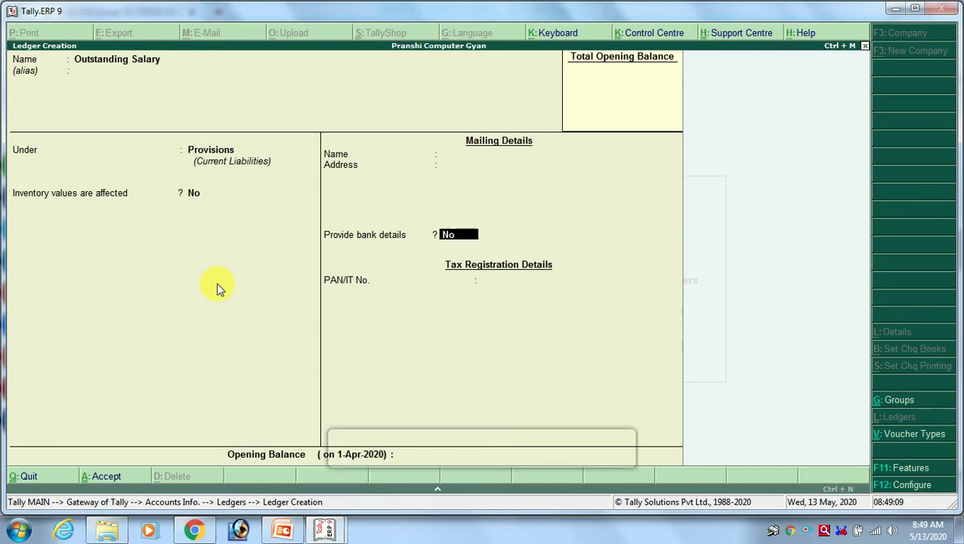
pyautogui.press('Return')
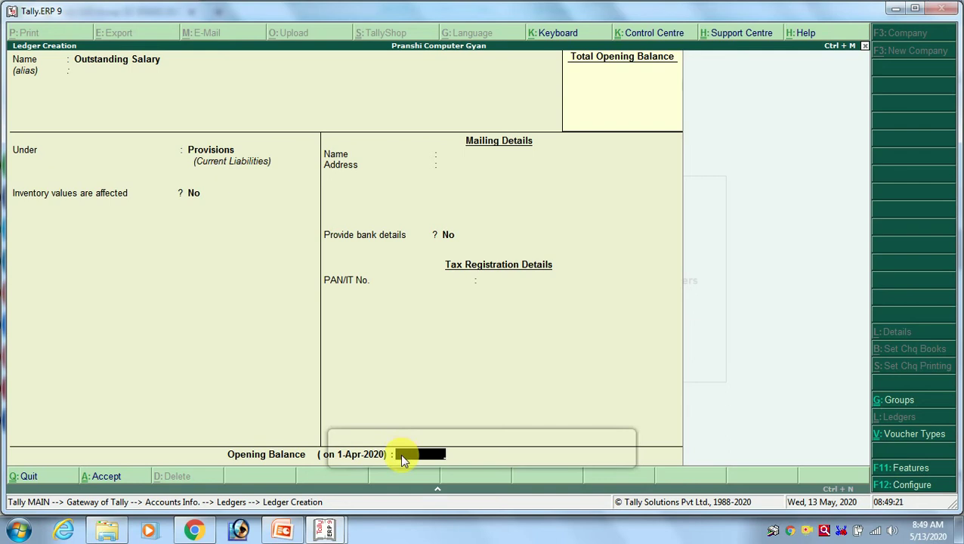
pyautogui.press('Return')
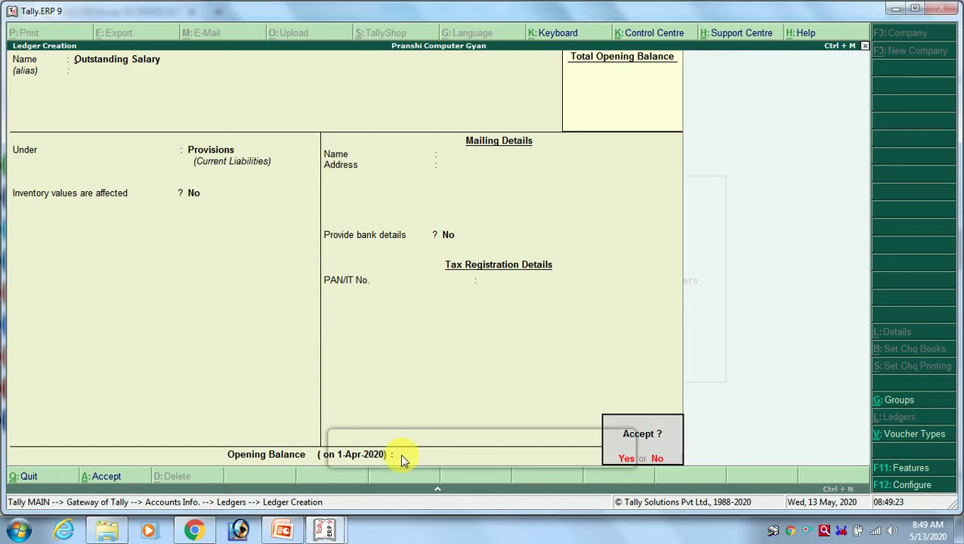
pyautogui.hotkey('alt', 'Tab')
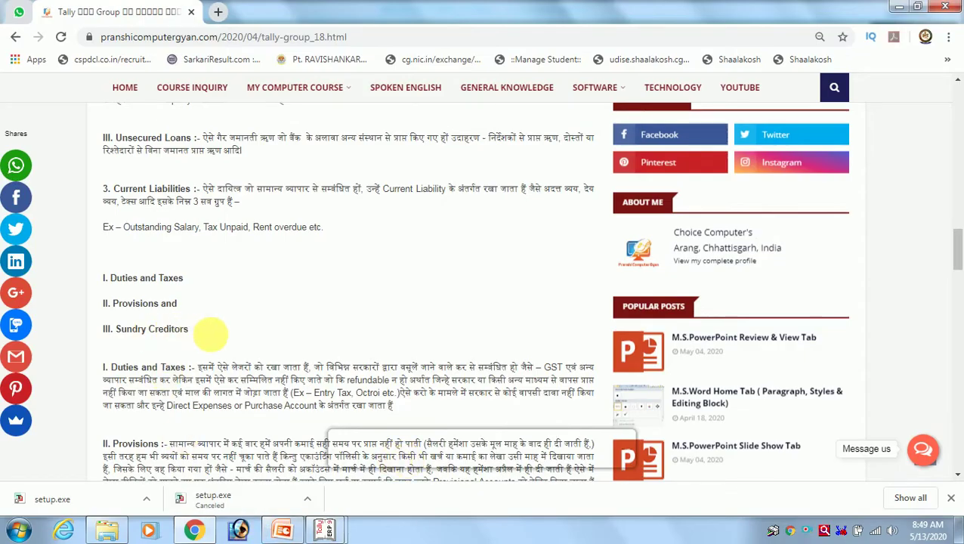
# After reviewing the Current Liabilities subgroups, return to Tally's Ledger Creation screen.
pyautogui.hotkey('alt', 'Tab')
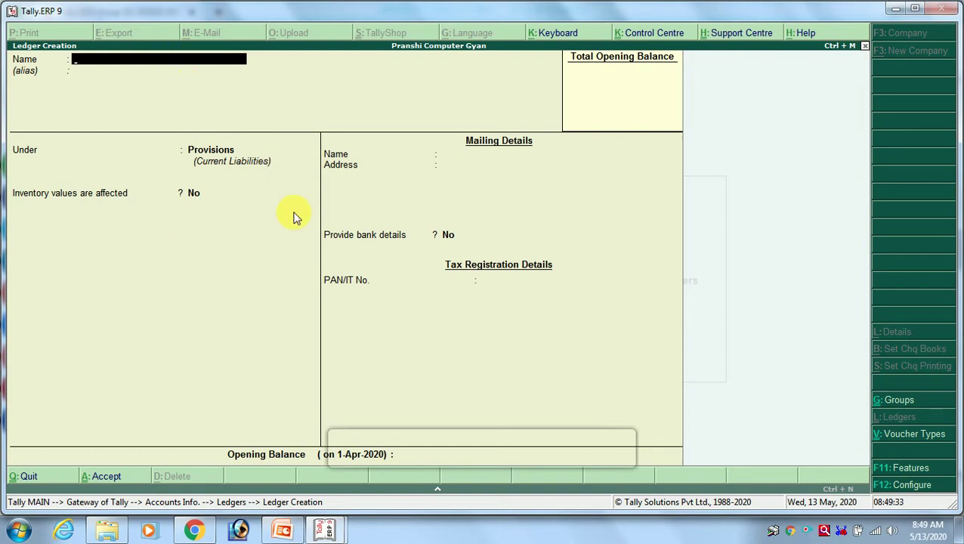
# Create and save a Home Service ledger under Sundry Creditors.
pyautogui.write('Home Service')
pyautogui.press('Return')
pyautogui.press('Return')
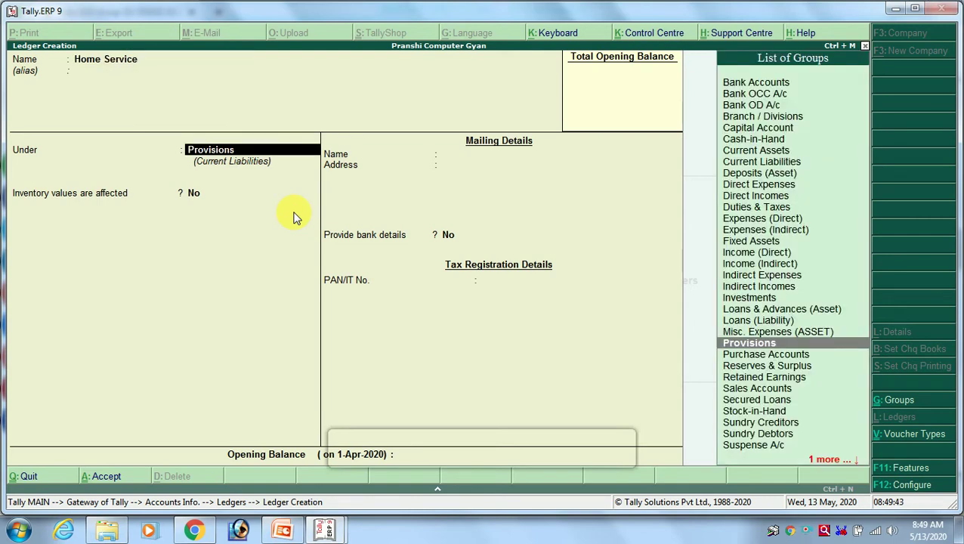
pyautogui.write('Cre')
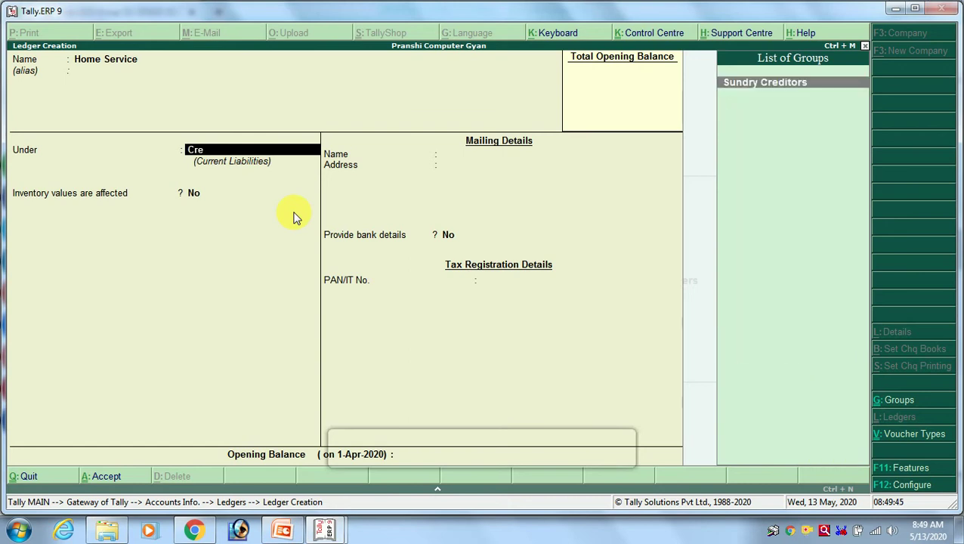
pyautogui.press('Return')
pyautogui.press('Return')
pyautogui.press('Return')
pyautogui.press('Return')
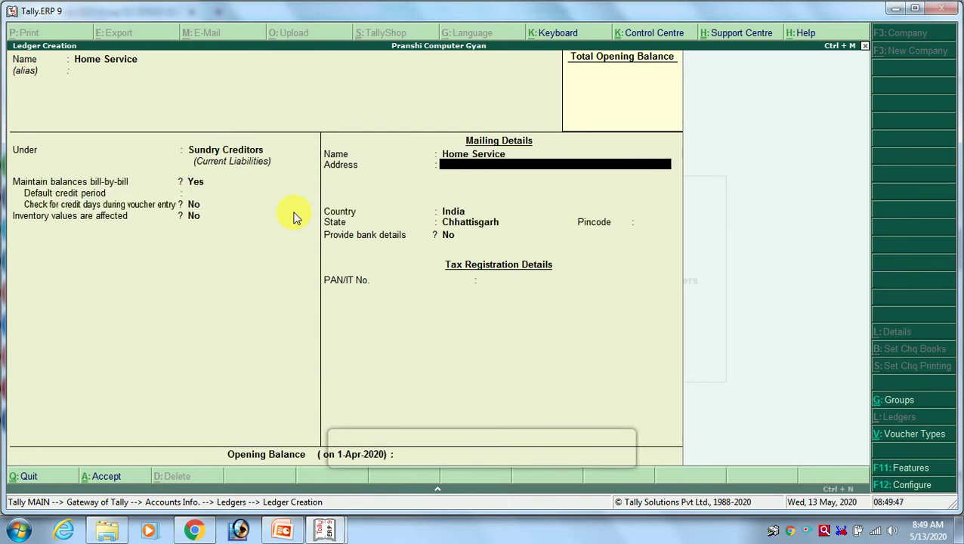
pyautogui.hotkey('ctrl', 'a')
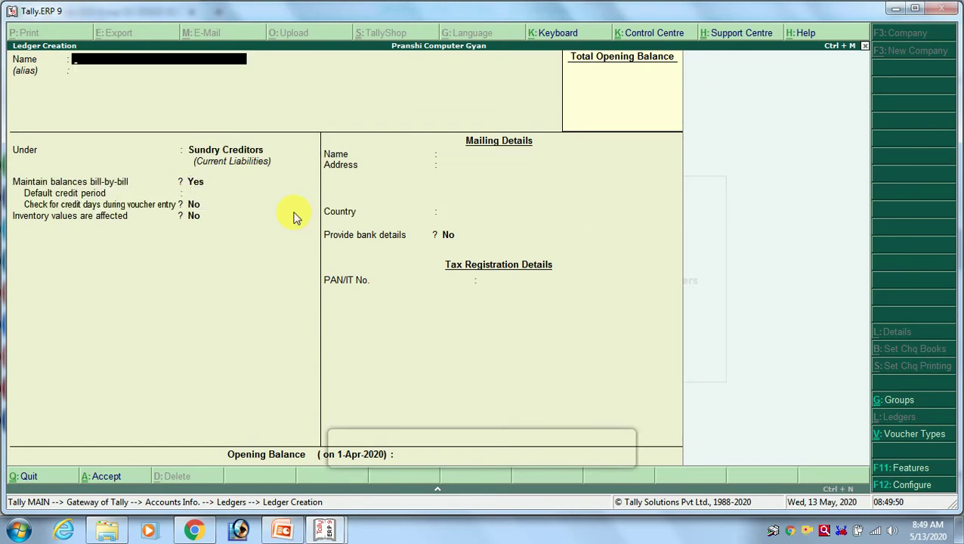
pyautogui.hotkey('alt', 'Tab')
pyautogui.hotkey('alt', 'Tab')
# Browse Direct Expenses, Direct Incomes and Expenses (Indirect) in Rajshree Mills' group list, then switch back.
pyautogui.moveTo(321, 521)
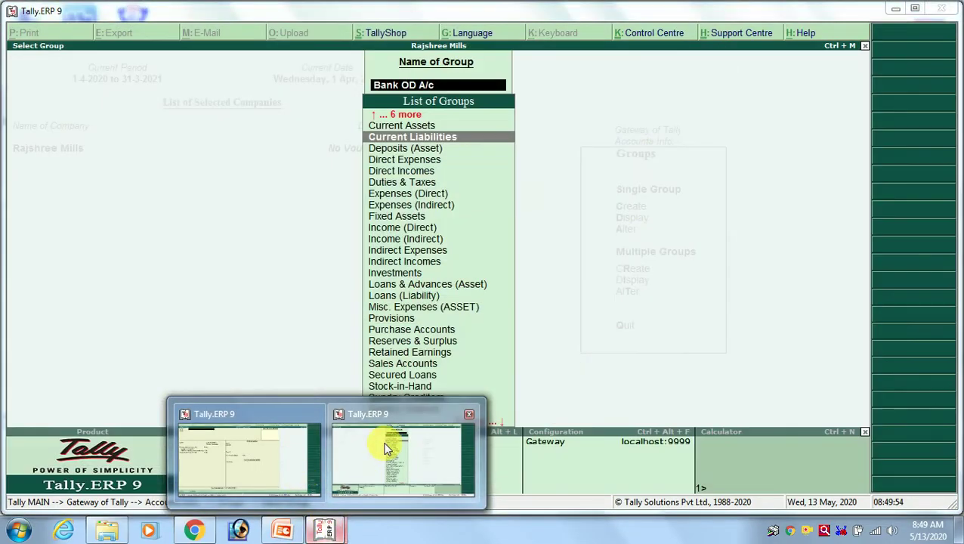
pyautogui.click(382, 447)
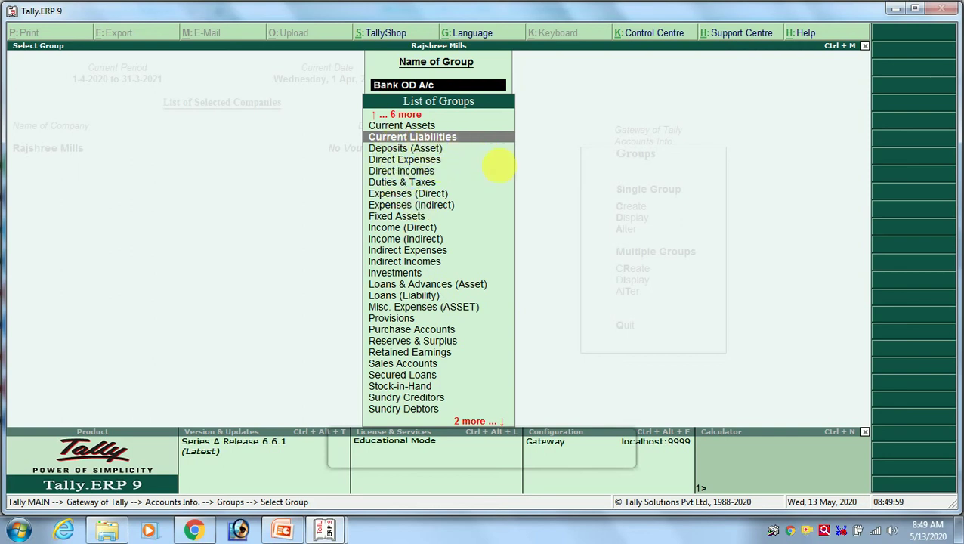
pyautogui.press('Up')
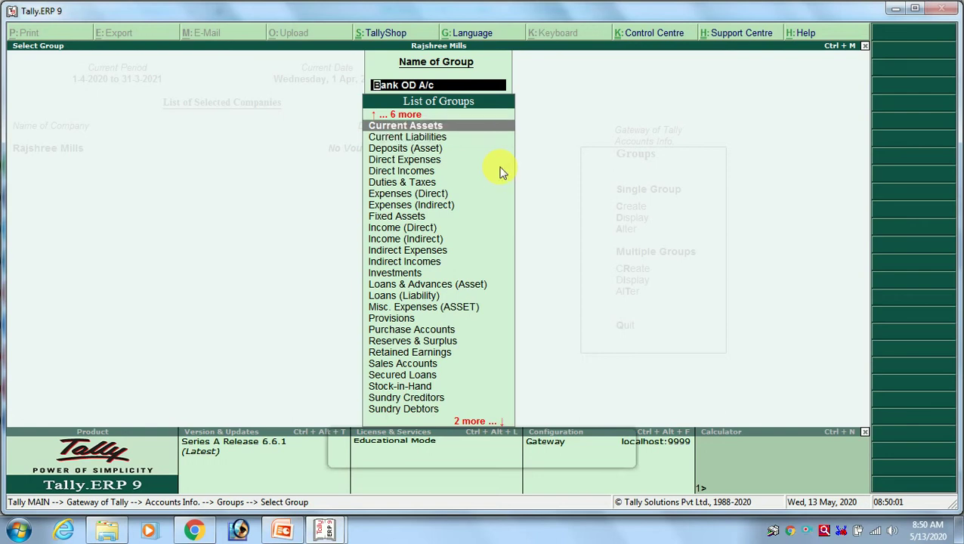
pyautogui.press('Down')
pyautogui.press('Down')
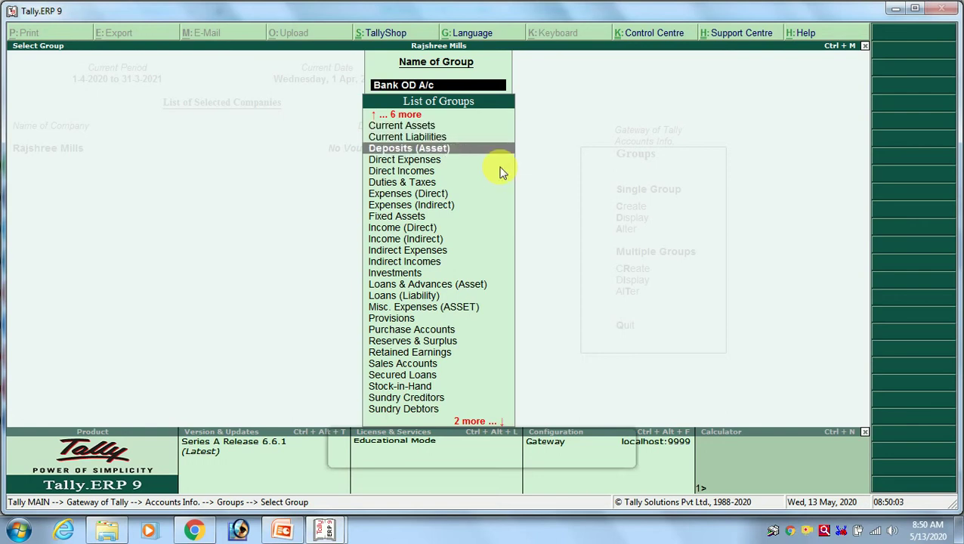
pyautogui.press('Down')
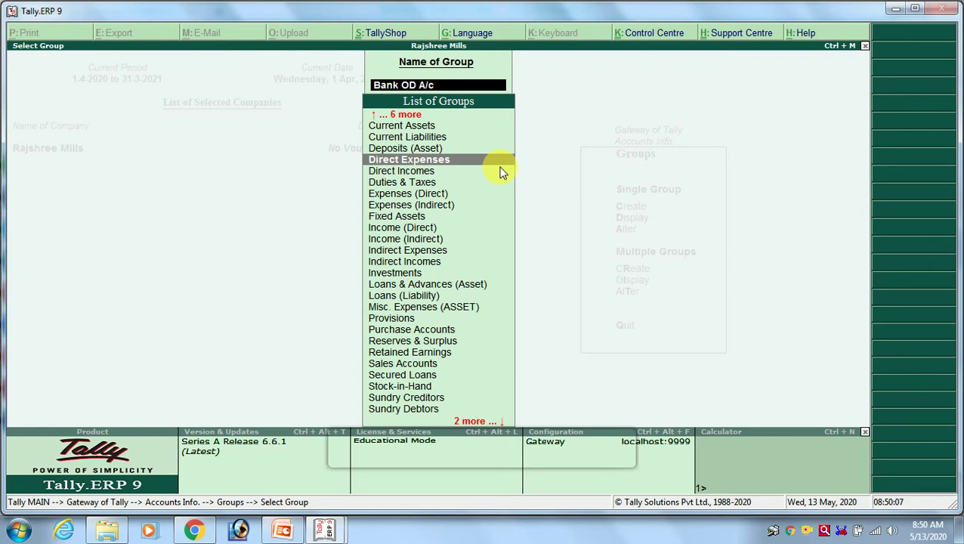
pyautogui.press('Down')
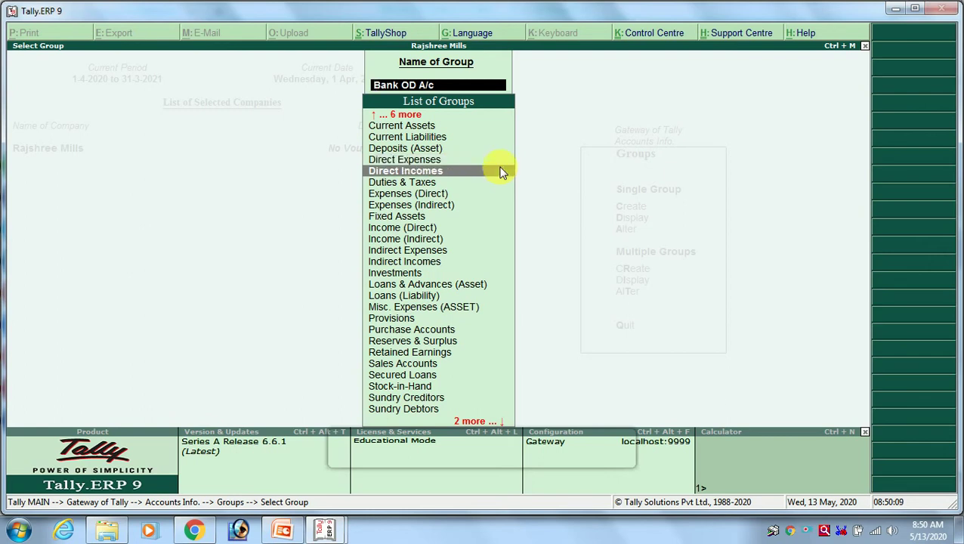
pyautogui.press('Down')
pyautogui.press('Down')
pyautogui.press('Down')
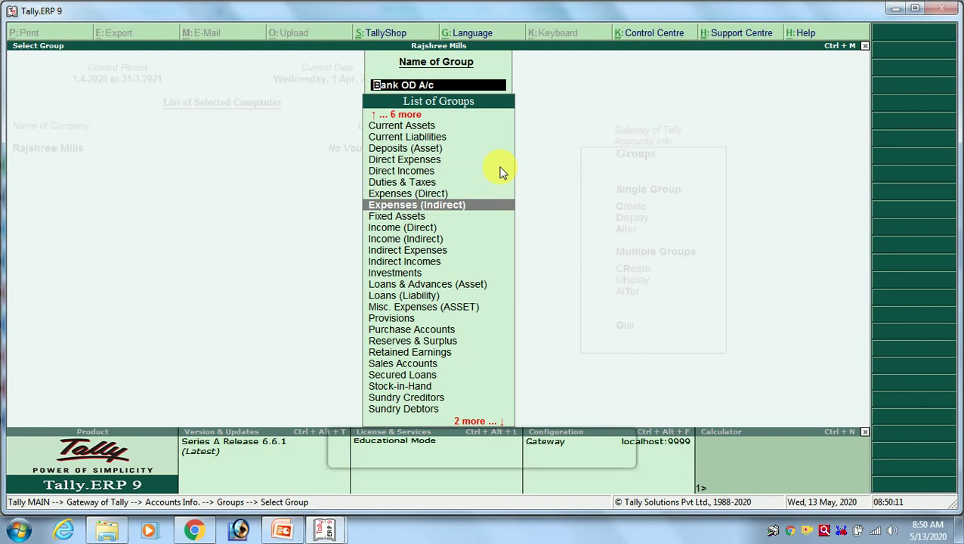
pyautogui.press('Up')
pyautogui.press('Up')
pyautogui.press('Up')
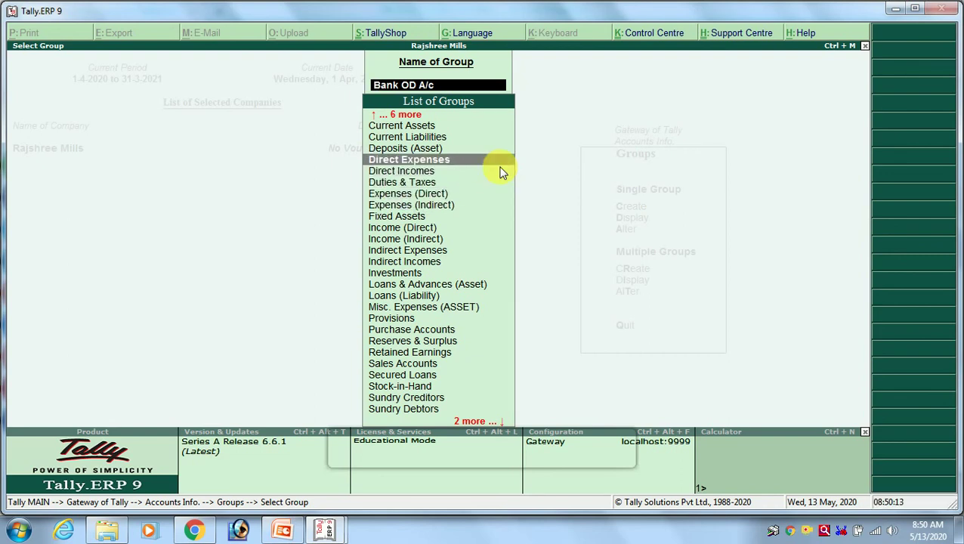
pyautogui.press('Up')
pyautogui.hotkey('alt', 'Tab')
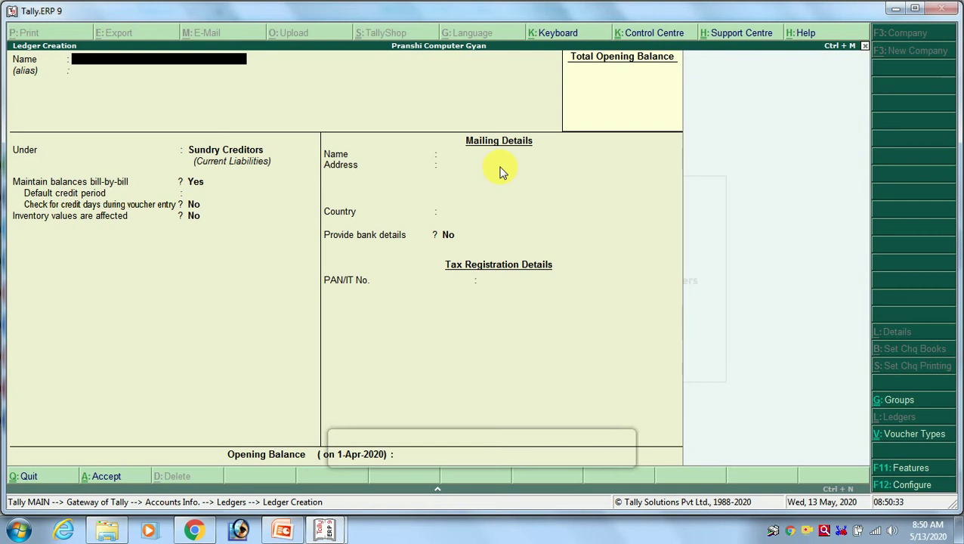
# Create a Transporting Charge ledger under Direct Expenses, then switch to Rajshree Mills' group list.
pyautogui.write('Transporting Charge')
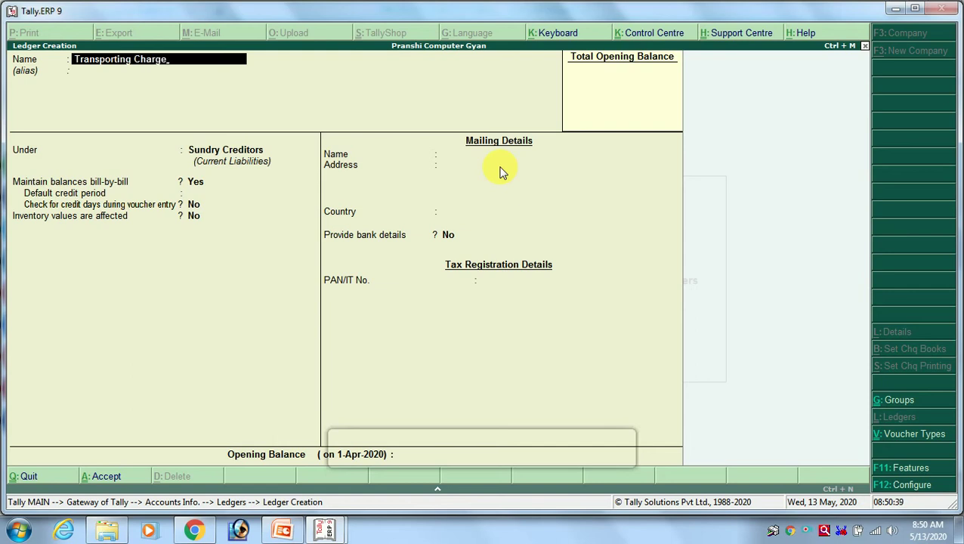
pyautogui.press('Return')
pyautogui.press('Return')
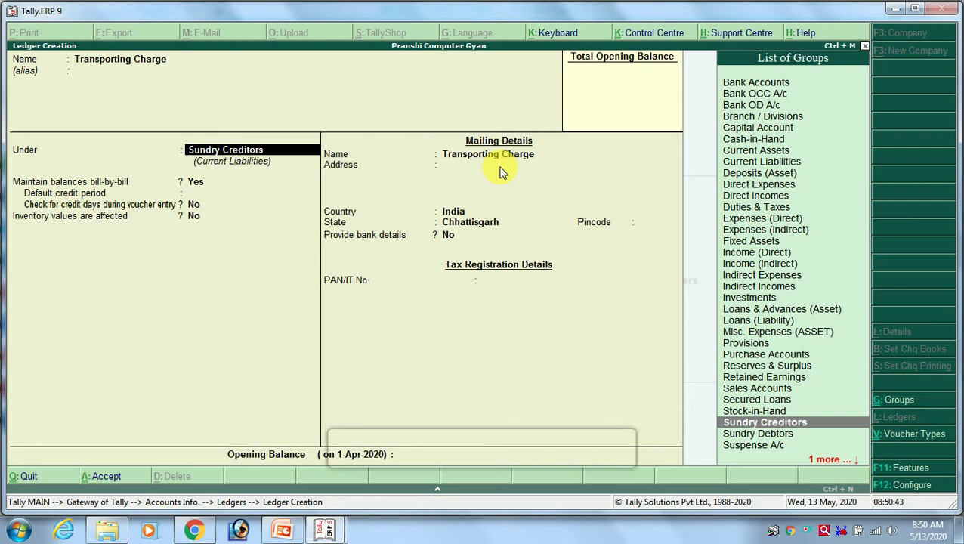
pyautogui.write('Dire')
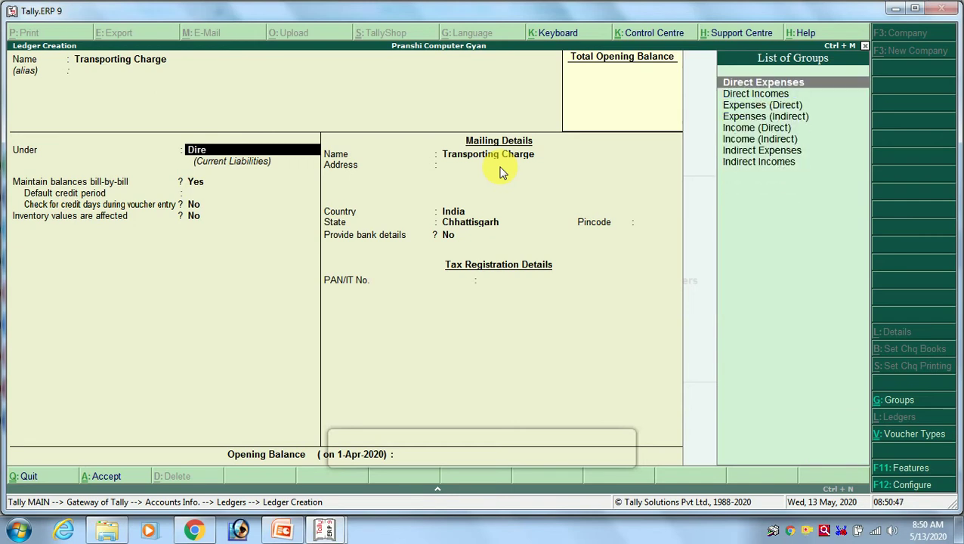
pyautogui.press('Return')
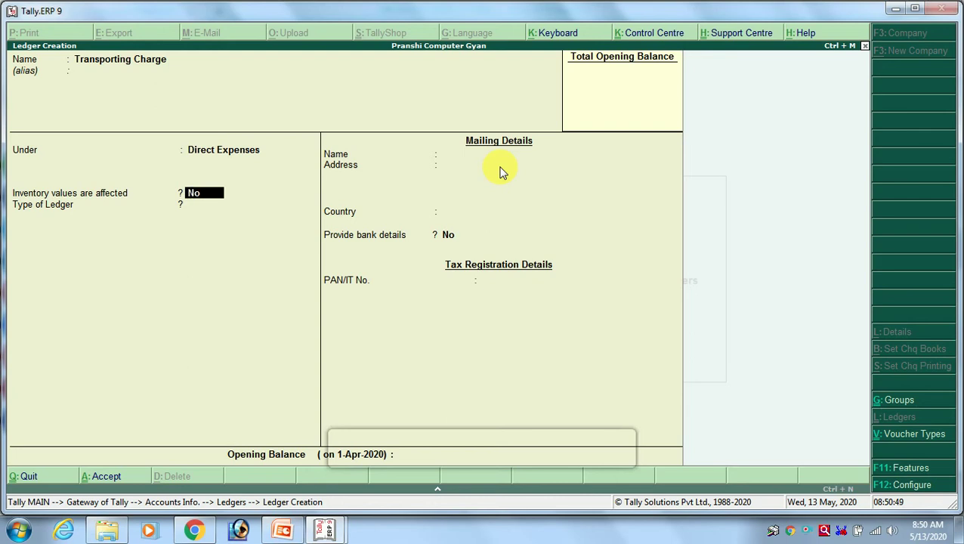
pyautogui.hotkey('alt', 'Tab')
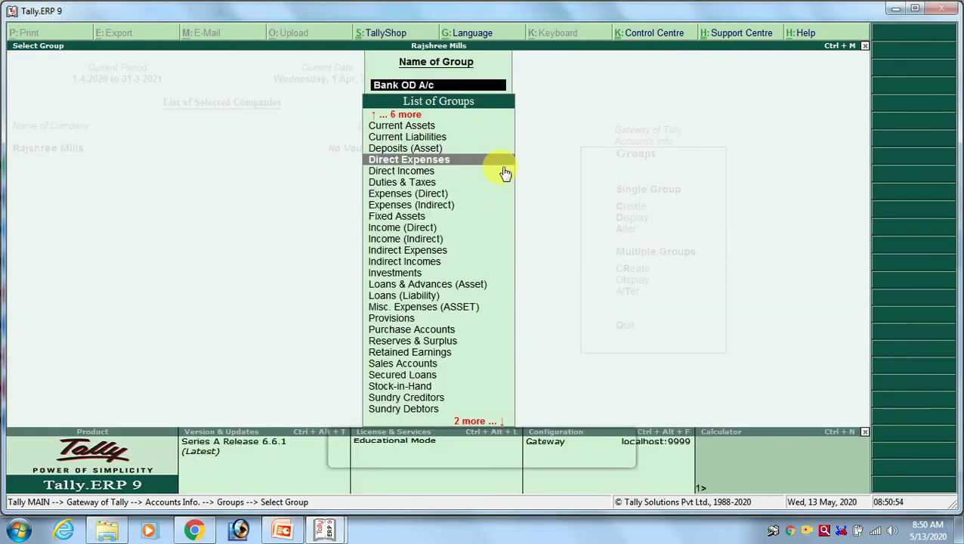
# Move down Rajshree Mills' group list to Expenses (Indirect), then return to Ledger Creation.
pyautogui.press('Down')
pyautogui.press('Down')
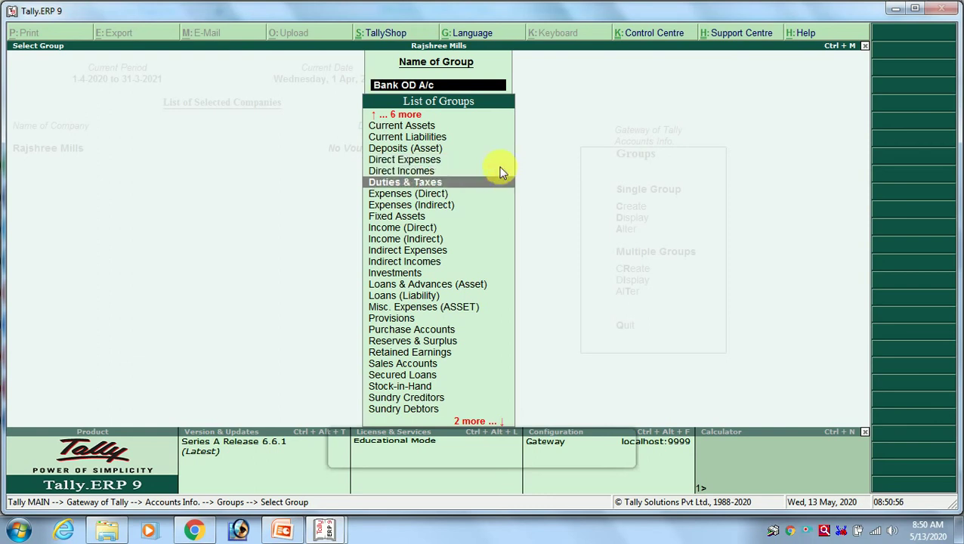
pyautogui.press('Down')
pyautogui.press('Down')
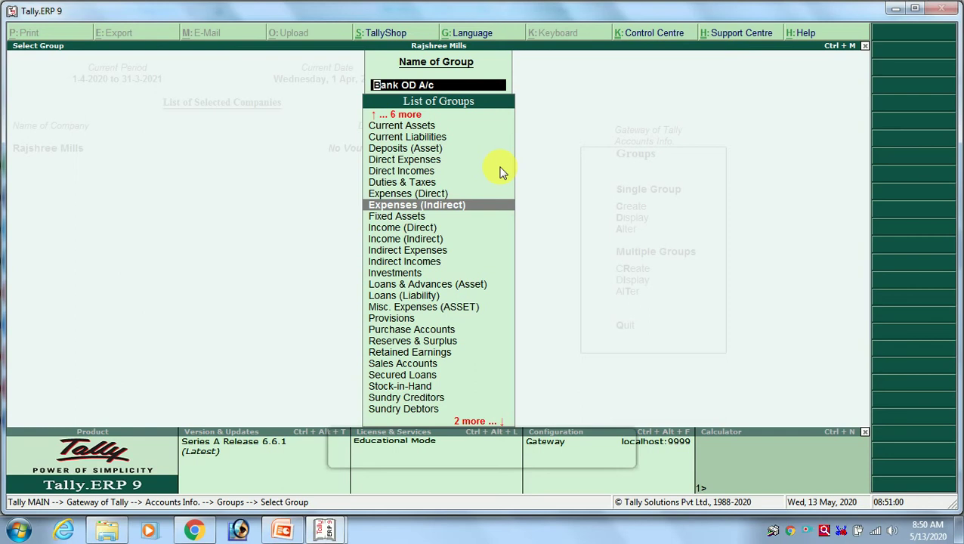
pyautogui.hotkey('alt', 'Tab')
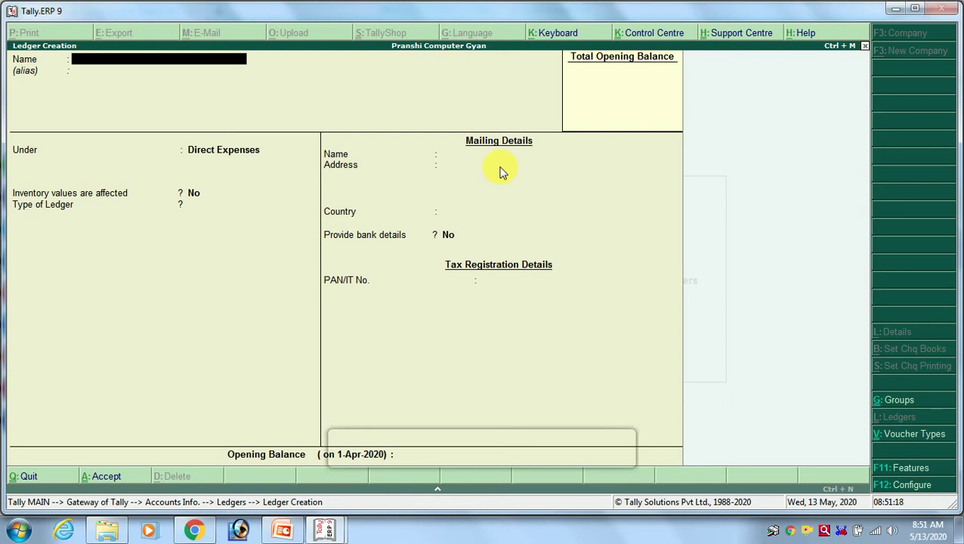
# Create and save an Office Rent ledger under Indirect Expenses.
pyautogui.write('Office Rent')
pyautogui.press('Return')
pyautogui.press('Return')
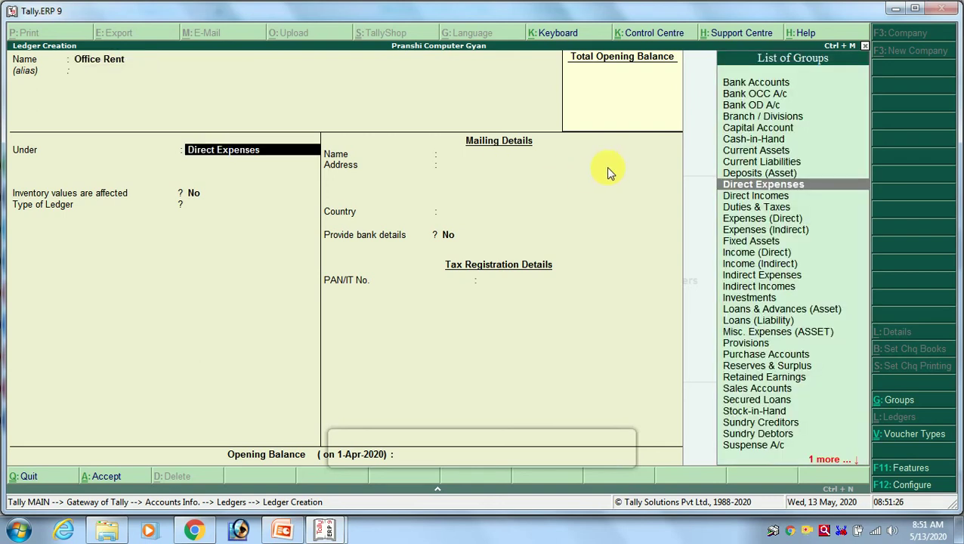
pyautogui.write('Ind')
pyautogui.press('Down')
pyautogui.press('Down')
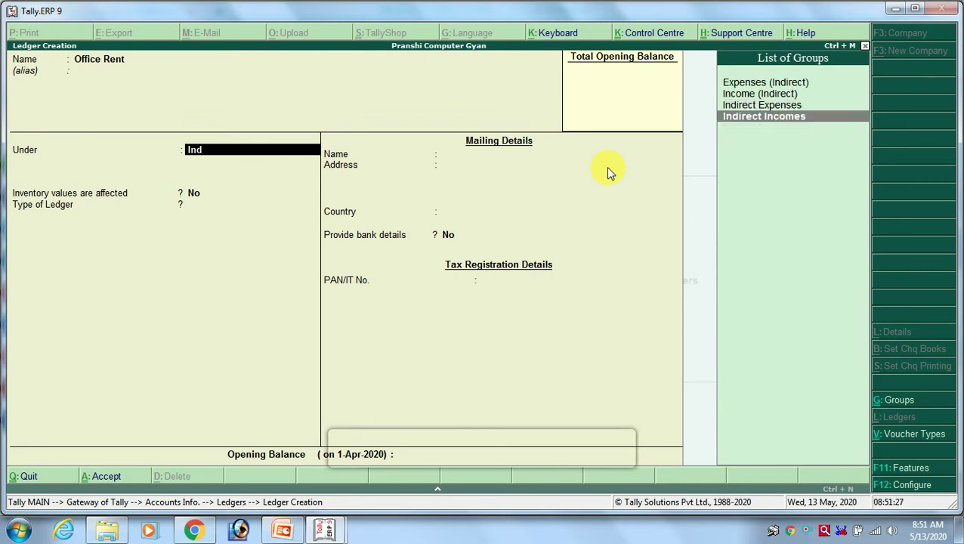
pyautogui.press('Up')
pyautogui.press('Up')
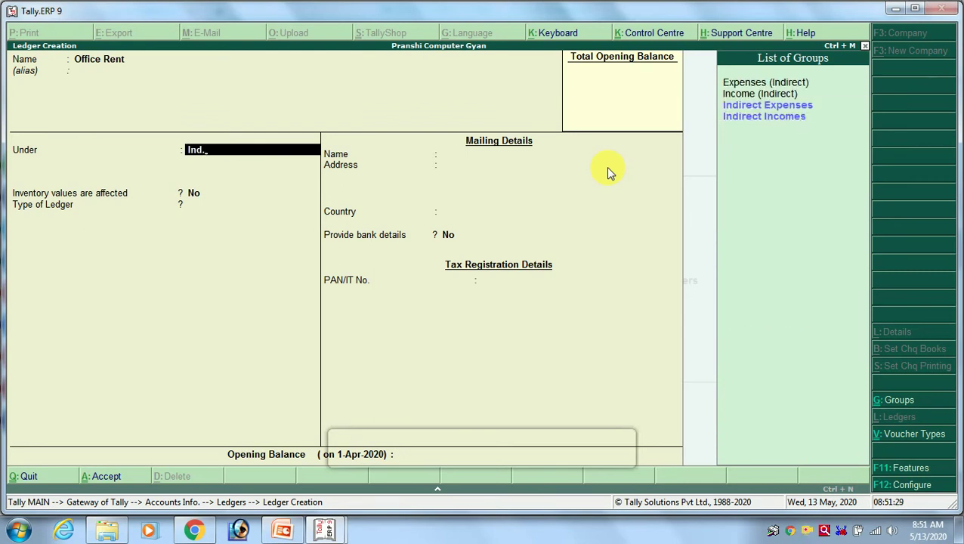
pyautogui.press('Down')
pyautogui.press('Return')
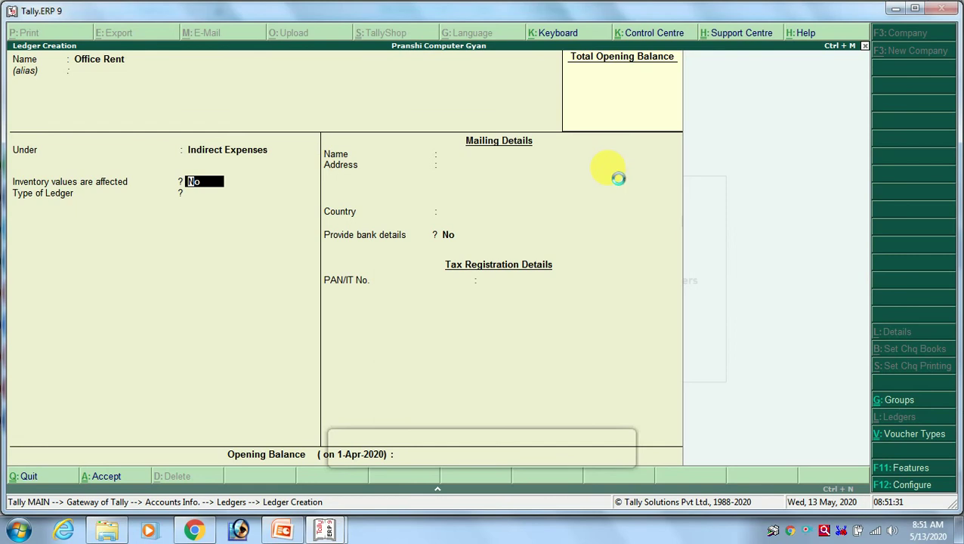
pyautogui.hotkey('ctrl', 'a')
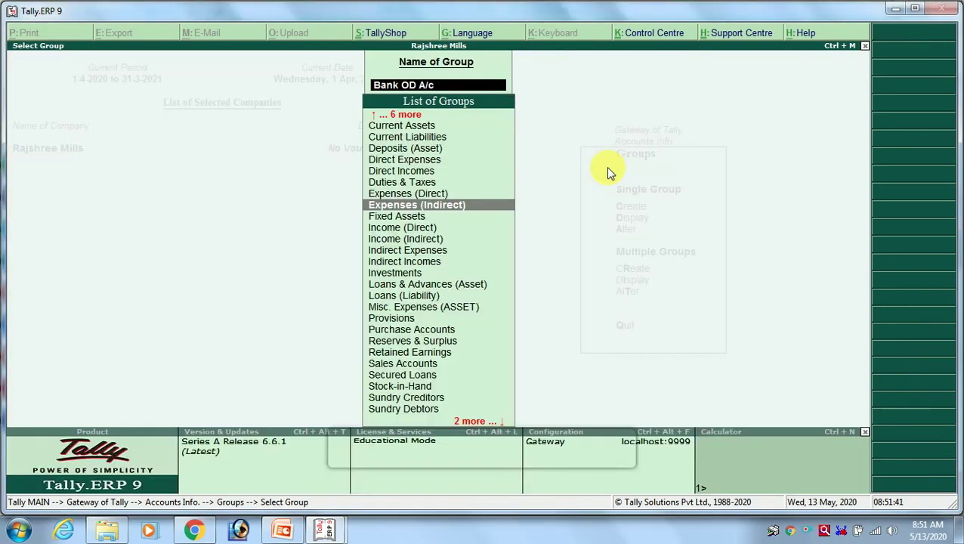
pyautogui.press('Down')
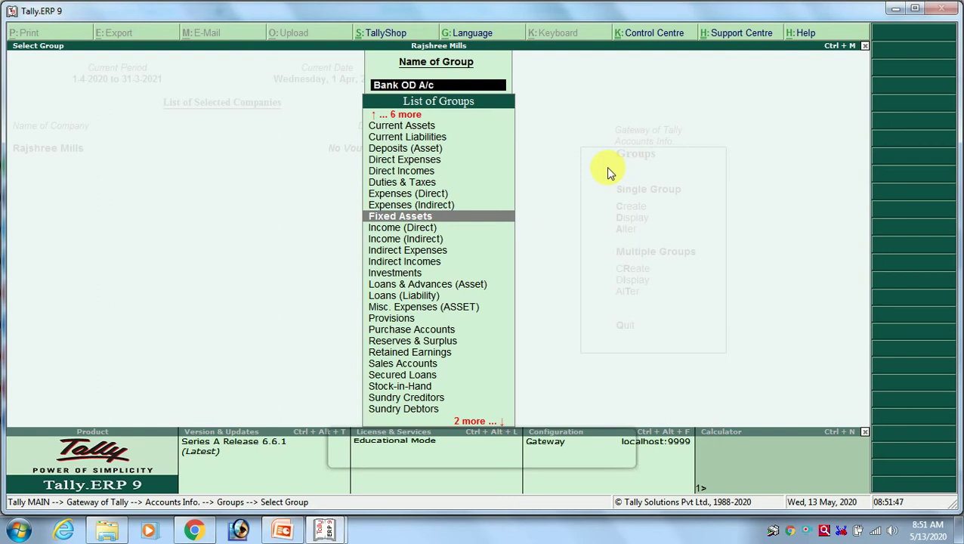
pyautogui.press('Up')
pyautogui.press('Up')
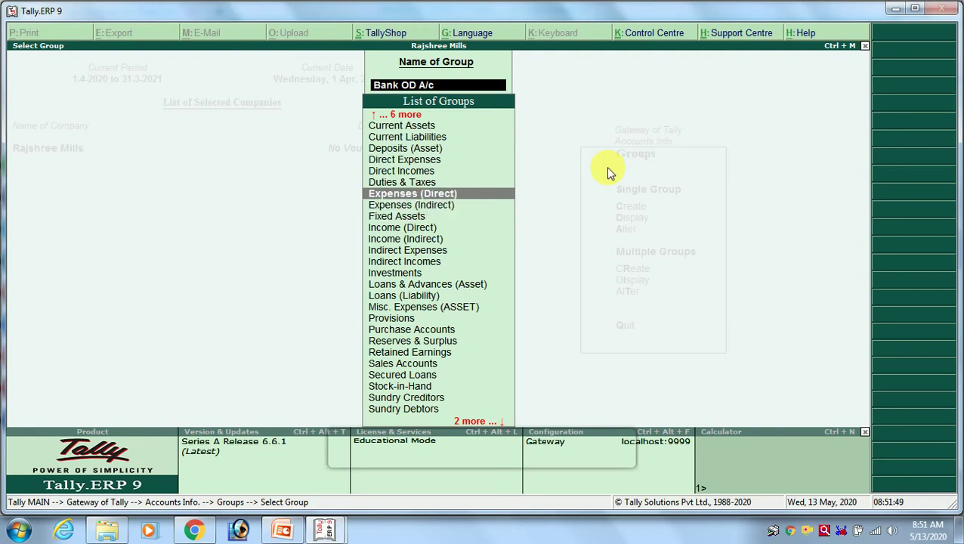
pyautogui.press('Up')
pyautogui.press('Up')
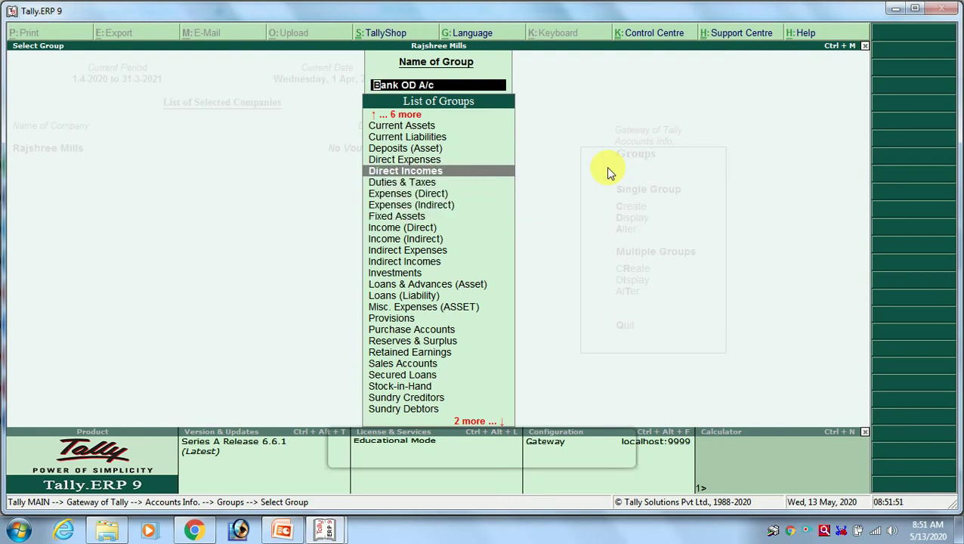
pyautogui.press('Down')
pyautogui.press('Down')
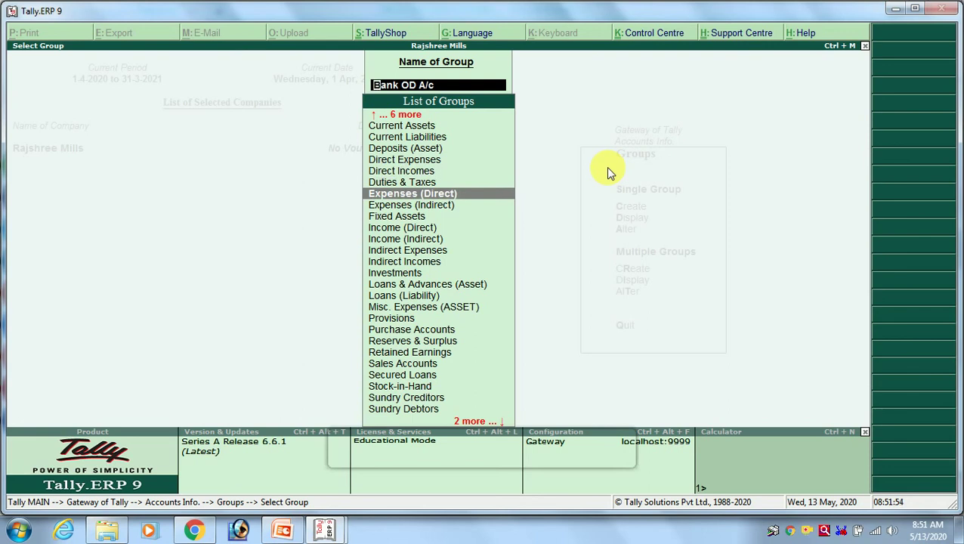
pyautogui.press('Up')
pyautogui.press('Up')
pyautogui.press('Down')
pyautogui.press('Down')
pyautogui.press('Down')
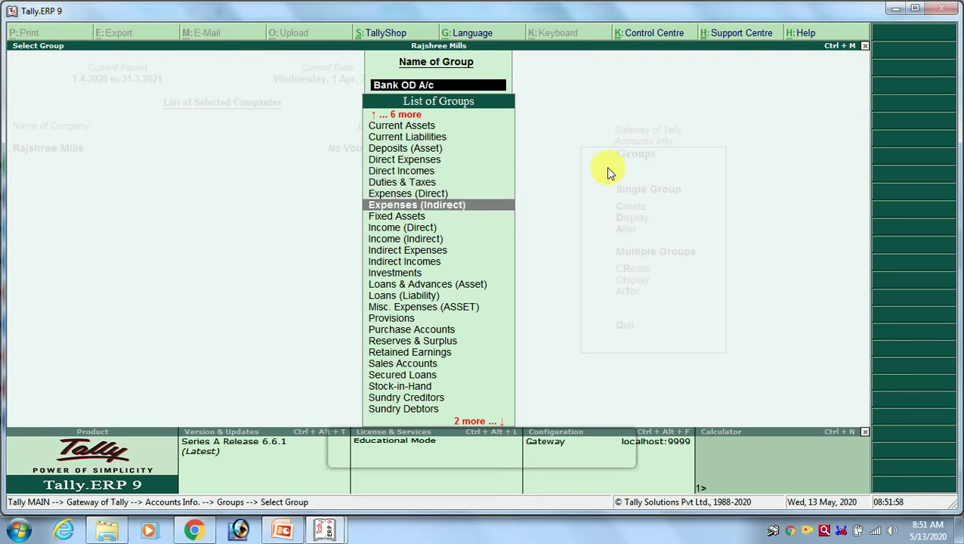
pyautogui.press('Down')
pyautogui.press('Down')
pyautogui.press('Down')
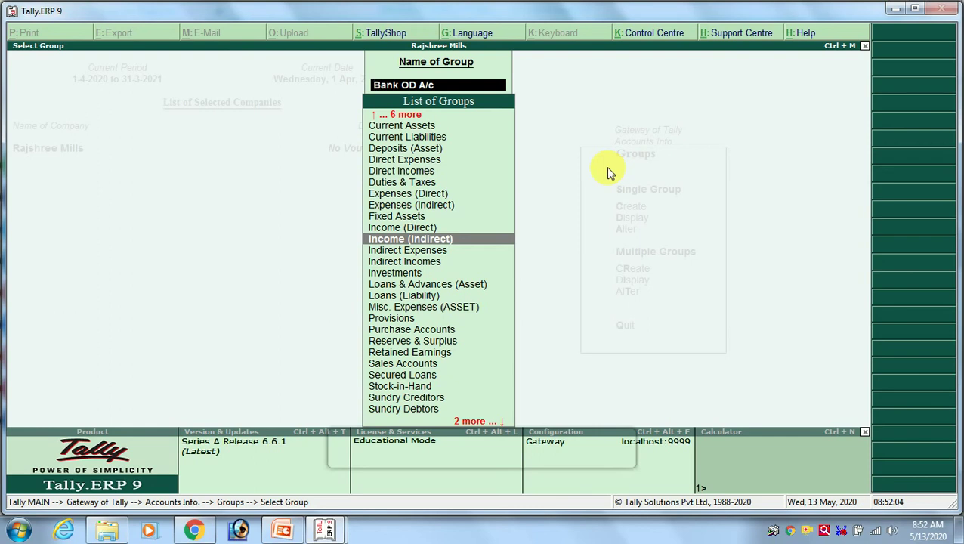
pyautogui.press('Up')
pyautogui.press('Up')
pyautogui.press('Up')
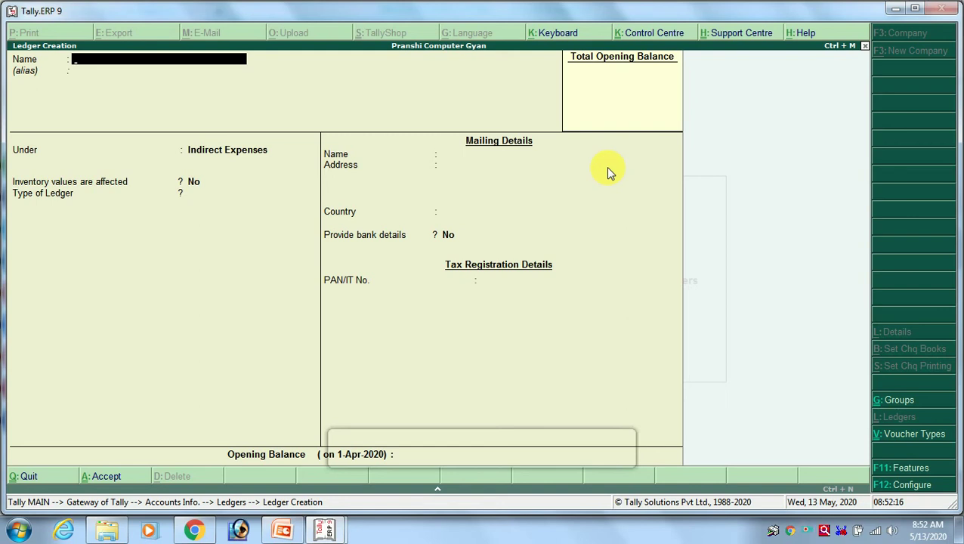
# Create and save an M.S.Office ledger under Direct Incomes, then switch to Rajshree Mills' window.
pyautogui.write('M.S.Office')
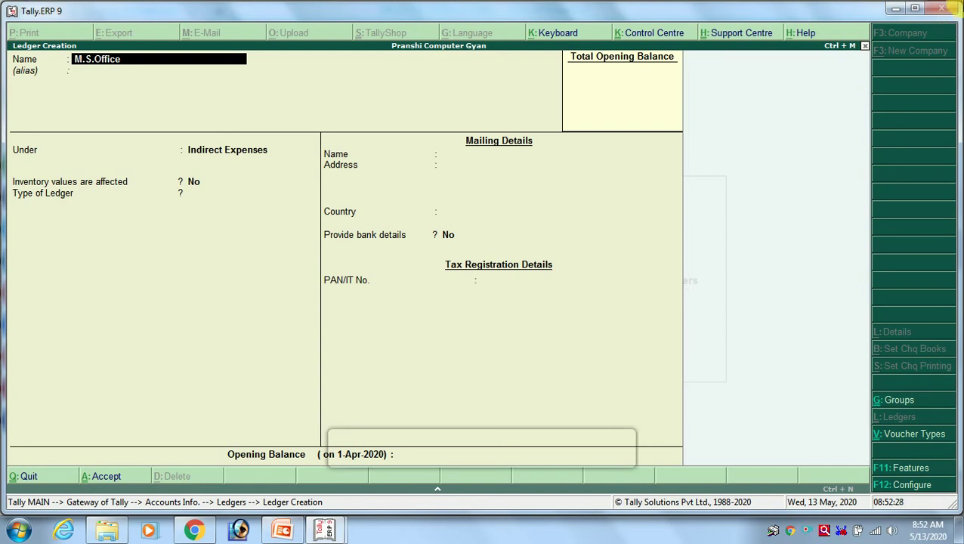
pyautogui.press('Return')
pyautogui.press('Return')
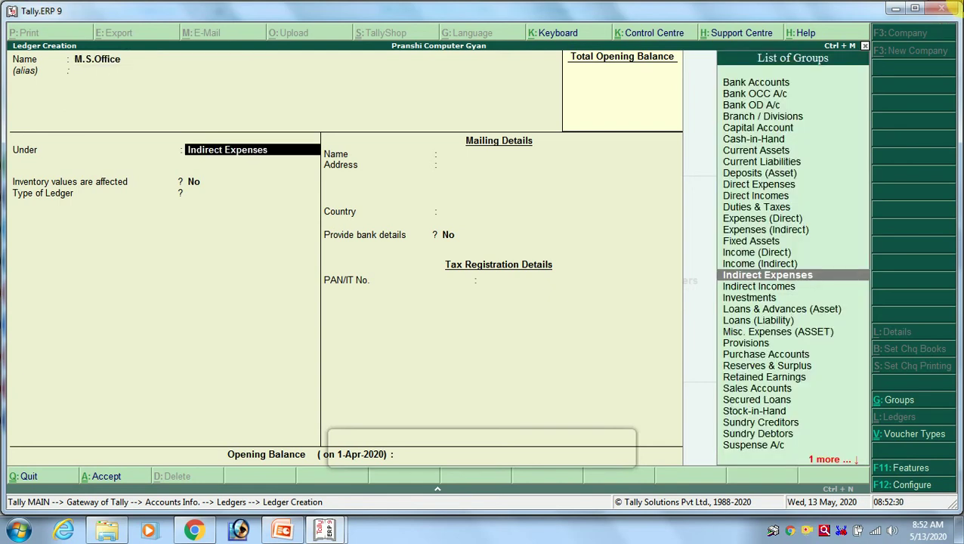
pyautogui.write('Dire')
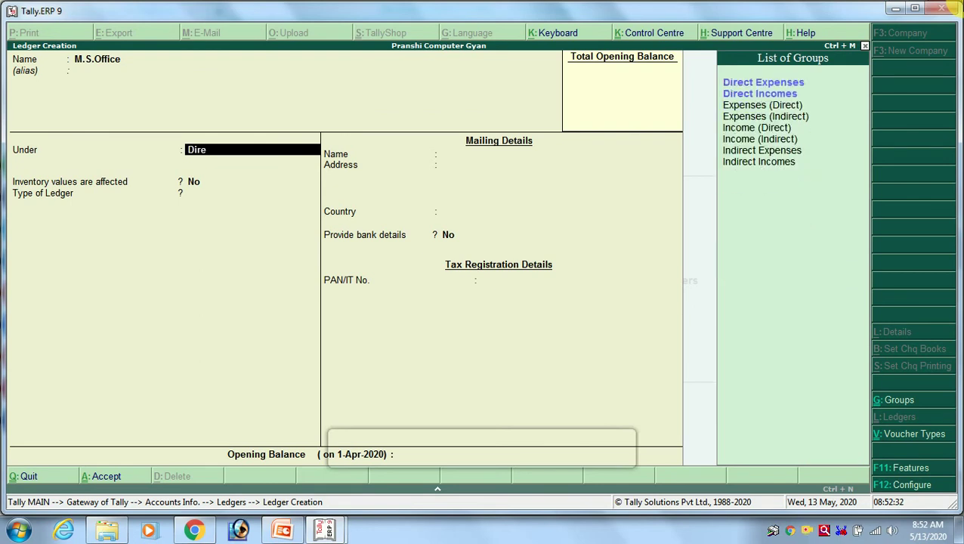
pyautogui.press('Down')
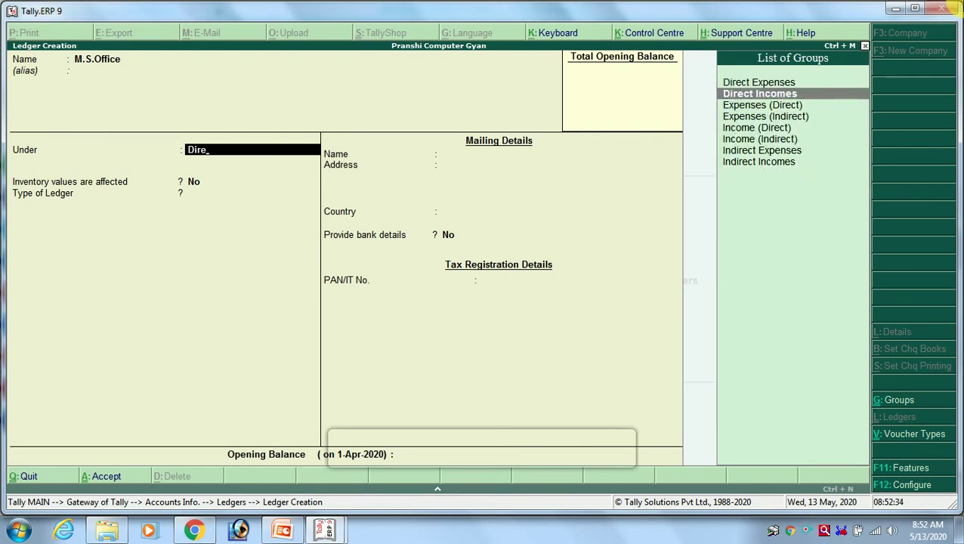
pyautogui.press('Return')
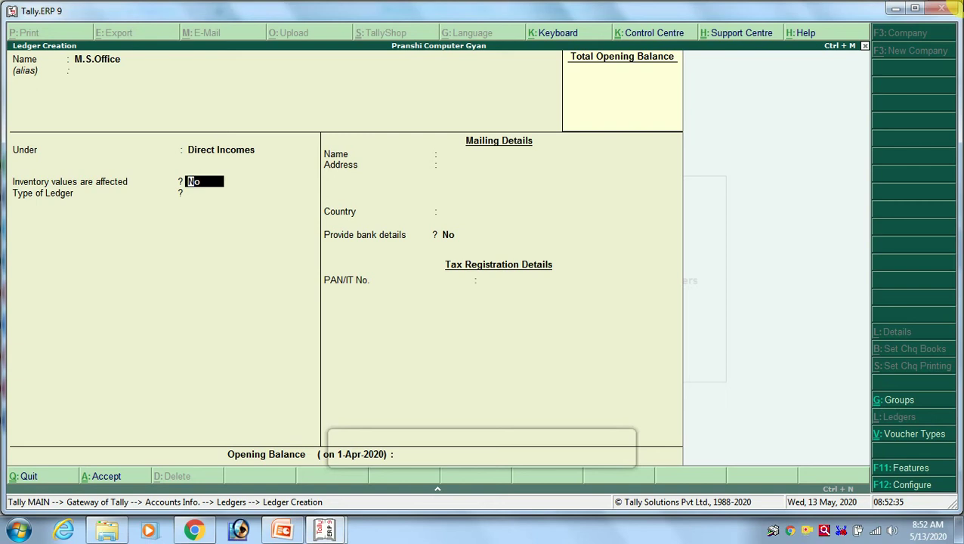
pyautogui.hotkey('ctrl', 'a')
pyautogui.hotkey('alt', 'Tab')
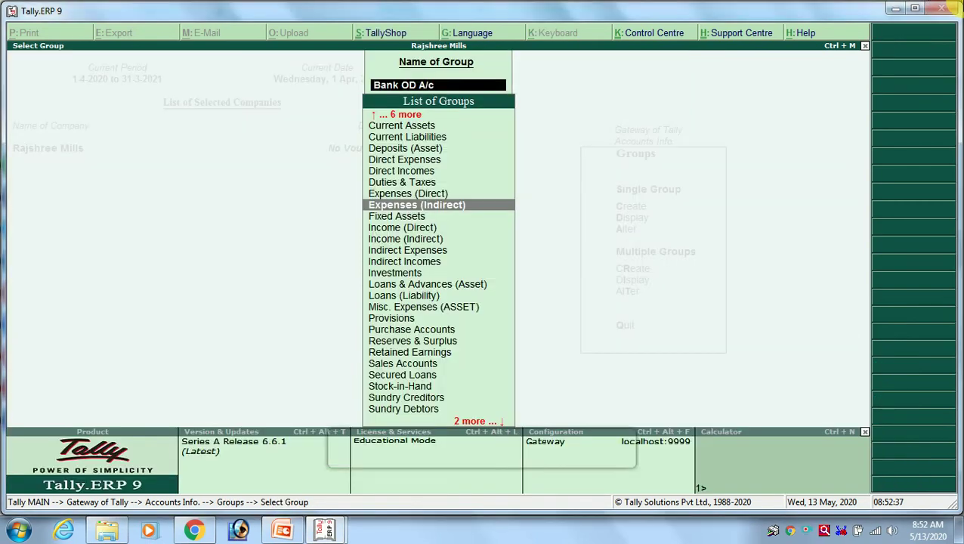
# Highlight Income (Indirect) in Rajshree Mills' group list.
pyautogui.press('Down')
pyautogui.press('Down')
pyautogui.press('Down')
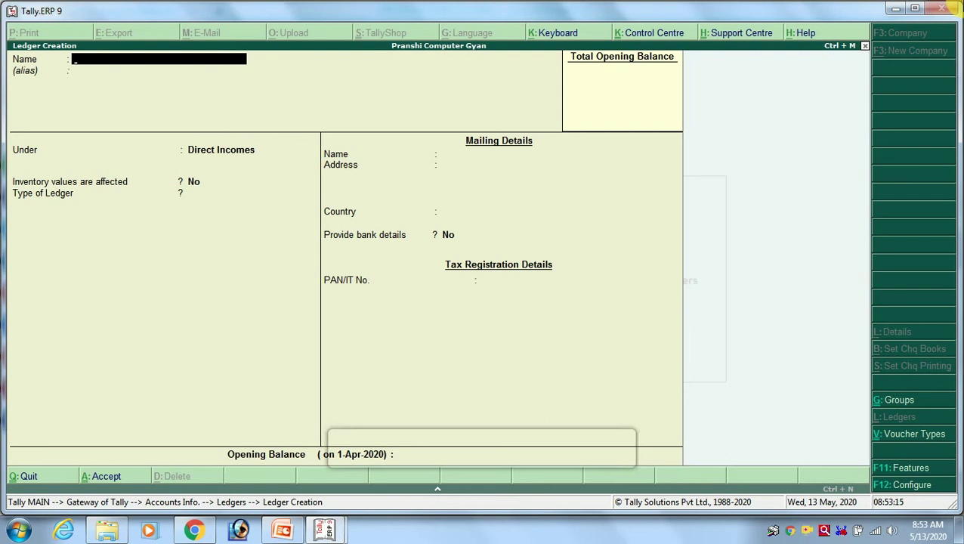
# Create and save a Bant Intrest ledger under Indirect Incomes, then switch to Rajshree Mills' group list.
pyautogui.write('Bant Intrest')
pyautogui.press('Return')
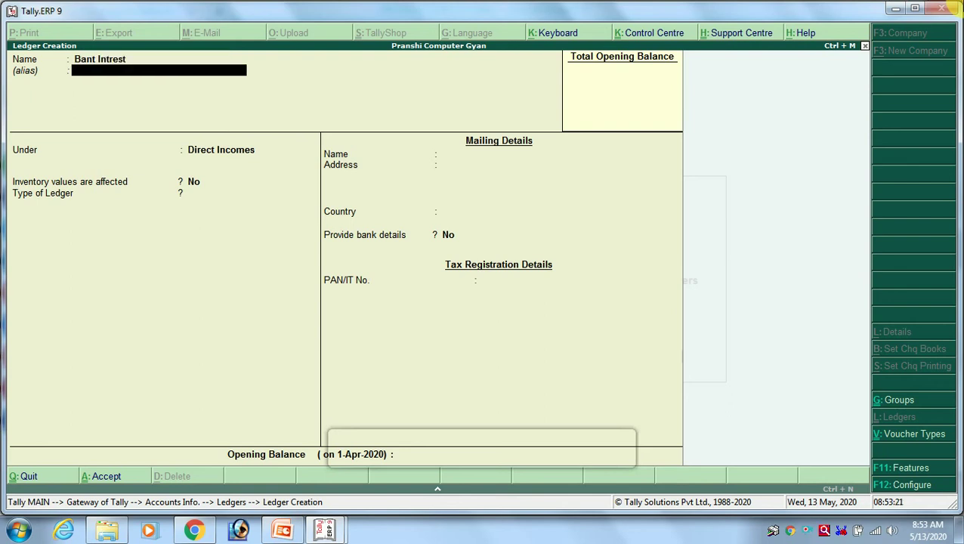
pyautogui.press('Return')
pyautogui.press('Return')
pyautogui.press('BackSpace')
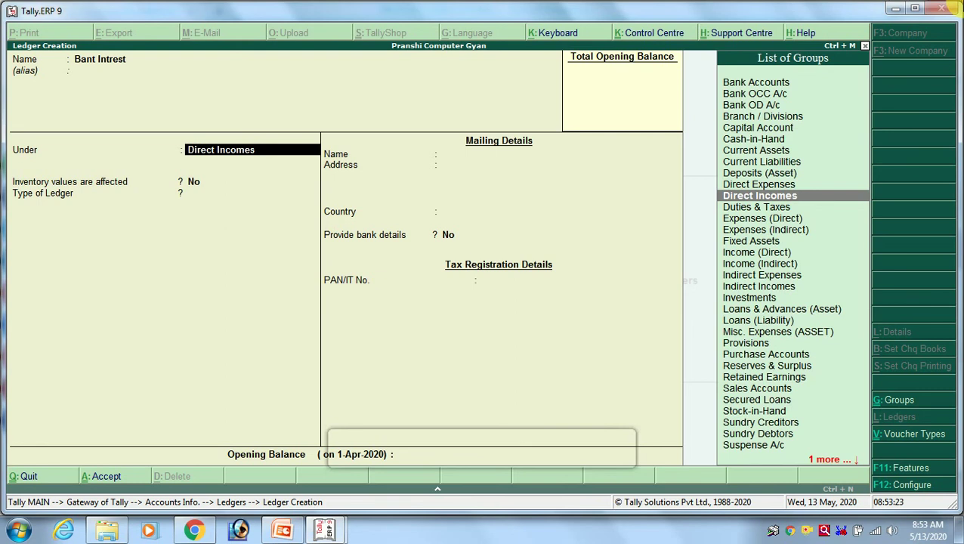
pyautogui.write('Ind')
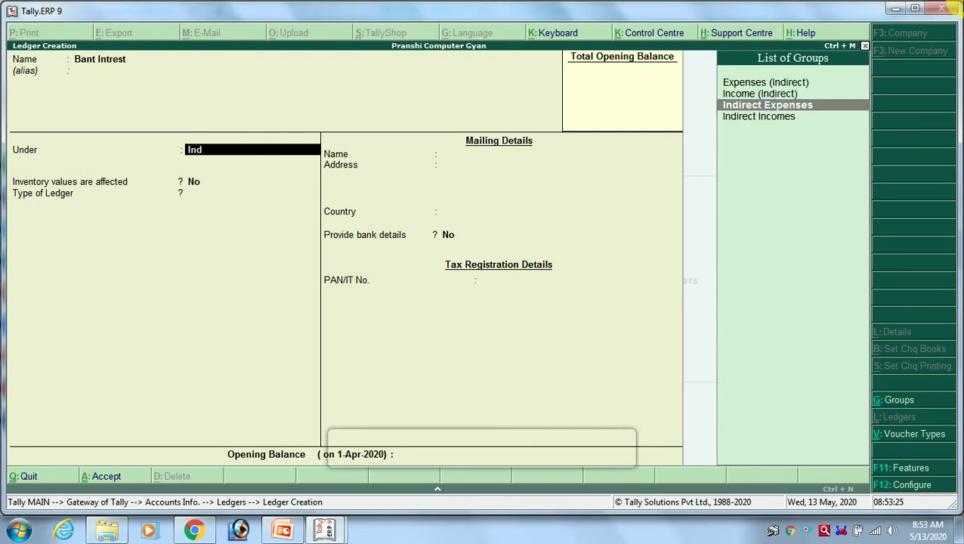
pyautogui.press('Down')
pyautogui.press('Return')
pyautogui.press('Return')
pyautogui.press('Return')
pyautogui.press('Return')
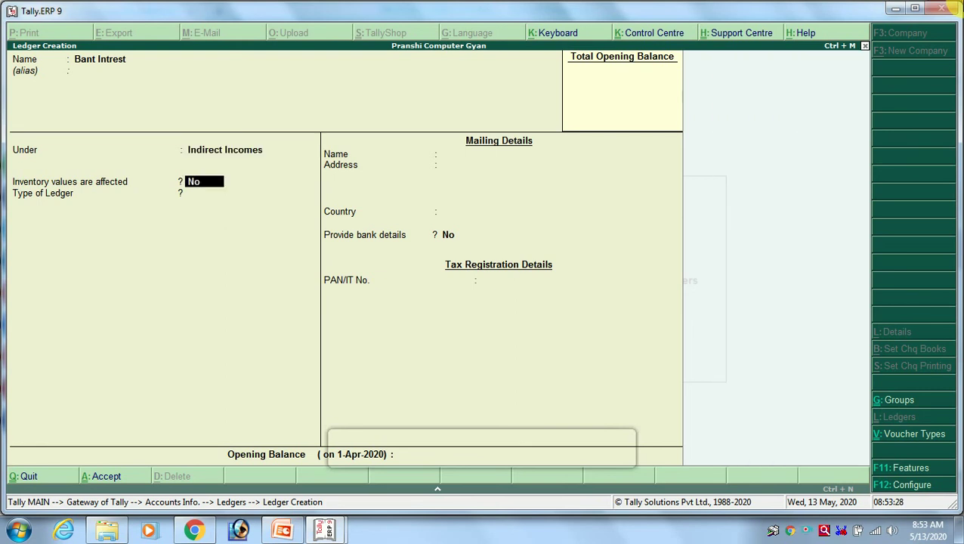
pyautogui.press('Return')
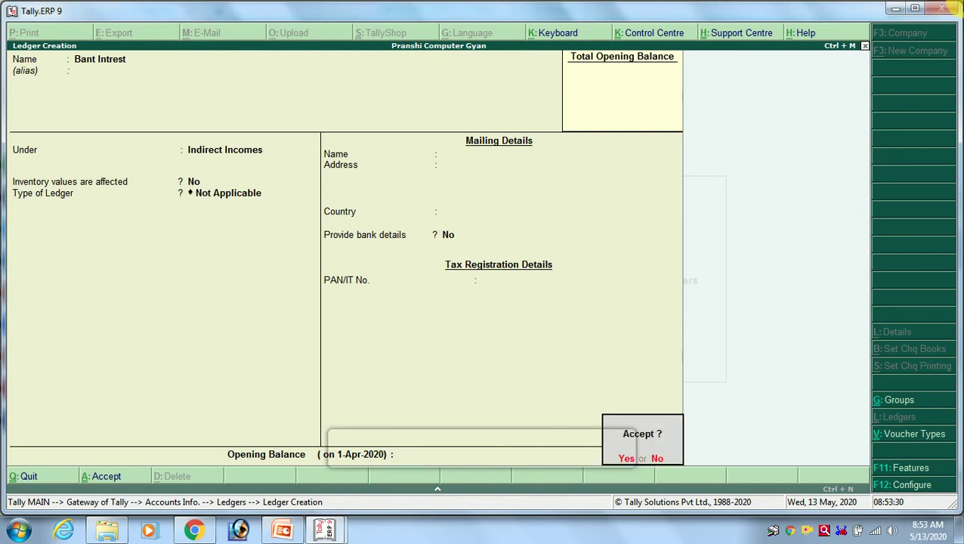
pyautogui.press('Return')
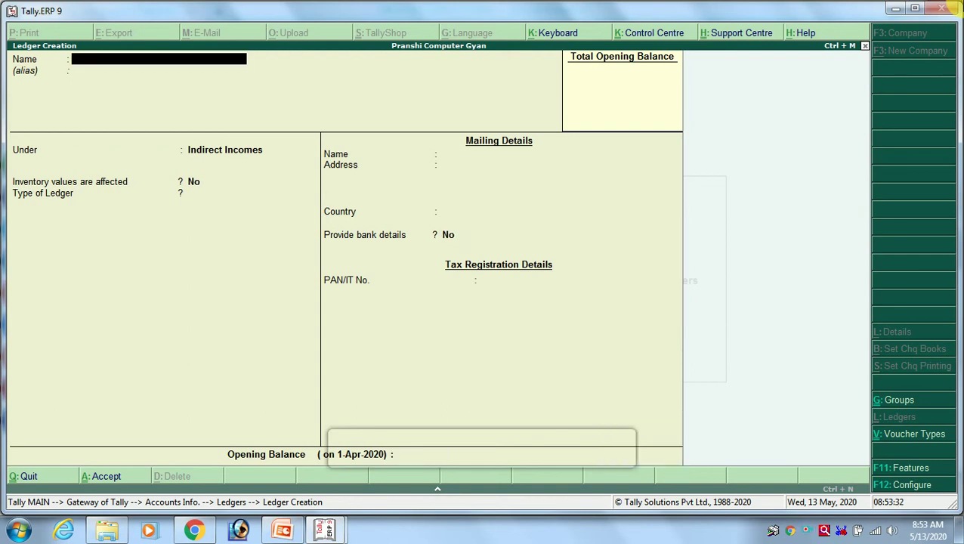
pyautogui.hotkey('alt', 'Tab')
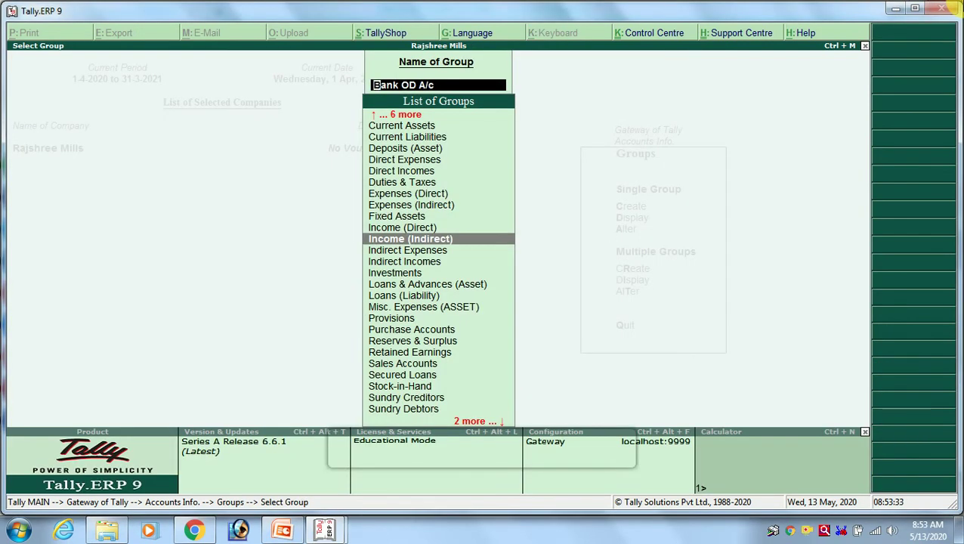
# Highlight Fixed Assets in the Rajshree Mills group list, then return to Ledger Creation.
pyautogui.press('Up')
pyautogui.press('Up')
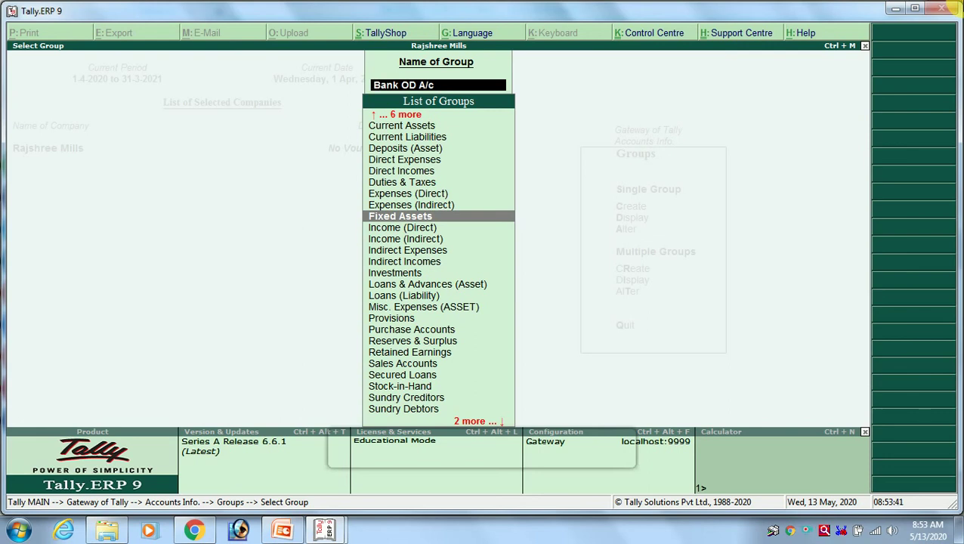
pyautogui.hotkey('alt', 'Tab')
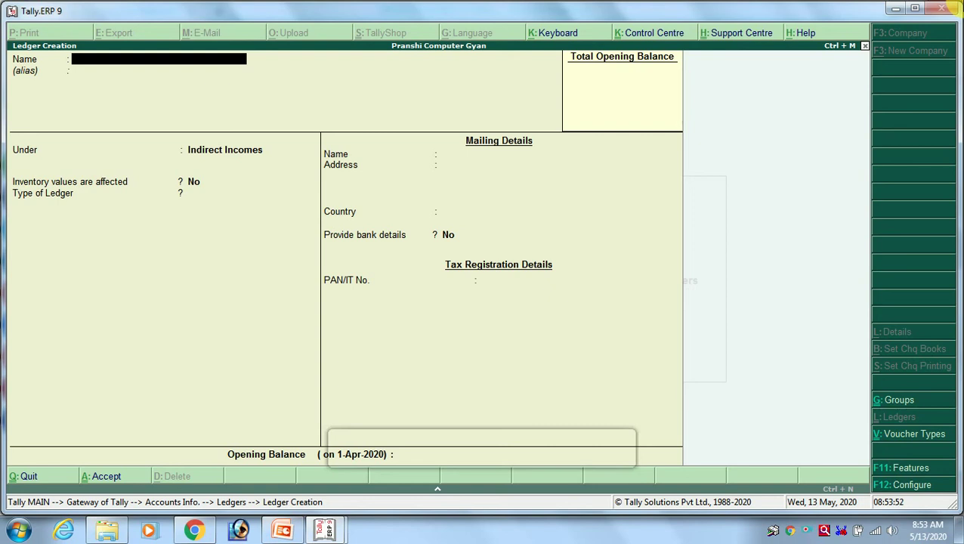
# Create and save a Computer ledger under Fixed Assets.
pyautogui.write('Computer')
pyautogui.press('Return')
pyautogui.press('Return')
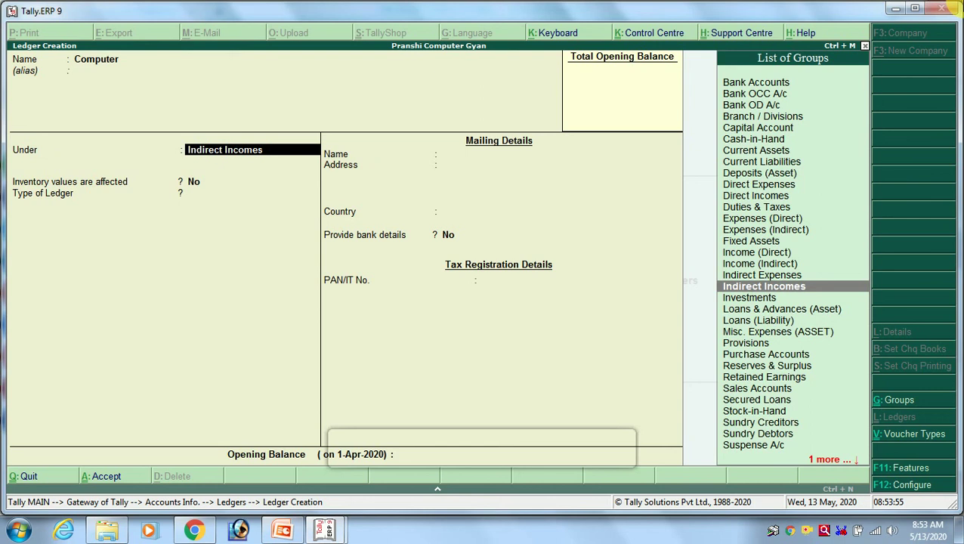
pyautogui.write('Fixe')
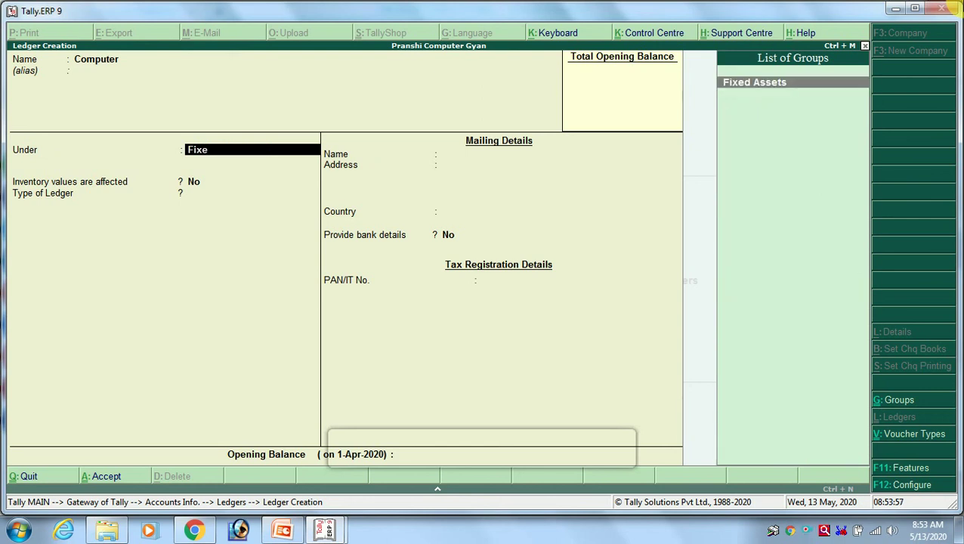
pyautogui.press('Return')
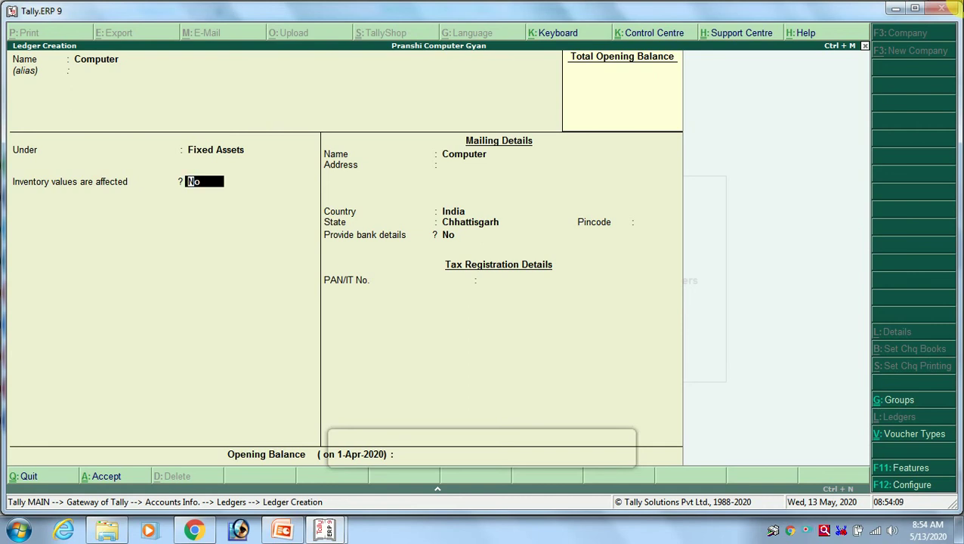
pyautogui.hotkey('ctrl', 'a')
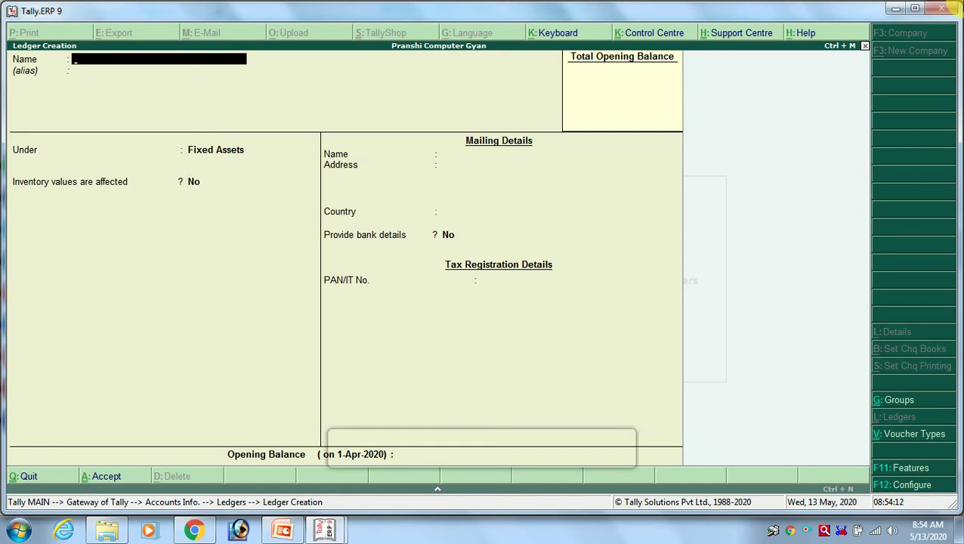
pyautogui.press('Escape')
pyautogui.press('Escape')
# Browse the groups from Expenses (Indirect) down to Investments, then return to Pranshi Computer Gyan's ledger form.
pyautogui.press('g')
pyautogui.press('a')
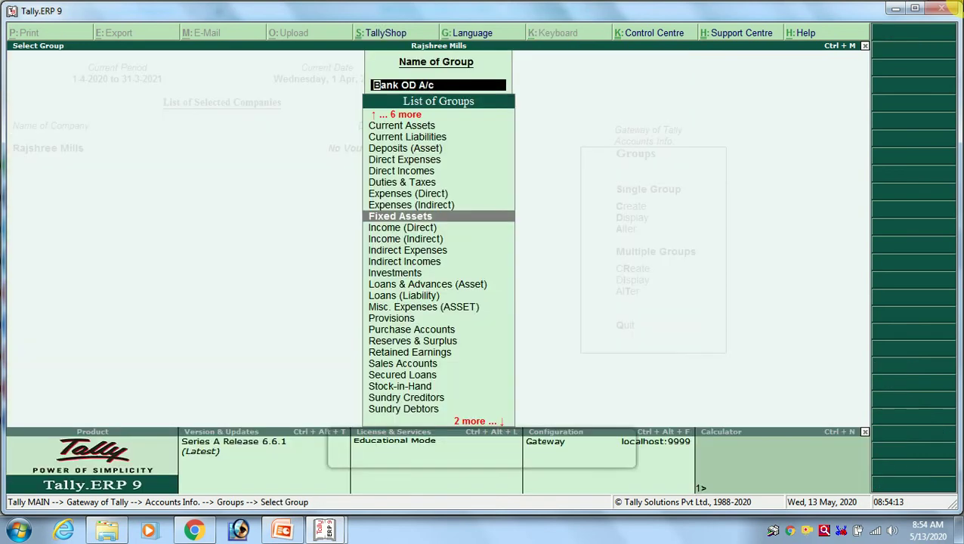
pyautogui.press('Up')
pyautogui.press('Up')
pyautogui.press('Up')
pyautogui.press('Up')
pyautogui.press('Down')
pyautogui.press('Down')
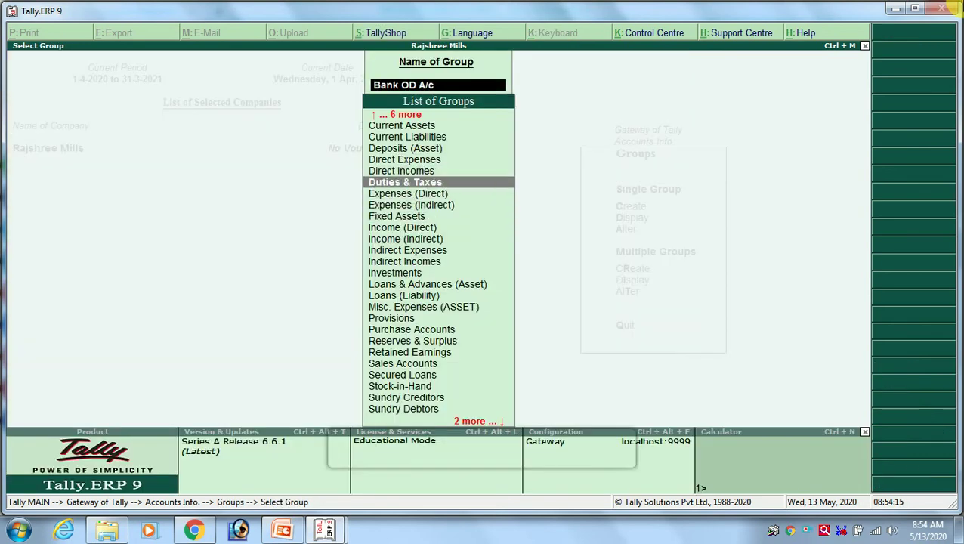
pyautogui.press('Down')
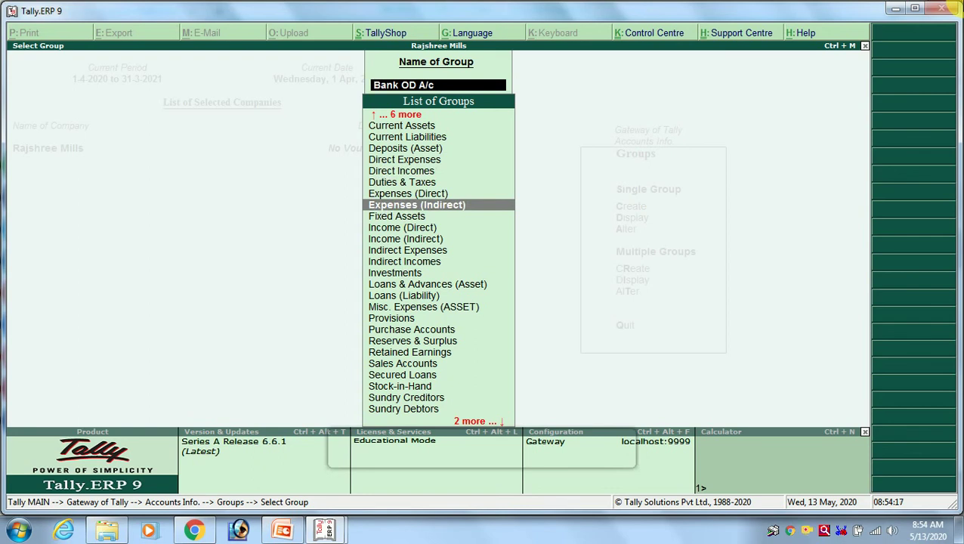
pyautogui.press('Down')
pyautogui.press('Down')
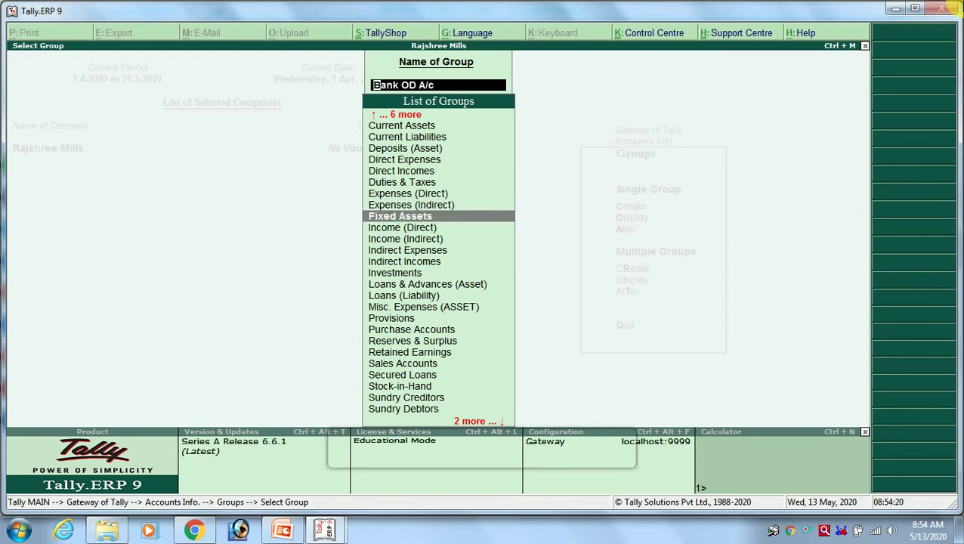
pyautogui.press('Down')
pyautogui.press('Down')
pyautogui.press('Down')
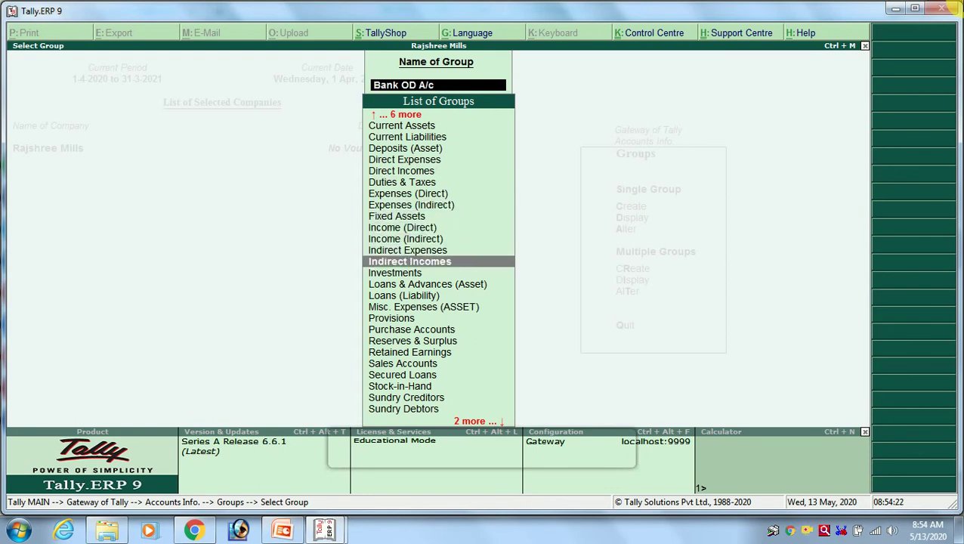
pyautogui.press('Down')
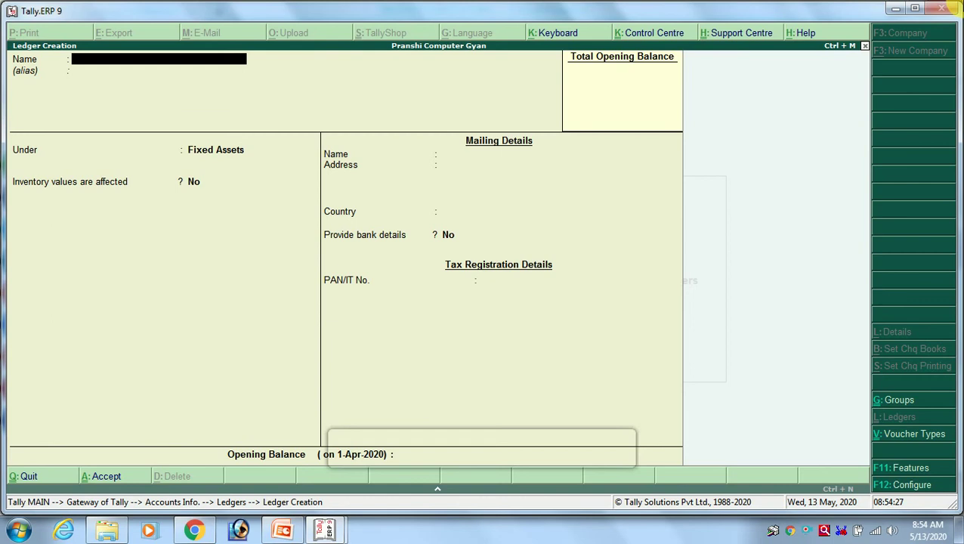
pyautogui.hotkey('alt', 'Tab')
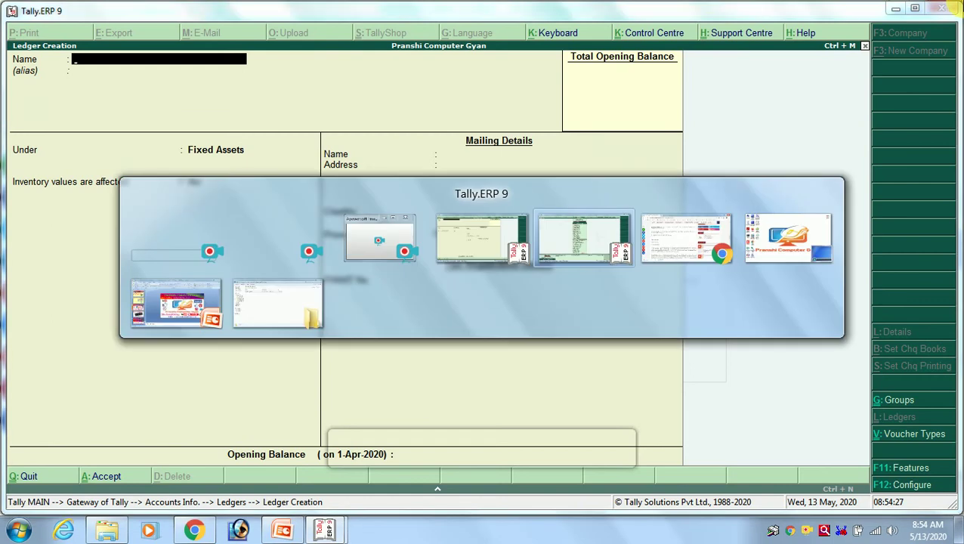
pyautogui.press('Up')
pyautogui.press('Up')
pyautogui.press('Up')
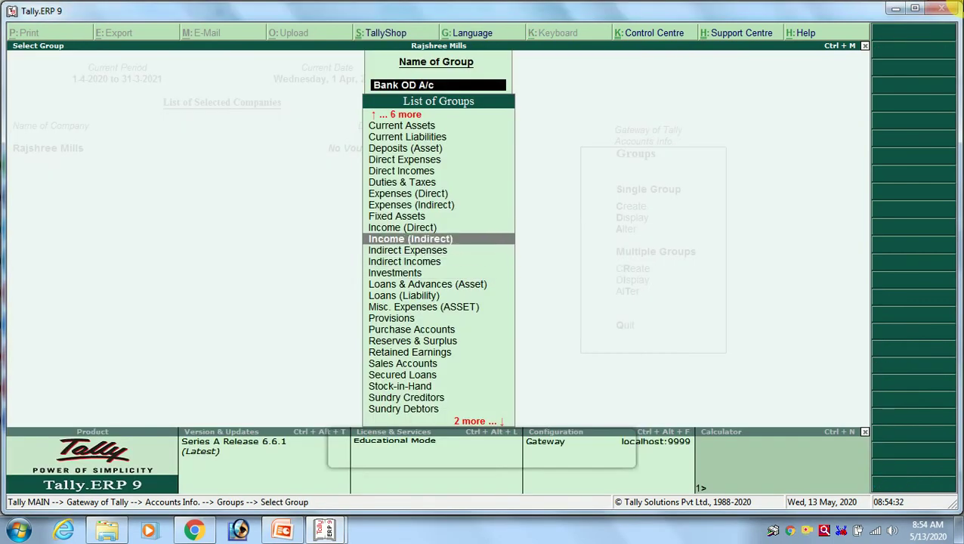
pyautogui.hotkey('alt', 'Tab')
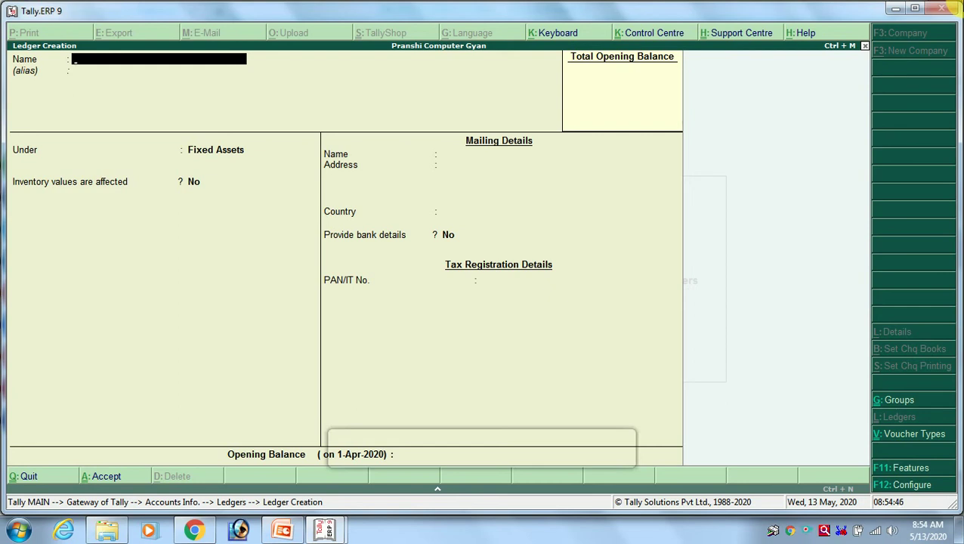
# Name a new ledger Relince and assign it to the Investments group.
pyautogui.write('Relince')
pyautogui.press('Return')
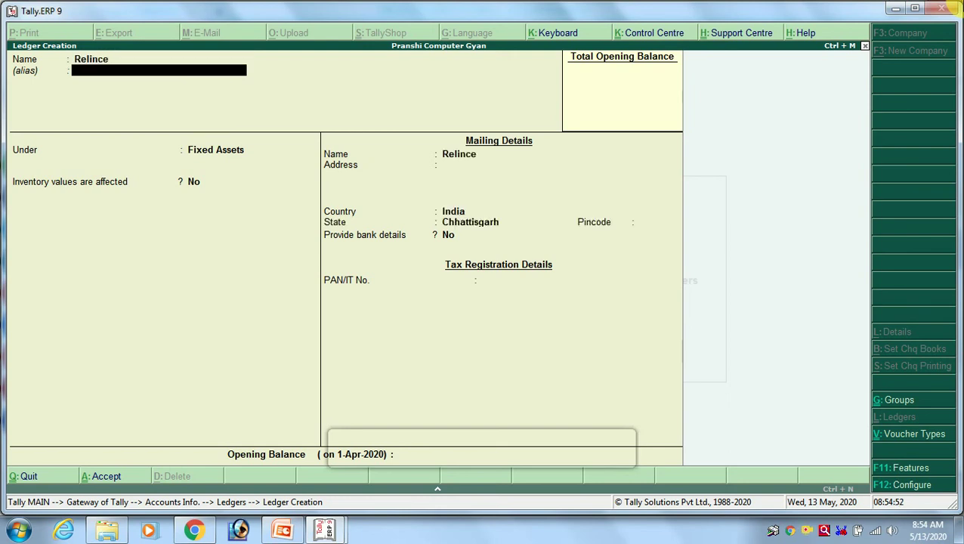
pyautogui.press('Return')
pyautogui.write('Inve')
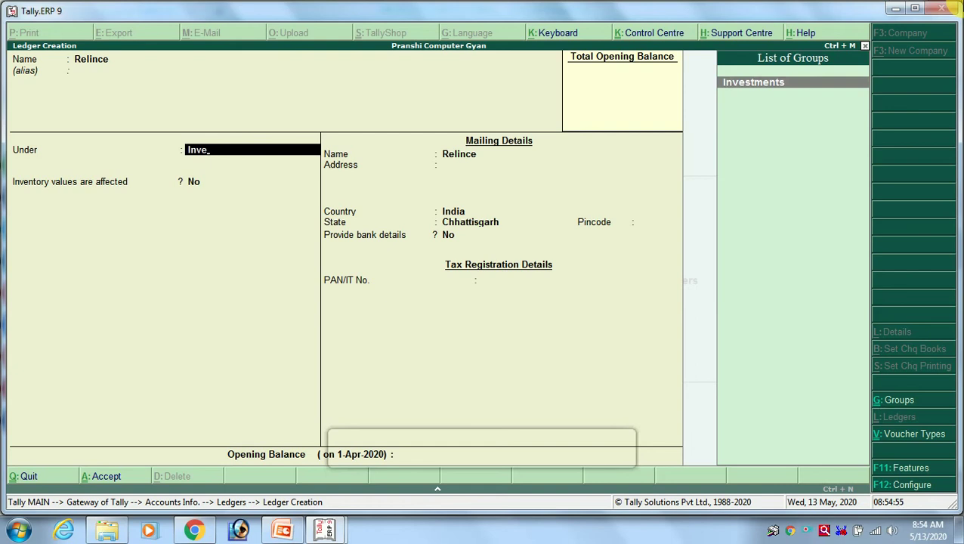
pyautogui.press('Return')
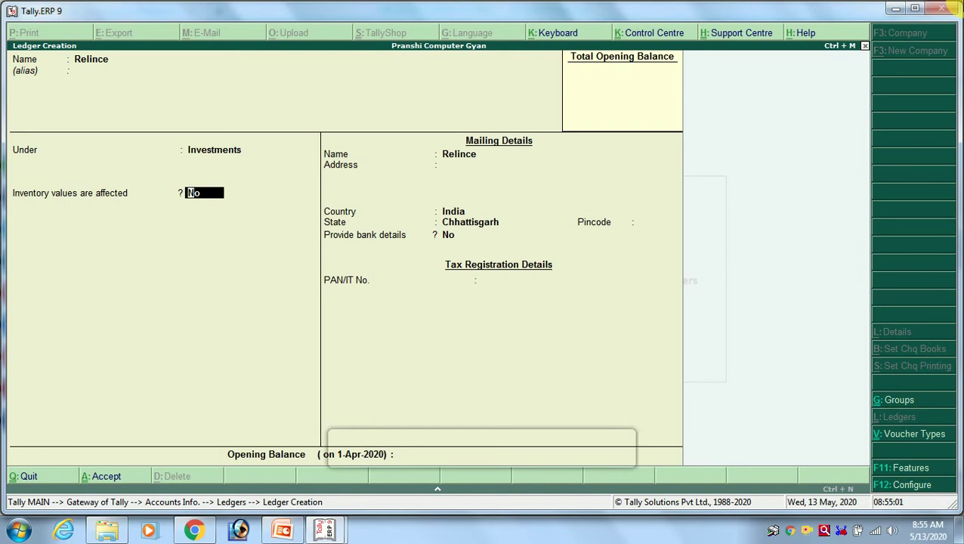
pyautogui.hotkey('alt', 'Tab')
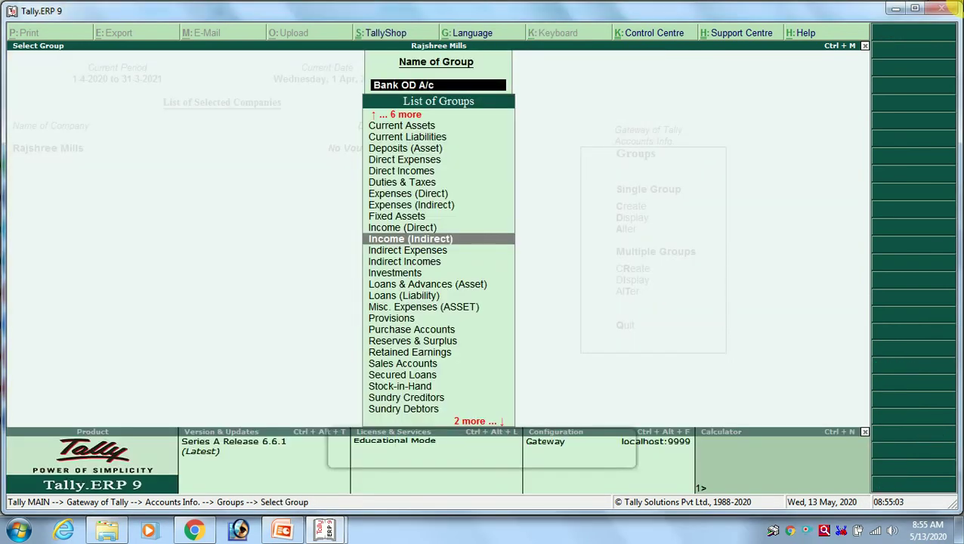
pyautogui.press('Down')
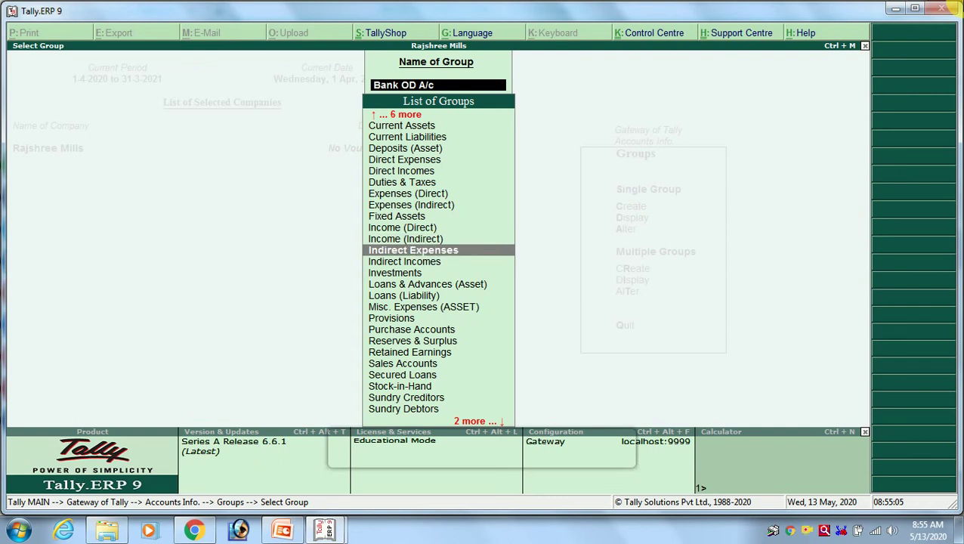
pyautogui.press('Down')
pyautogui.press('Down')
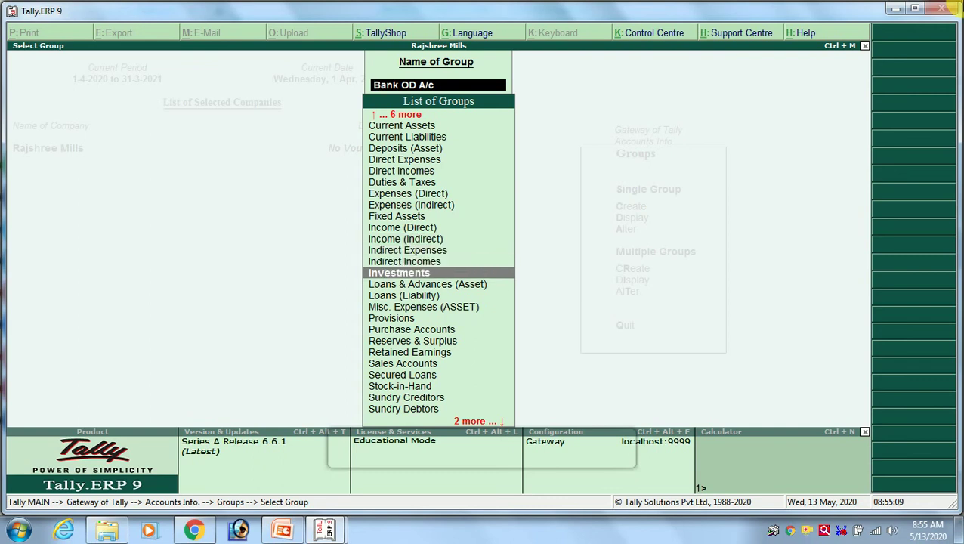
pyautogui.press('Down')
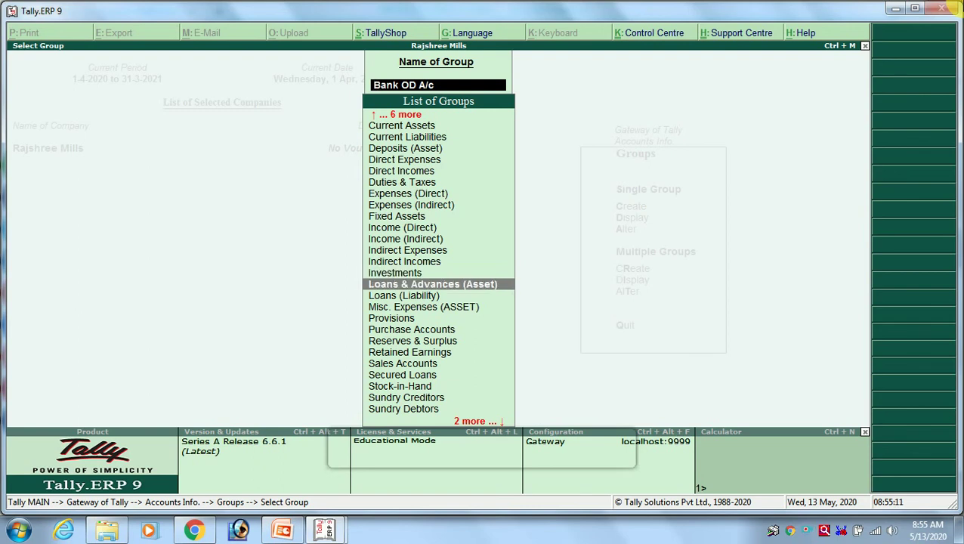
pyautogui.press('Down')
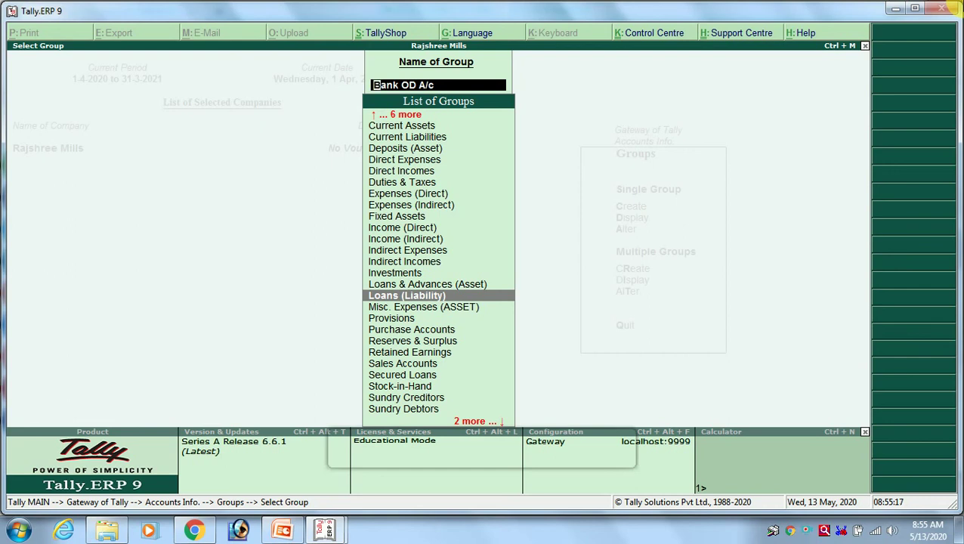
# Scroll through the Tally groups article in the browser, ending at the Loans (Liability) section.
pyautogui.click(194, 529)
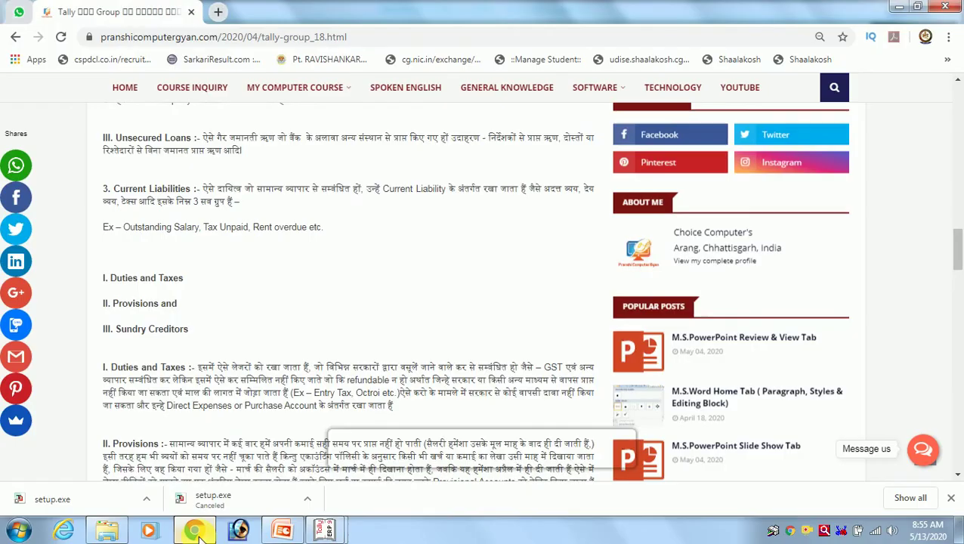
pyautogui.scroll(1, 335, 249)
pyautogui.scroll(-5, 327, 248)
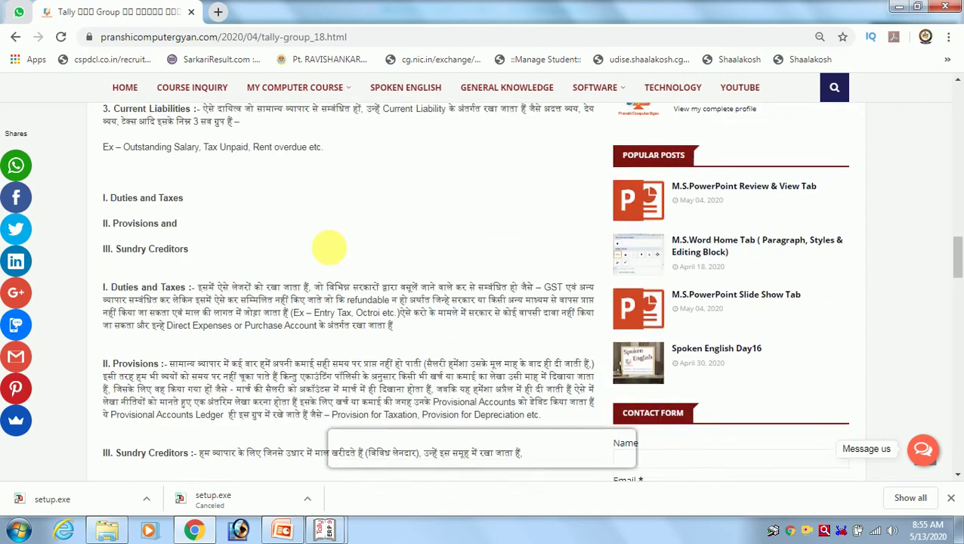
pyautogui.scroll(-5, 335, 249)
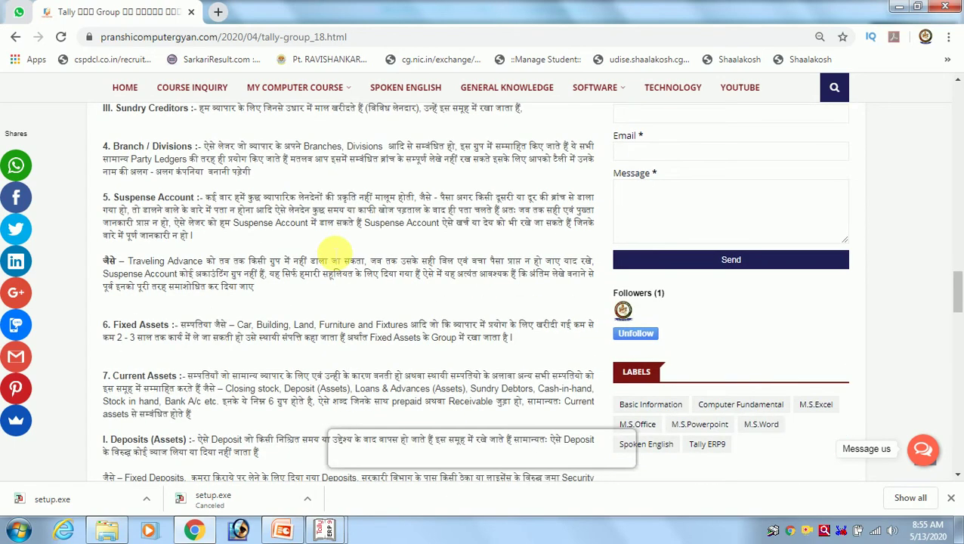
pyautogui.scroll(-5, 327, 246)
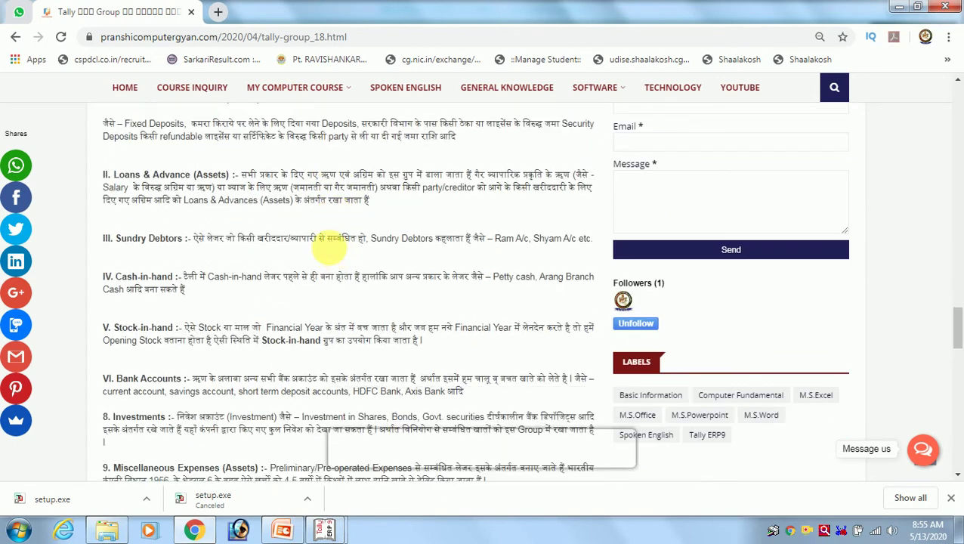
pyautogui.scroll(-4, 328, 251)
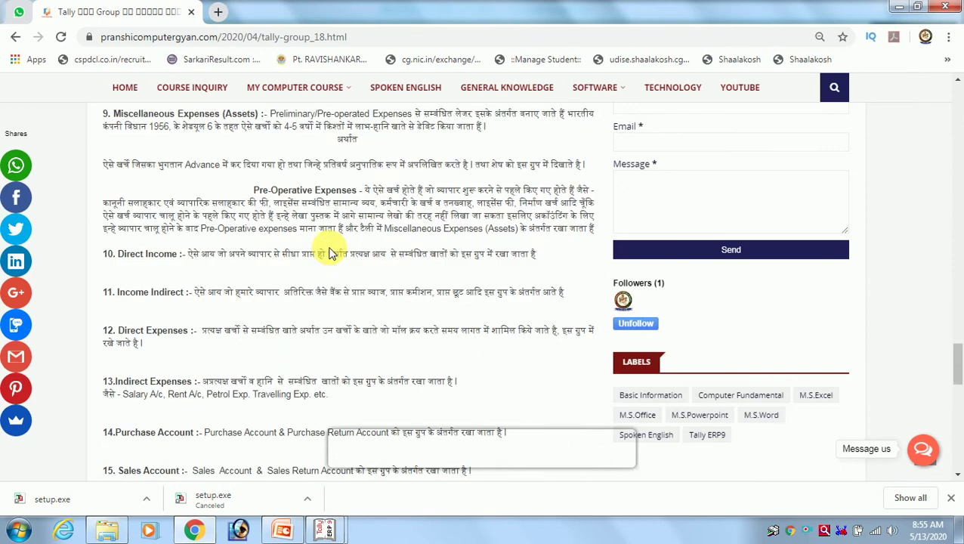
pyautogui.scroll(15, 329, 251)
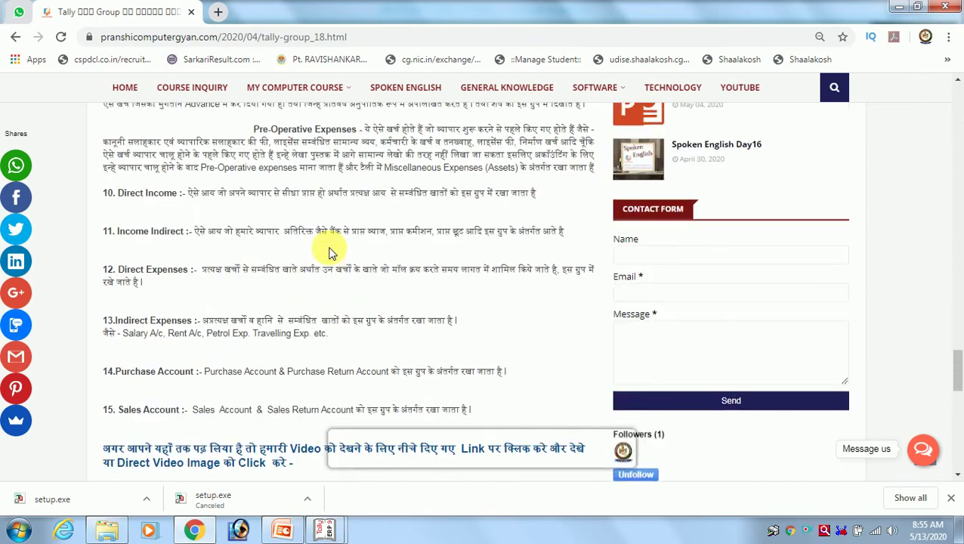
pyautogui.scroll(5, 328, 251)
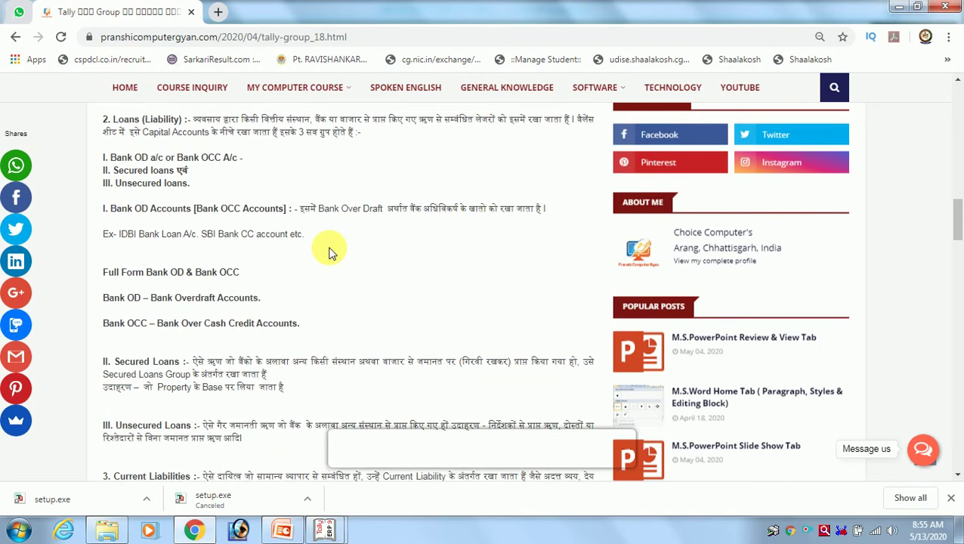
pyautogui.scroll(2, 329, 252)
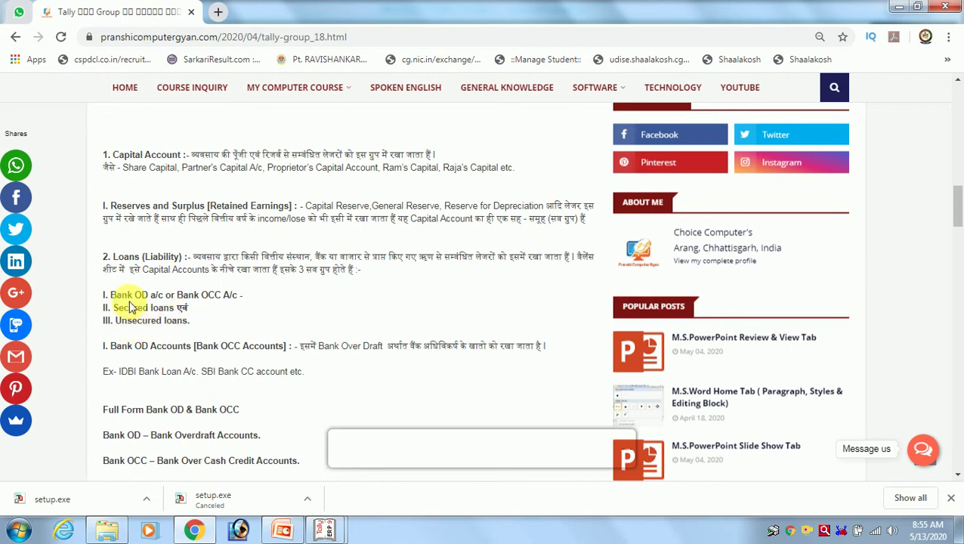
pyautogui.hotkey('alt', 'Tab')
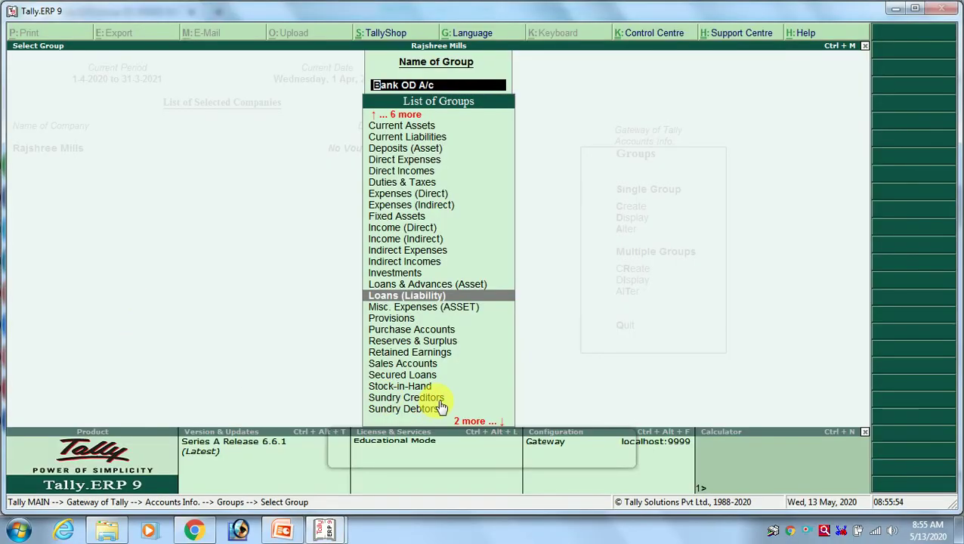
# Highlight Secured Loans, then bring up the Tally window with the blank Ledger Creation form.
pyautogui.press('Down')
pyautogui.press('Down')
pyautogui.press('Down')
pyautogui.press('Down')
pyautogui.press('Down')
pyautogui.press('Down')
pyautogui.press('Down')
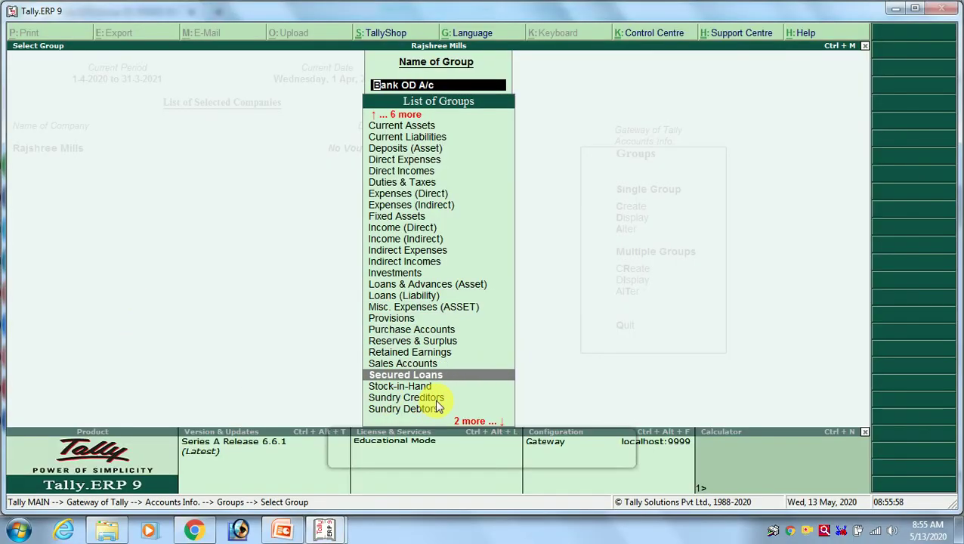
pyautogui.hotkey('alt', 'Tab')
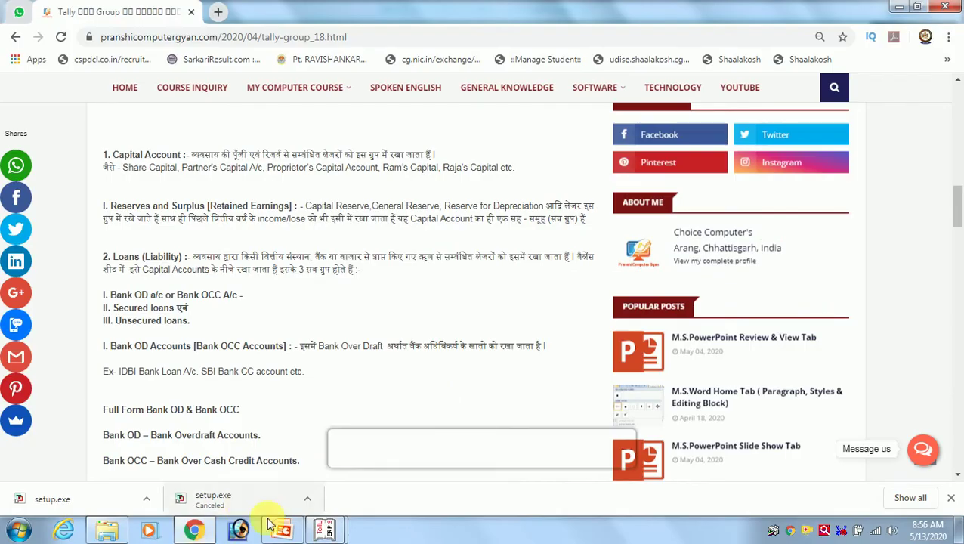
pyautogui.moveTo(326, 532)
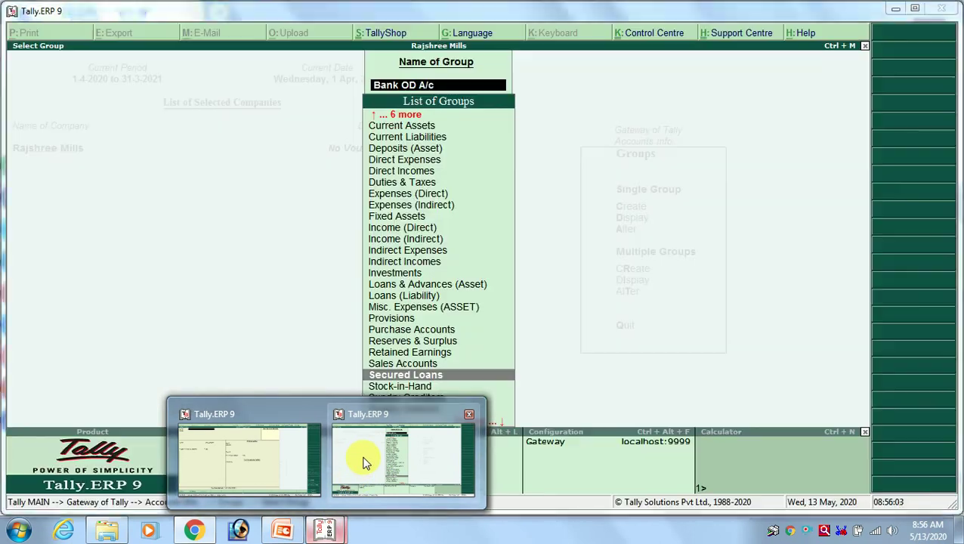
pyautogui.click(362, 462)
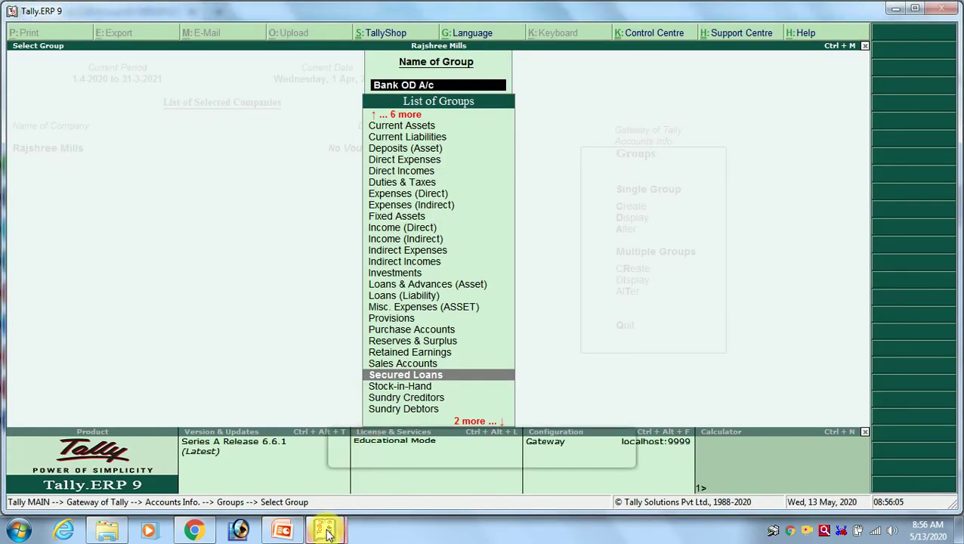
pyautogui.moveTo(326, 532)
pyautogui.click(281, 476)
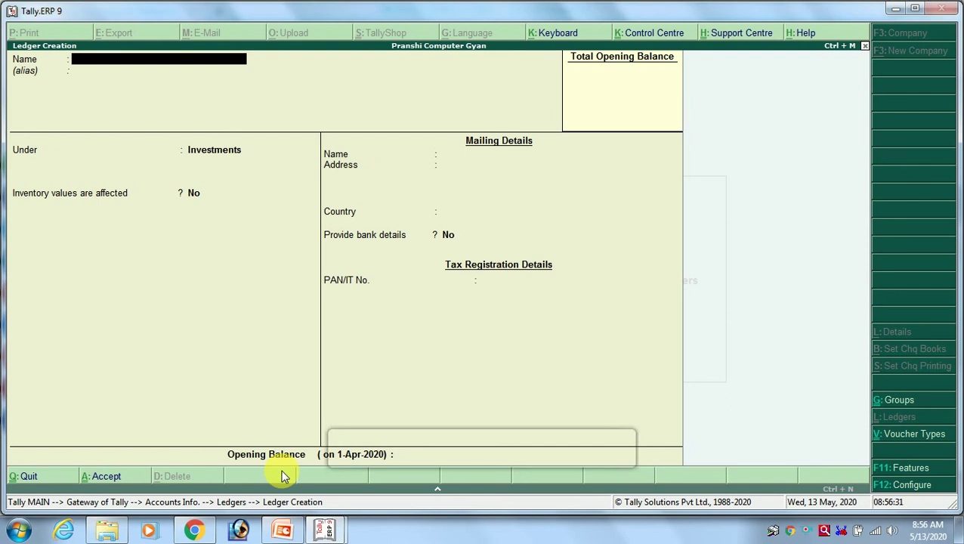
# Create and save a Gold ledger under Secured Loans.
pyautogui.write('Gold')
pyautogui.press('Return')
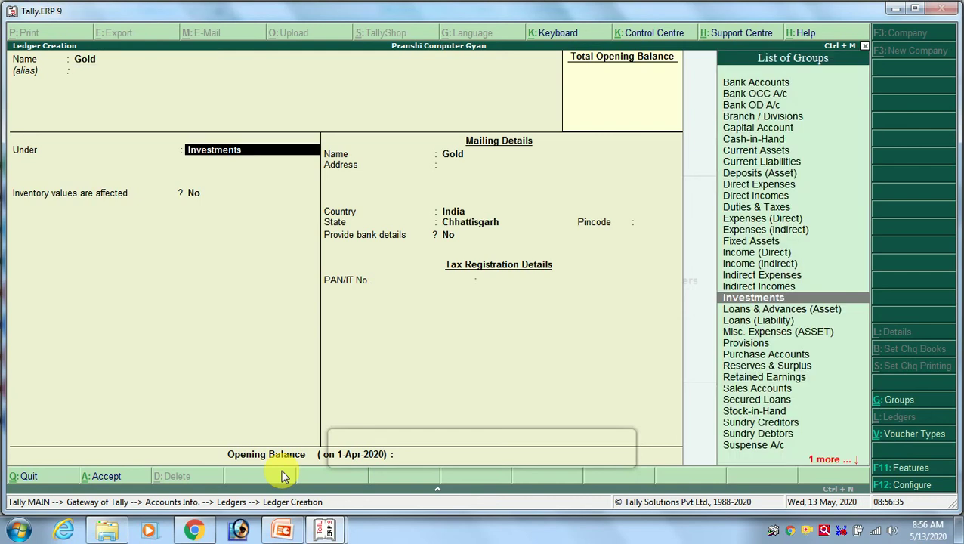
pyautogui.write('L')
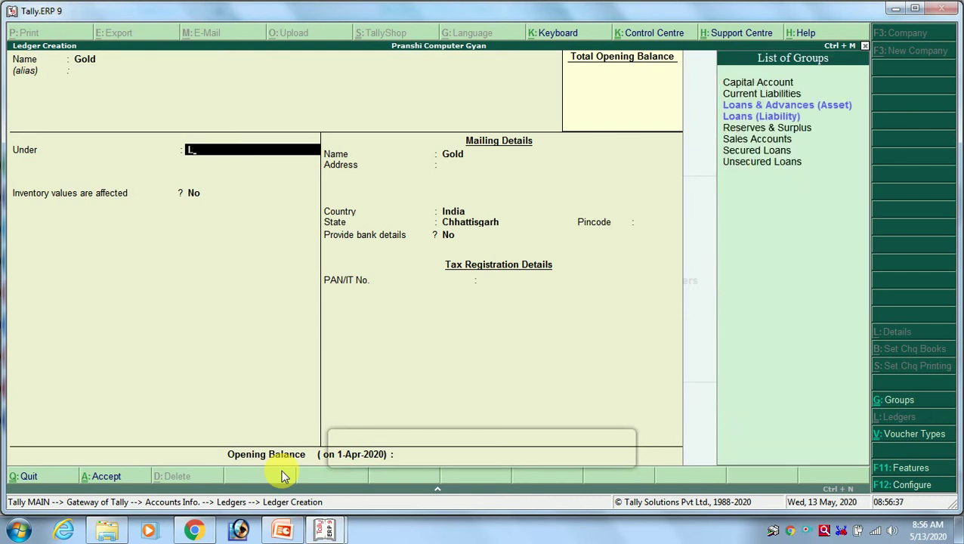
pyautogui.press('BackSpace')
pyautogui.write('Se')
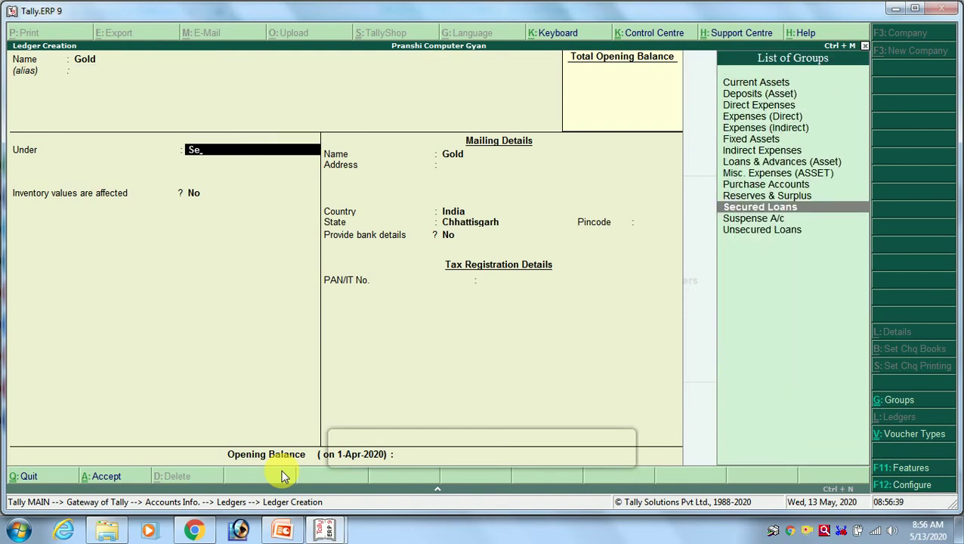
pyautogui.press('Return')
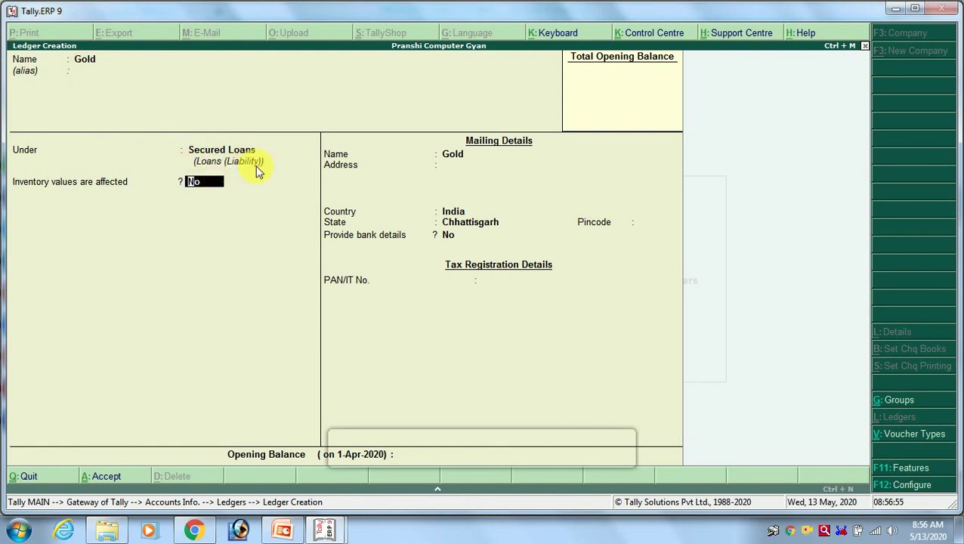
pyautogui.press('Return')
pyautogui.press('Return')
pyautogui.press('Return')
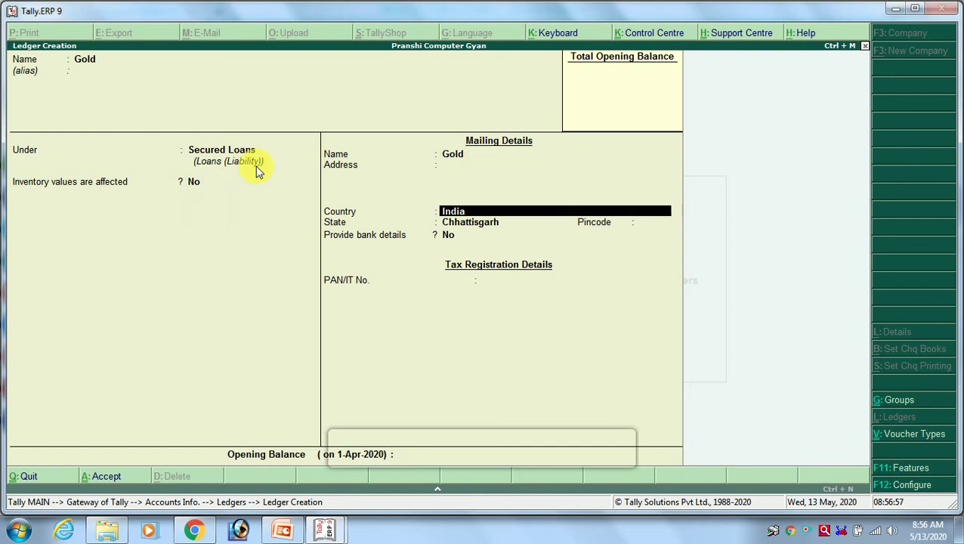
pyautogui.hotkey('ctrl', 'a')
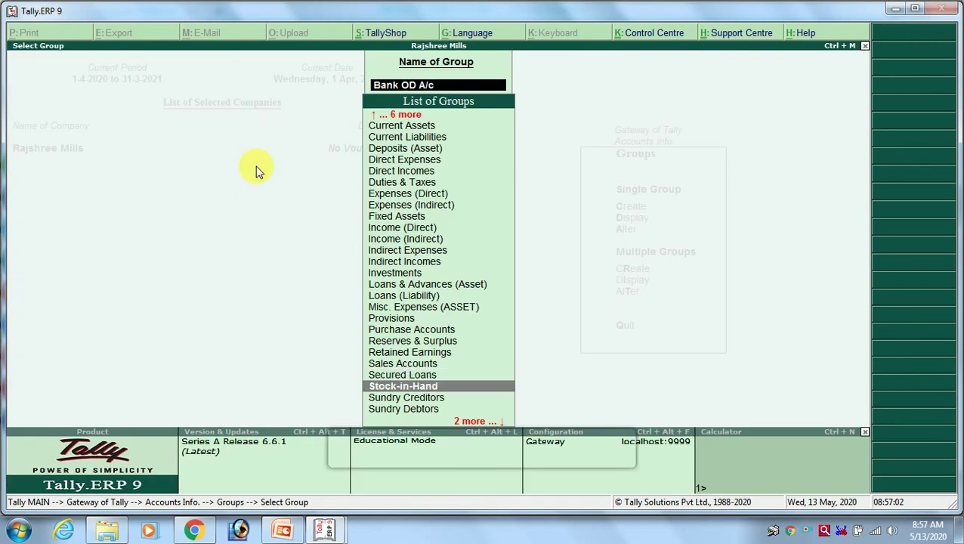
# Move down the group list to Unsecured Loans.
pyautogui.press('Down')
pyautogui.press('Down')
pyautogui.press('Down')
pyautogui.press('Down')
pyautogui.press('Down')
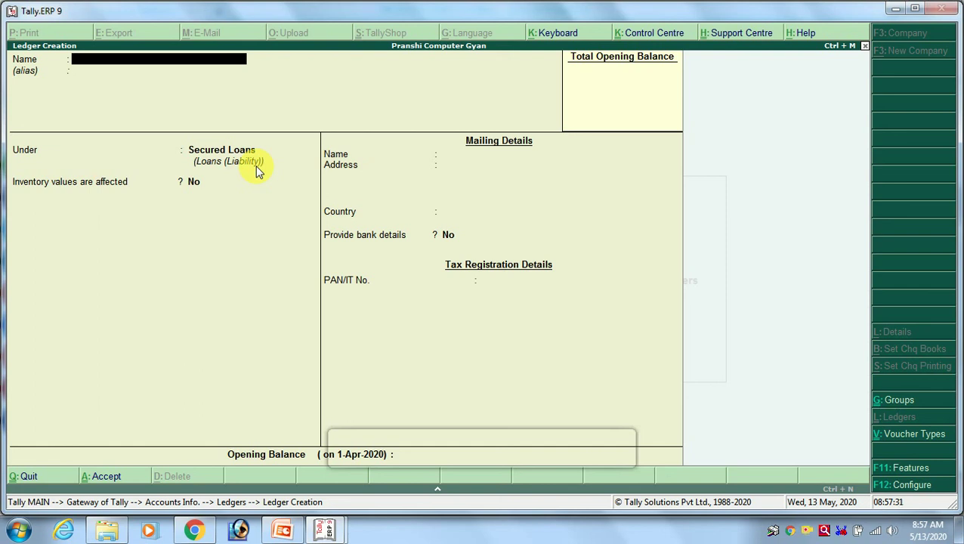
# Enter the individual's personal loan ledger name in the Ledger Creation form.
pyautogui.click(258, 175)
pyautogui.write('Rea')
pyautogui.press('BackSpace')
pyautogui.press('BackSpace')
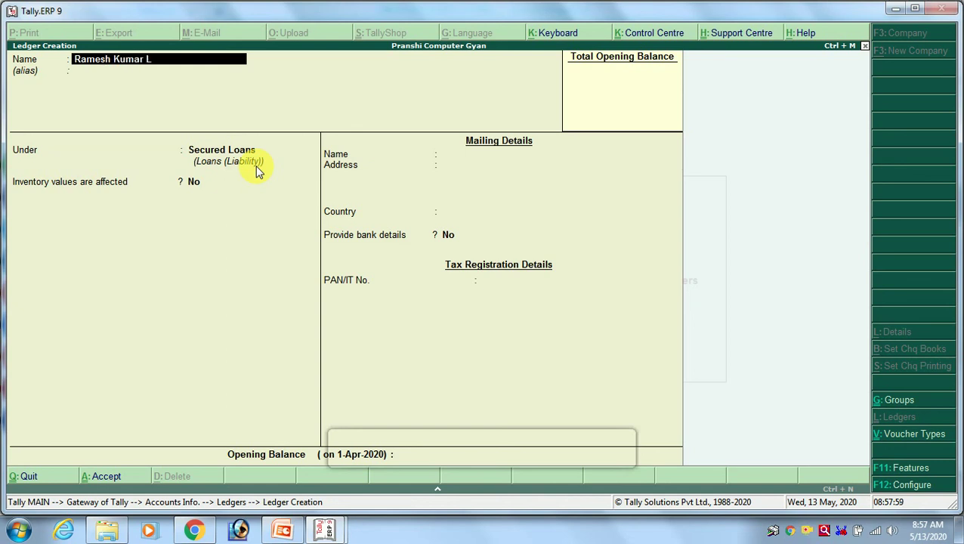
pyautogui.write('oan')
pyautogui.press('BackSpace')
pyautogui.write('n')
pyautogui.press('Return')
# Assign the loan ledger to Unsecured Loans and save it.
pyautogui.press('Return')
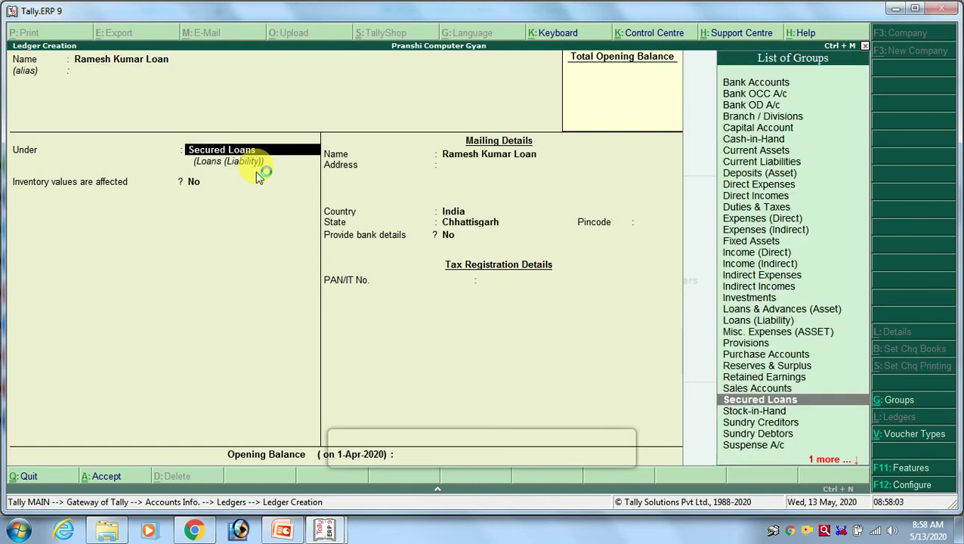
pyautogui.write('Un')
pyautogui.press('Return')
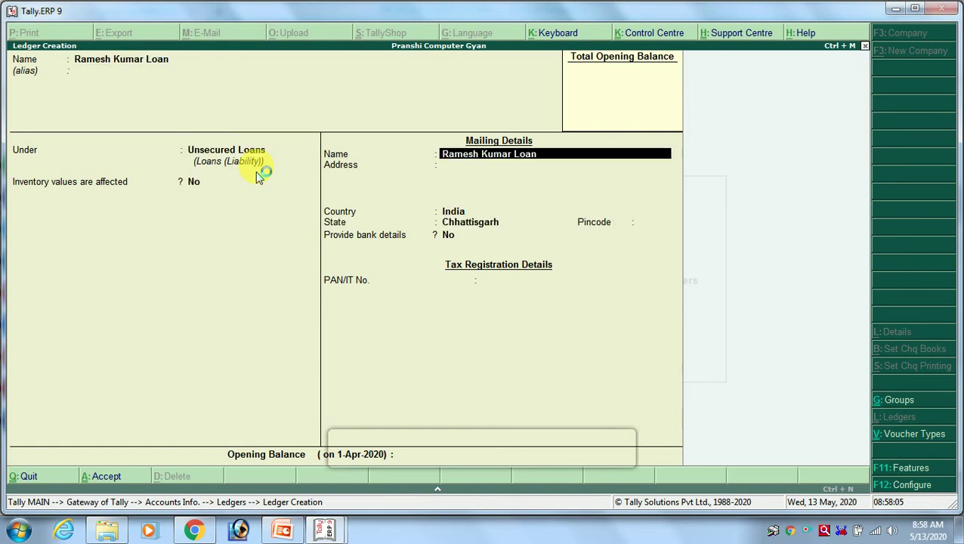
pyautogui.press('Return')
pyautogui.press('Return')
pyautogui.press('Return')
pyautogui.press('Return')
pyautogui.press('Return')
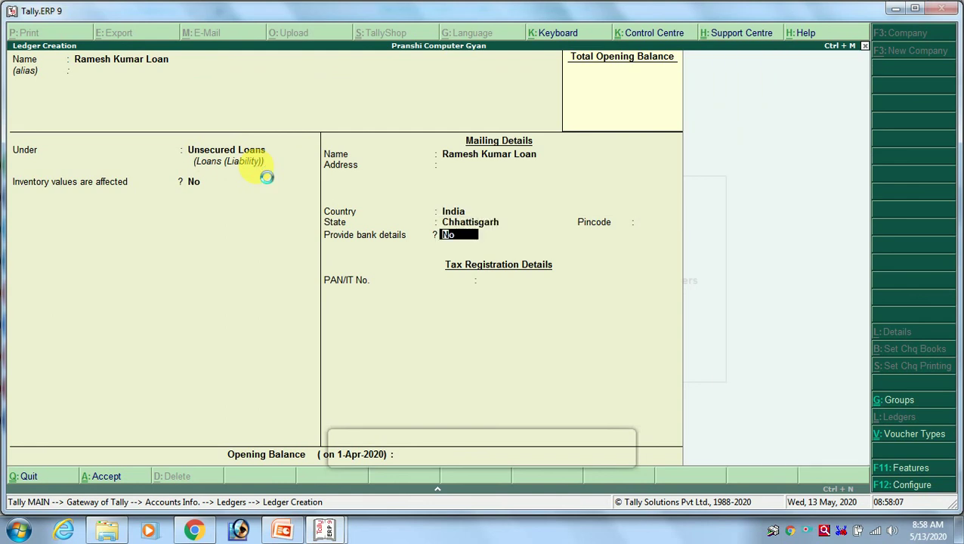
pyautogui.hotkey('ctrl', 'a')
pyautogui.hotkey('alt', 'Tab')
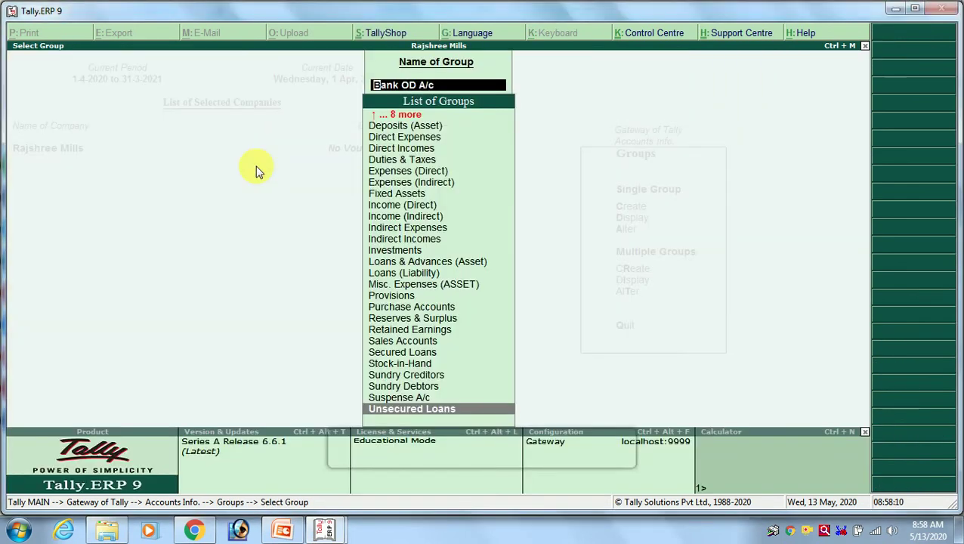
# Browse the groups around Loans (Liability), Secured Loans, Suspense A/c and Misc. Expenses (ASSET).
pyautogui.press('Up')
pyautogui.press('Up')
pyautogui.press('Up')
pyautogui.press('Up')
pyautogui.press('Up')
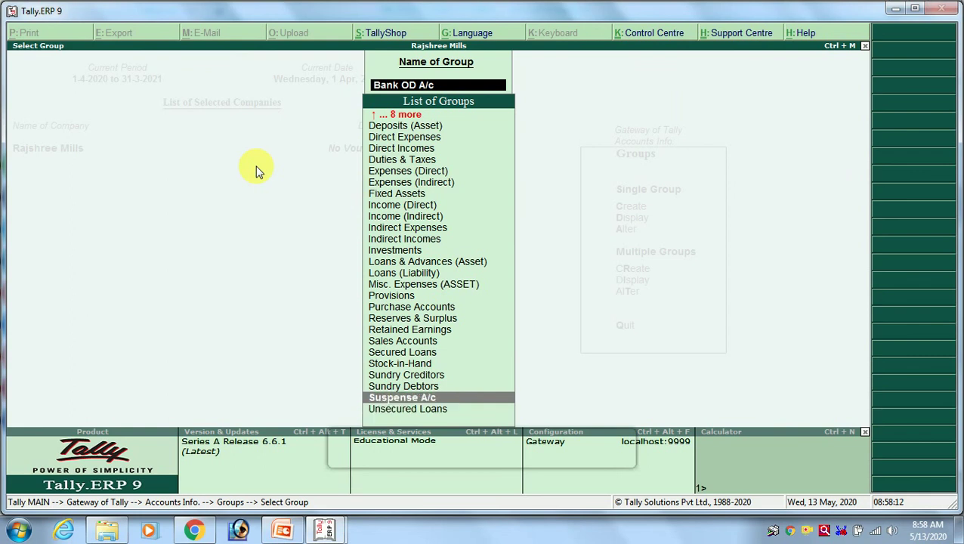
pyautogui.press('Up')
pyautogui.press('Up')
pyautogui.press('Up')
pyautogui.press('Up')
pyautogui.press('Up')
pyautogui.press('Up')
pyautogui.press('Up')
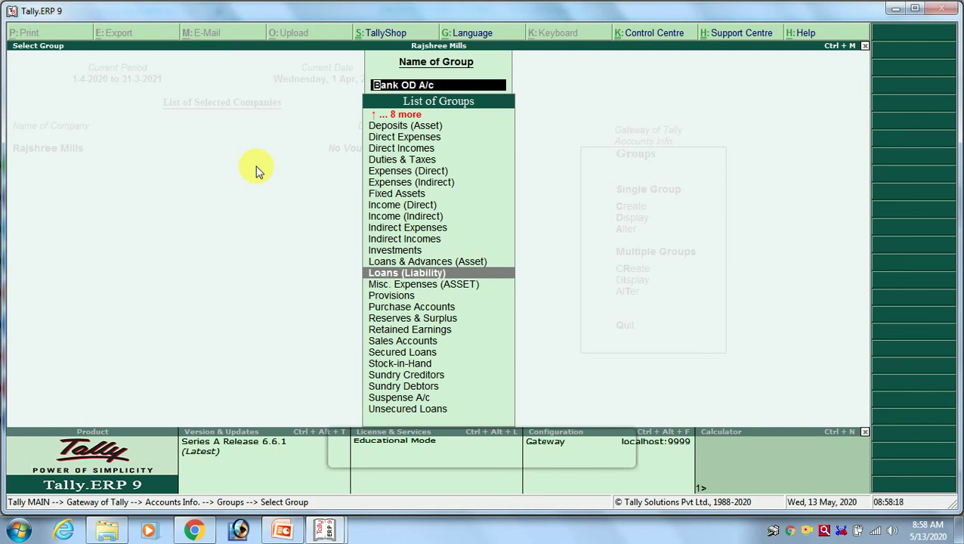
pyautogui.press('Down')
pyautogui.press('Down')
pyautogui.press('Down')
pyautogui.press('Down')
pyautogui.press('Down')
pyautogui.press('Down')
pyautogui.press('Down')
pyautogui.press('Down')
pyautogui.press('Down')
pyautogui.press('Down')
pyautogui.press('Down')
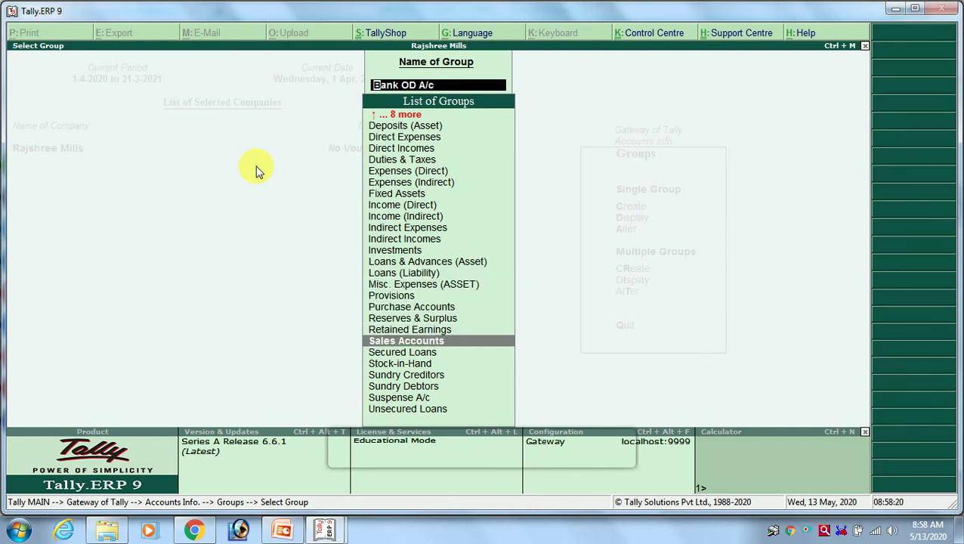
pyautogui.press('Down')
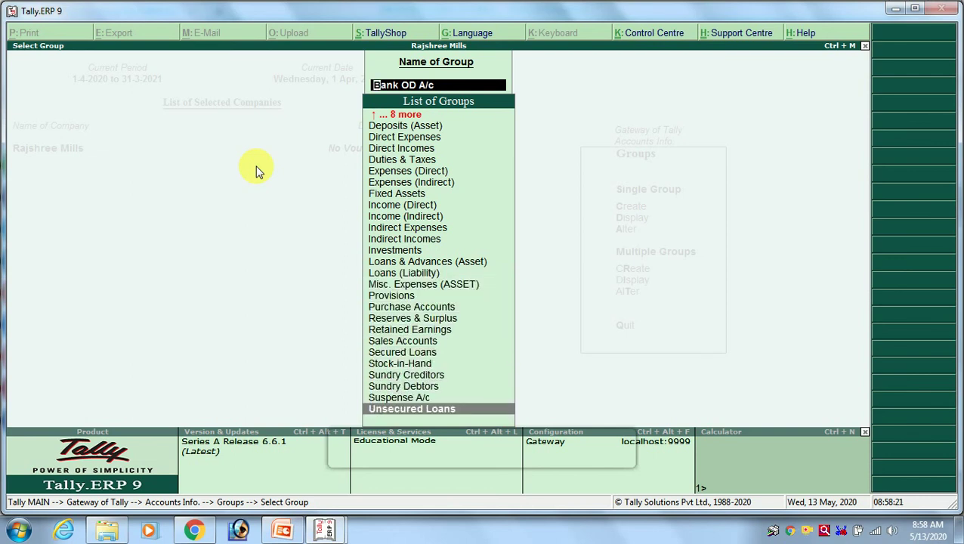
pyautogui.press('Up')
pyautogui.press('Up')
pyautogui.press('Up')
pyautogui.press('Up')
pyautogui.press('Up')
pyautogui.press('Up')
pyautogui.press('Up')
pyautogui.press('Up')
pyautogui.press('Up')
pyautogui.press('Up')
pyautogui.press('Up')
pyautogui.press('Up')
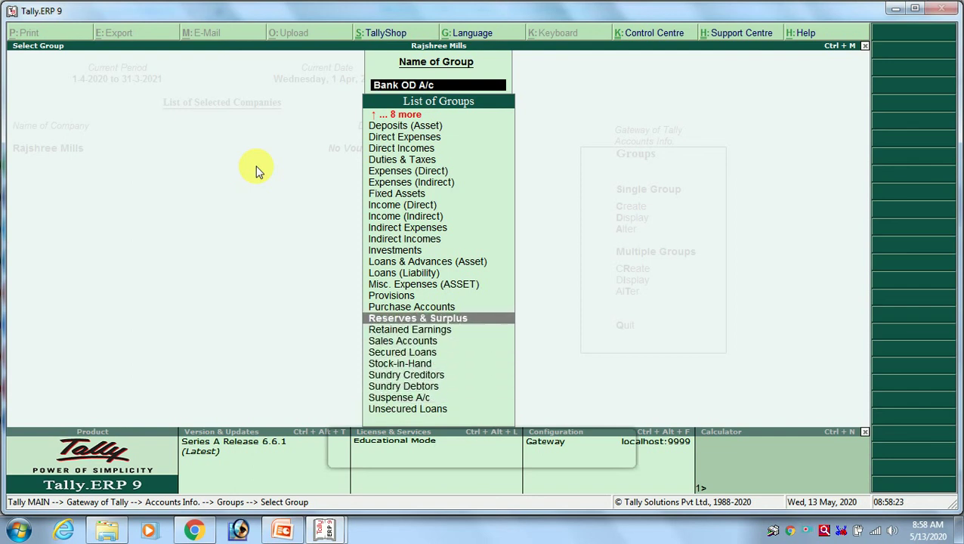
pyautogui.press('Down')
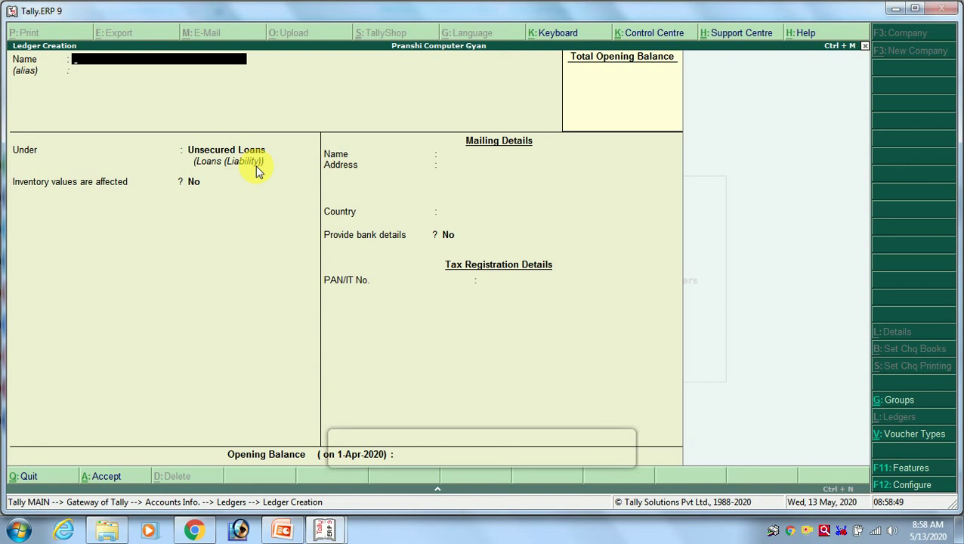
# Create the Machinary ledger under Misc. Expenses (ASSET) and save it.
pyautogui.write('Machinary')
pyautogui.press('Return')
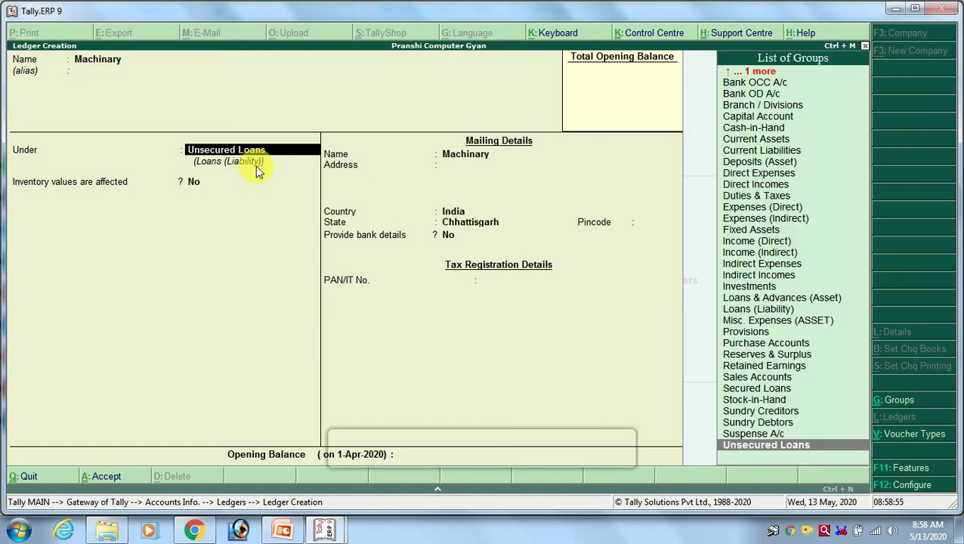
pyautogui.write('mis')
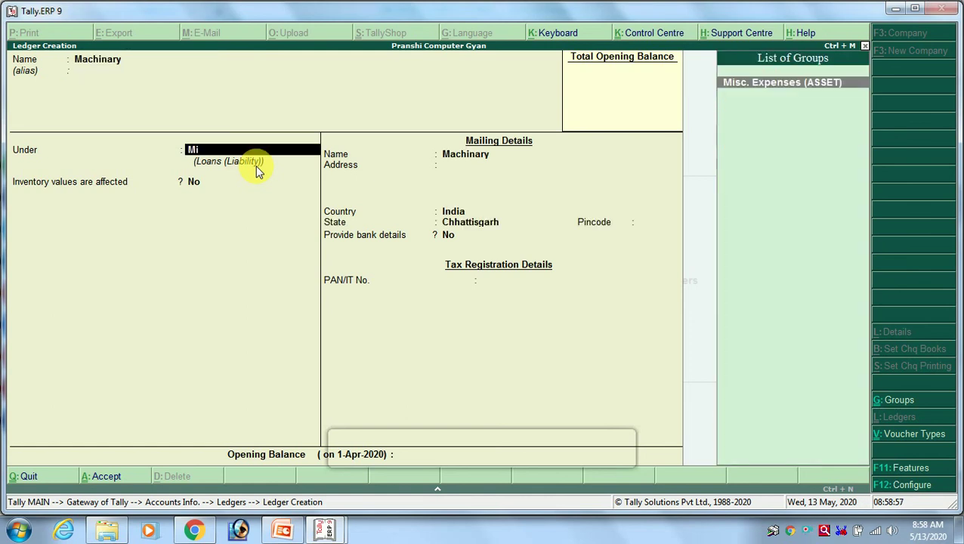
pyautogui.press('Return')
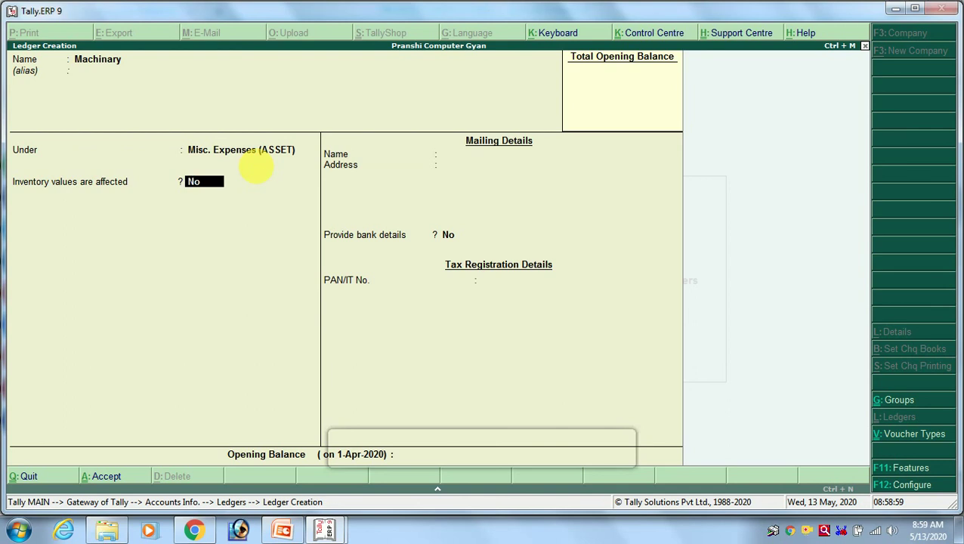
pyautogui.press('BackSpace')
pyautogui.press('BackSpace')
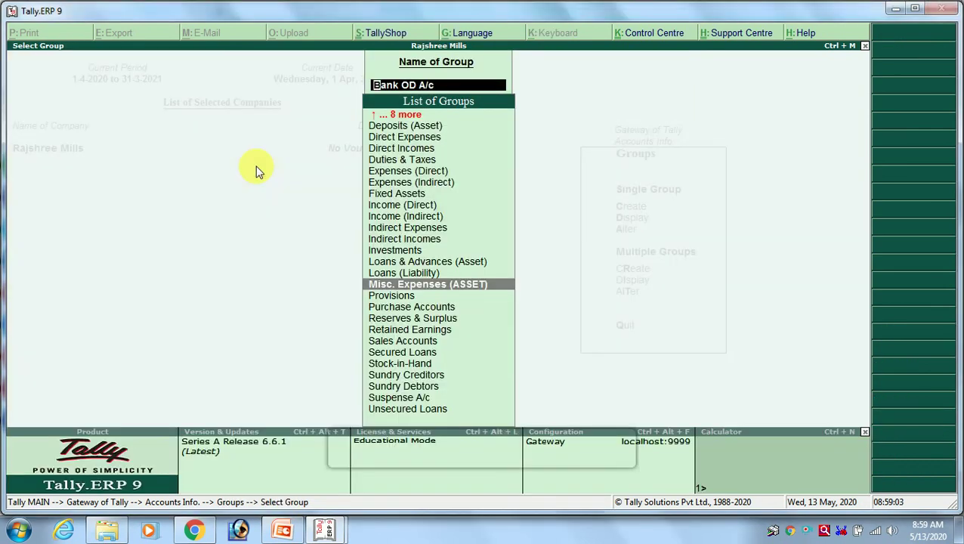
# Create the Purchase A/c ledger under Purchase Accounts and save it.
pyautogui.press('Down')
pyautogui.press('Down')
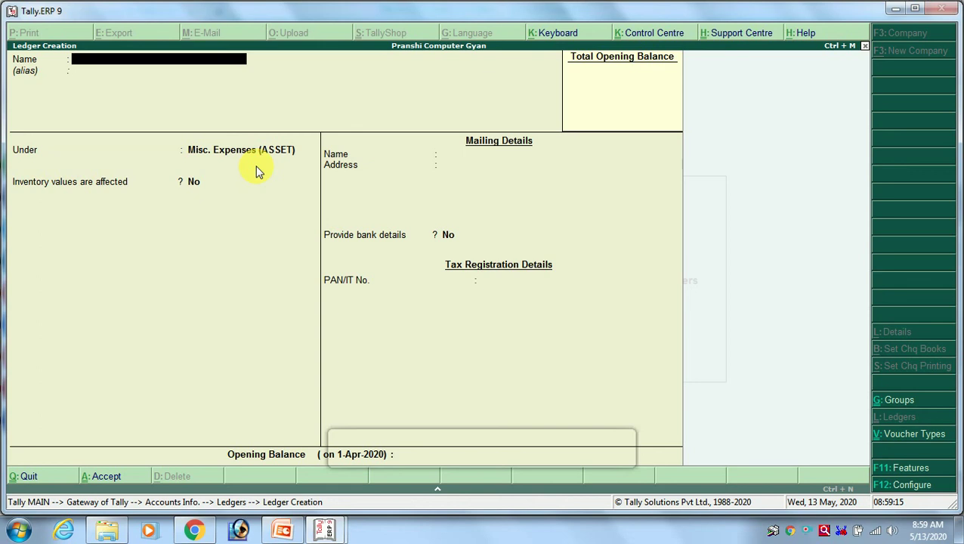
pyautogui.write('Purchase A/c')
pyautogui.press('Return')
pyautogui.press('Return')
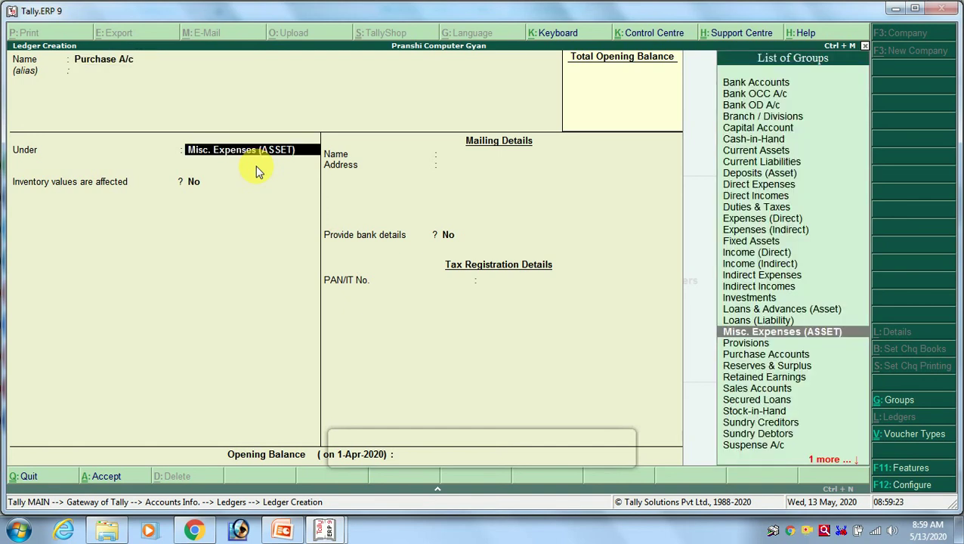
pyautogui.write('Pur')
pyautogui.press('Return')
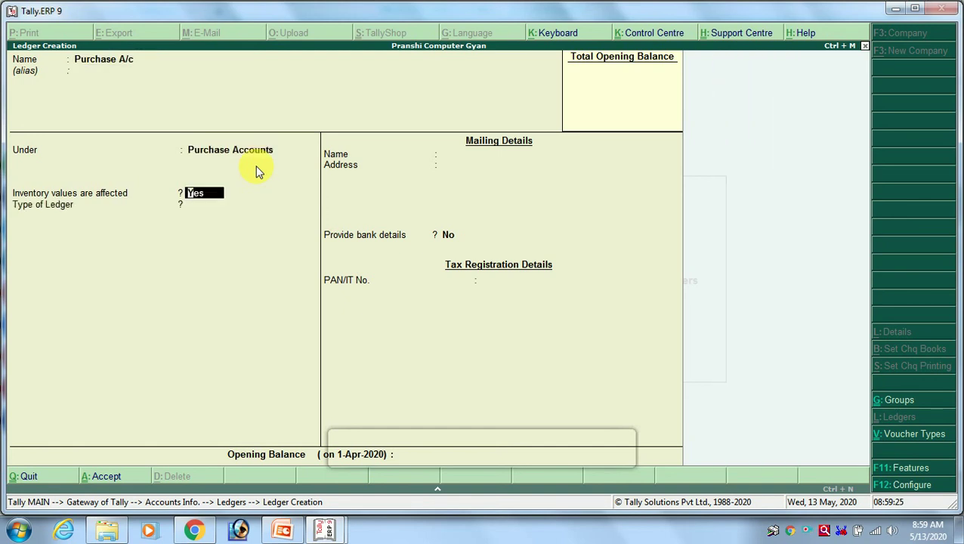
pyautogui.hotkey('ctrl', 'a')
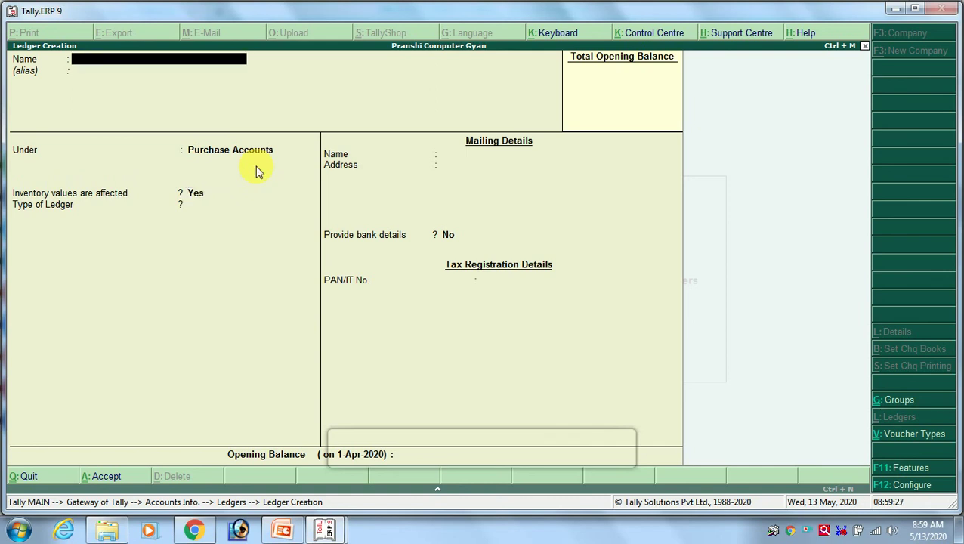
# Create and save a GST Purchase ledger under Purchase Accounts.
pyautogui.write('GST')
pyautogui.write('RC')
pyautogui.press('BackSpace')
pyautogui.press('BackSpace')
pyautogui.press('BackSpace')
pyautogui.write('urch')
pyautogui.press('BackSpace')
pyautogui.press('BackSpace')
pyautogui.write('chase')
pyautogui.press('Return')
pyautogui.press('Return')
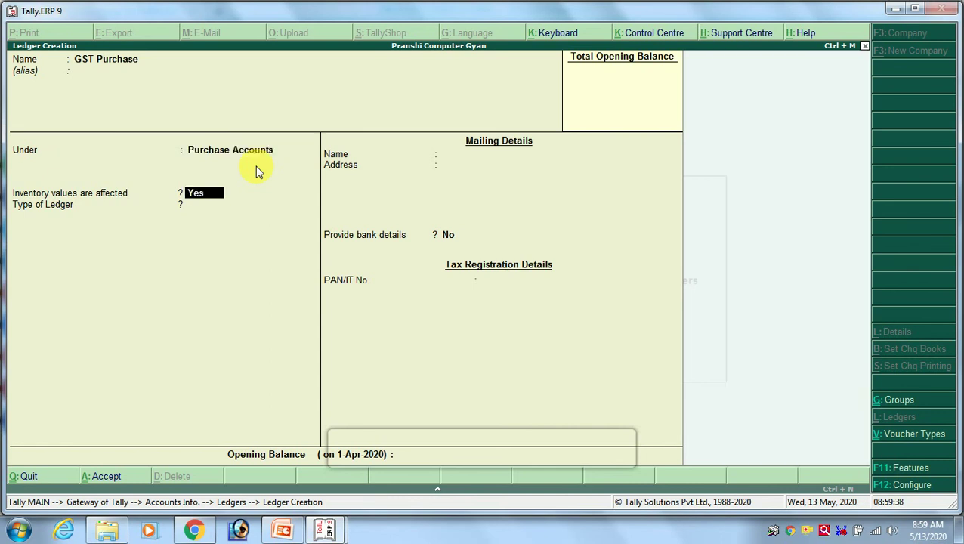
pyautogui.press('Return')
pyautogui.hotkey('ctrl', 'a')
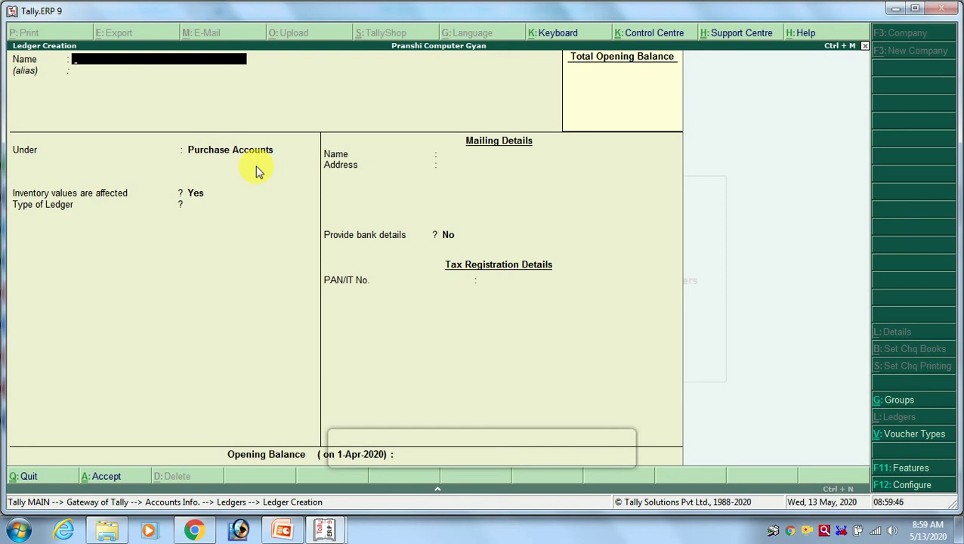
# Add the Cloth Purchase and Gift Purchase ledgers under Purchase Accounts and save each.
pyautogui.write('Cloth Purchas')
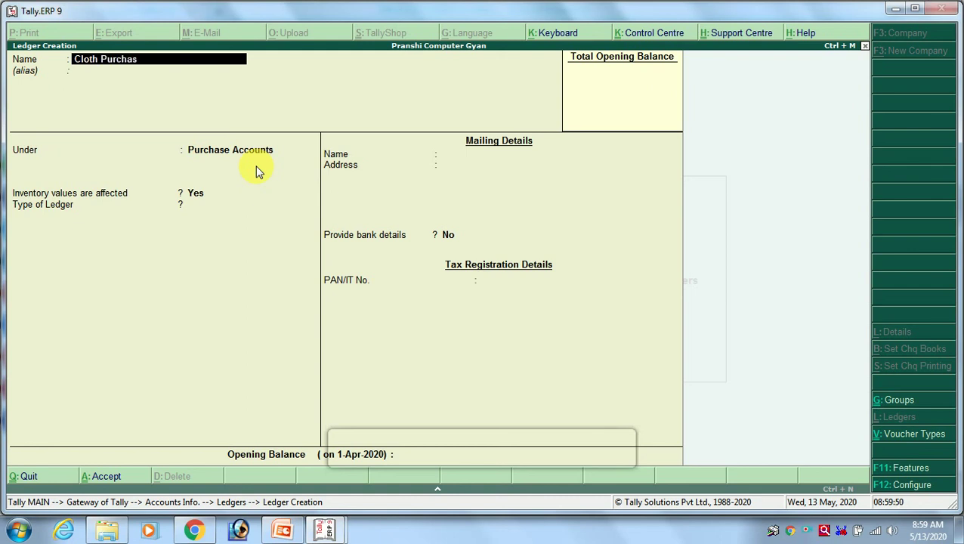
pyautogui.write('e')
pyautogui.press('Return')
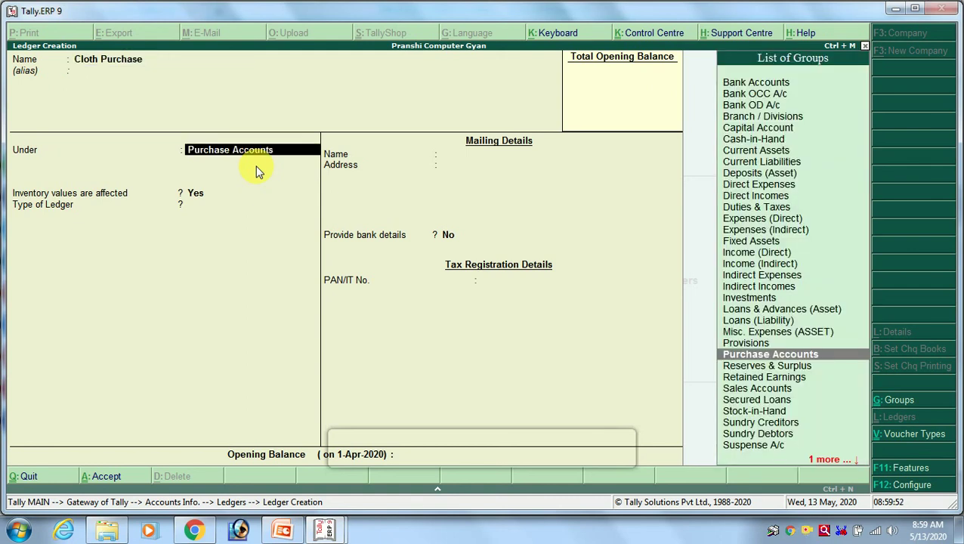
pyautogui.hotkey('ctrl', 'a')
pyautogui.write('G')
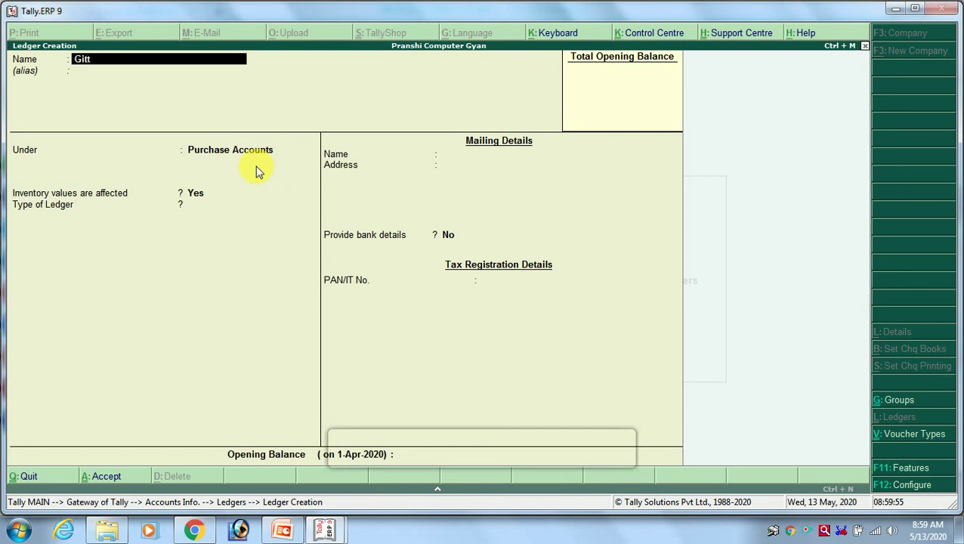
pyautogui.write('itt')
pyautogui.press('BackSpace')
pyautogui.press('BackSpace')
pyautogui.write('ft Purchase')
pyautogui.press('Return')
pyautogui.press('Return')
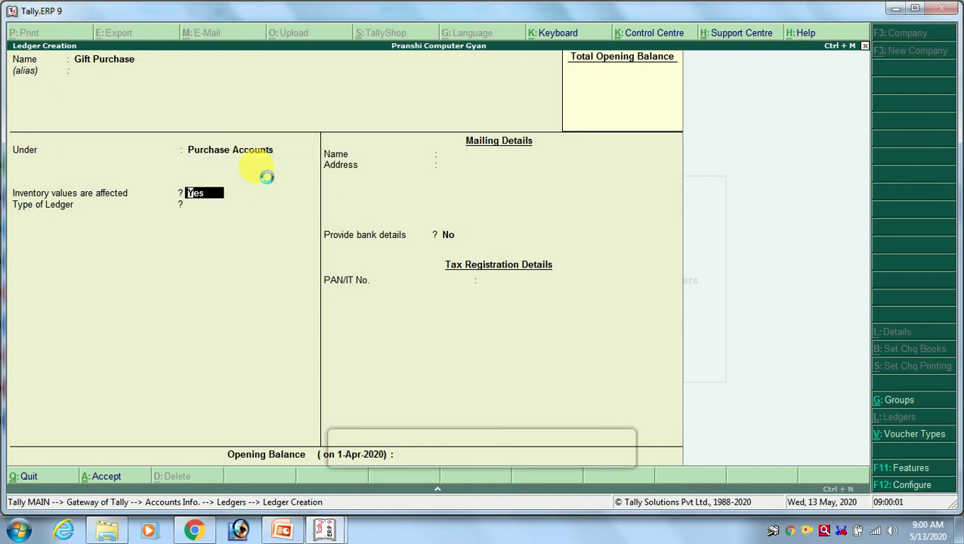
pyautogui.hotkey('ctrl', 'a')
pyautogui.hotkey('alt', 'Tab')
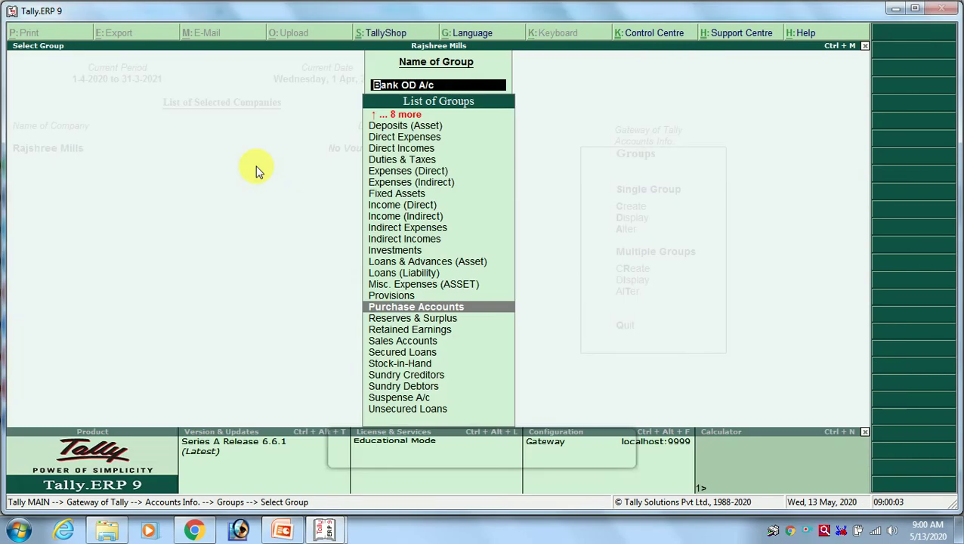
# Move through Rajshree Mills' group list past Capital Account to Reserves & Surplus.
pyautogui.press('Down')
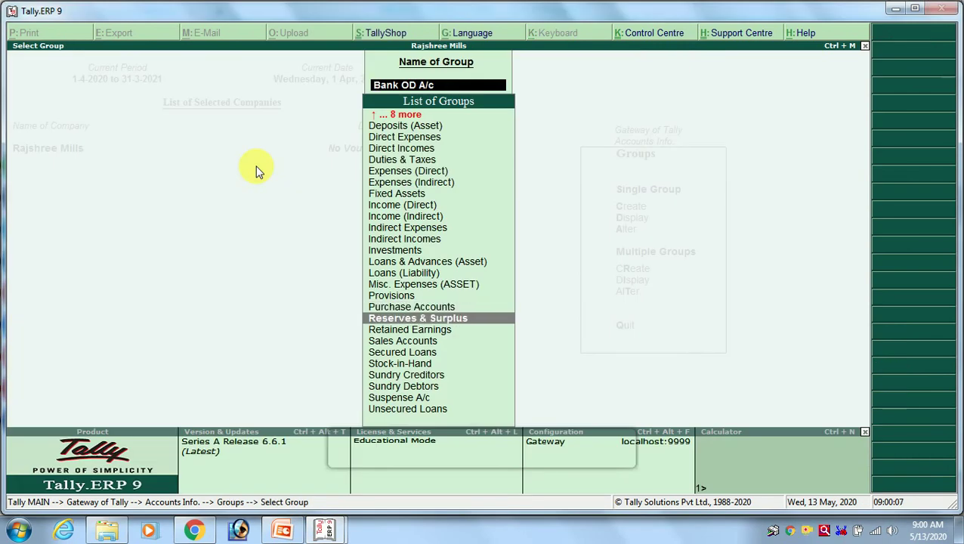
pyautogui.hotkey('alt', 'Tab')
pyautogui.hotkey('alt', 'Tab')
pyautogui.press('Up')
pyautogui.press('Up')
pyautogui.press('Up')
pyautogui.press('Up')
pyautogui.press('Up')
pyautogui.press('Up')
pyautogui.press('Up')
pyautogui.press('Up')
pyautogui.press('Up')
pyautogui.press('Up')
pyautogui.press('Up')
pyautogui.press('Up')
pyautogui.press('Up')
pyautogui.press('Up')
pyautogui.press('Up')
pyautogui.press('Up')
pyautogui.press('Up')
pyautogui.press('Up')
pyautogui.press('Up')
pyautogui.press('Up')
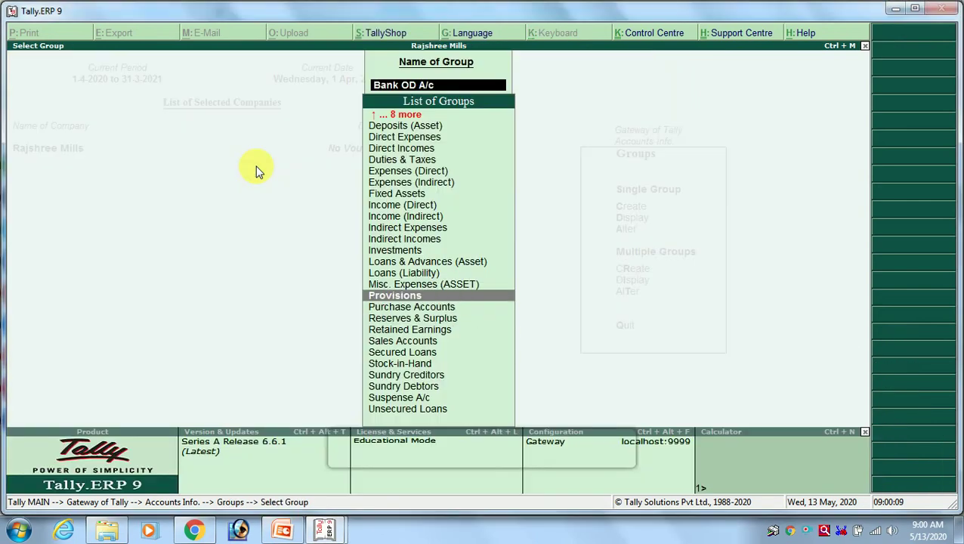
pyautogui.press('Down')
pyautogui.press('Down')
pyautogui.press('Down')
pyautogui.press('Down')
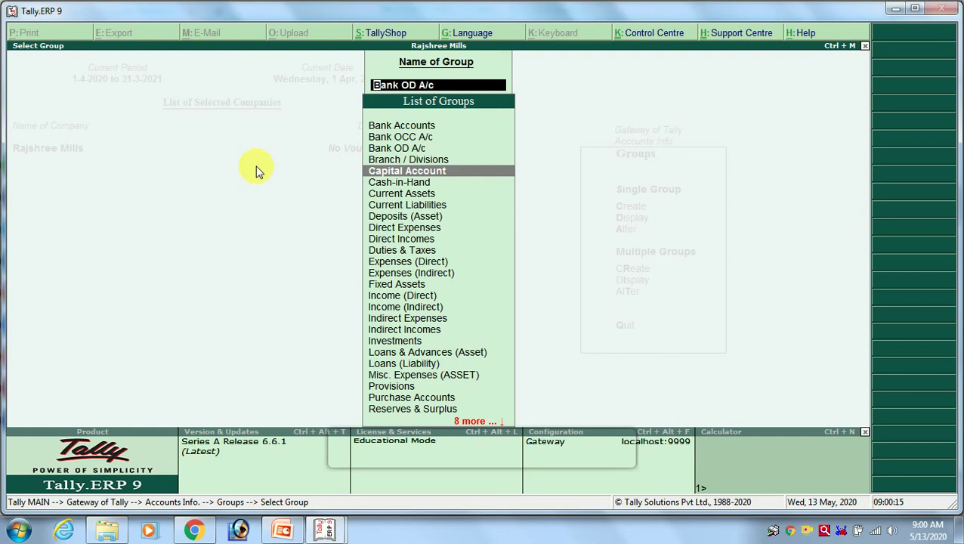
pyautogui.hotkey('alt', 'Tab')
pyautogui.hotkey('alt', 'Tab')
pyautogui.press('Down')
pyautogui.press('Down')
pyautogui.press('Down')
pyautogui.press('Down')
pyautogui.press('Down')
pyautogui.press('Down')
pyautogui.press('Down')
pyautogui.press('Down')
pyautogui.press('Down')
pyautogui.press('Down')
pyautogui.press('Down')
pyautogui.press('Down')
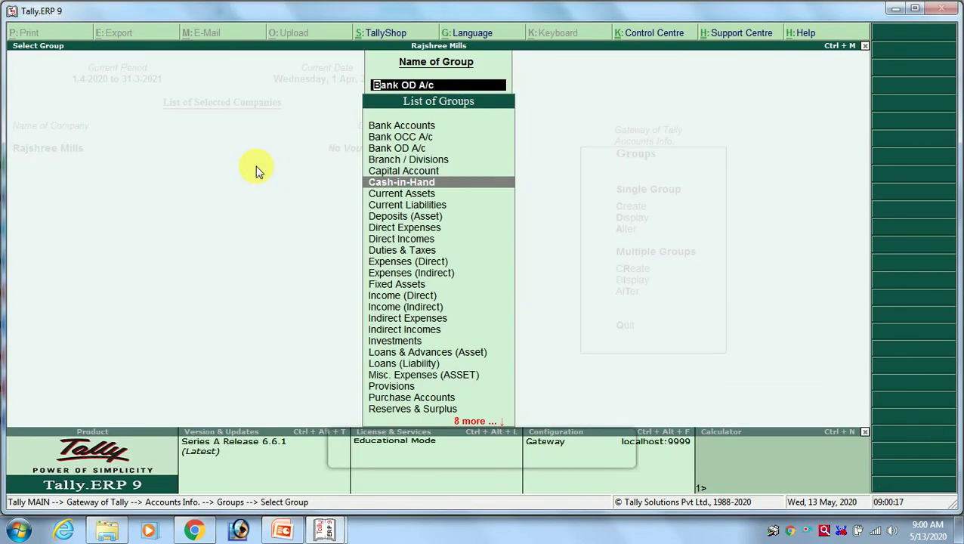
pyautogui.press('Down')
pyautogui.press('Down')
pyautogui.press('Down')
pyautogui.press('Down')
pyautogui.press('Down')
pyautogui.press('Down')
pyautogui.press('Down')
pyautogui.press('Down')
pyautogui.press('Down')
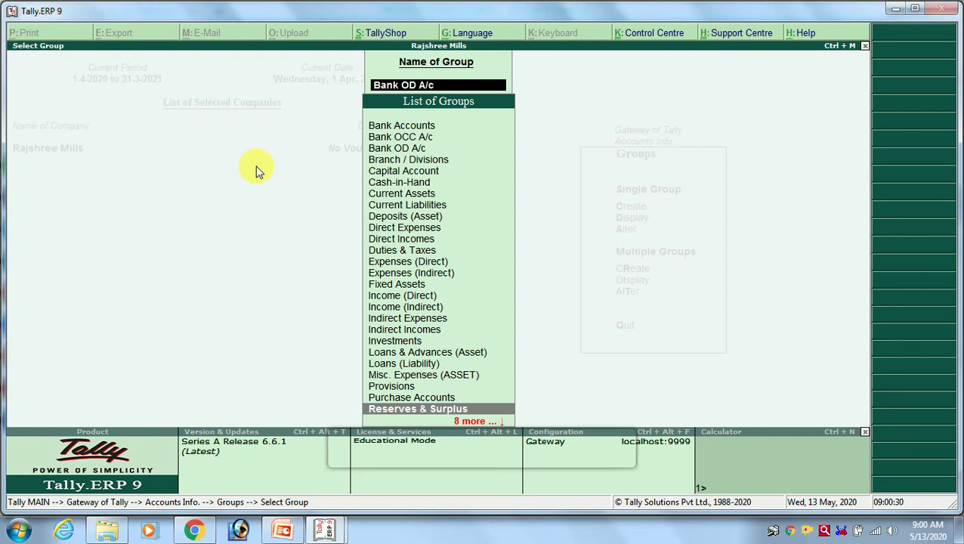
# Display the Reserves & Surplus group details, then close them and continue toward Sales Accounts.
pyautogui.press('Down')
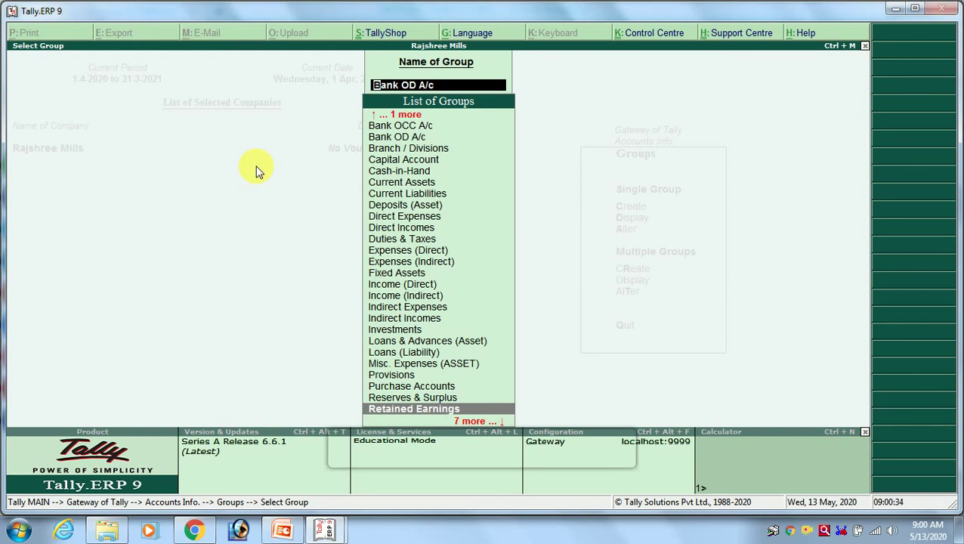
pyautogui.press('Up')
pyautogui.press('Down')
pyautogui.press('Return')
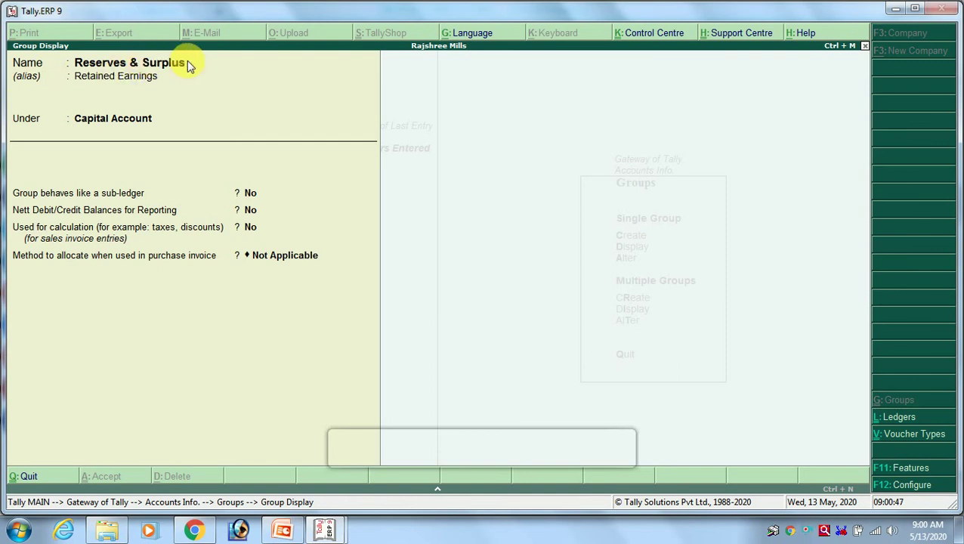
pyautogui.press('Escape')
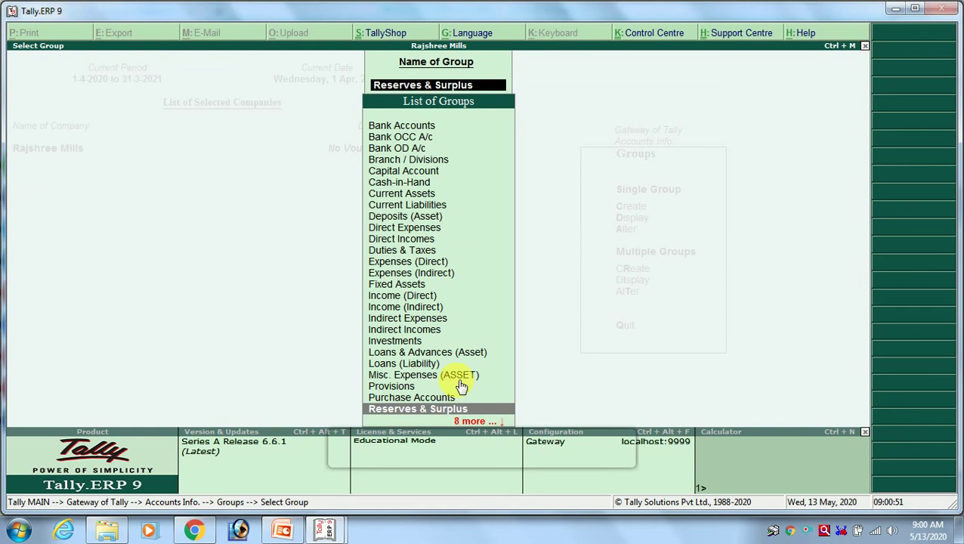
pyautogui.press('Down')
pyautogui.press('Down')
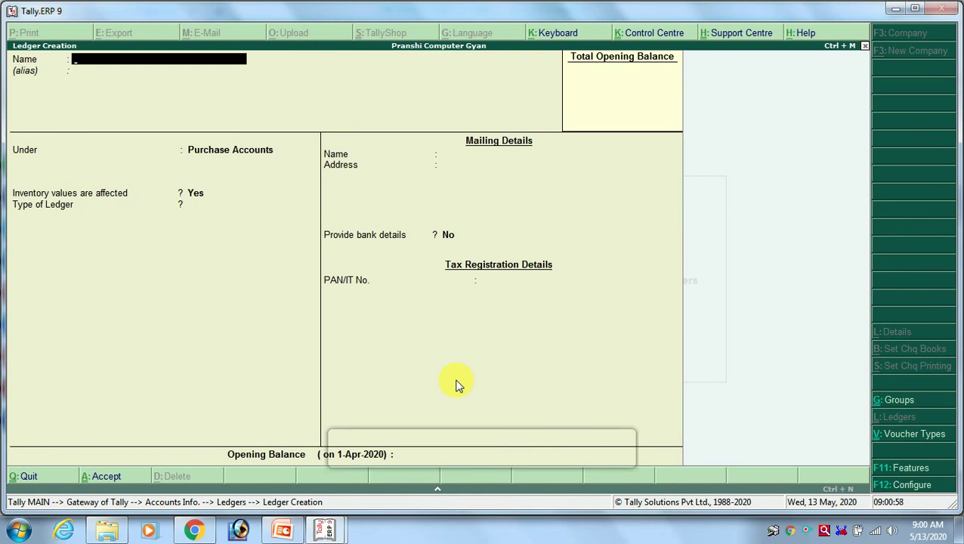
# Create the Sales A/c ledger under Sales Accounts and save it.
pyautogui.write('D')
pyautogui.press('BackSpace')
pyautogui.write('Sales A/c')
pyautogui.press('Return')
pyautogui.press('Return')
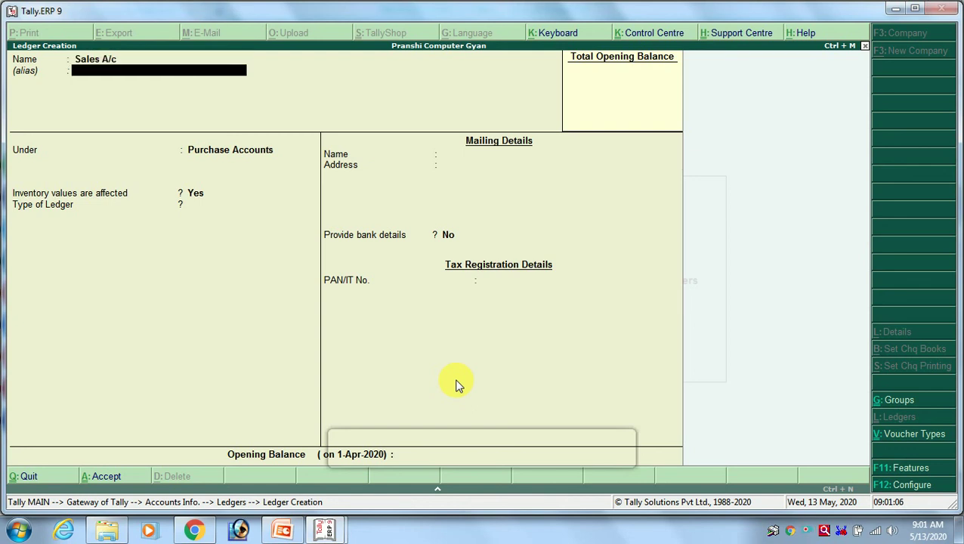
pyautogui.write('Sales')
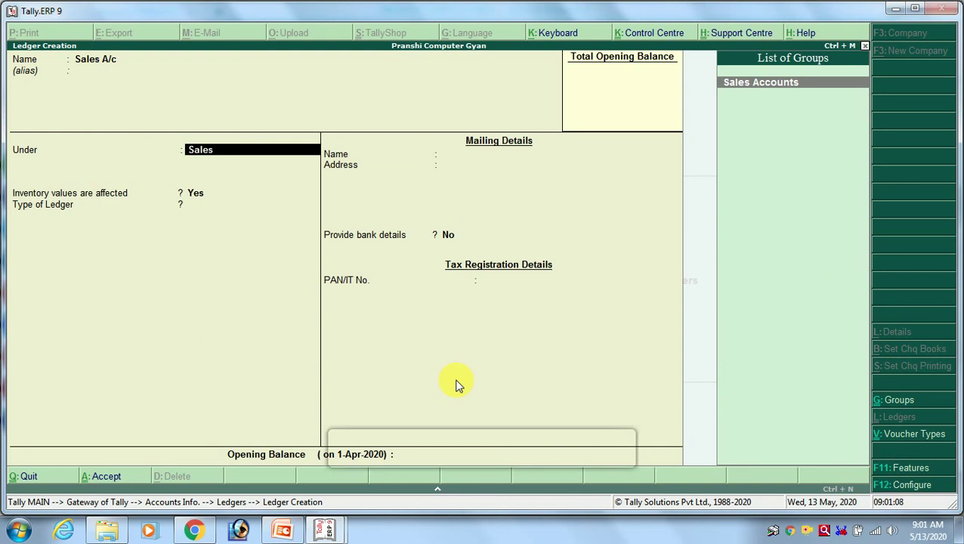
pyautogui.press('Return')
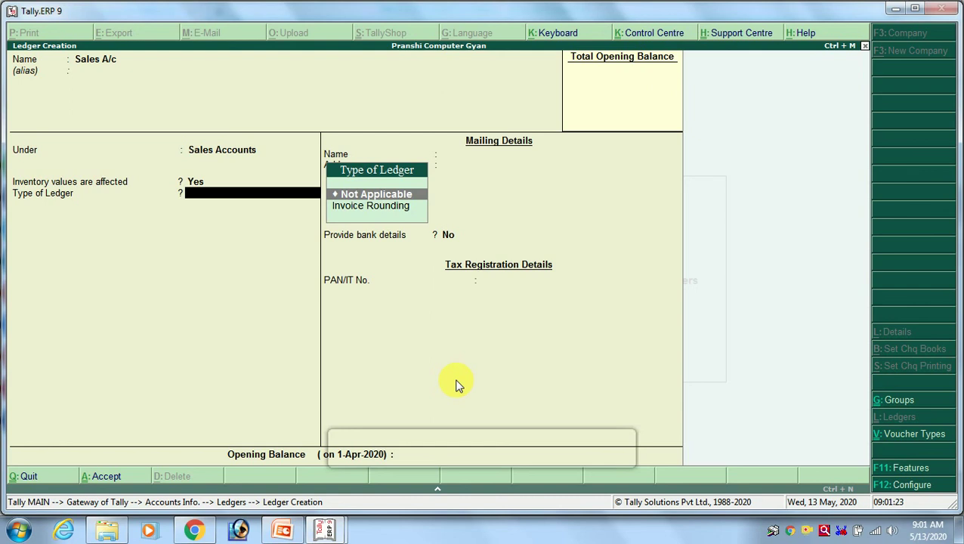
pyautogui.hotkey('ctrl', 'a')
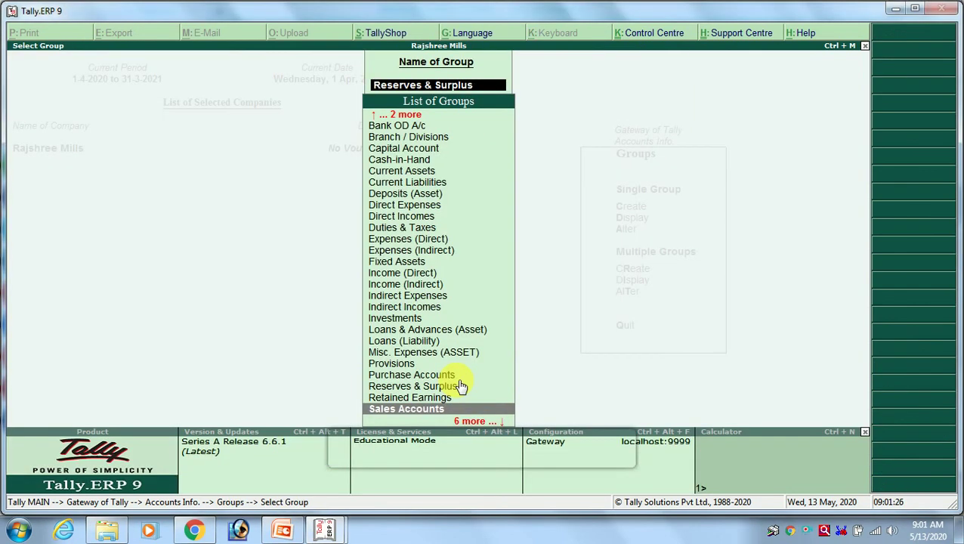
pyautogui.press('Down')
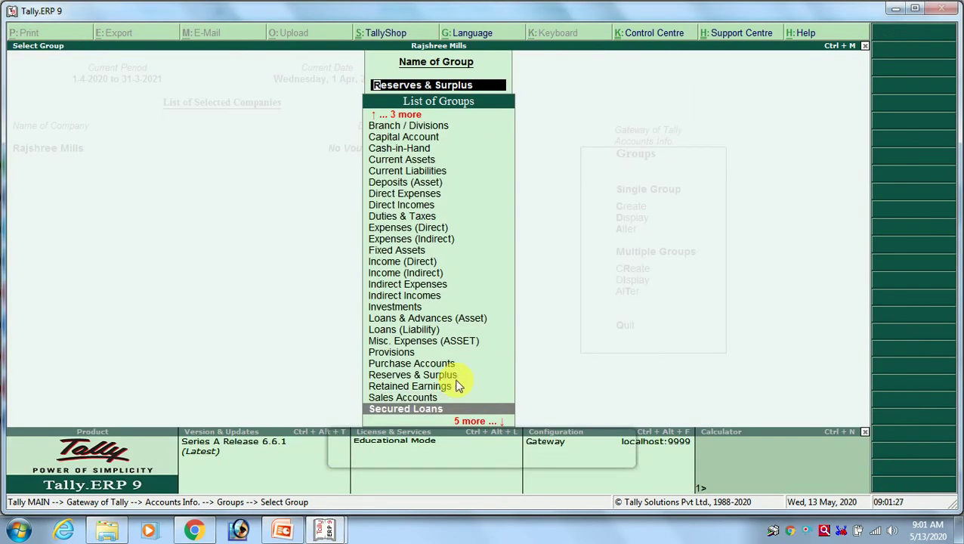
# Move down Rajshree Mills' groups past Stock-in-Hand and Sundry Creditors to Suspense A/c.
pyautogui.press('Down')
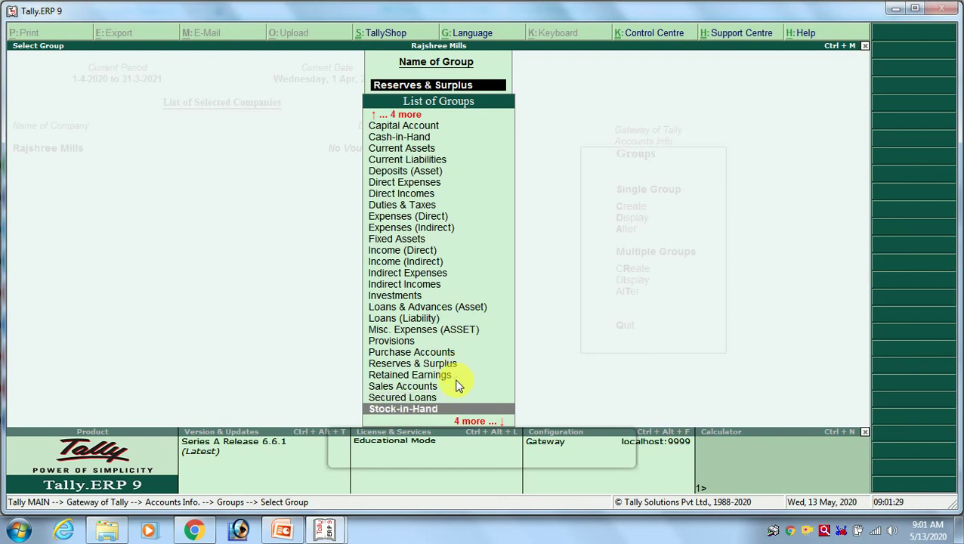
pyautogui.press('Down')
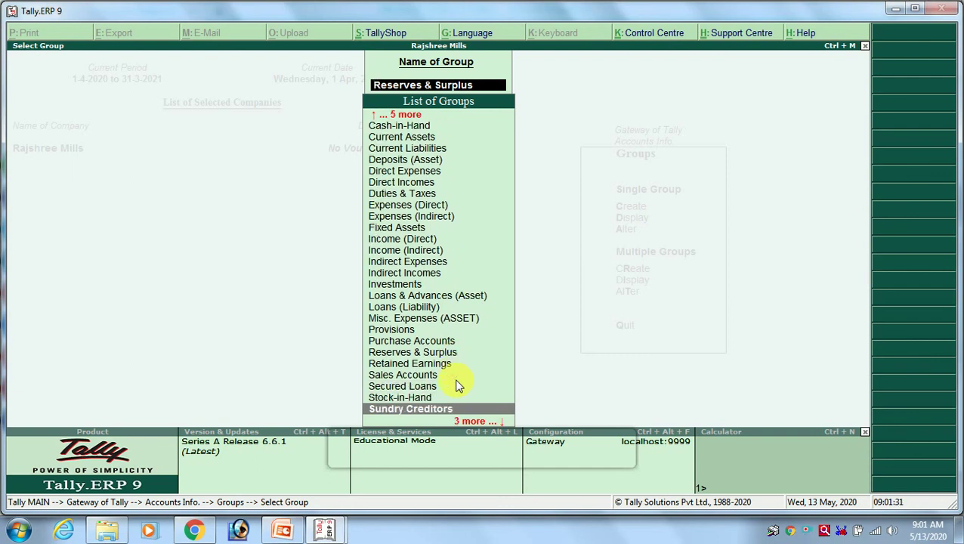
pyautogui.press('Down')
pyautogui.press('Down')
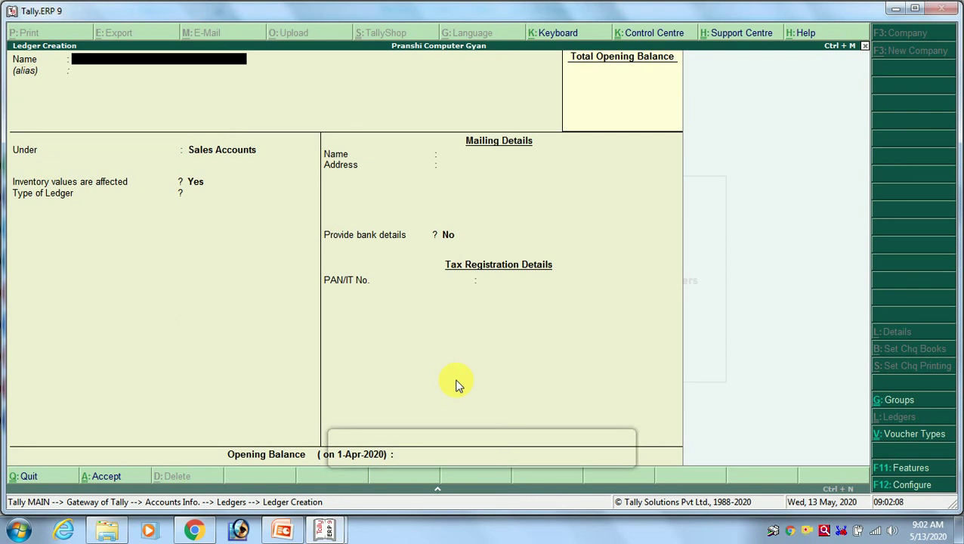
# Create the Suspense A/c ledger under the Suspense A/c group and accept it.
pyautogui.write('Suspense a/c')
pyautogui.press('Return')
pyautogui.write('Sun')
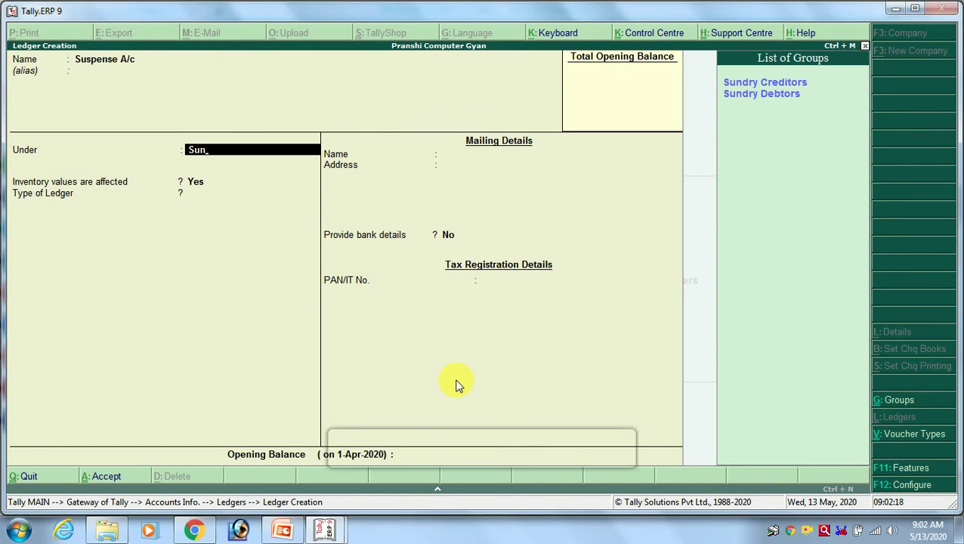
pyautogui.press('BackSpace')
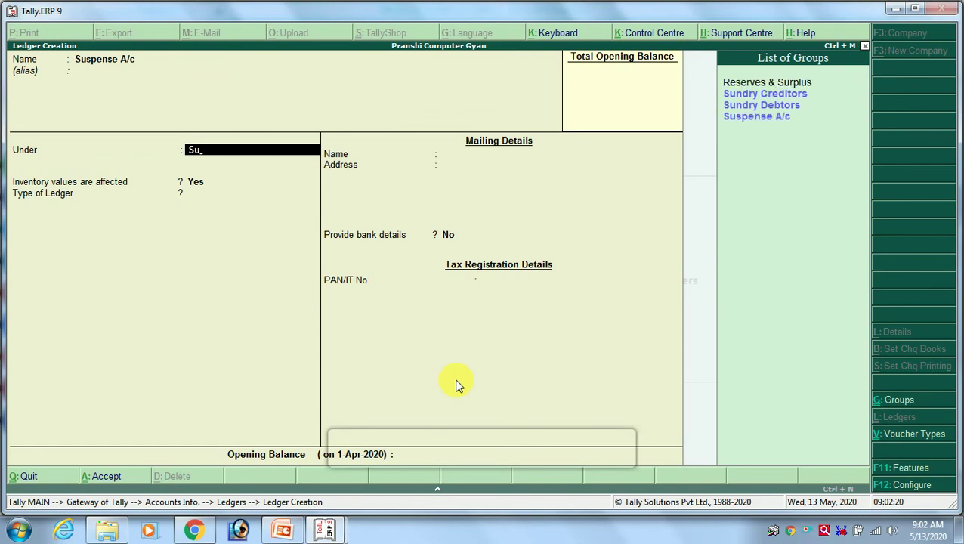
pyautogui.press('Down')
pyautogui.press('Down')
pyautogui.press('Down')
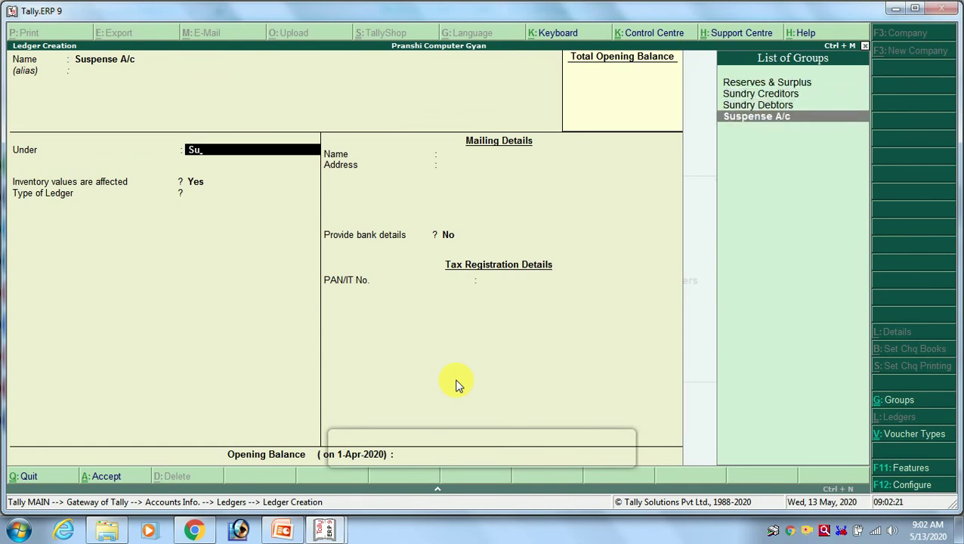
pyautogui.press('Return')
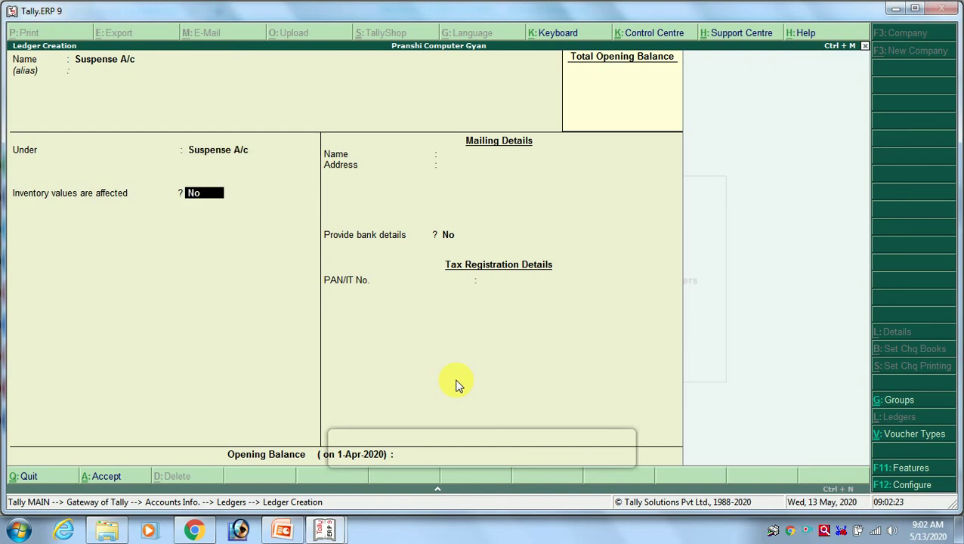
pyautogui.press('Return')
pyautogui.press('Return')
pyautogui.press('Return')
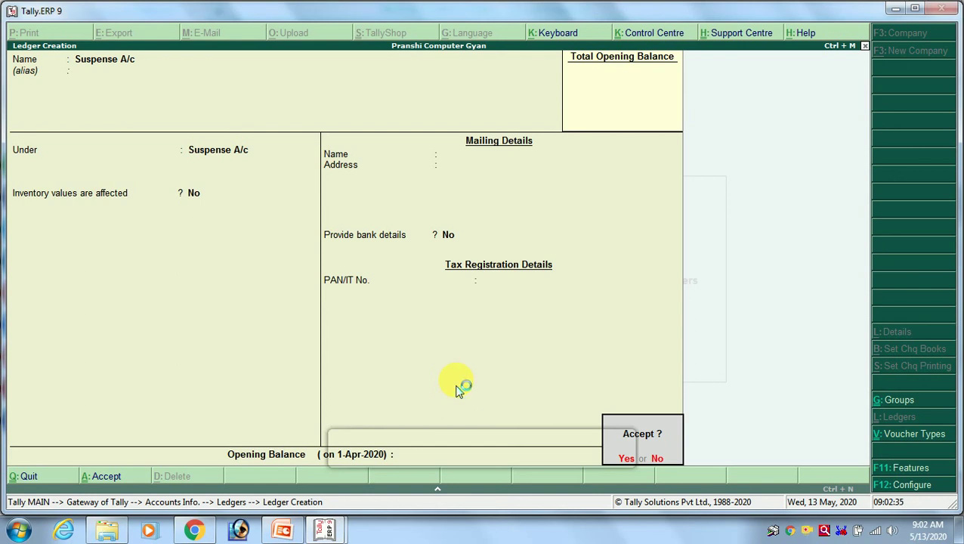
pyautogui.press('Return')
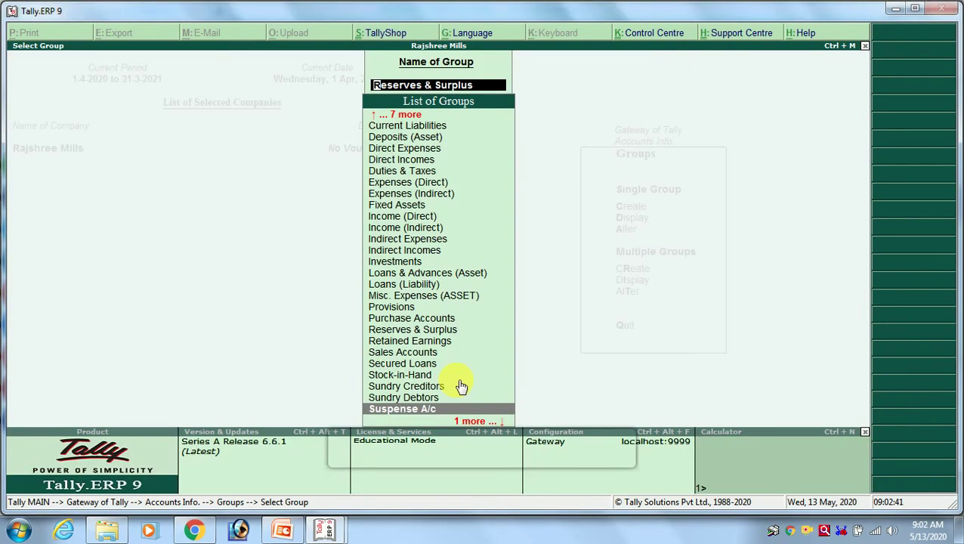
# Go to the top of Rajshree Mills' List of Groups.
pyautogui.press('Down')
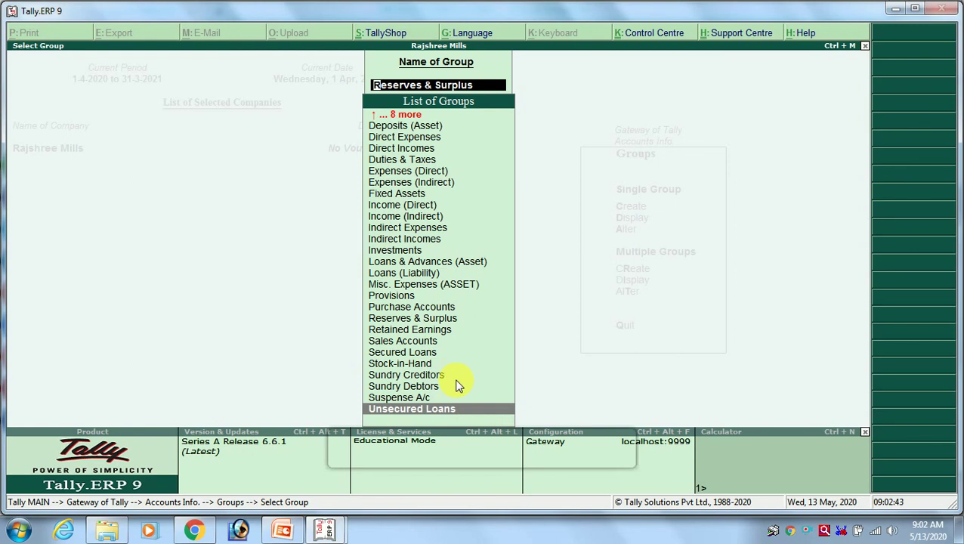
pyautogui.press('Up')
pyautogui.press('Up')
pyautogui.press('Up')
pyautogui.press('Up')
pyautogui.press('Up')
pyautogui.press('Up')
pyautogui.press('Up')
pyautogui.press('Up')
pyautogui.press('Up')
pyautogui.press('Up')
pyautogui.press('Up')
pyautogui.press('Up')
pyautogui.press('Up')
pyautogui.press('Up')
pyautogui.press('Up')
pyautogui.press('Up')
pyautogui.press('Up')
pyautogui.press('Up')
pyautogui.press('Up')
pyautogui.press('Up')
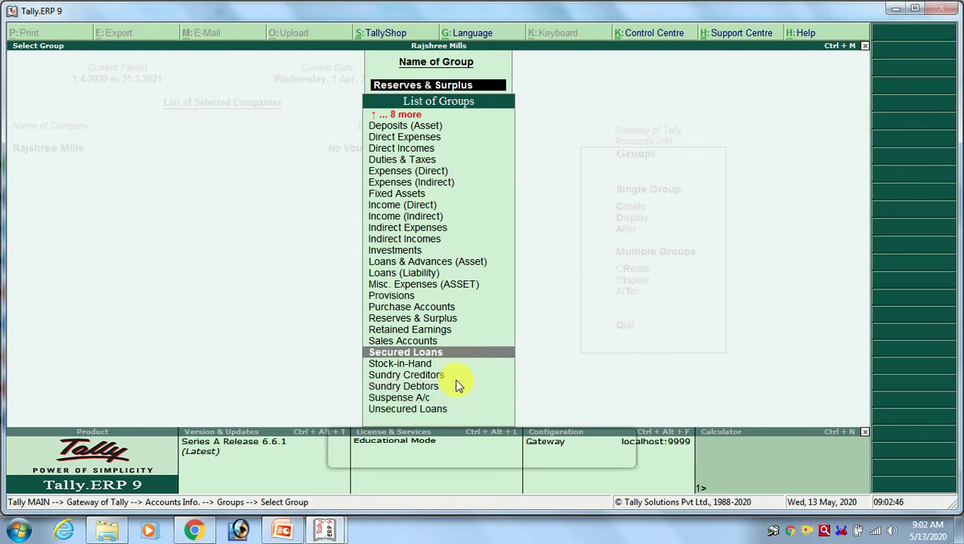